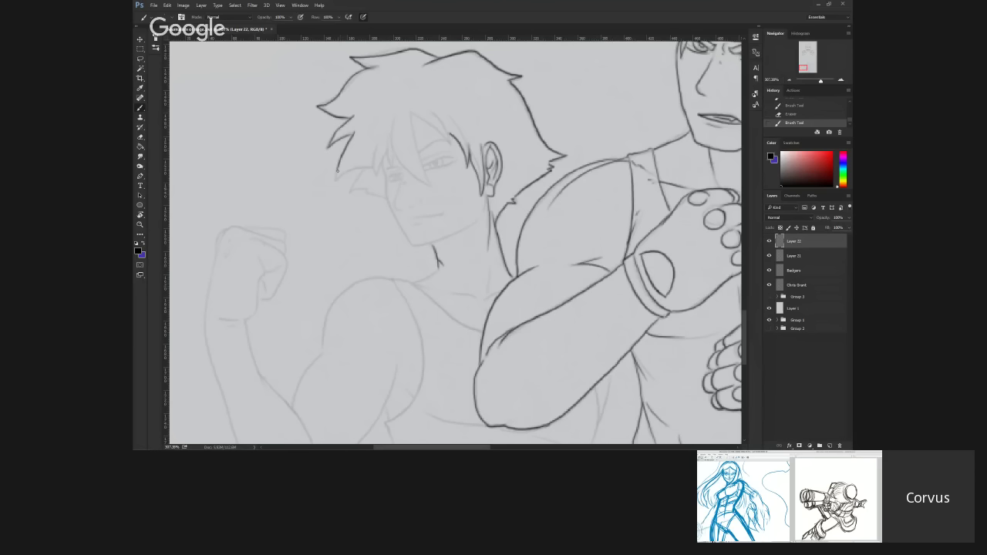
# Step: Ink the jagged hair tips beside the young man's forehead over the faint sketch
pyautogui.moveTo(337, 170)
pyautogui.mouseDown()
pyautogui.moveTo(334, 188)
pyautogui.moveTo(361, 167)
pyautogui.mouseUp()
pyautogui.moveTo(332, 199); pyautogui.dragTo(374, 164)
pyautogui.moveTo(359, 169); pyautogui.dragTo(355, 188)
# Step: Switch to Manga Studio EX and sketch the cannon-wielding girl's rear leg with its furry boot edge
pyautogui.moveTo(610, 368)
pyautogui.mouseDown()
pyautogui.moveTo(628, 376)
pyautogui.moveTo(637, 397)
pyautogui.moveTo(624, 435)
pyautogui.mouseUp()
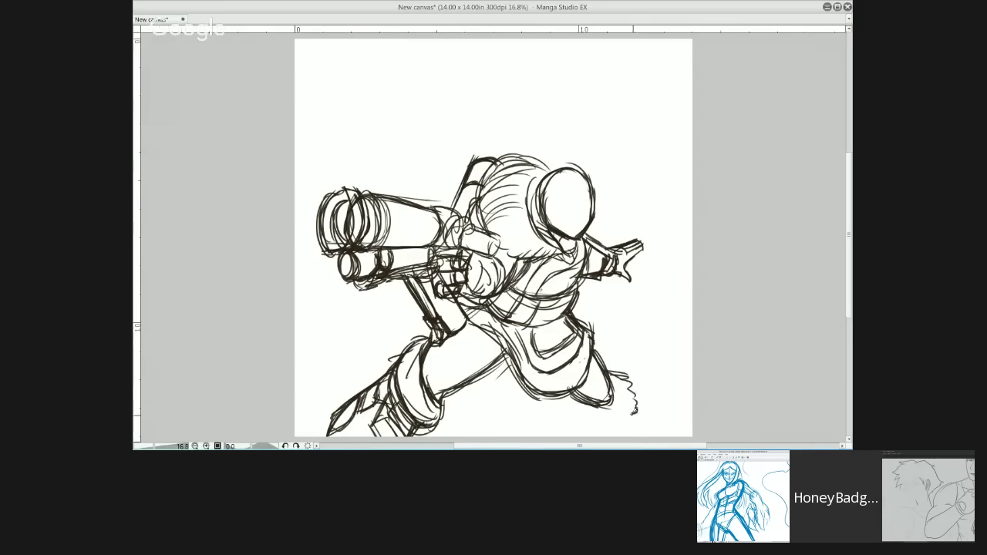
pyautogui.moveTo(567, 395)
pyautogui.mouseDown()
pyautogui.moveTo(579, 434)
pyautogui.moveTo(603, 434)
pyautogui.moveTo(608, 423)
pyautogui.moveTo(562, 415)
pyautogui.moveTo(560, 438)
pyautogui.mouseUp()
pyautogui.moveTo(602, 379); pyautogui.dragTo(606, 396)
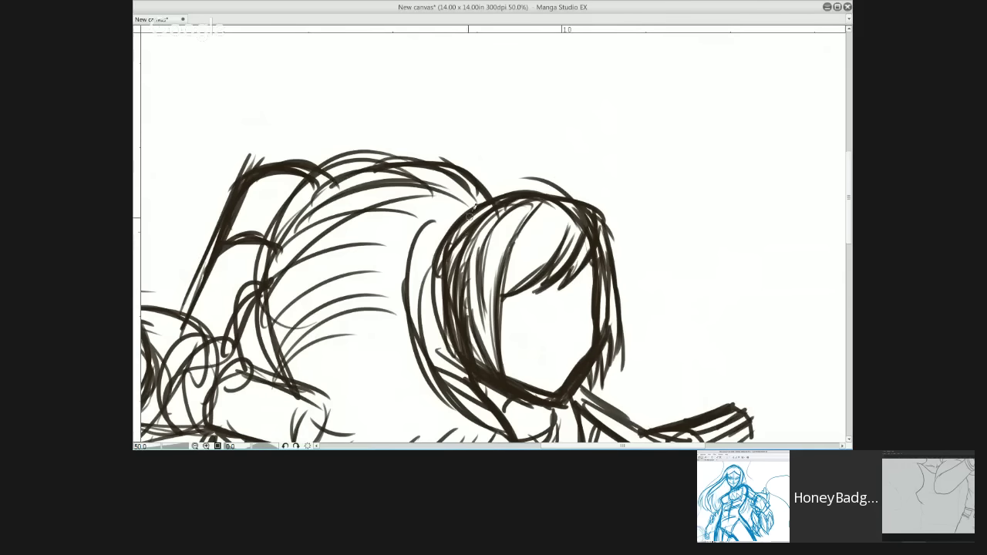
# Step: Sketch the crown of the girl's hair with a small bun and reinforce the fur hood's upper edge
pyautogui.moveTo(494, 193); pyautogui.dragTo(551, 176)
pyautogui.moveTo(471, 212)
pyautogui.mouseDown()
pyautogui.moveTo(524, 192)
pyautogui.moveTo(447, 245)
pyautogui.moveTo(542, 182)
pyautogui.moveTo(506, 179)
pyautogui.moveTo(556, 181)
pyautogui.moveTo(564, 196)
pyautogui.moveTo(582, 174)
pyautogui.moveTo(566, 174)
pyautogui.moveTo(585, 190)
pyautogui.moveTo(561, 167)
pyautogui.moveTo(572, 199)
pyautogui.moveTo(554, 173)
pyautogui.moveTo(571, 199)
pyautogui.moveTo(557, 180)
pyautogui.moveTo(567, 171)
pyautogui.moveTo(594, 175)
pyautogui.moveTo(599, 192)
pyautogui.moveTo(597, 171)
pyautogui.moveTo(592, 199)
pyautogui.moveTo(601, 191)
pyautogui.moveTo(571, 171)
pyautogui.mouseUp()
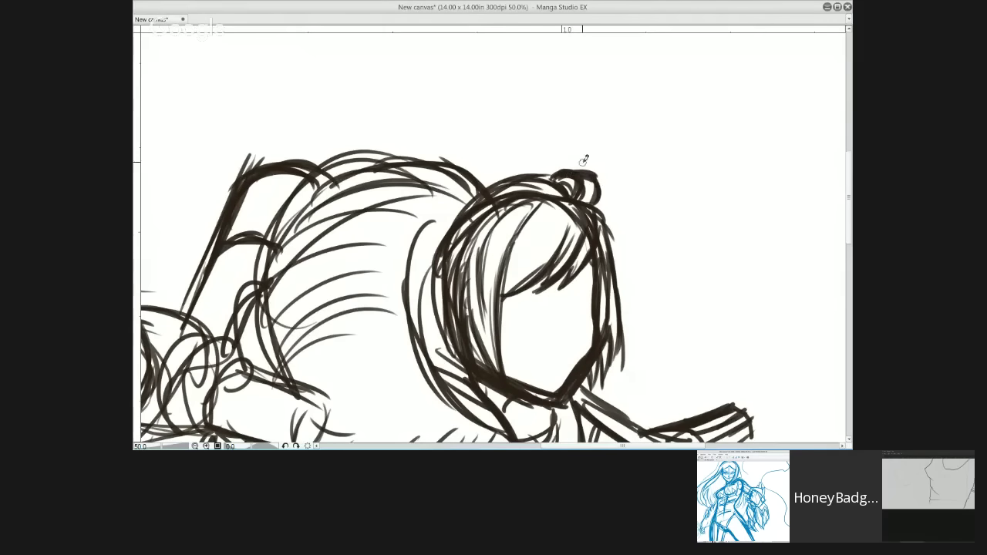
pyautogui.moveTo(400, 161)
pyautogui.mouseDown()
pyautogui.moveTo(432, 176)
pyautogui.moveTo(489, 195)
pyautogui.mouseUp()
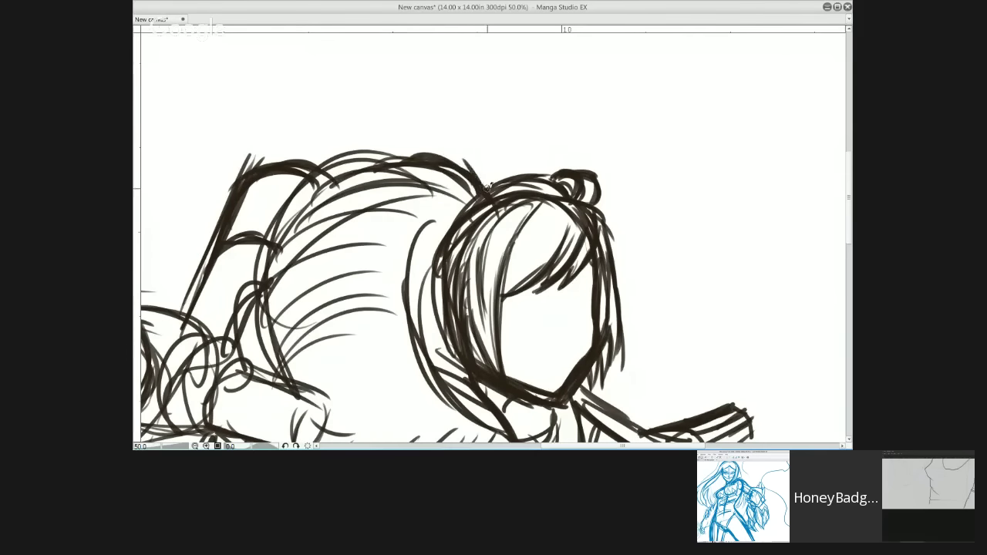
pyautogui.moveTo(453, 162); pyautogui.dragTo(495, 190)
pyautogui.moveTo(486, 154); pyautogui.dragTo(503, 191)
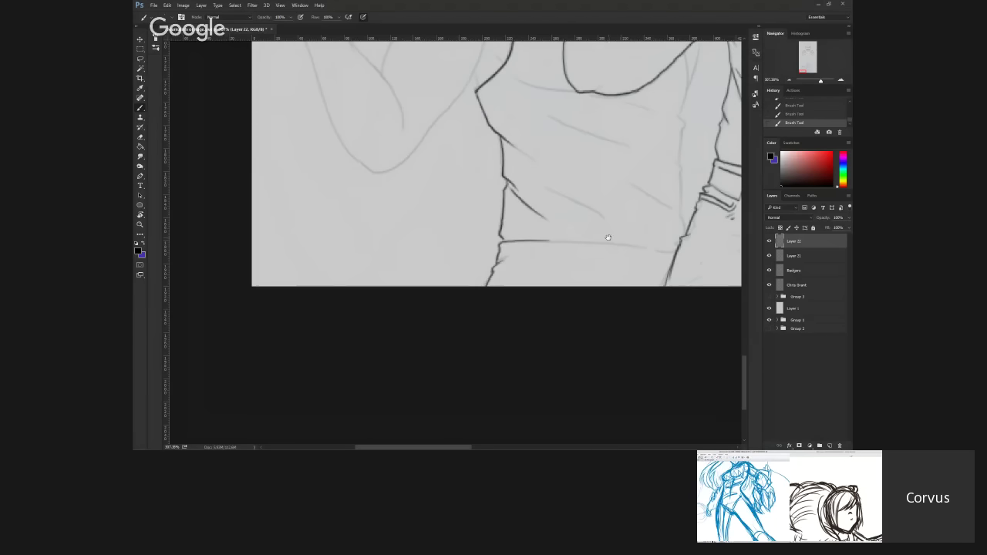
pyautogui.moveTo(608, 237); pyautogui.dragTo(591, 271)
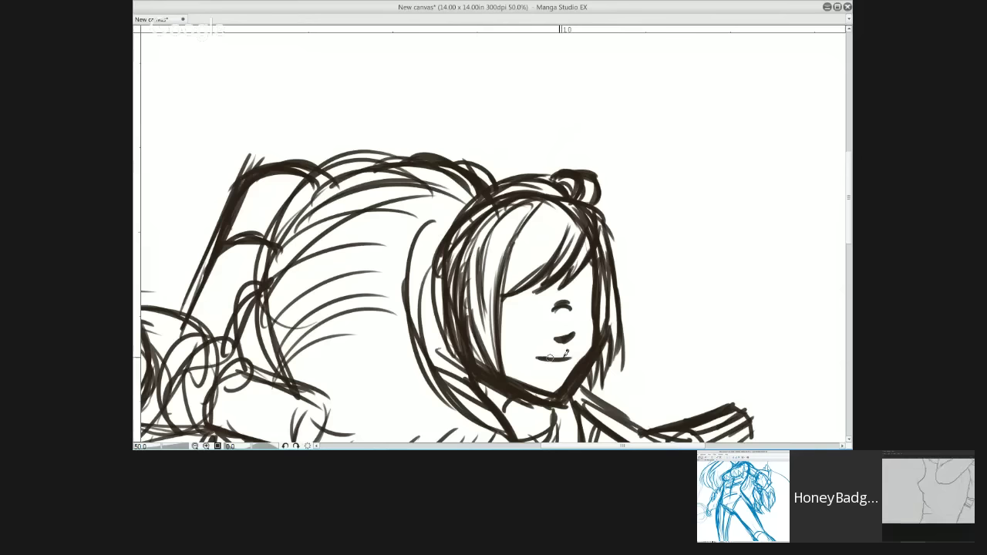
# Step: In Manga Studio EX, sketch the girl's smiling mouth with an upper lip line and open lower lip
pyautogui.moveTo(537, 357); pyautogui.dragTo(581, 349)
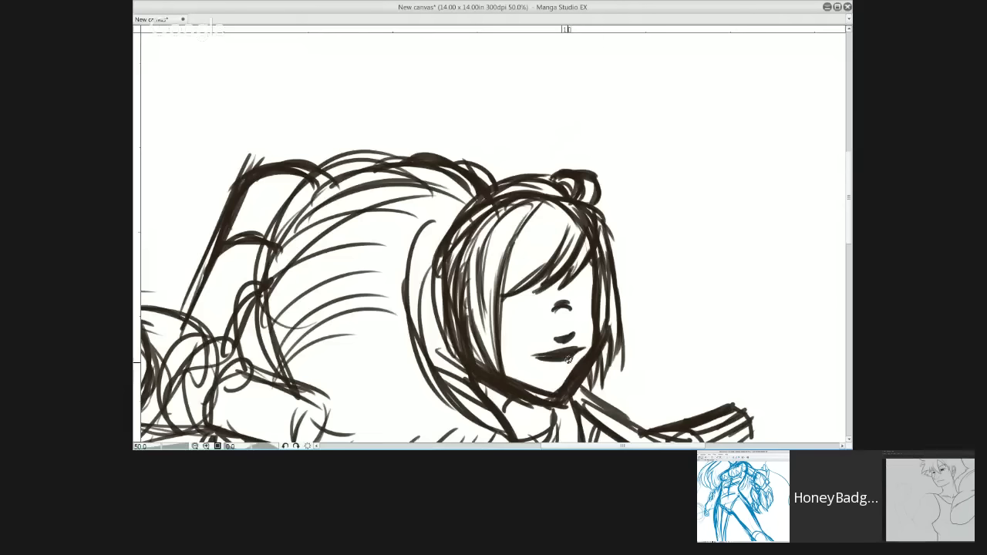
pyautogui.moveTo(535, 358)
pyautogui.mouseDown()
pyautogui.moveTo(574, 363)
pyautogui.moveTo(558, 378)
pyautogui.moveTo(578, 347)
pyautogui.moveTo(545, 366)
pyautogui.mouseUp()
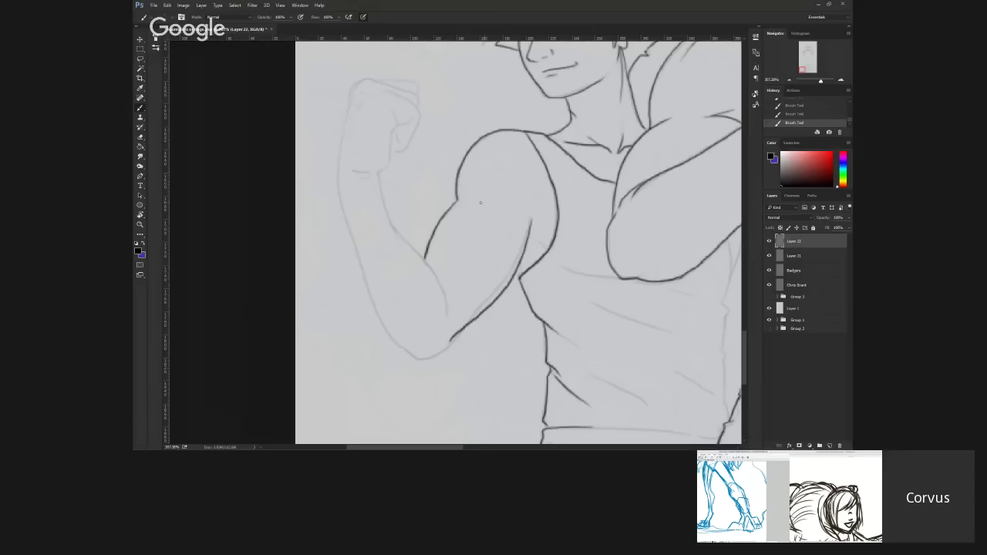
# Step: Switch to Photoshop and ink the inner and outer contours of the young man's raised forearm
pyautogui.moveTo(464, 267); pyautogui.dragTo(443, 336)
pyautogui.moveTo(411, 226); pyautogui.dragTo(437, 175)
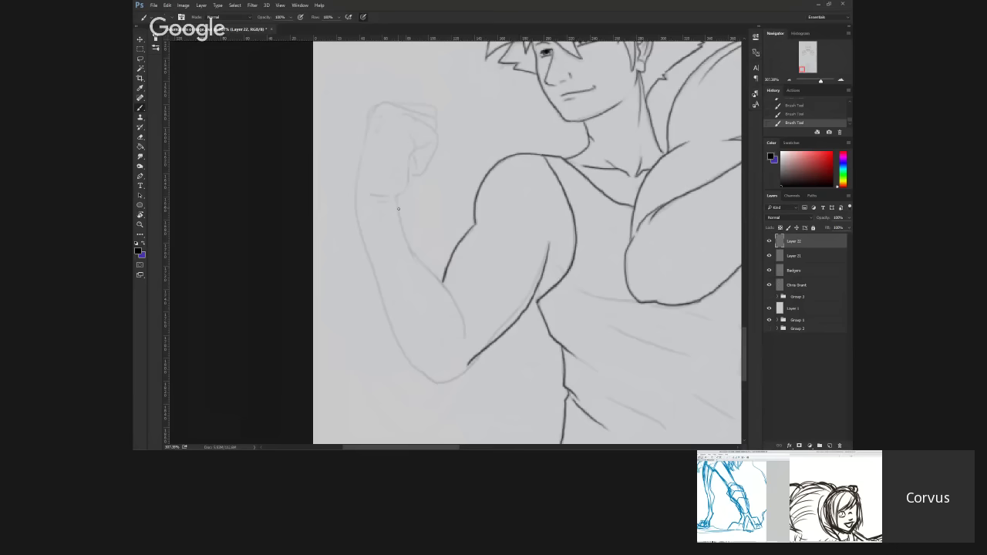
pyautogui.moveTo(396, 197); pyautogui.dragTo(412, 264)
pyautogui.moveTo(398, 221); pyautogui.dragTo(464, 316)
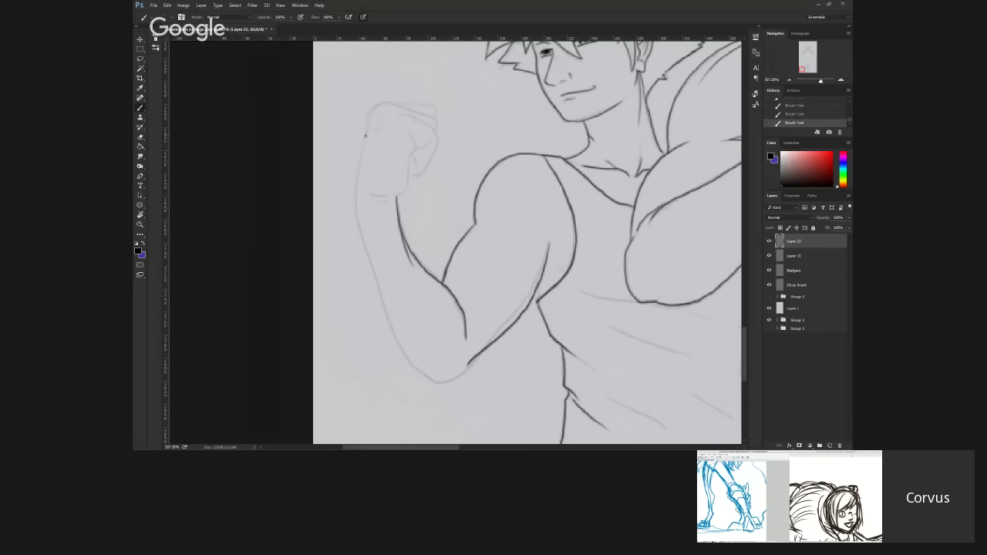
pyautogui.moveTo(356, 171); pyautogui.dragTo(357, 223)
pyautogui.moveTo(368, 257); pyautogui.dragTo(389, 317)
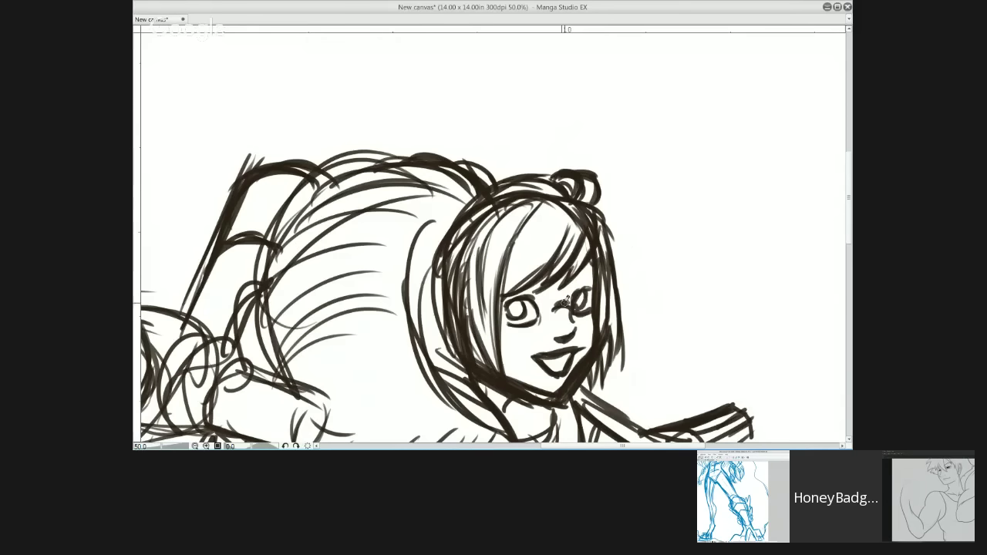
# Step: Switch to Manga Studio EX and draw the girl's thick rectangular glasses and her eyebrows
pyautogui.moveTo(565, 304)
pyautogui.mouseDown()
pyautogui.moveTo(610, 286)
pyautogui.moveTo(580, 289)
pyautogui.moveTo(612, 290)
pyautogui.moveTo(590, 324)
pyautogui.moveTo(570, 310)
pyautogui.moveTo(582, 327)
pyautogui.moveTo(572, 308)
pyautogui.moveTo(606, 320)
pyautogui.moveTo(589, 286)
pyautogui.moveTo(617, 283)
pyautogui.moveTo(551, 305)
pyautogui.moveTo(549, 327)
pyautogui.moveTo(499, 327)
pyautogui.moveTo(545, 327)
pyautogui.moveTo(551, 295)
pyautogui.mouseUp()
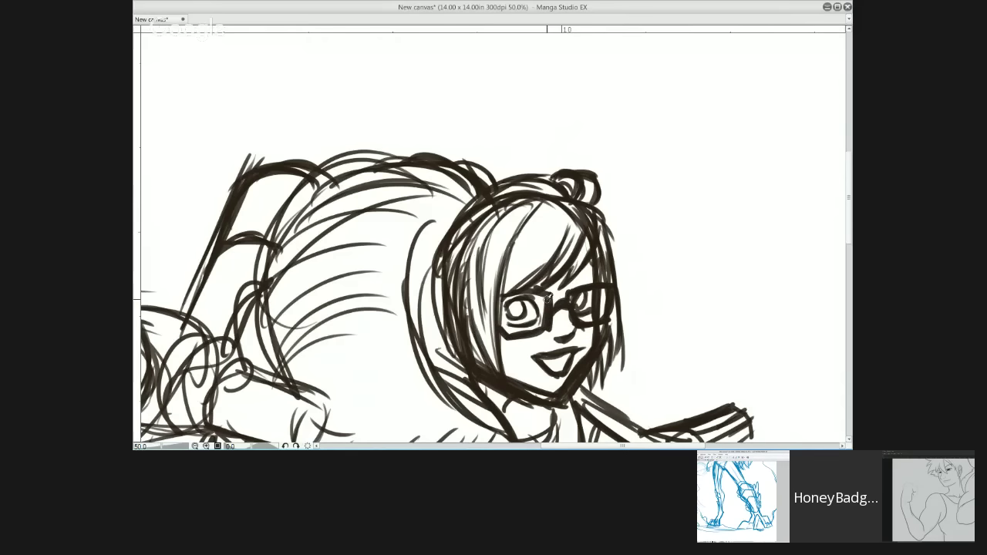
pyautogui.moveTo(567, 291); pyautogui.dragTo(609, 278)
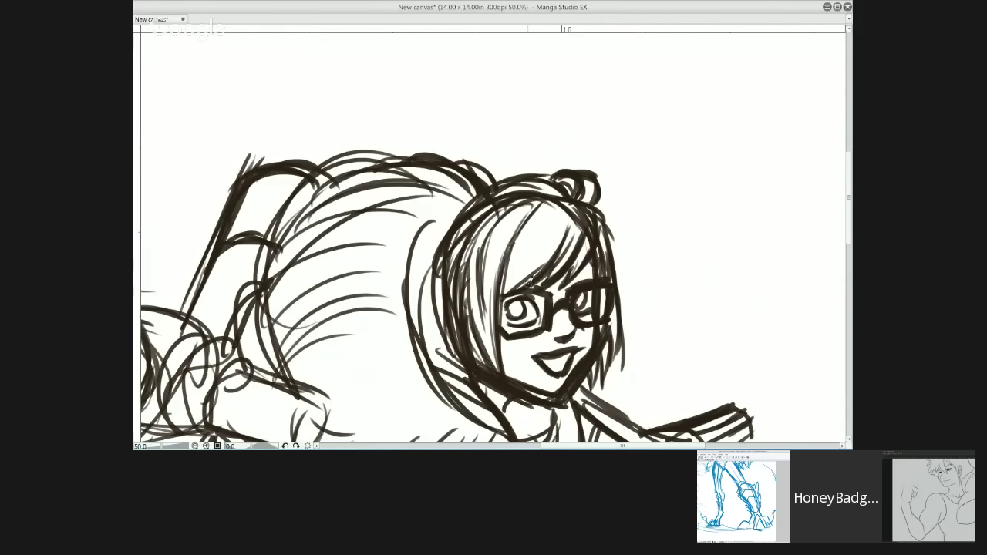
pyautogui.moveTo(540, 273)
pyautogui.mouseDown()
pyautogui.moveTo(505, 282)
pyautogui.moveTo(592, 259)
pyautogui.mouseUp()
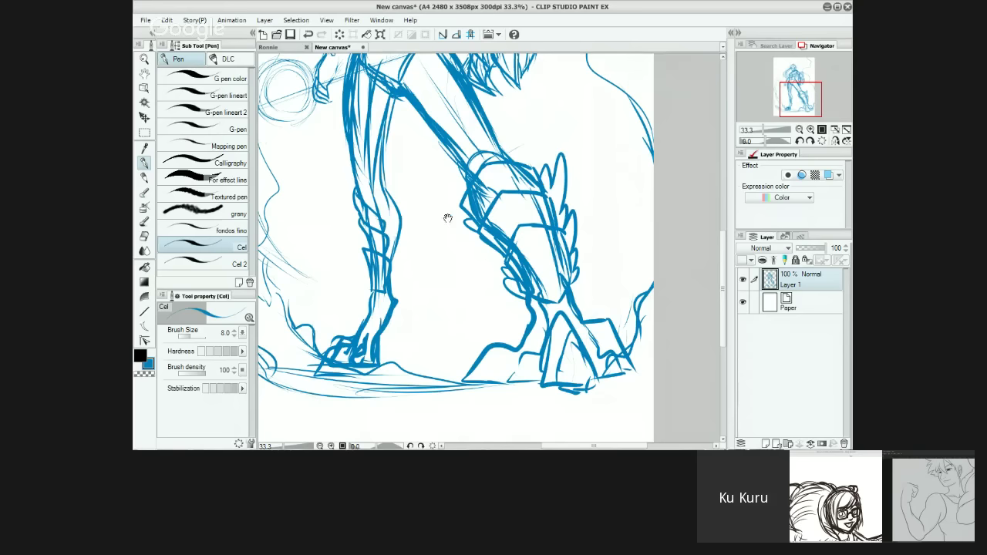
pyautogui.moveTo(448, 218); pyautogui.dragTo(463, 191)
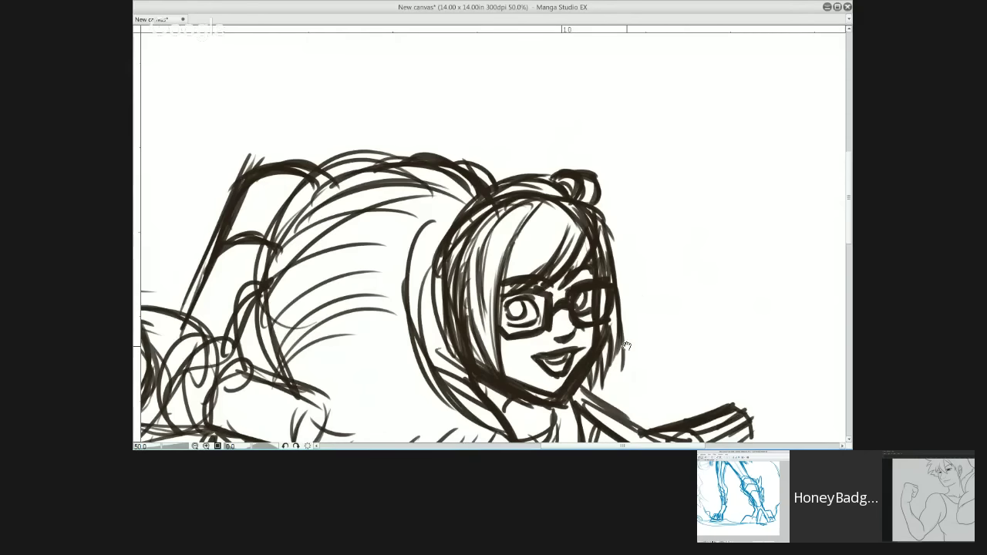
# Step: Add a dark stroke to the girl's hair along the side of her face next to the fur hood
pyautogui.scroll(2, 640, 247)
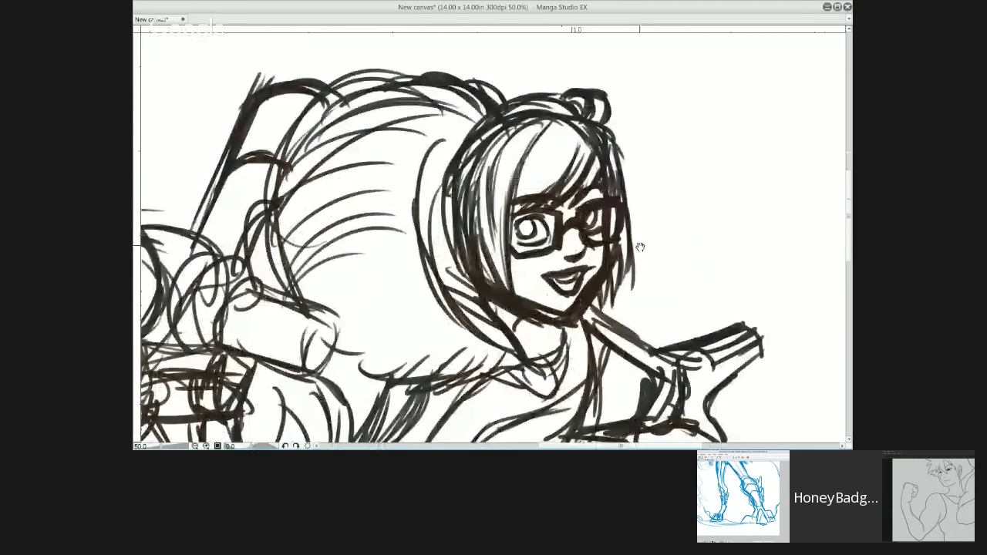
pyautogui.moveTo(640, 247); pyautogui.dragTo(683, 298)
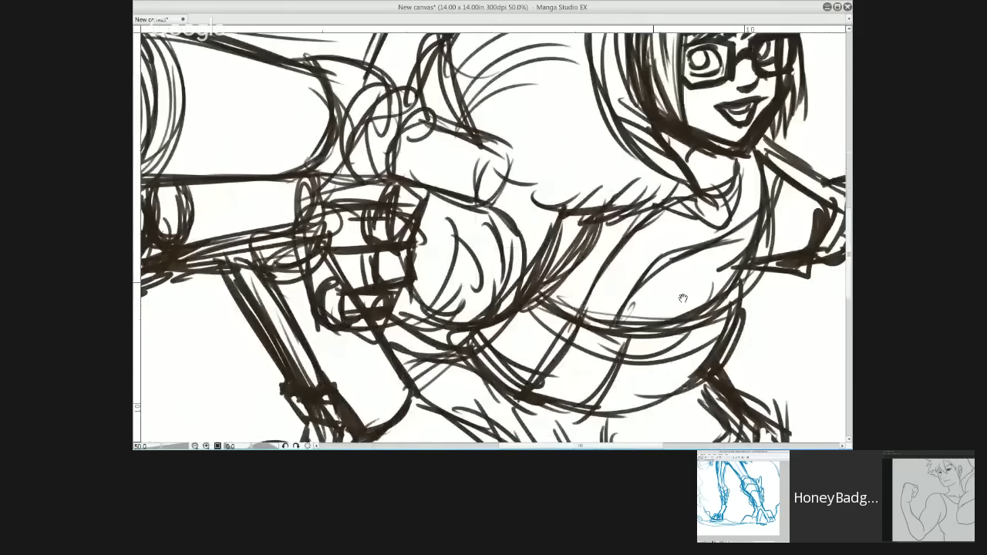
pyautogui.scroll(-2, 630, 308)
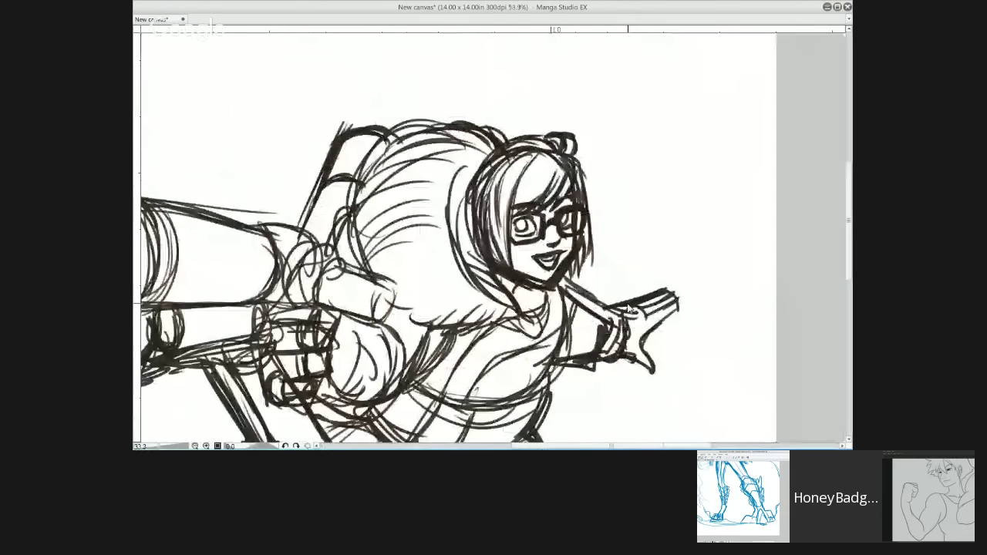
pyautogui.scroll(-1, 629, 309)
pyautogui.moveTo(593, 384)
pyautogui.mouseDown()
pyautogui.moveTo(625, 268)
pyautogui.moveTo(607, 345)
pyautogui.mouseUp()
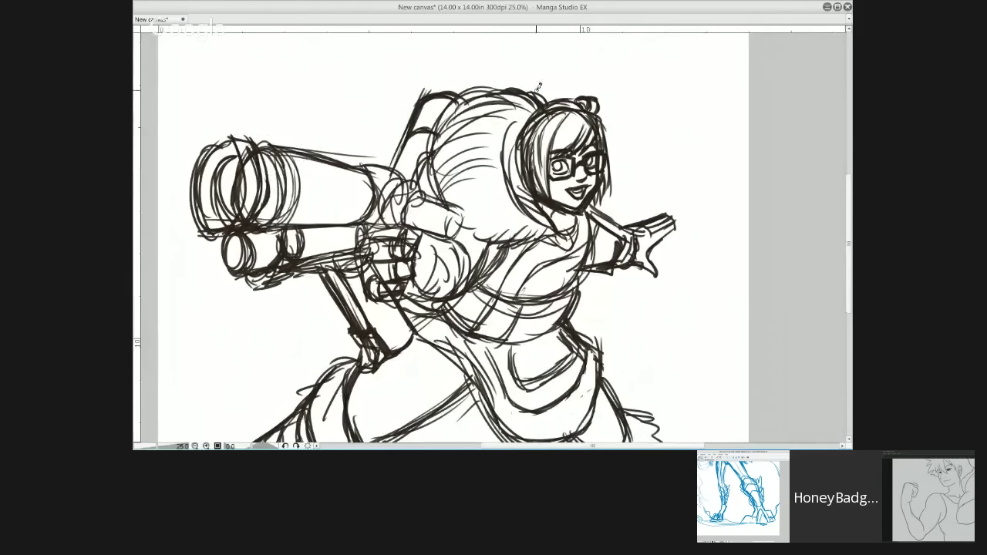
pyautogui.moveTo(537, 124); pyautogui.dragTo(530, 164)
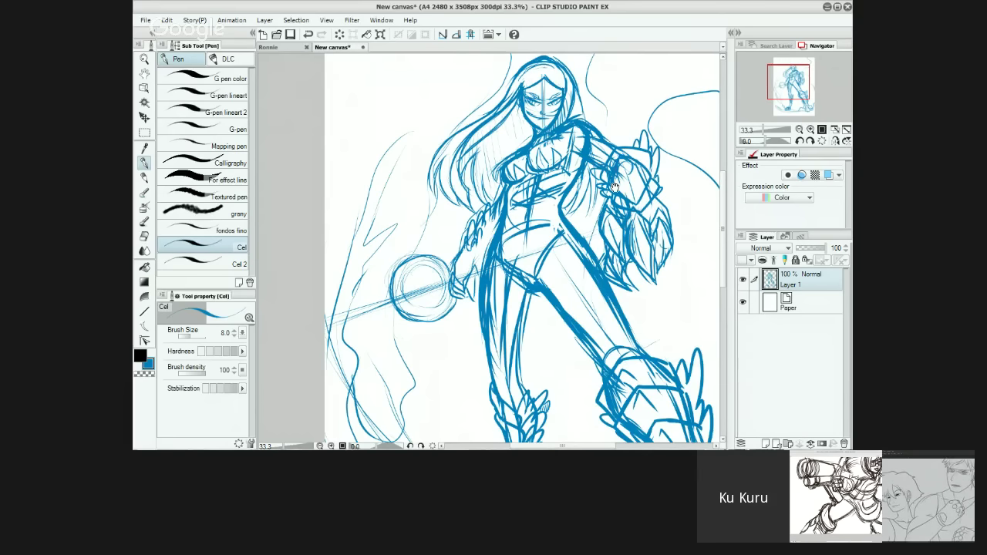
pyautogui.moveTo(611, 191)
pyautogui.mouseDown()
pyautogui.moveTo(601, 208)
pyautogui.moveTo(584, 211)
pyautogui.mouseUp()
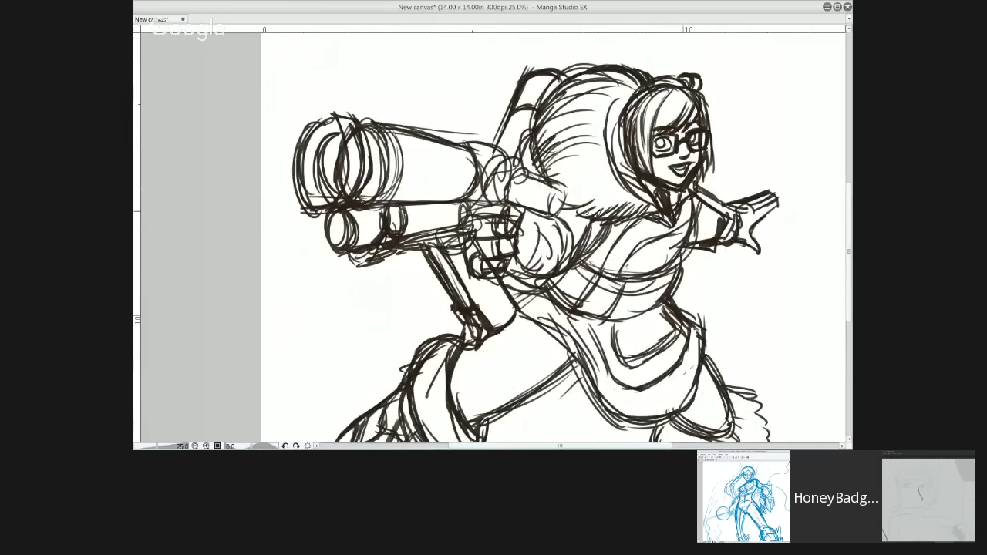
# Step: Reinforce the backpack frame and redraw the cannon's muzzle ring and upper barrel edge with darker strokes
pyautogui.moveTo(487, 150)
pyautogui.mouseDown()
pyautogui.moveTo(518, 82)
pyautogui.moveTo(541, 63)
pyautogui.mouseUp()
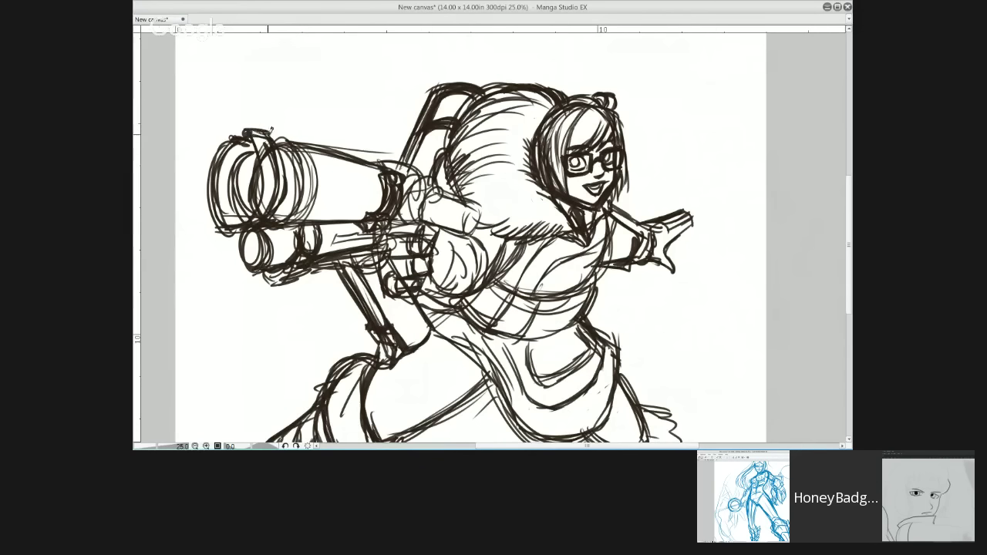
pyautogui.moveTo(245, 141)
pyautogui.mouseDown()
pyautogui.moveTo(236, 191)
pyautogui.moveTo(258, 149)
pyautogui.moveTo(249, 143)
pyautogui.moveTo(251, 218)
pyautogui.mouseUp()
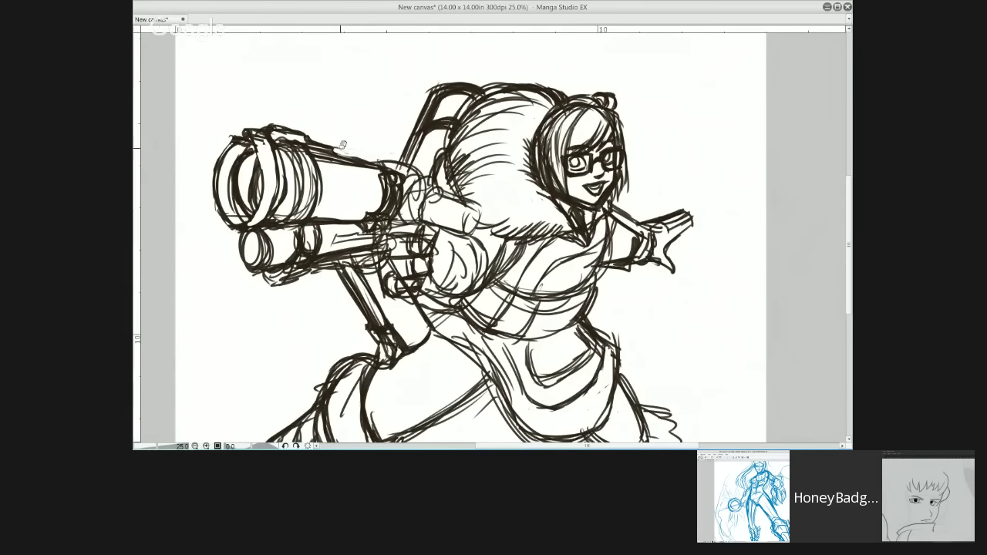
pyautogui.moveTo(336, 149); pyautogui.dragTo(369, 161)
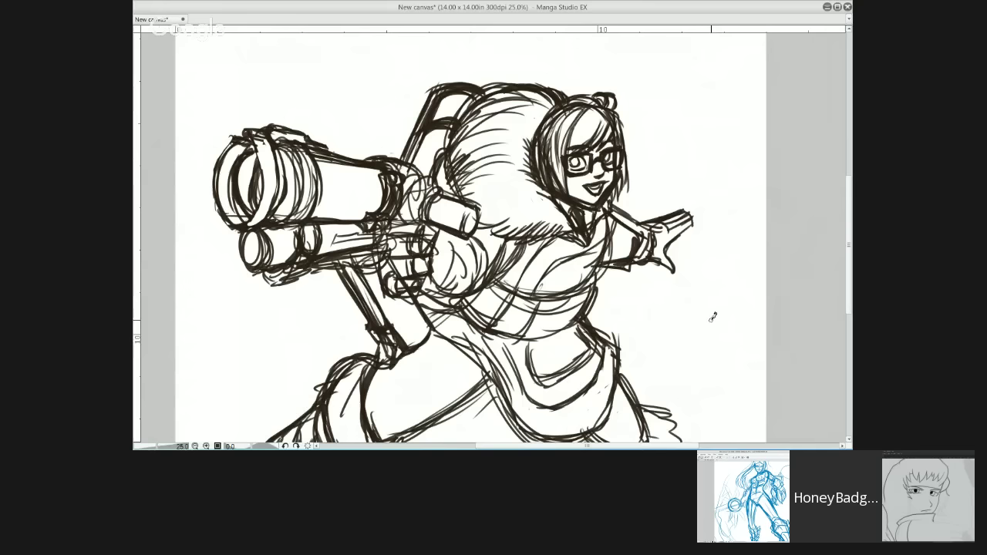
# Step: Transform the whole figure sketch, moving it up from the canvas's lower edge and enlarging it slightly
pyautogui.moveTo(652, 352)
pyautogui.mouseDown()
pyautogui.moveTo(672, 264)
pyautogui.moveTo(661, 333)
pyautogui.moveTo(686, 280)
pyautogui.mouseUp()
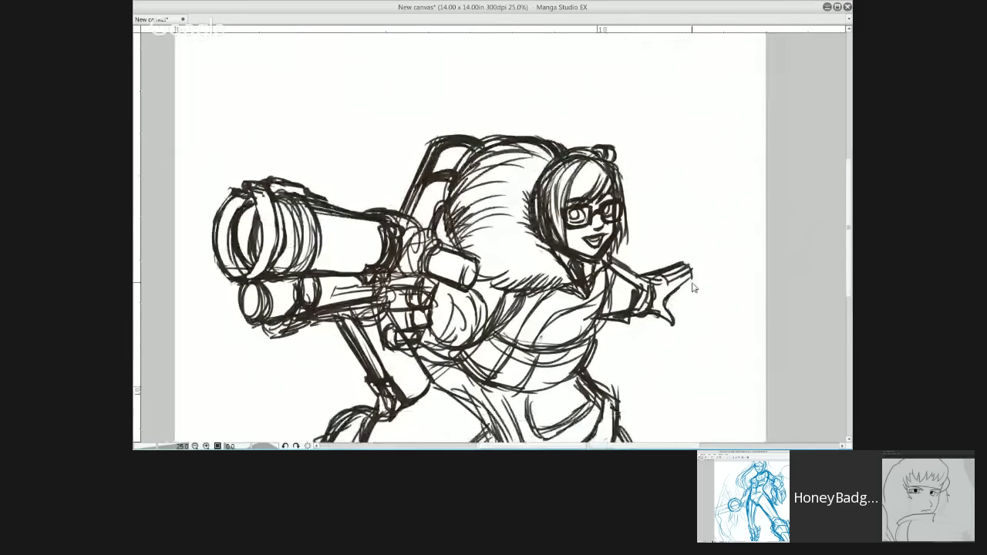
pyautogui.scroll(-2, 692, 286)
pyautogui.moveTo(689, 326); pyautogui.dragTo(613, 315)
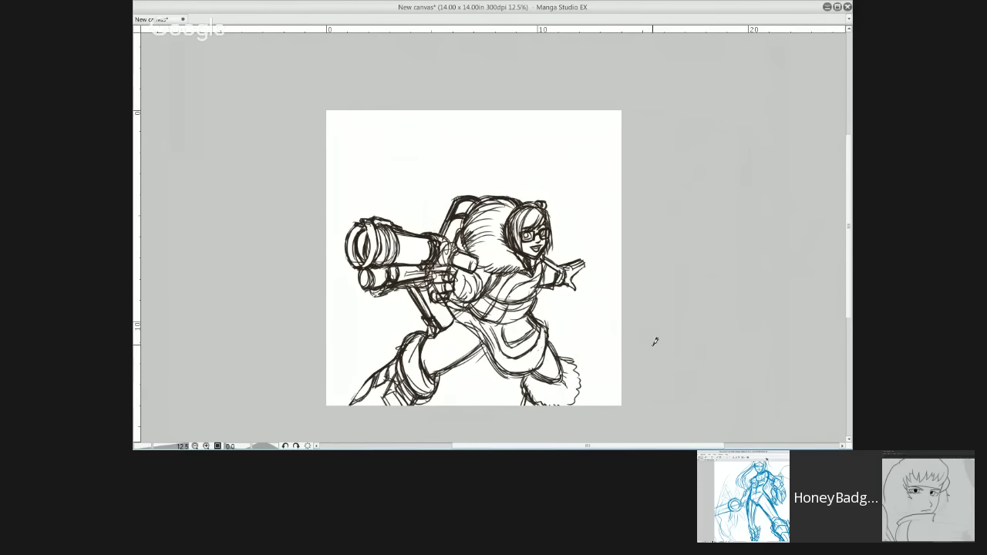
pyautogui.hotkey('ctrl', 't')
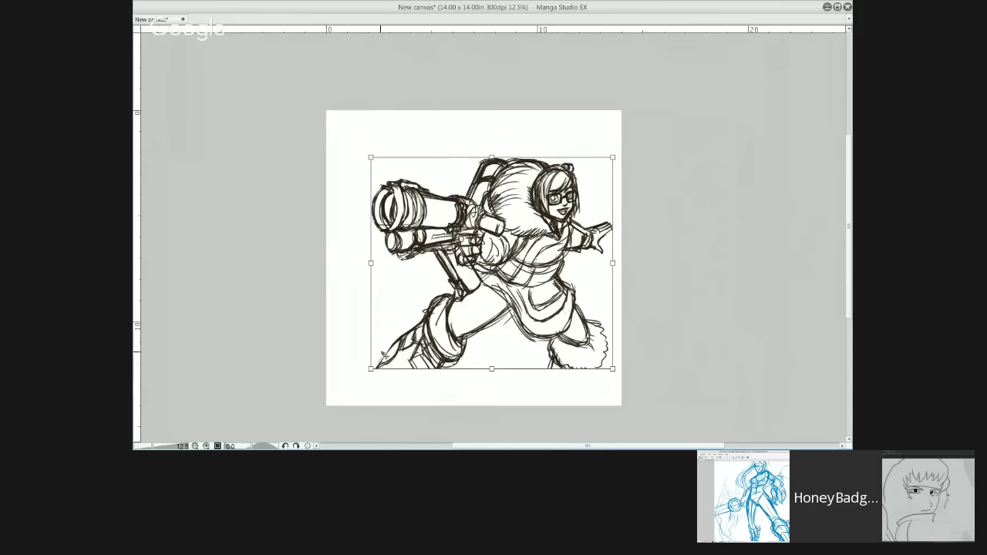
pyautogui.moveTo(371, 370); pyautogui.dragTo(347, 390)
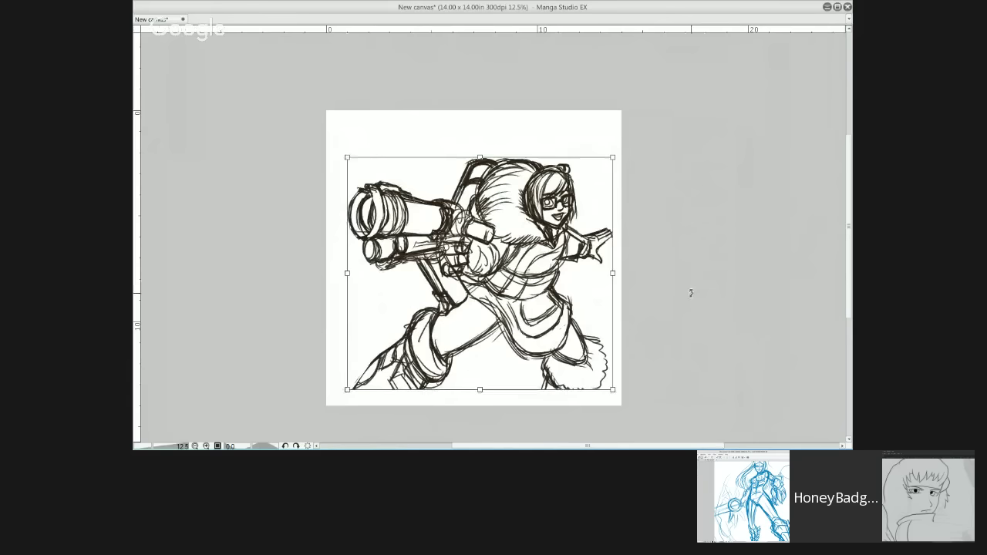
pyautogui.press('Return')
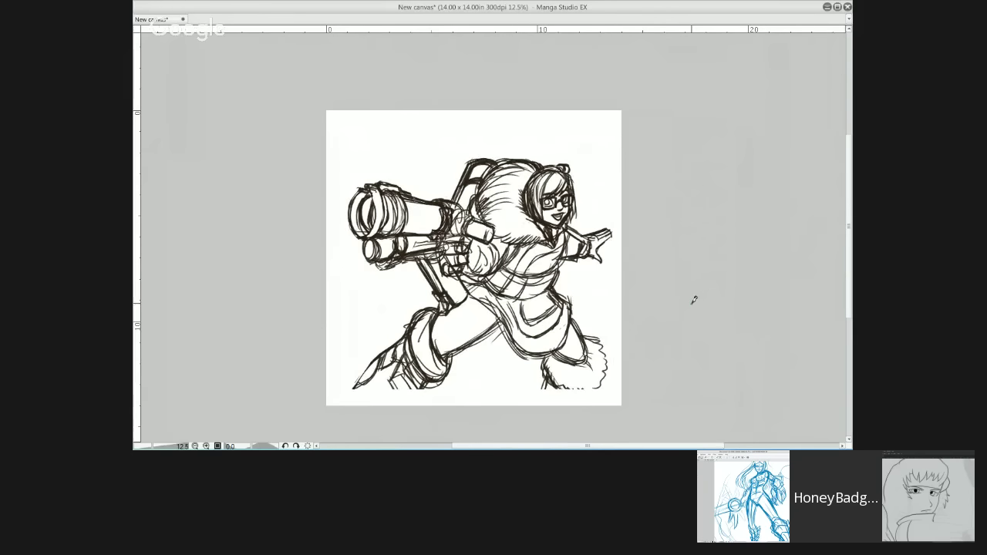
# Step: Extend both outer contours of the front boot down to the canvas's lower edge
pyautogui.hotkey('ctrl', '+')
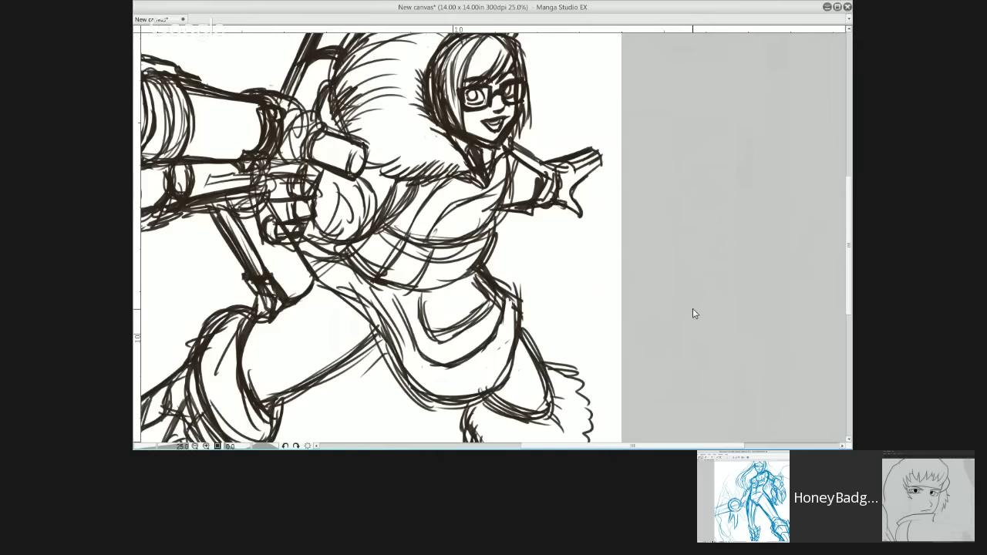
pyautogui.hotkey('ctrl', '+')
pyautogui.moveTo(435, 359)
pyautogui.mouseDown()
pyautogui.moveTo(449, 291)
pyautogui.moveTo(423, 345)
pyautogui.mouseUp()
pyautogui.moveTo(451, 285); pyautogui.dragTo(421, 348)
pyautogui.moveTo(443, 305); pyautogui.dragTo(440, 329)
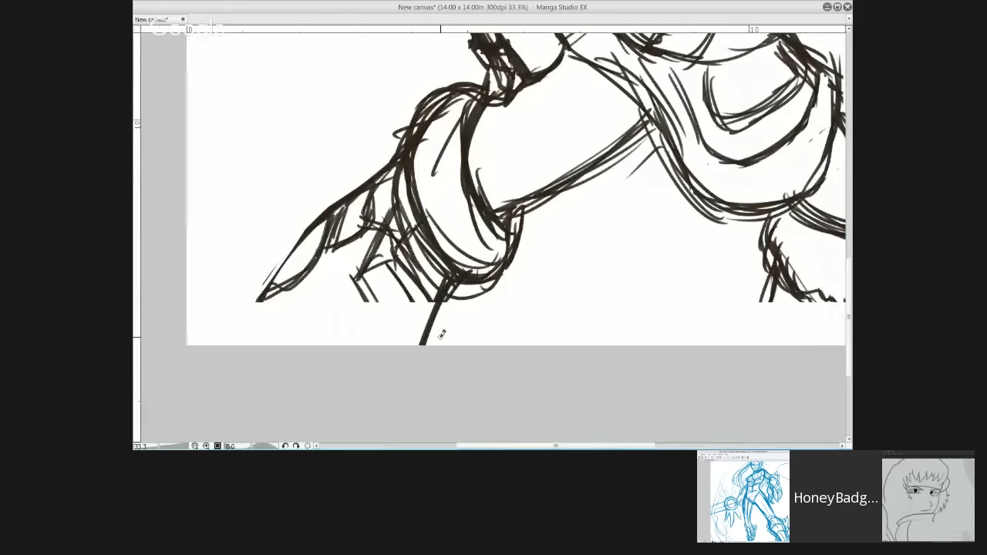
pyautogui.moveTo(454, 280); pyautogui.dragTo(408, 345)
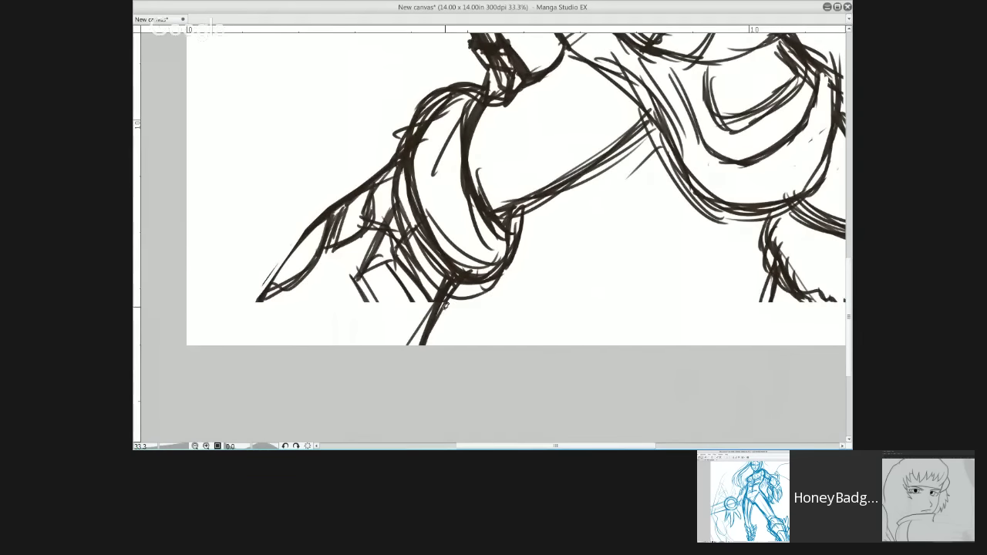
pyautogui.moveTo(298, 258); pyautogui.dragTo(234, 342)
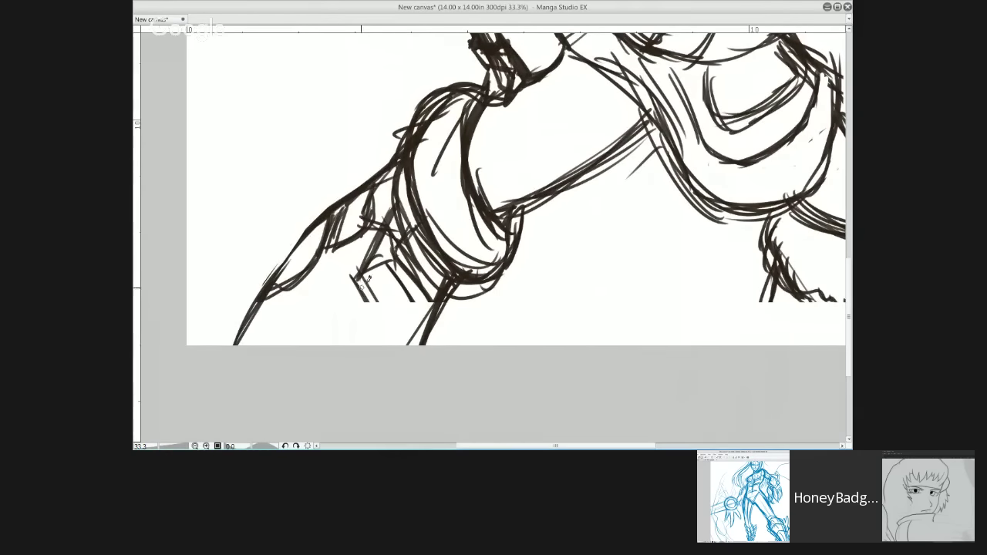
# Step: Sketch the front boot's inner contour down to the canvas edge and add a curved line near its tip
pyautogui.moveTo(394, 224); pyautogui.dragTo(372, 253)
pyautogui.moveTo(412, 199); pyautogui.dragTo(364, 258)
pyautogui.moveTo(386, 215); pyautogui.dragTo(364, 266)
pyautogui.moveTo(376, 231)
pyautogui.mouseDown()
pyautogui.moveTo(317, 332)
pyautogui.moveTo(321, 344)
pyautogui.mouseUp()
pyautogui.moveTo(330, 302)
pyautogui.mouseDown()
pyautogui.moveTo(318, 340)
pyautogui.moveTo(336, 345)
pyautogui.mouseUp()
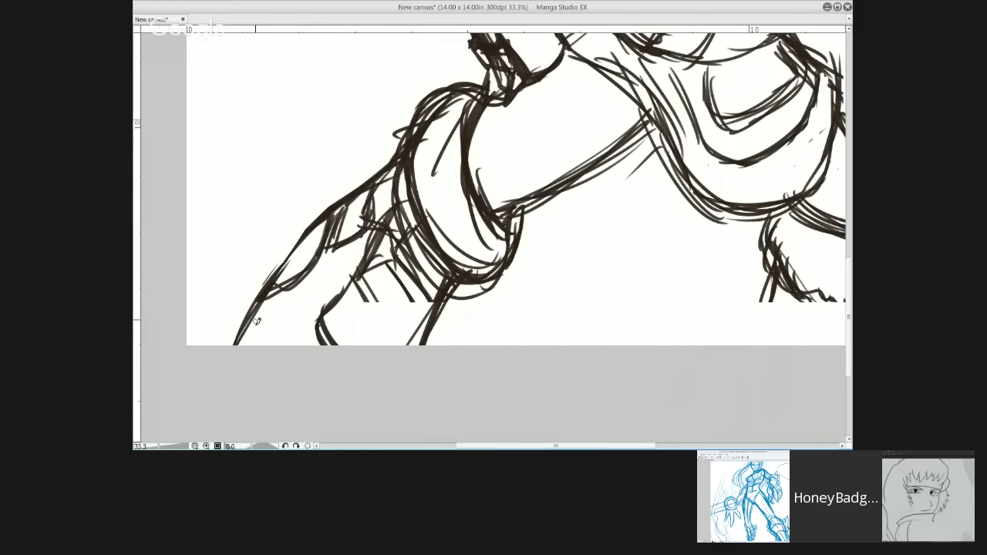
pyautogui.moveTo(262, 329)
pyautogui.mouseDown()
pyautogui.moveTo(238, 345)
pyautogui.moveTo(301, 333)
pyautogui.mouseUp()
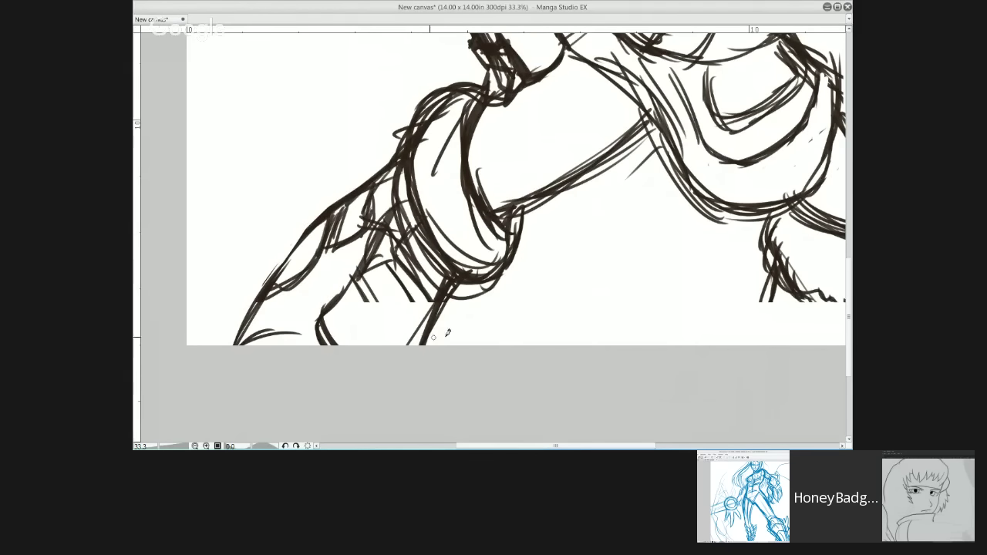
# Step: Sketch a curved double band across the front boot, just above the canvas's lower edge
pyautogui.moveTo(358, 276)
pyautogui.mouseDown()
pyautogui.moveTo(408, 341)
pyautogui.moveTo(423, 336)
pyautogui.mouseUp()
pyautogui.moveTo(386, 286)
pyautogui.mouseDown()
pyautogui.moveTo(420, 333)
pyautogui.moveTo(430, 295)
pyautogui.mouseUp()
pyautogui.hscroll(1, 593, 316)
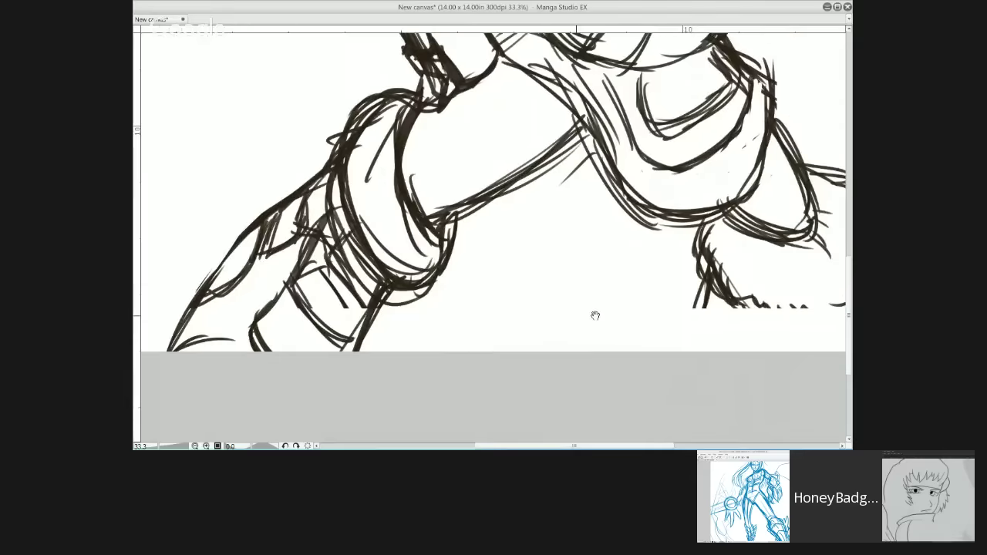
# Step: Close the lower outline of the rear boot's fur cuff with jagged strokes and add curved lines inside its outer side
pyautogui.hscroll(3, 593, 308)
pyautogui.moveTo(519, 312)
pyautogui.mouseDown()
pyautogui.moveTo(538, 293)
pyautogui.moveTo(578, 310)
pyautogui.mouseUp()
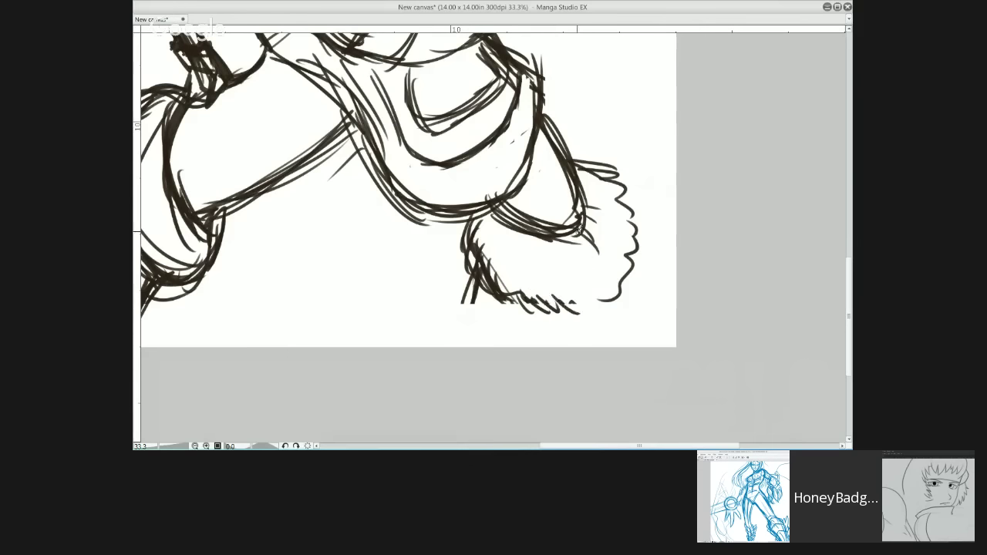
pyautogui.moveTo(579, 229)
pyautogui.mouseDown()
pyautogui.moveTo(599, 285)
pyautogui.moveTo(586, 231)
pyautogui.moveTo(586, 291)
pyautogui.moveTo(573, 305)
pyautogui.moveTo(604, 293)
pyautogui.moveTo(622, 260)
pyautogui.mouseUp()
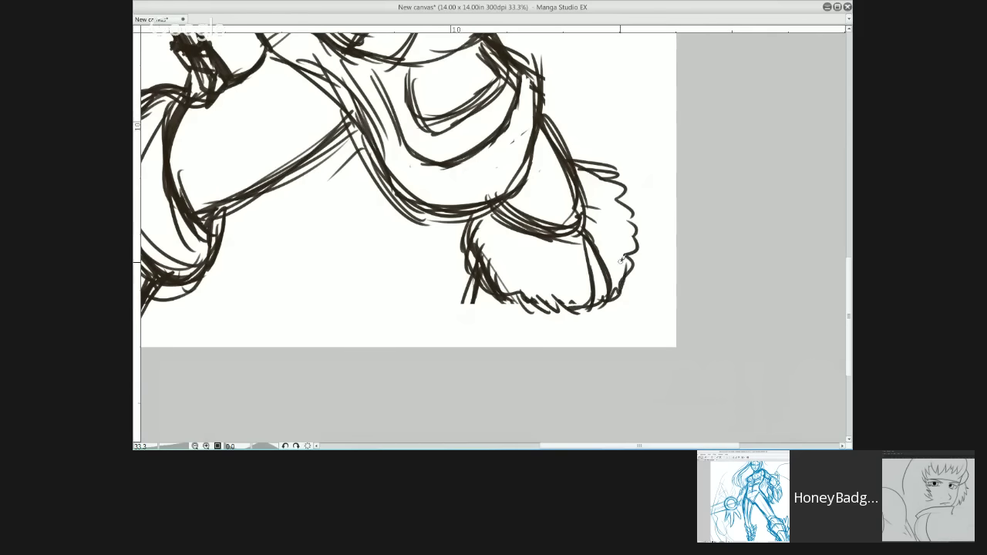
pyautogui.moveTo(613, 298); pyautogui.dragTo(611, 253)
pyautogui.moveTo(613, 291); pyautogui.dragTo(601, 236)
# Step: Extend both contours of the rear boot from the fur cuff down to the canvas's lower edge
pyautogui.moveTo(475, 267)
pyautogui.mouseDown()
pyautogui.moveTo(469, 347)
pyautogui.moveTo(453, 348)
pyautogui.mouseUp()
pyautogui.moveTo(595, 299)
pyautogui.mouseDown()
pyautogui.moveTo(585, 326)
pyautogui.moveTo(598, 295)
pyautogui.moveTo(572, 347)
pyautogui.mouseUp()
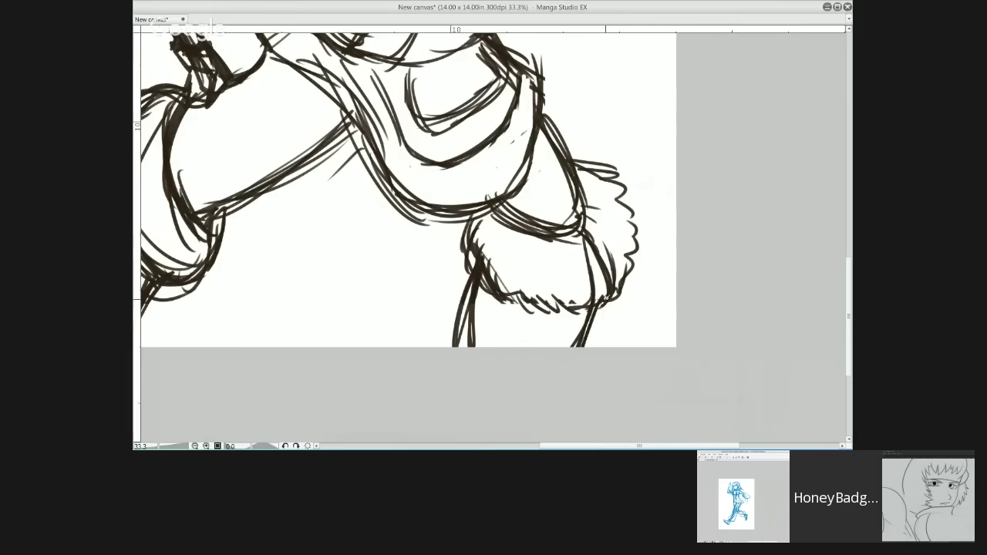
pyautogui.moveTo(605, 298); pyautogui.dragTo(577, 348)
# Step: Draw a small curve beneath the front thigh beside the coat and erase the stray lines along the thigh's underside
pyautogui.moveTo(460, 368)
pyautogui.mouseDown()
pyautogui.moveTo(456, 266)
pyautogui.moveTo(477, 294)
pyautogui.moveTo(461, 250)
pyautogui.moveTo(489, 303)
pyautogui.moveTo(545, 346)
pyautogui.moveTo(571, 345)
pyautogui.moveTo(599, 318)
pyautogui.moveTo(593, 241)
pyautogui.moveTo(585, 262)
pyautogui.moveTo(592, 234)
pyautogui.moveTo(614, 243)
pyautogui.moveTo(613, 265)
pyautogui.moveTo(587, 284)
pyautogui.moveTo(605, 280)
pyautogui.moveTo(605, 243)
pyautogui.mouseUp()
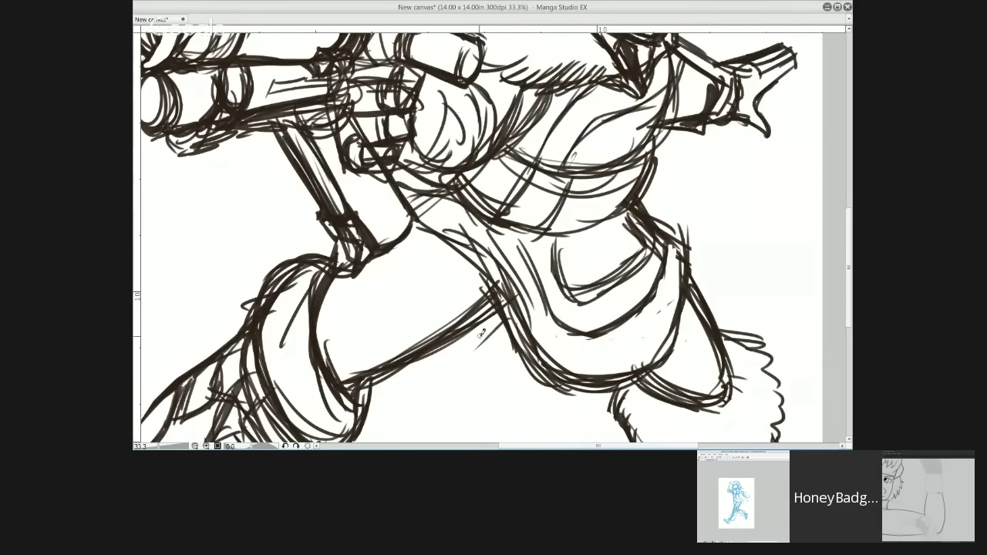
pyautogui.moveTo(467, 332); pyautogui.dragTo(511, 321)
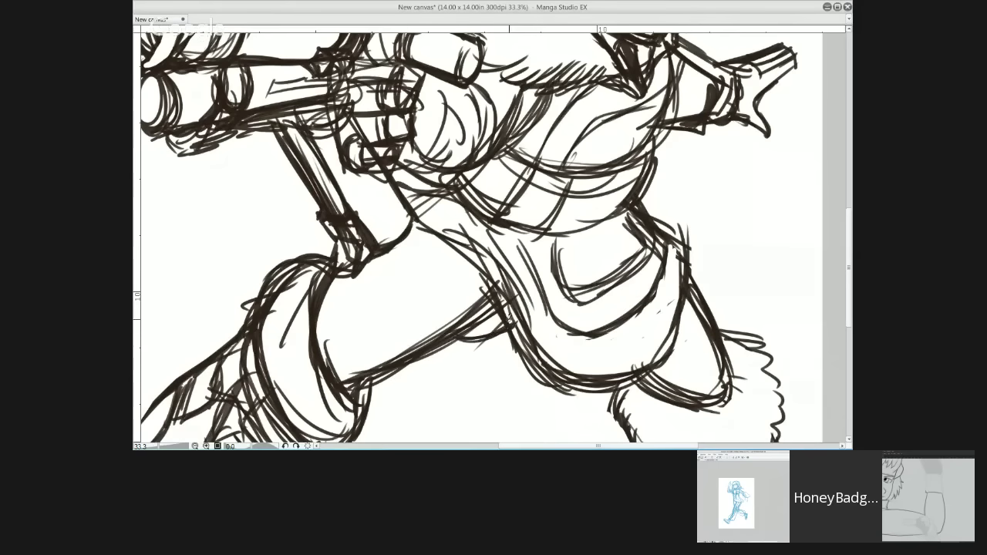
pyautogui.moveTo(449, 337)
pyautogui.mouseDown()
pyautogui.moveTo(491, 307)
pyautogui.moveTo(473, 301)
pyautogui.moveTo(349, 369)
pyautogui.moveTo(460, 314)
pyautogui.moveTo(481, 293)
pyautogui.moveTo(469, 282)
pyautogui.moveTo(494, 249)
pyautogui.mouseUp()
pyautogui.press('e')
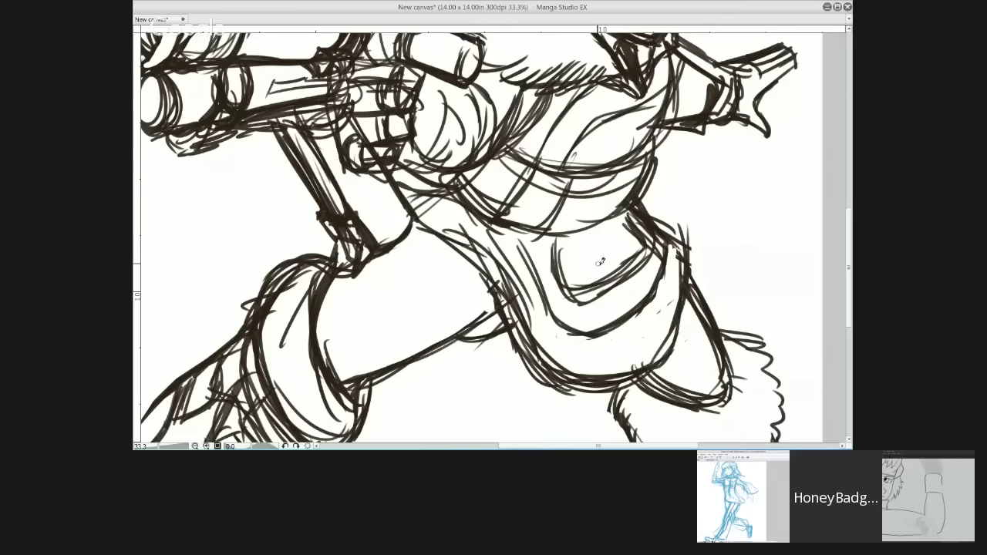
pyautogui.moveTo(591, 260); pyautogui.dragTo(519, 363)
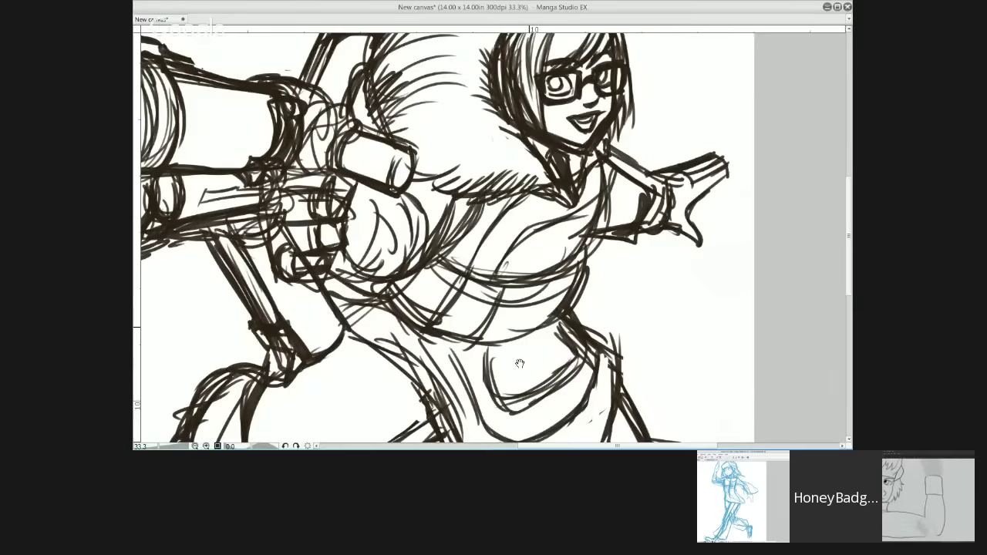
pyautogui.moveTo(669, 143); pyautogui.dragTo(601, 305)
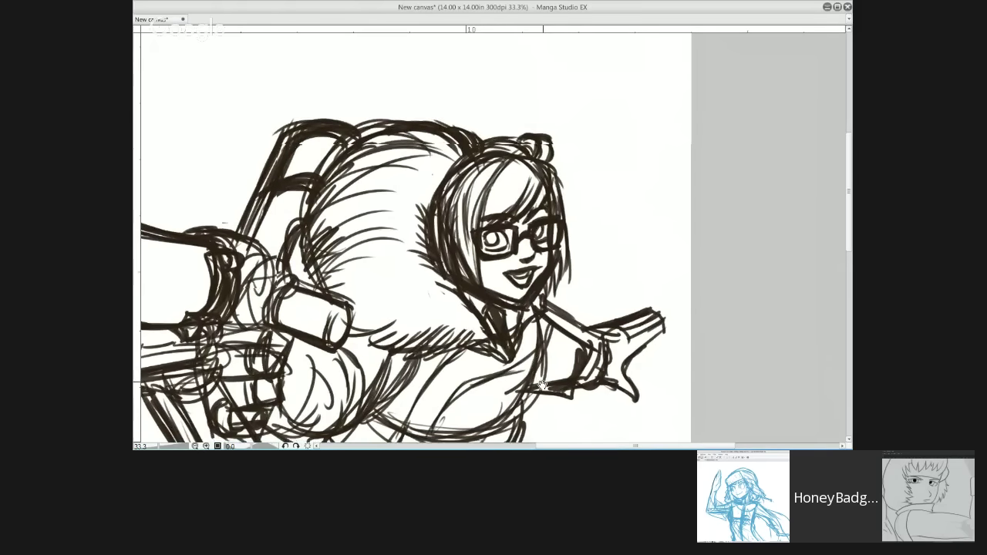
pyautogui.moveTo(542, 386)
pyautogui.mouseDown()
pyautogui.moveTo(596, 302)
pyautogui.moveTo(579, 341)
pyautogui.mouseUp()
pyautogui.moveTo(584, 110)
pyautogui.mouseDown()
pyautogui.moveTo(602, 174)
pyautogui.moveTo(571, 216)
pyautogui.moveTo(543, 229)
pyautogui.mouseUp()
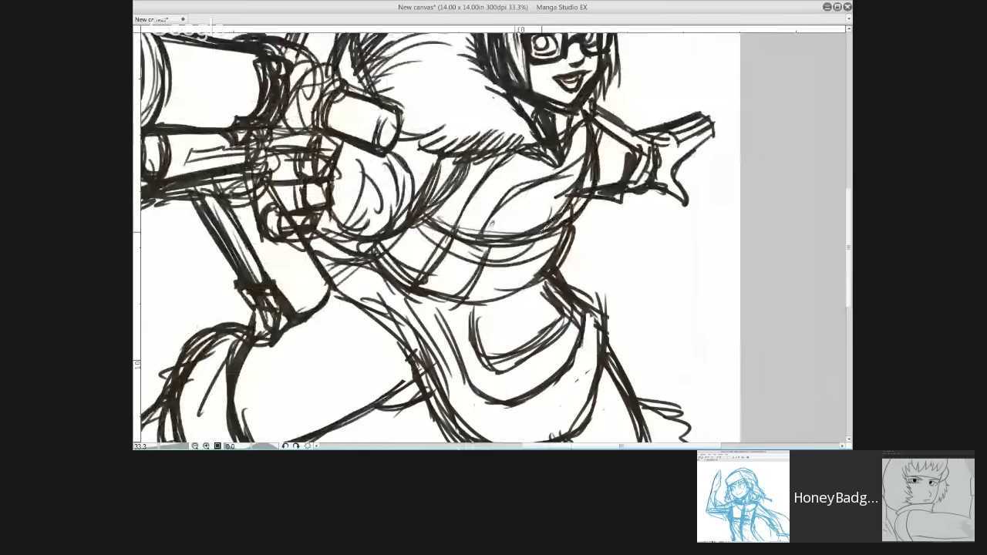
# Step: Darken the contours of the rear lower leg between the fur cuff and the canvas's lower edge
pyautogui.moveTo(661, 349)
pyautogui.mouseDown()
pyautogui.moveTo(668, 265)
pyautogui.moveTo(575, 129)
pyautogui.mouseUp()
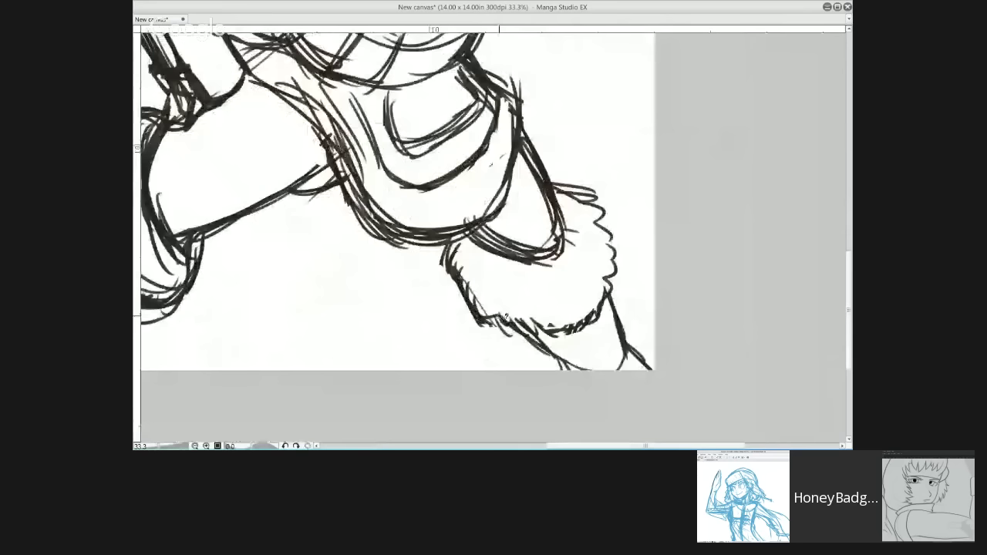
pyautogui.moveTo(501, 316); pyautogui.dragTo(567, 371)
pyautogui.moveTo(609, 287); pyautogui.dragTo(624, 321)
pyautogui.moveTo(610, 263); pyautogui.dragTo(636, 353)
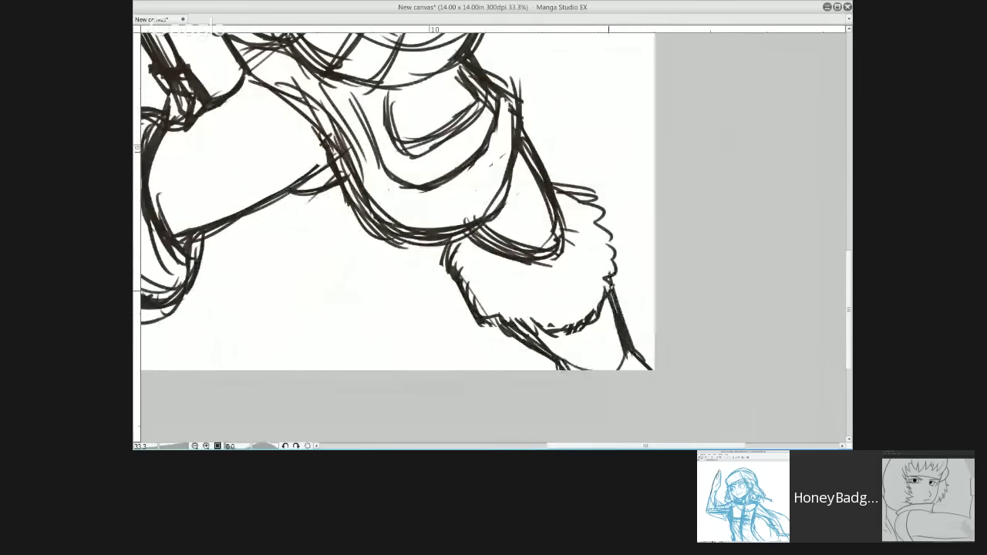
# Step: Add short fur strokes along the lower and outer edges of the rear boot's cuff
pyautogui.moveTo(483, 305)
pyautogui.mouseDown()
pyautogui.moveTo(539, 333)
pyautogui.moveTo(511, 311)
pyautogui.moveTo(543, 336)
pyautogui.moveTo(585, 336)
pyautogui.mouseUp()
pyautogui.moveTo(606, 303)
pyautogui.mouseDown()
pyautogui.moveTo(597, 274)
pyautogui.moveTo(617, 244)
pyautogui.moveTo(601, 202)
pyautogui.mouseUp()
pyautogui.moveTo(617, 245)
pyautogui.mouseDown()
pyautogui.moveTo(590, 199)
pyautogui.moveTo(608, 217)
pyautogui.moveTo(600, 197)
pyautogui.mouseUp()
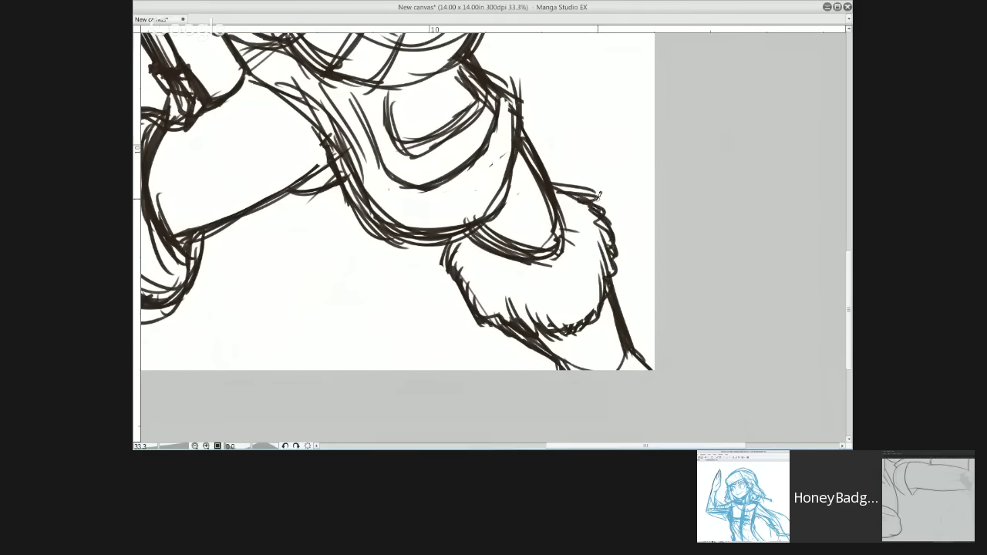
# Step: Fill the inner side of the rear boot's fur cuff with short hatched fur strokes
pyautogui.moveTo(491, 254)
pyautogui.mouseDown()
pyautogui.moveTo(493, 282)
pyautogui.moveTo(481, 278)
pyautogui.mouseUp()
pyautogui.moveTo(473, 243)
pyautogui.mouseDown()
pyautogui.moveTo(477, 270)
pyautogui.moveTo(461, 248)
pyautogui.moveTo(458, 273)
pyautogui.mouseUp()
pyautogui.moveTo(463, 293)
pyautogui.mouseDown()
pyautogui.moveTo(475, 328)
pyautogui.moveTo(489, 329)
pyautogui.mouseUp()
pyautogui.moveTo(494, 292)
pyautogui.mouseDown()
pyautogui.moveTo(506, 327)
pyautogui.moveTo(472, 303)
pyautogui.moveTo(531, 330)
pyautogui.mouseUp()
pyautogui.moveTo(485, 251)
pyautogui.mouseDown()
pyautogui.moveTo(491, 290)
pyautogui.moveTo(488, 282)
pyautogui.mouseUp()
pyautogui.moveTo(458, 237); pyautogui.dragTo(463, 270)
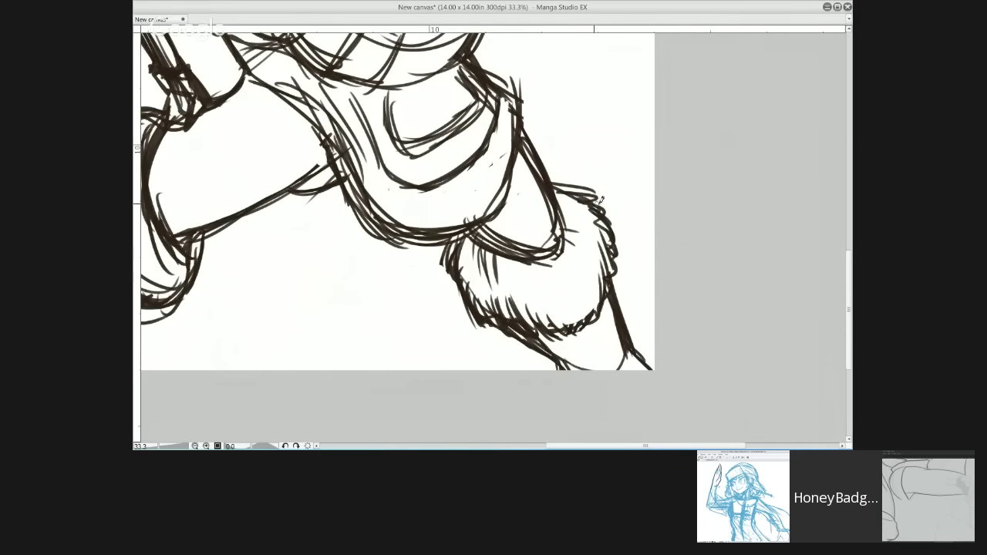
pyautogui.moveTo(562, 289); pyautogui.dragTo(563, 299)
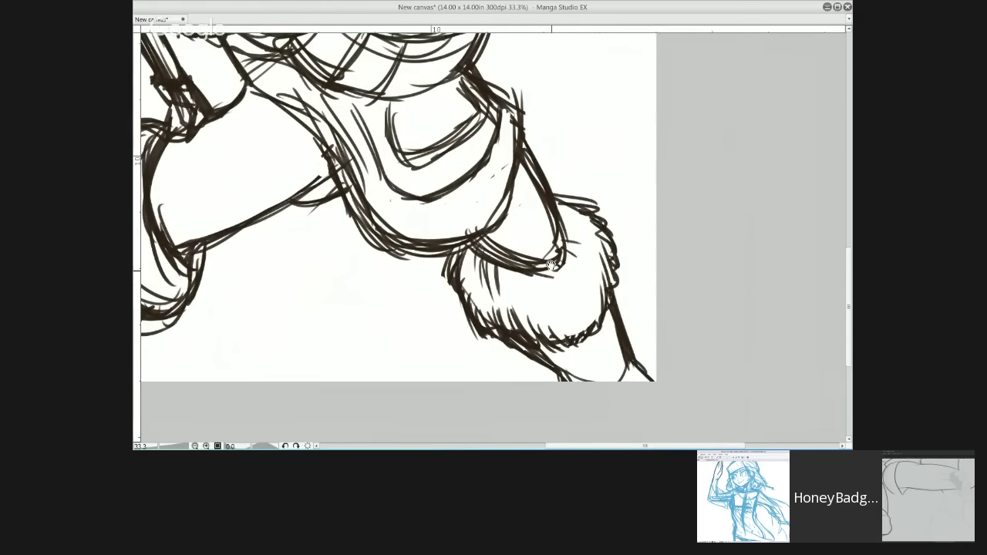
# Step: Darken the outer contour of the coat's lower front panel and clean away the loose sketch lines along its inside
pyautogui.moveTo(551, 266); pyautogui.dragTo(586, 365)
pyautogui.moveTo(554, 220)
pyautogui.mouseDown()
pyautogui.moveTo(553, 290)
pyautogui.moveTo(534, 346)
pyautogui.mouseUp()
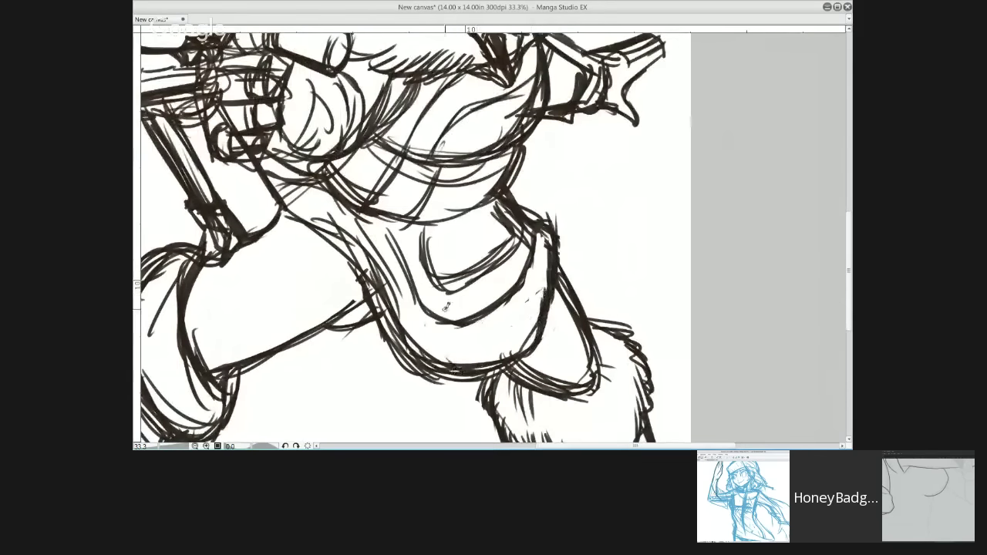
pyautogui.moveTo(350, 247)
pyautogui.mouseDown()
pyautogui.moveTo(308, 202)
pyautogui.moveTo(403, 347)
pyautogui.moveTo(476, 378)
pyautogui.mouseUp()
pyautogui.moveTo(396, 353)
pyautogui.mouseDown()
pyautogui.moveTo(461, 383)
pyautogui.moveTo(532, 356)
pyautogui.mouseUp()
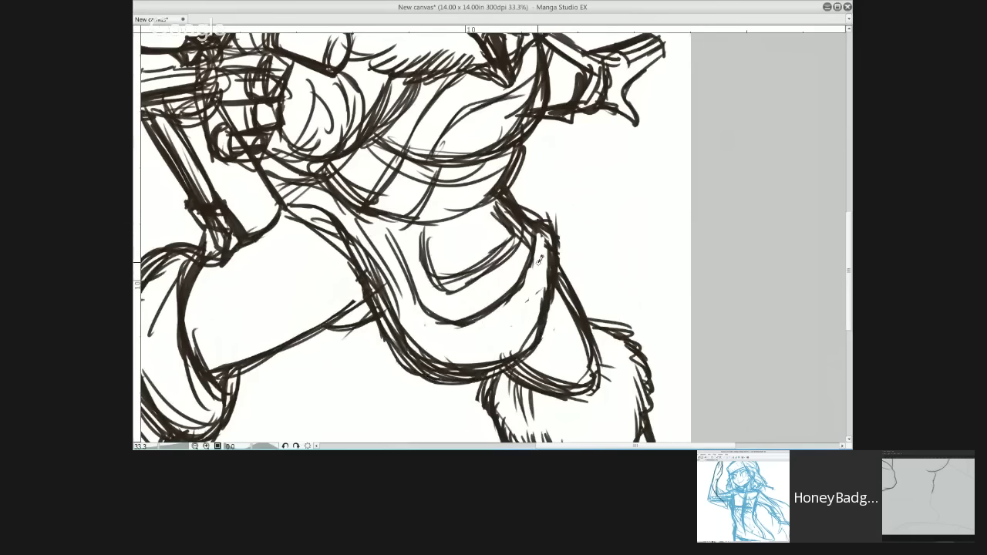
pyautogui.moveTo(389, 237)
pyautogui.mouseDown()
pyautogui.moveTo(362, 247)
pyautogui.moveTo(416, 363)
pyautogui.moveTo(411, 340)
pyautogui.moveTo(441, 364)
pyautogui.moveTo(509, 353)
pyautogui.moveTo(466, 376)
pyautogui.mouseUp()
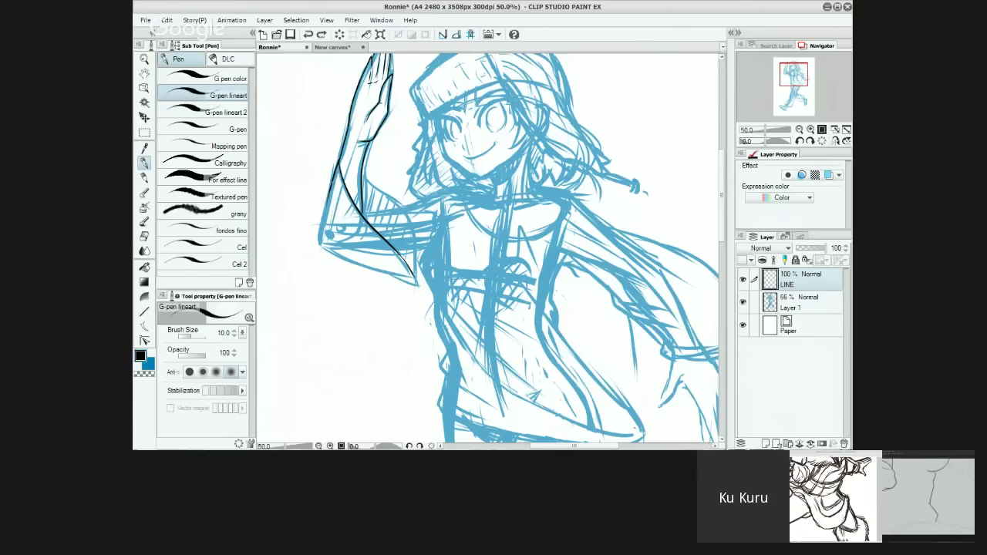
# Step: Switch to the Ronnie canvas in Clip Studio Paint and ink the raised arm's outer contour down to the elbow
pyautogui.moveTo(335, 172); pyautogui.dragTo(319, 234)
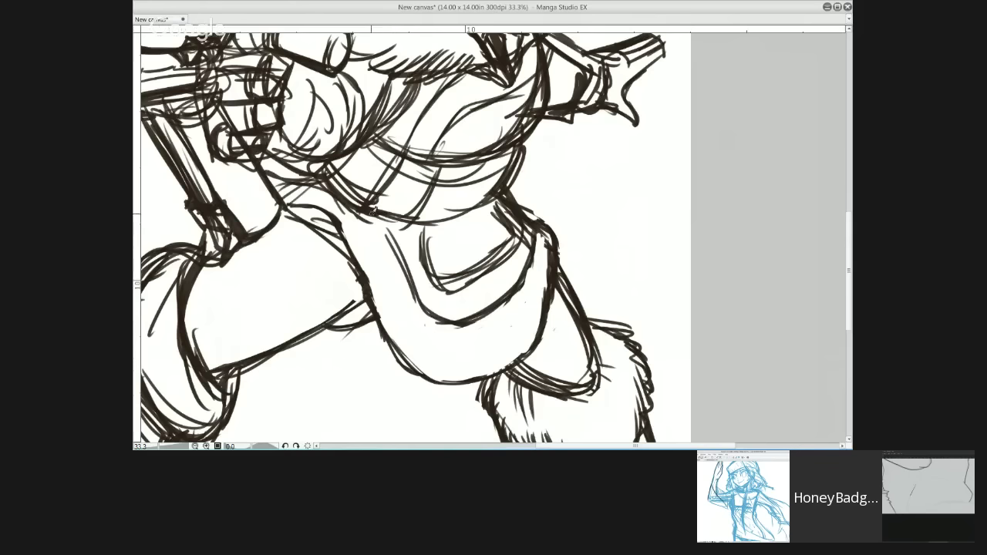
# Step: Switch back to the Manga Studio EX canvas and redraw the inner trim line of the coat's front panel from the belt down
pyautogui.moveTo(375, 214)
pyautogui.mouseDown()
pyautogui.moveTo(430, 313)
pyautogui.moveTo(468, 331)
pyautogui.mouseUp()
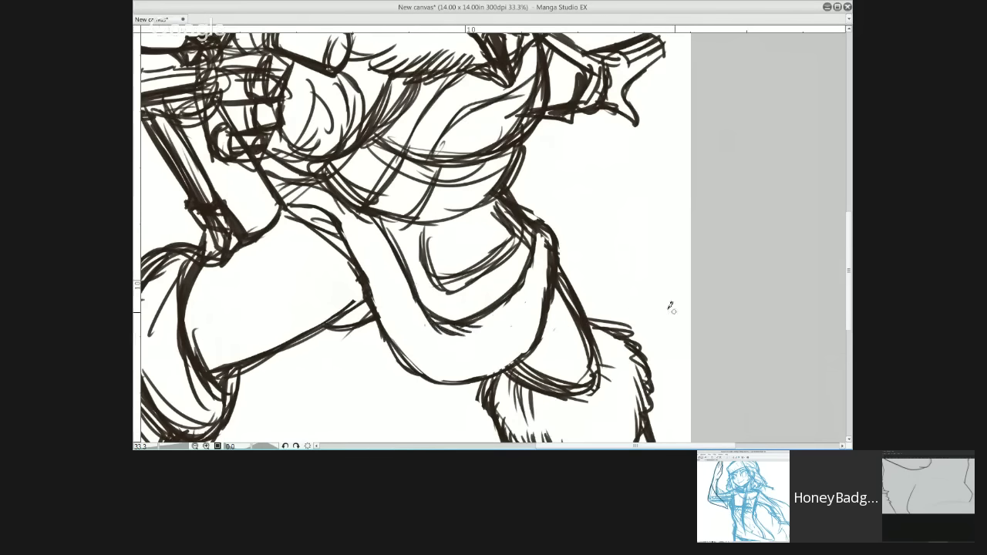
pyautogui.moveTo(574, 242); pyautogui.dragTo(556, 327)
pyautogui.moveTo(572, 187); pyautogui.dragTo(548, 342)
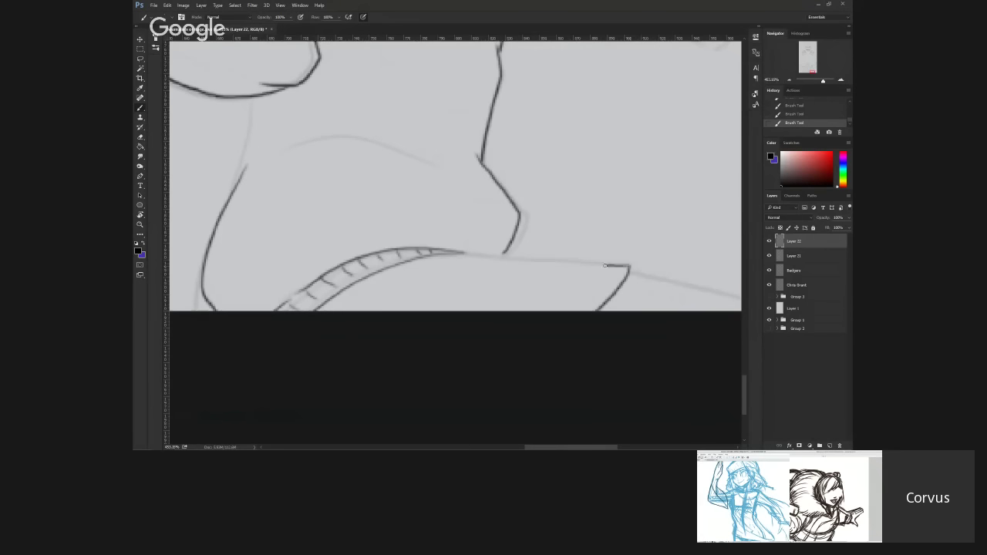
# Step: Switch to the Photoshop canvas, ink the line from the ribbed band to the pointed corner, and join the torso's side contour
pyautogui.moveTo(605, 265); pyautogui.dragTo(492, 260)
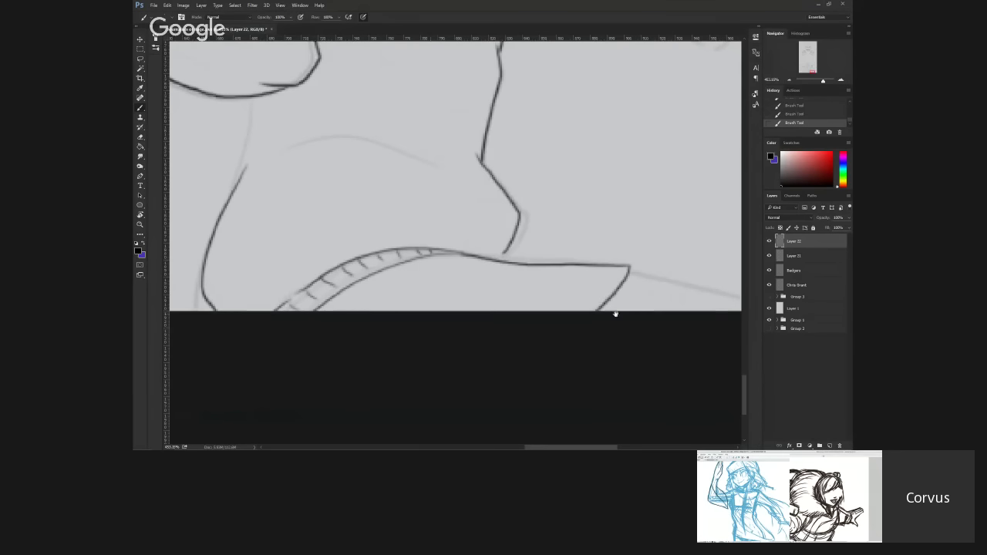
pyautogui.moveTo(288, 95)
pyautogui.mouseDown()
pyautogui.moveTo(275, 128)
pyautogui.moveTo(401, 142)
pyautogui.moveTo(411, 157)
pyautogui.moveTo(403, 171)
pyautogui.mouseUp()
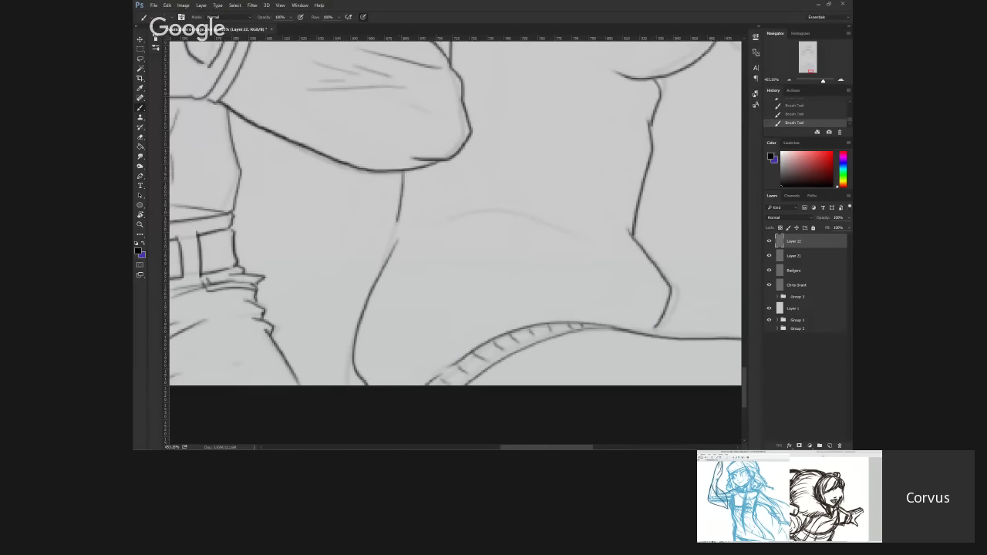
pyautogui.moveTo(398, 221); pyautogui.dragTo(381, 268)
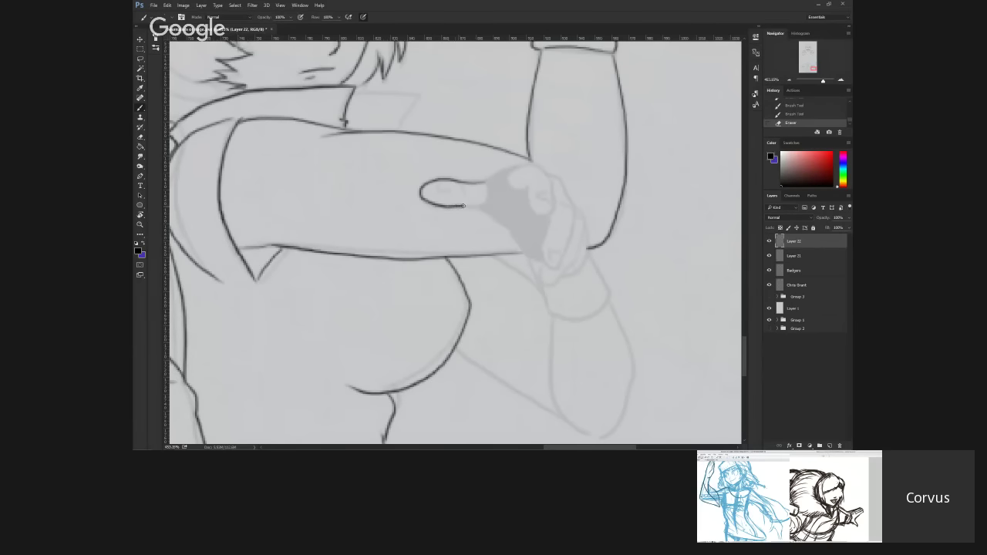
# Step: Ink the lower edge of the hand's thumb and add its thumbnail
pyautogui.moveTo(464, 205); pyautogui.dragTo(486, 205)
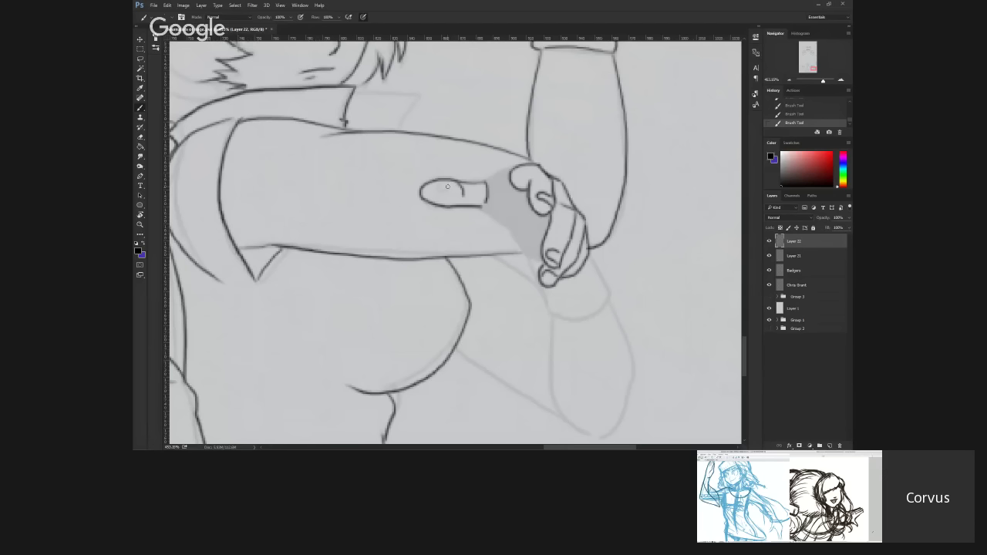
pyautogui.moveTo(442, 184); pyautogui.dragTo(437, 190)
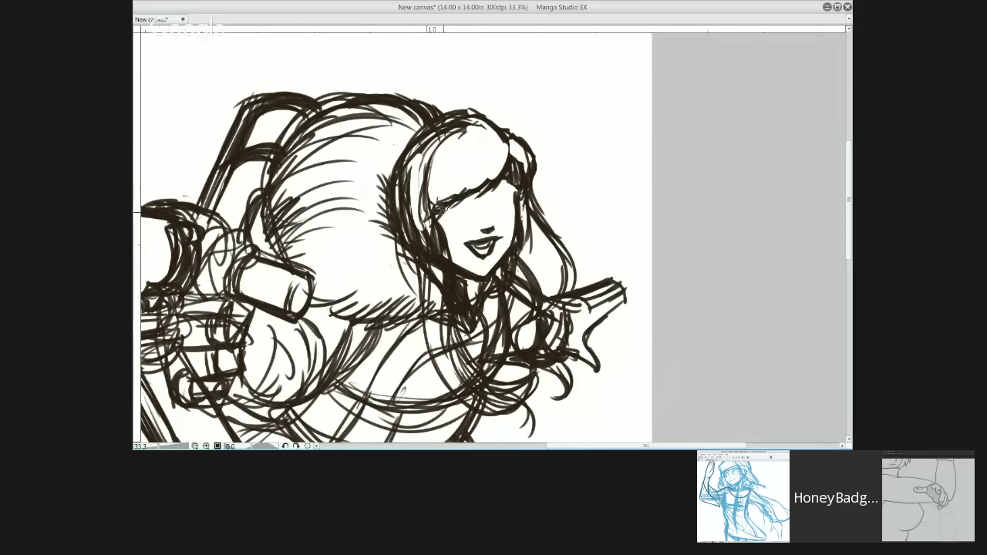
# Step: Switch to the Manga Studio EX canvas and draw a long hair strand down the near side of the girl's face
pyautogui.moveTo(426, 199)
pyautogui.mouseDown()
pyautogui.moveTo(431, 165)
pyautogui.moveTo(423, 200)
pyautogui.moveTo(454, 135)
pyautogui.moveTo(431, 139)
pyautogui.moveTo(461, 127)
pyautogui.moveTo(461, 144)
pyautogui.moveTo(432, 140)
pyautogui.moveTo(447, 126)
pyautogui.moveTo(496, 138)
pyautogui.moveTo(479, 128)
pyautogui.moveTo(430, 143)
pyautogui.moveTo(448, 127)
pyautogui.moveTo(408, 221)
pyautogui.moveTo(401, 204)
pyautogui.moveTo(402, 196)
pyautogui.moveTo(407, 230)
pyautogui.moveTo(416, 228)
pyautogui.moveTo(441, 178)
pyautogui.moveTo(432, 268)
pyautogui.moveTo(423, 215)
pyautogui.moveTo(436, 307)
pyautogui.moveTo(423, 233)
pyautogui.moveTo(434, 315)
pyautogui.moveTo(448, 367)
pyautogui.moveTo(435, 257)
pyautogui.moveTo(459, 374)
pyautogui.moveTo(436, 308)
pyautogui.mouseUp()
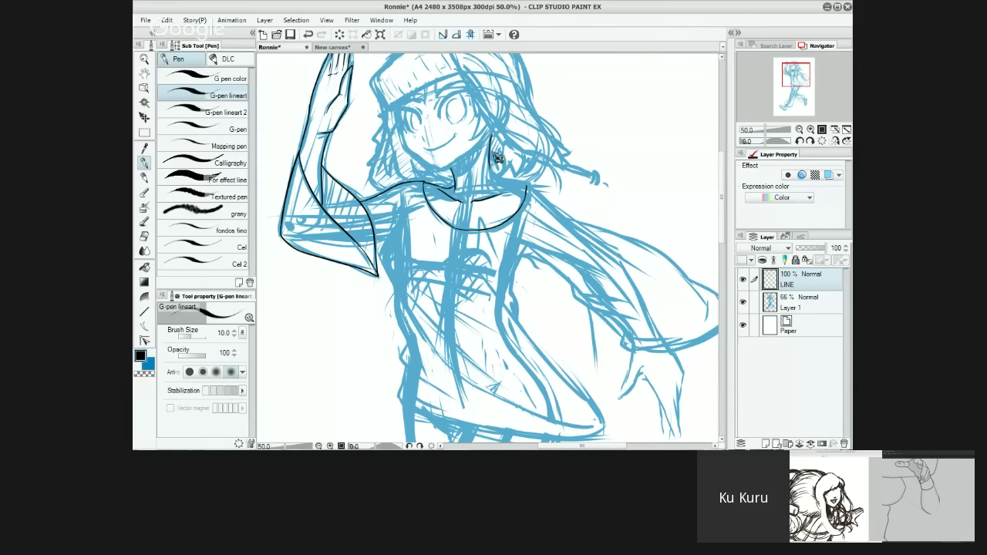
# Step: Switch to the Ronnie canvas in Clip Studio Paint and ink the side of the neck below the ear
pyautogui.moveTo(491, 136); pyautogui.dragTo(488, 175)
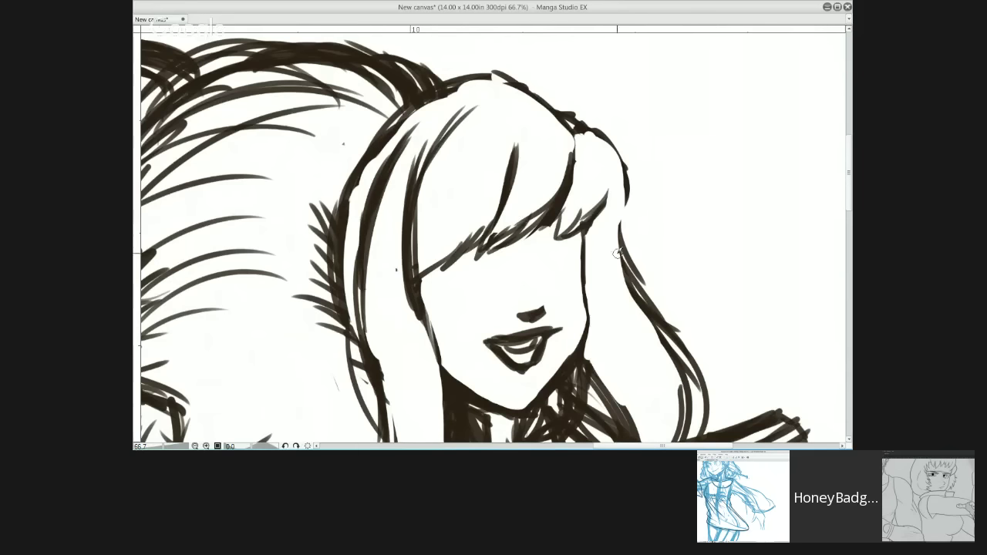
# Step: Back in Manga Studio EX, darken the far hair contour, erase the short tuft beside the fringe, and thin the fringe's strokes
pyautogui.moveTo(577, 112)
pyautogui.mouseDown()
pyautogui.moveTo(564, 179)
pyautogui.moveTo(556, 114)
pyautogui.moveTo(571, 102)
pyautogui.moveTo(550, 109)
pyautogui.moveTo(487, 73)
pyautogui.moveTo(523, 91)
pyautogui.moveTo(434, 81)
pyautogui.moveTo(562, 104)
pyautogui.moveTo(584, 141)
pyautogui.moveTo(604, 135)
pyautogui.moveTo(586, 118)
pyautogui.moveTo(577, 122)
pyautogui.moveTo(640, 187)
pyautogui.moveTo(626, 196)
pyautogui.moveTo(615, 249)
pyautogui.mouseUp()
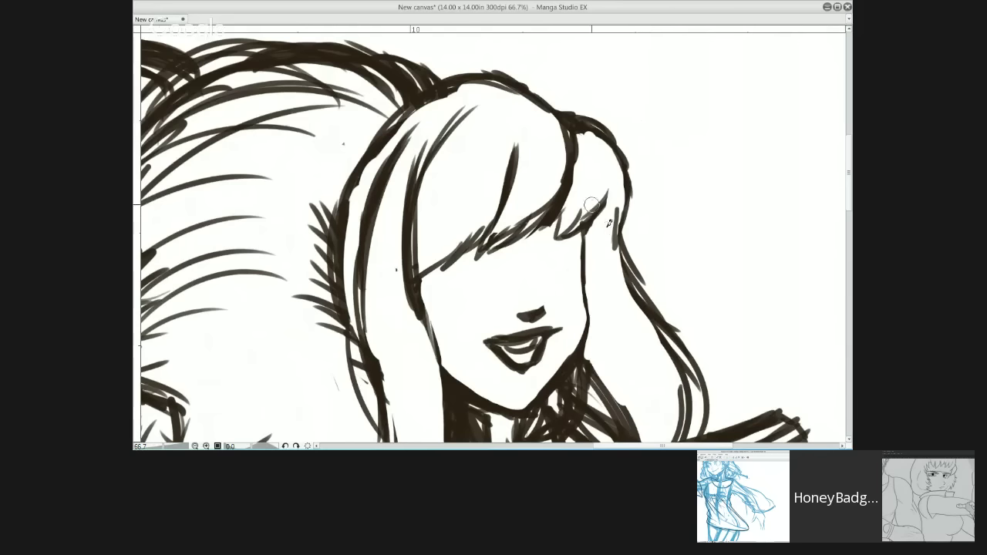
pyautogui.moveTo(591, 204)
pyautogui.mouseDown()
pyautogui.moveTo(602, 218)
pyautogui.moveTo(578, 213)
pyautogui.moveTo(545, 242)
pyautogui.moveTo(574, 206)
pyautogui.mouseUp()
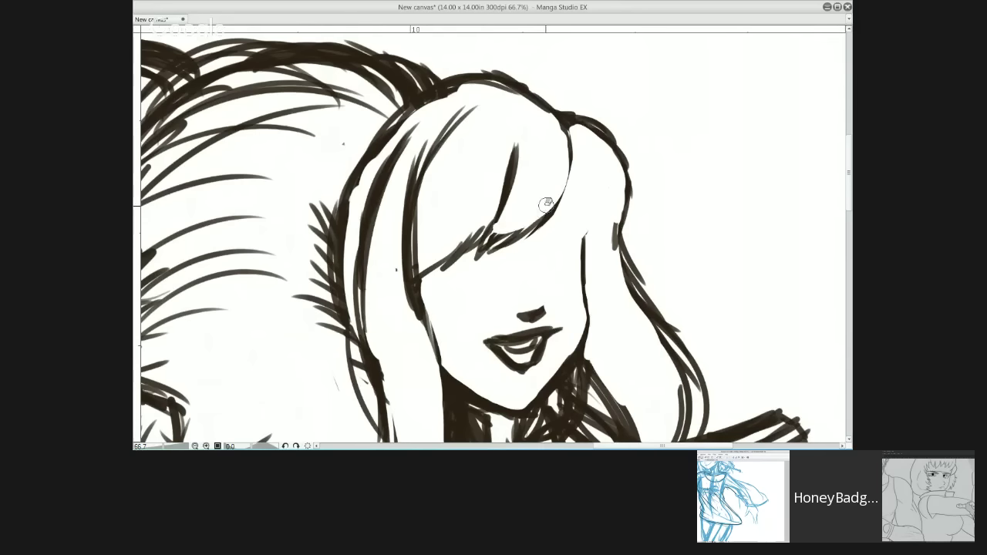
pyautogui.moveTo(546, 204)
pyautogui.mouseDown()
pyautogui.moveTo(469, 273)
pyautogui.moveTo(531, 201)
pyautogui.moveTo(474, 260)
pyautogui.moveTo(511, 221)
pyautogui.mouseUp()
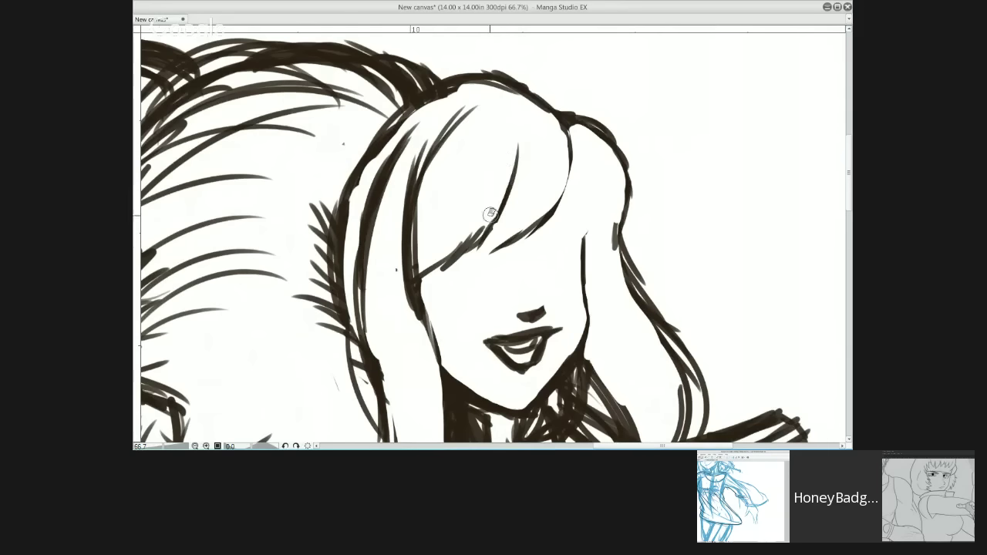
pyautogui.moveTo(491, 214); pyautogui.dragTo(472, 215)
# Step: Redraw the fringe's lower edge and sketch new strands of hair along the far side of the face
pyautogui.moveTo(571, 165)
pyautogui.mouseDown()
pyautogui.moveTo(514, 228)
pyautogui.moveTo(537, 221)
pyautogui.moveTo(479, 243)
pyautogui.mouseUp()
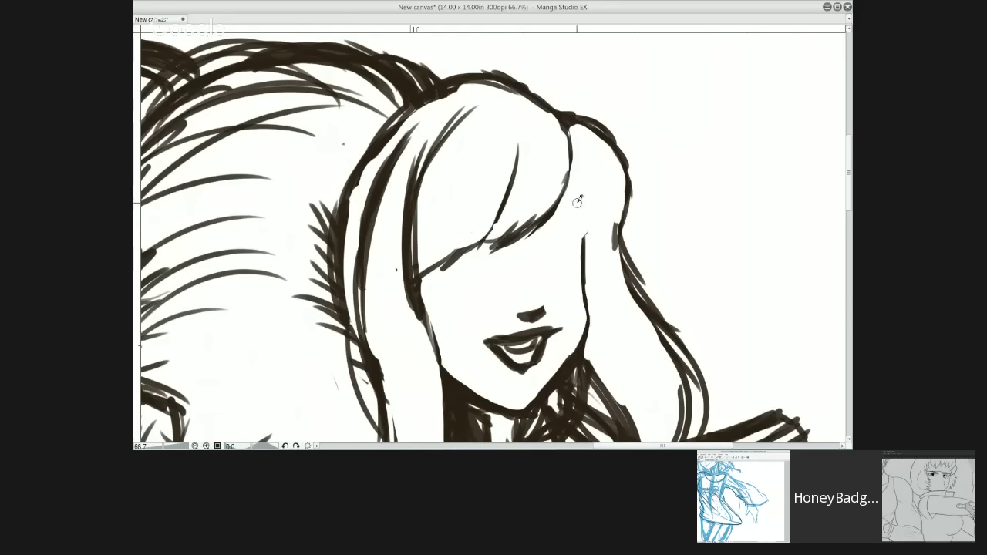
pyautogui.moveTo(571, 182)
pyautogui.mouseDown()
pyautogui.moveTo(578, 220)
pyautogui.moveTo(568, 186)
pyautogui.moveTo(589, 255)
pyautogui.mouseUp()
pyautogui.moveTo(590, 207); pyautogui.dragTo(589, 254)
pyautogui.moveTo(617, 220); pyautogui.dragTo(605, 244)
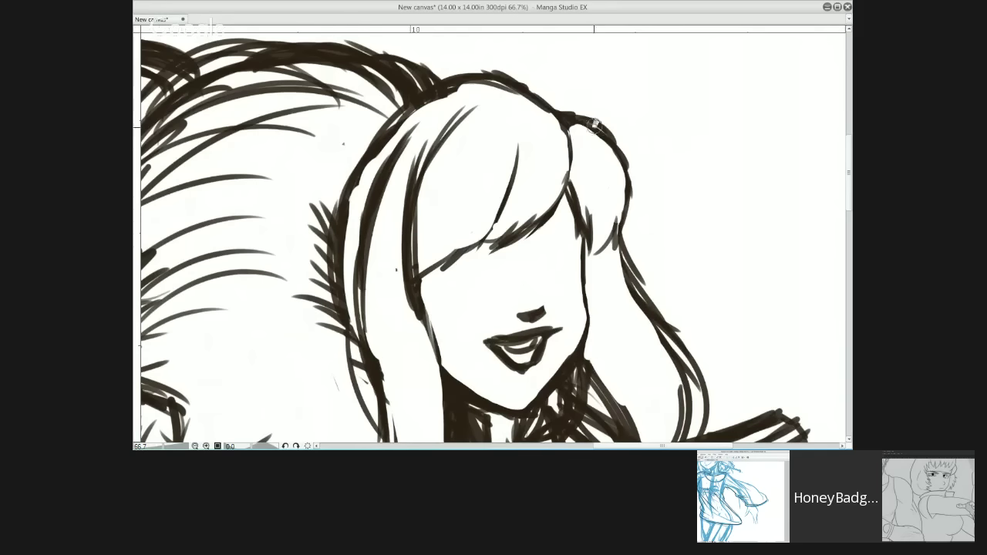
# Step: Erase the rounded hair outline on the far side of the head and redraw it slimmer, ending in a pointed tip beside the face
pyautogui.moveTo(596, 125)
pyautogui.mouseDown()
pyautogui.moveTo(562, 106)
pyautogui.moveTo(587, 131)
pyautogui.moveTo(591, 110)
pyautogui.moveTo(631, 172)
pyautogui.moveTo(625, 206)
pyautogui.mouseUp()
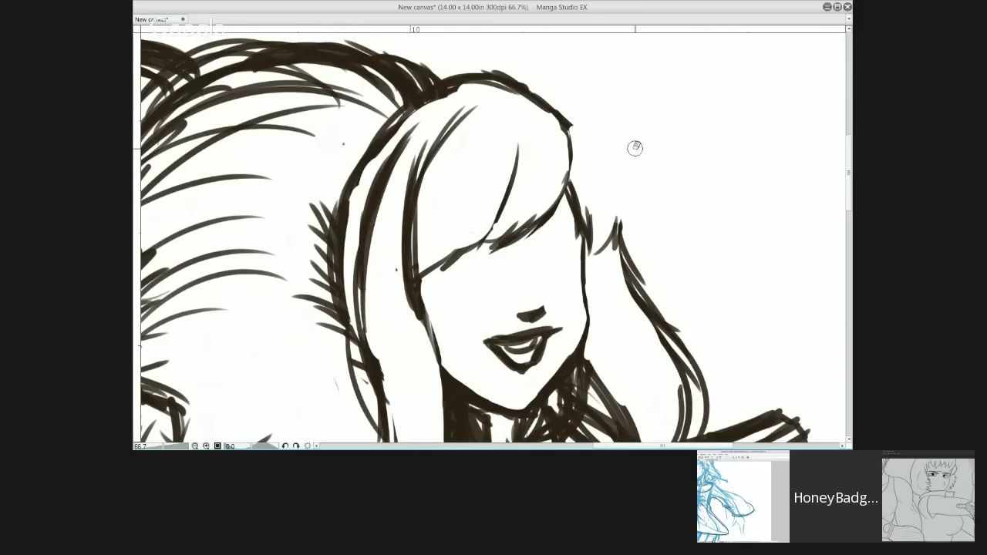
pyautogui.moveTo(556, 104); pyautogui.dragTo(609, 145)
pyautogui.moveTo(578, 116); pyautogui.dragTo(616, 176)
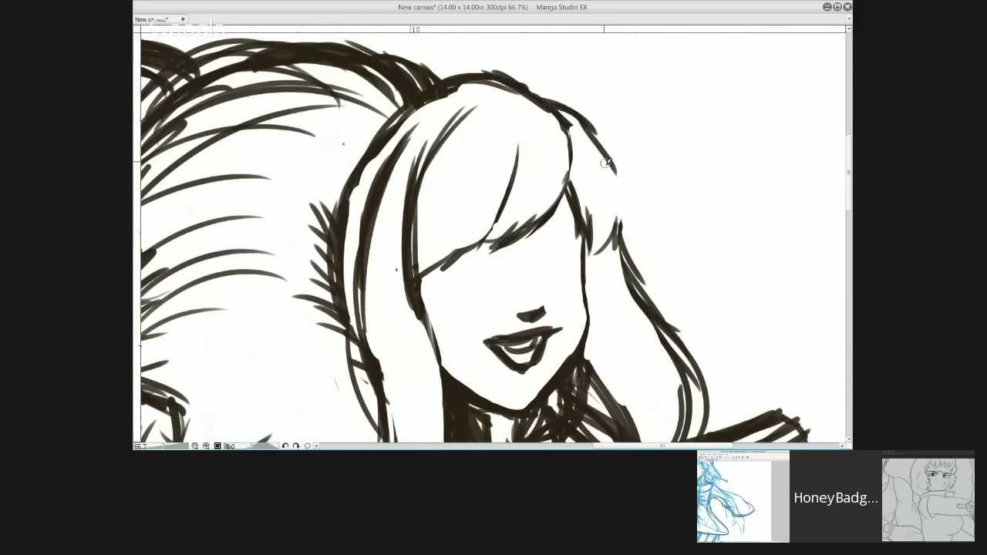
pyautogui.moveTo(587, 133)
pyautogui.mouseDown()
pyautogui.moveTo(617, 189)
pyautogui.moveTo(609, 255)
pyautogui.moveTo(623, 190)
pyautogui.moveTo(626, 224)
pyautogui.moveTo(596, 260)
pyautogui.mouseUp()
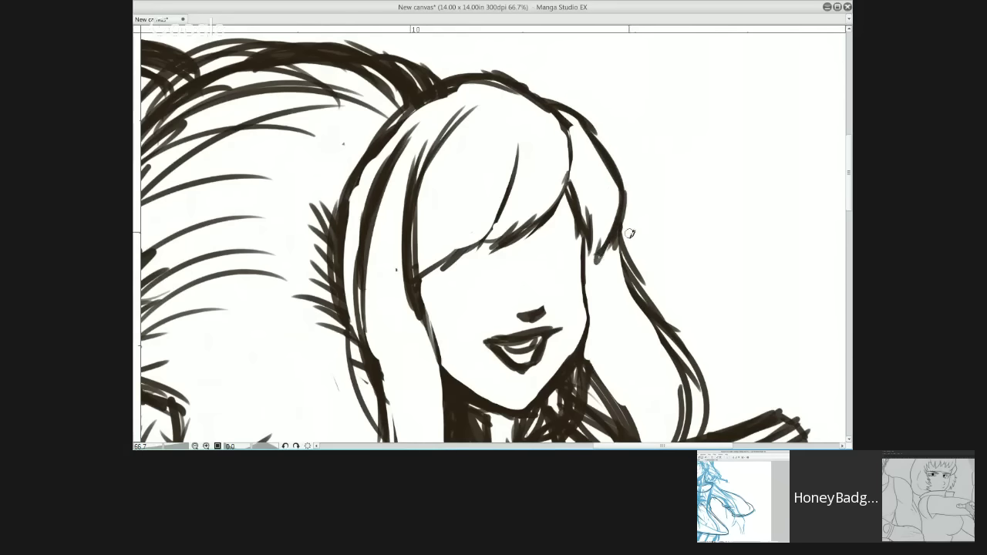
# Step: Darken the fringe's far edge and reshape its lower edge into cleaner, split strands
pyautogui.moveTo(569, 128); pyautogui.dragTo(561, 204)
pyautogui.moveTo(571, 164); pyautogui.dragTo(577, 176)
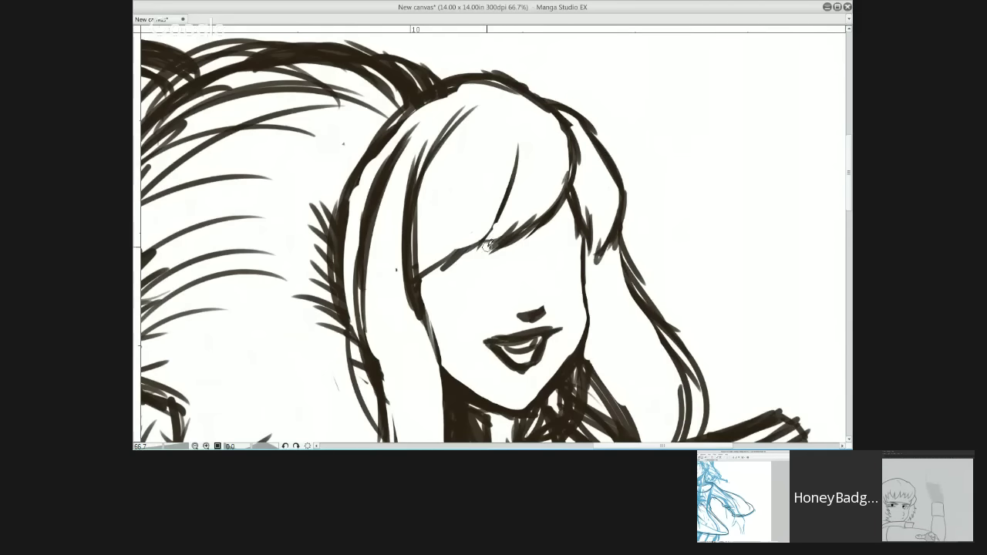
pyautogui.moveTo(509, 193); pyautogui.dragTo(459, 259)
pyautogui.moveTo(480, 213)
pyautogui.mouseDown()
pyautogui.moveTo(440, 265)
pyautogui.moveTo(401, 284)
pyautogui.moveTo(548, 223)
pyautogui.mouseUp()
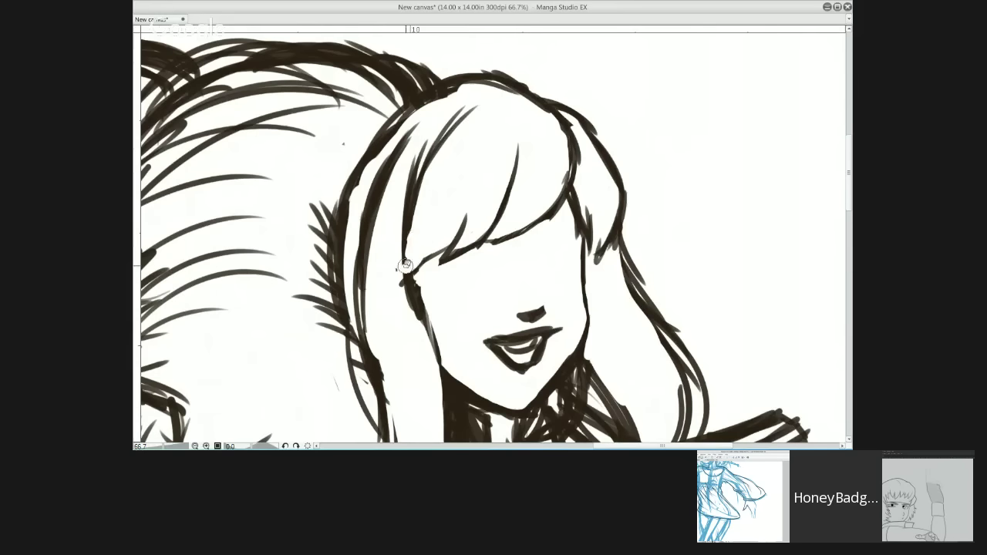
# Step: Thin the hair line at the near end of the fringe and redraw the near cheek contour down to the jaw
pyautogui.moveTo(416, 320)
pyautogui.mouseDown()
pyautogui.moveTo(427, 280)
pyautogui.moveTo(451, 365)
pyautogui.mouseUp()
pyautogui.moveTo(408, 251); pyautogui.dragTo(424, 161)
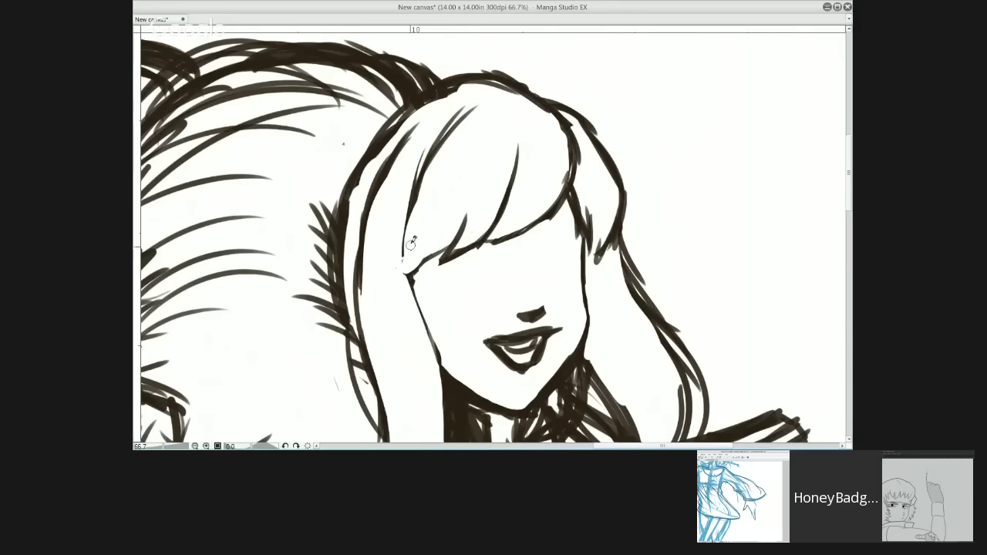
pyautogui.moveTo(416, 300)
pyautogui.mouseDown()
pyautogui.moveTo(411, 191)
pyautogui.moveTo(445, 397)
pyautogui.mouseUp()
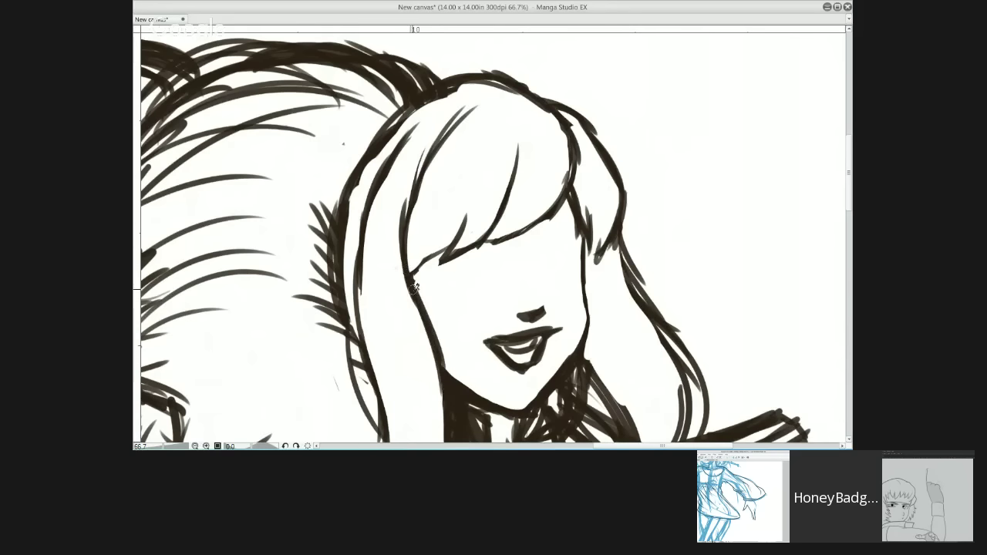
# Step: Sketch a headband across the crown and a looped ribbon bow where it meets the near side of the head
pyautogui.moveTo(420, 271); pyautogui.dragTo(472, 185)
pyautogui.moveTo(447, 233); pyautogui.dragTo(475, 185)
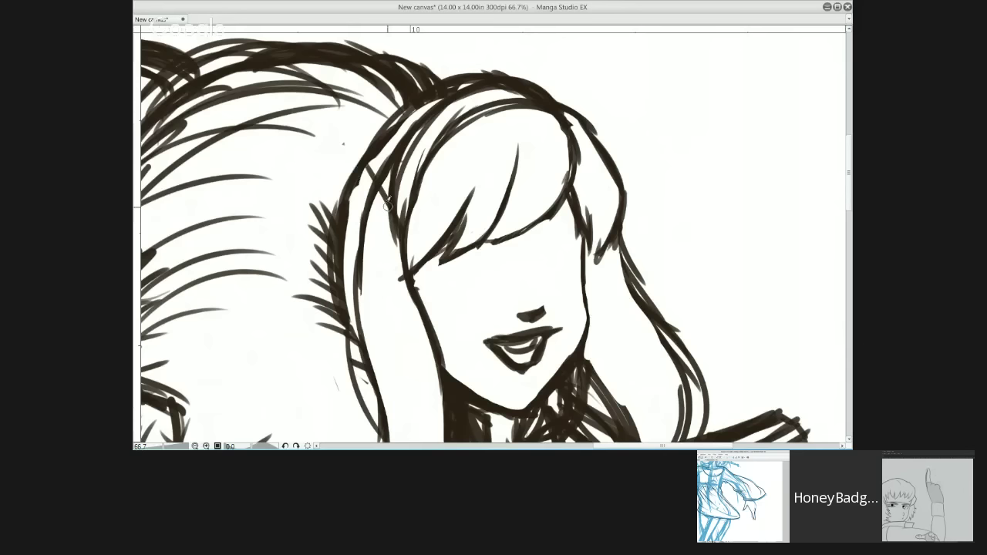
pyautogui.moveTo(375, 163)
pyautogui.mouseDown()
pyautogui.moveTo(322, 184)
pyautogui.moveTo(330, 168)
pyautogui.moveTo(344, 208)
pyautogui.moveTo(336, 222)
pyautogui.moveTo(393, 249)
pyautogui.mouseUp()
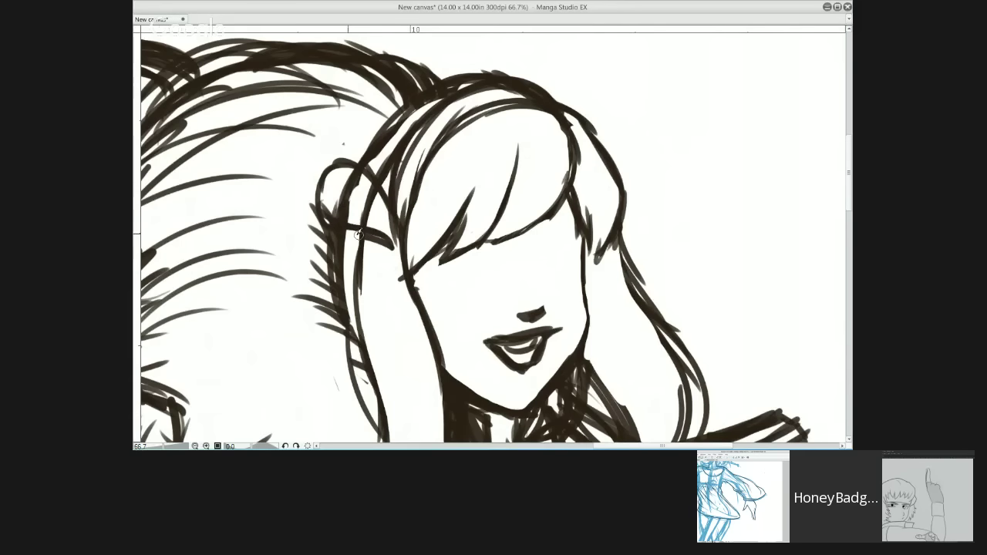
pyautogui.moveTo(328, 190)
pyautogui.mouseDown()
pyautogui.moveTo(324, 232)
pyautogui.moveTo(372, 202)
pyautogui.moveTo(403, 252)
pyautogui.moveTo(312, 251)
pyautogui.moveTo(401, 268)
pyautogui.moveTo(390, 252)
pyautogui.moveTo(407, 249)
pyautogui.moveTo(390, 293)
pyautogui.moveTo(356, 325)
pyautogui.mouseUp()
pyautogui.moveTo(397, 270); pyautogui.dragTo(357, 347)
pyautogui.moveTo(367, 307)
pyautogui.mouseDown()
pyautogui.moveTo(358, 363)
pyautogui.moveTo(410, 361)
pyautogui.mouseUp()
pyautogui.moveTo(350, 343)
pyautogui.mouseDown()
pyautogui.moveTo(380, 376)
pyautogui.moveTo(361, 354)
pyautogui.moveTo(416, 361)
pyautogui.moveTo(382, 345)
pyautogui.moveTo(420, 361)
pyautogui.moveTo(407, 301)
pyautogui.mouseUp()
pyautogui.moveTo(404, 267); pyautogui.dragTo(423, 327)
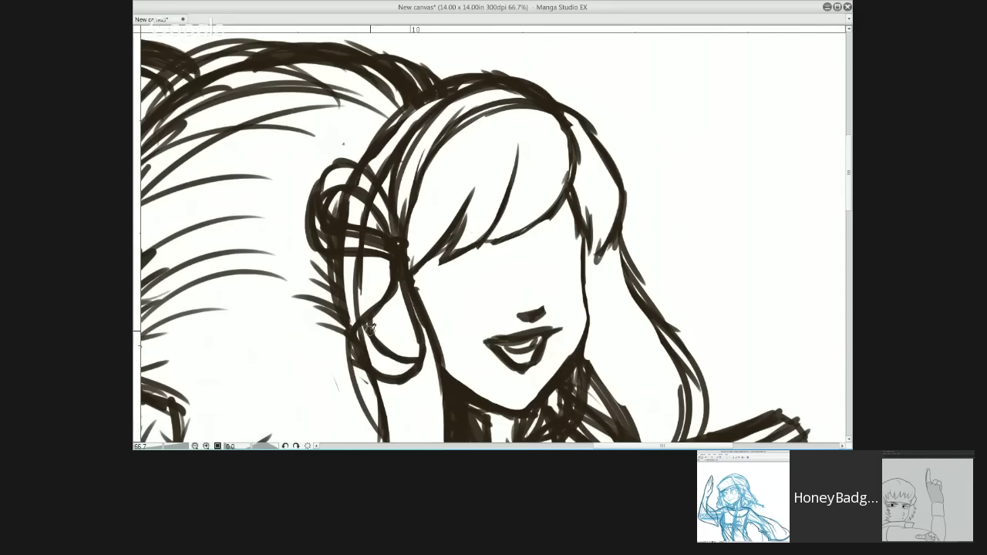
pyautogui.moveTo(361, 332); pyautogui.dragTo(395, 297)
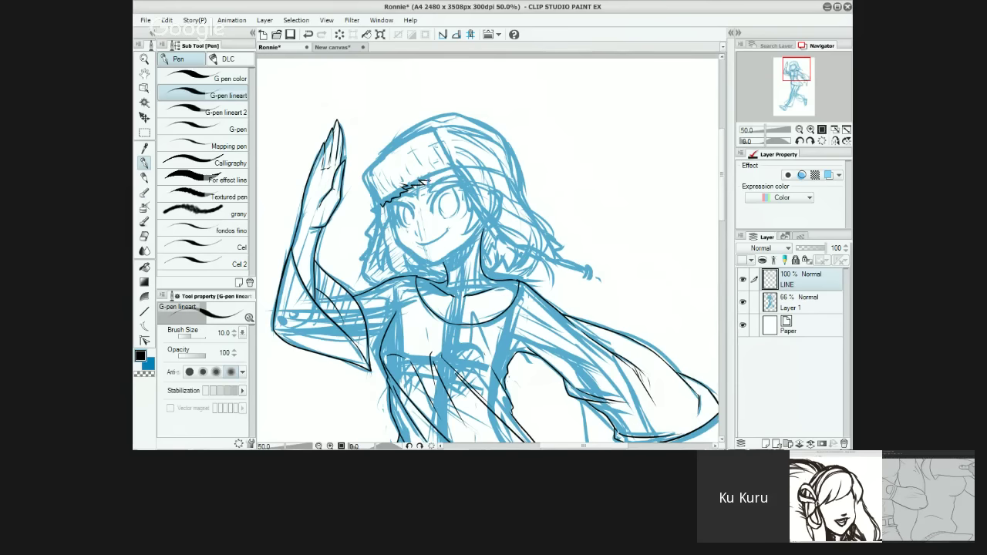
# Step: Switch to the Ronnie canvas in Clip Studio Paint and extend the jagged ink line along the hat's fur brim above the eyes
pyautogui.moveTo(426, 180); pyautogui.dragTo(445, 176)
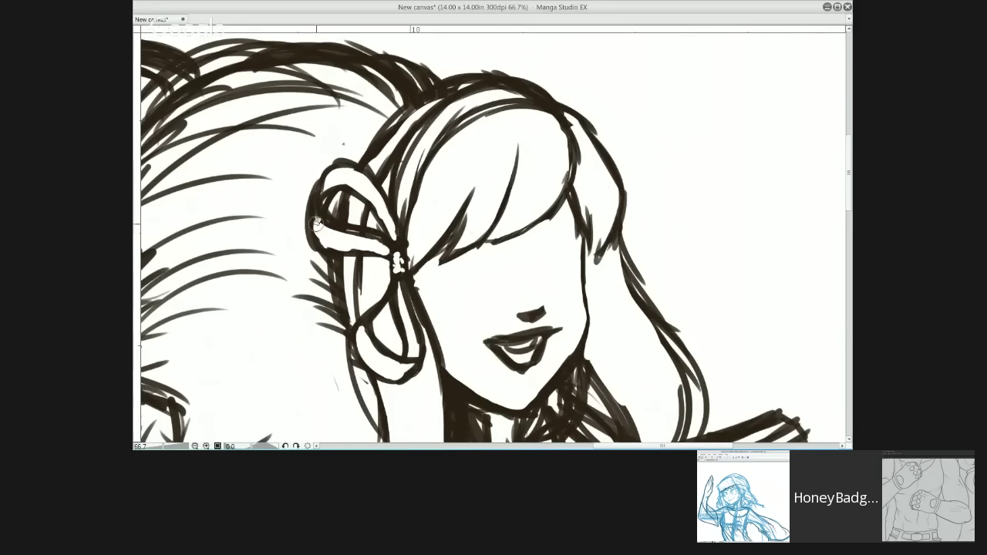
# Step: Back in Manga Studio EX, clean up the outlines of the ribbon bow's upper loop
pyautogui.moveTo(312, 211); pyautogui.dragTo(317, 234)
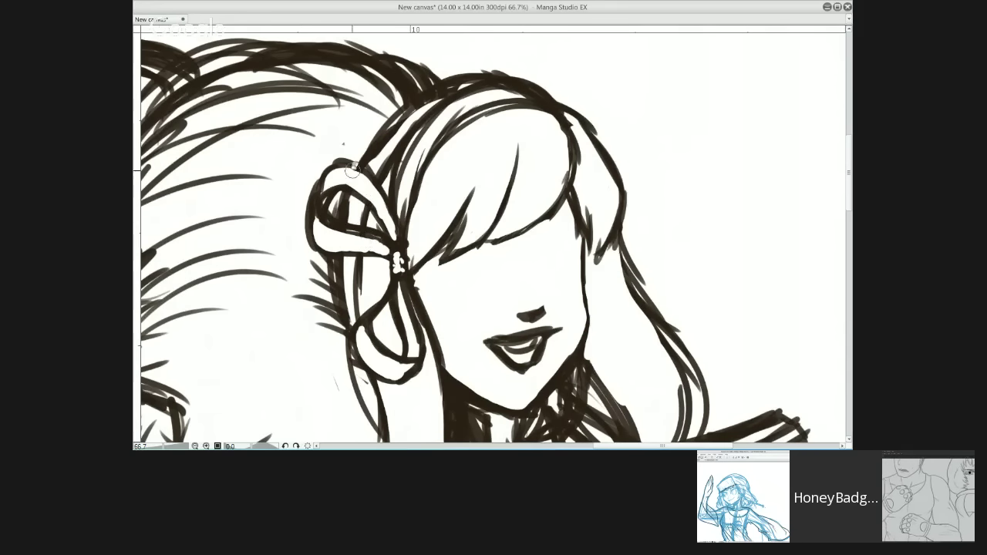
pyautogui.moveTo(350, 162); pyautogui.dragTo(310, 186)
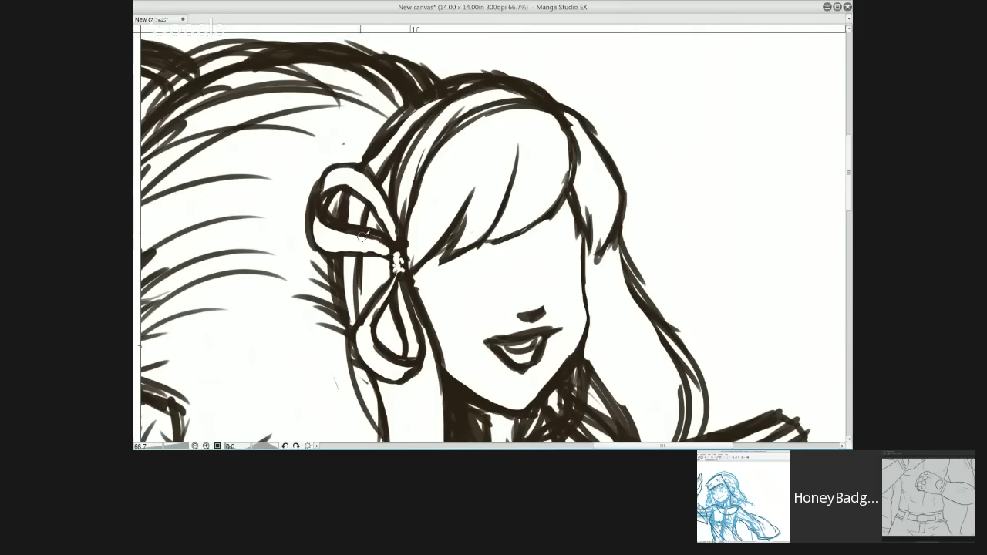
pyautogui.moveTo(338, 166); pyautogui.dragTo(318, 197)
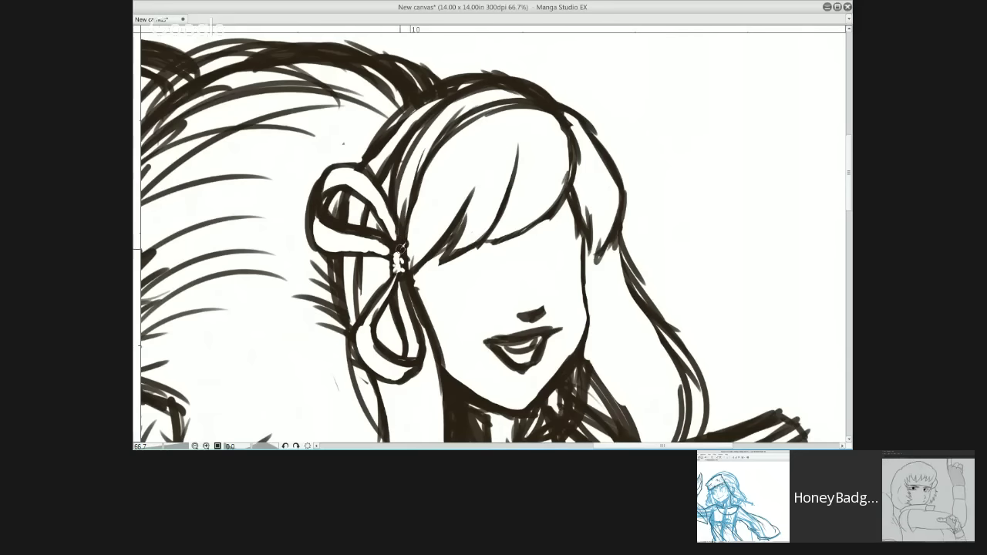
# Step: Strengthen the headband's edges along the hair and clear the stray lines inside the band
pyautogui.moveTo(401, 231)
pyautogui.mouseDown()
pyautogui.moveTo(445, 135)
pyautogui.moveTo(405, 199)
pyautogui.moveTo(467, 113)
pyautogui.mouseUp()
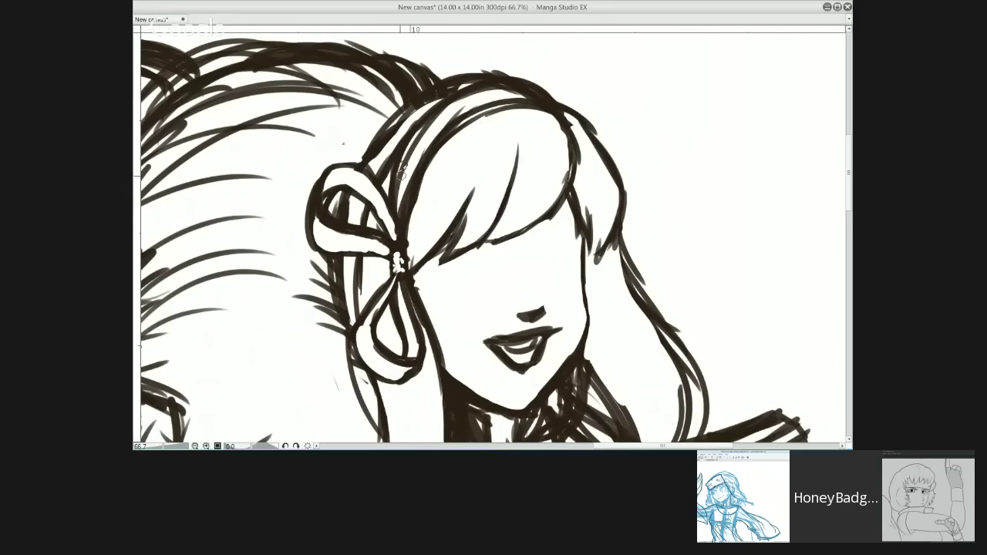
pyautogui.moveTo(394, 201); pyautogui.dragTo(481, 88)
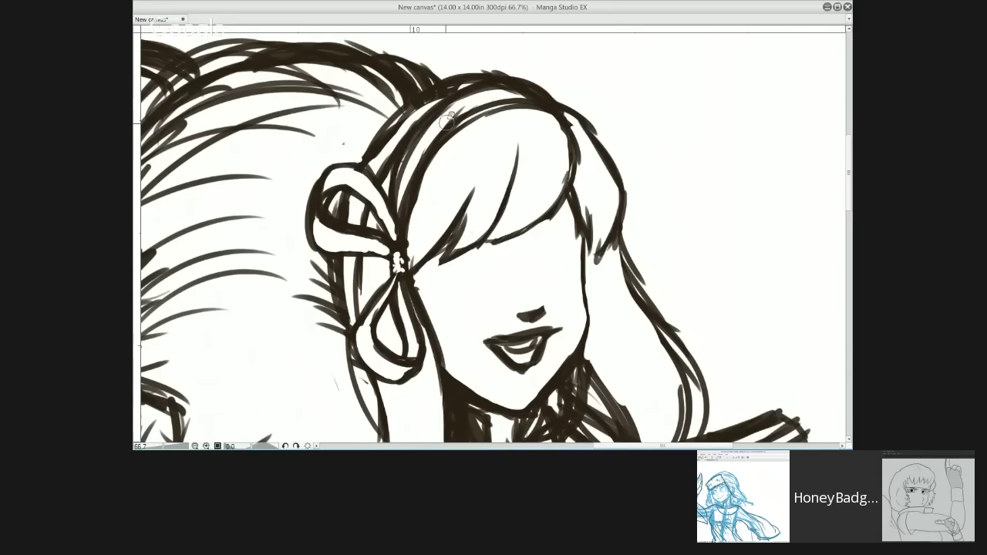
pyautogui.moveTo(428, 139); pyautogui.dragTo(487, 96)
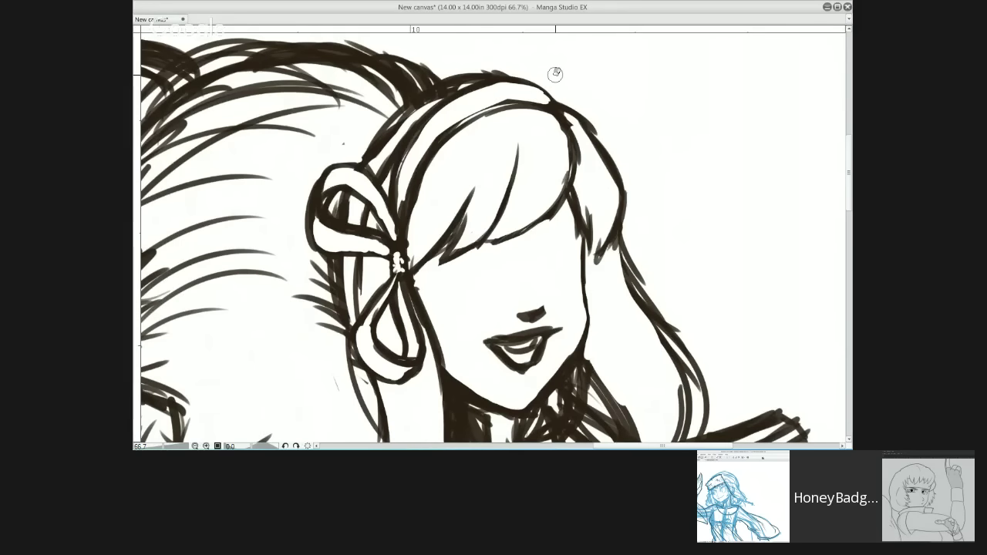
pyautogui.moveTo(444, 144)
pyautogui.mouseDown()
pyautogui.moveTo(539, 97)
pyautogui.moveTo(503, 104)
pyautogui.moveTo(560, 100)
pyautogui.moveTo(535, 91)
pyautogui.mouseUp()
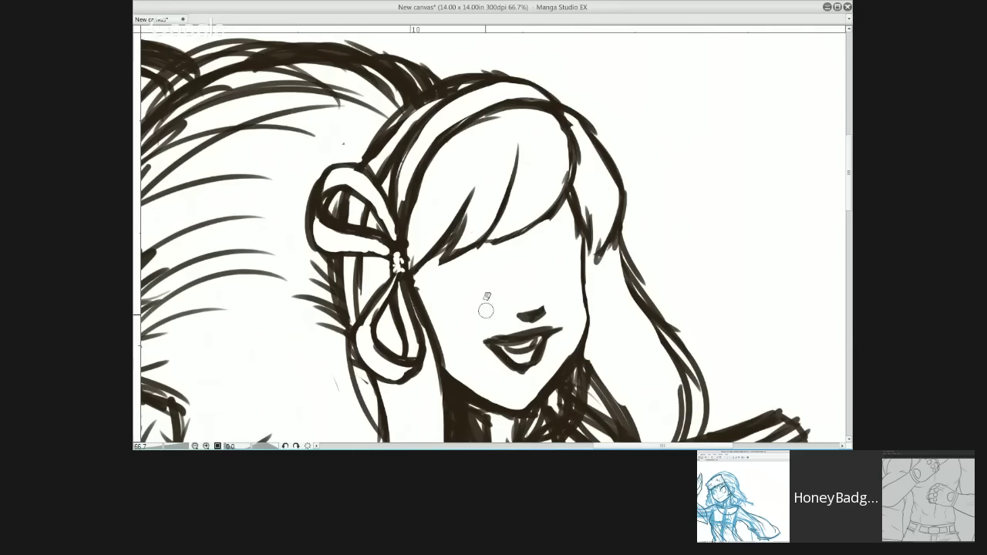
# Step: Replace the girl's open smile with a small downturned mouth and begin drawing the far eye under the fringe
pyautogui.moveTo(485, 346)
pyautogui.mouseDown()
pyautogui.moveTo(523, 374)
pyautogui.moveTo(544, 361)
pyautogui.moveTo(509, 336)
pyautogui.moveTo(542, 337)
pyautogui.mouseUp()
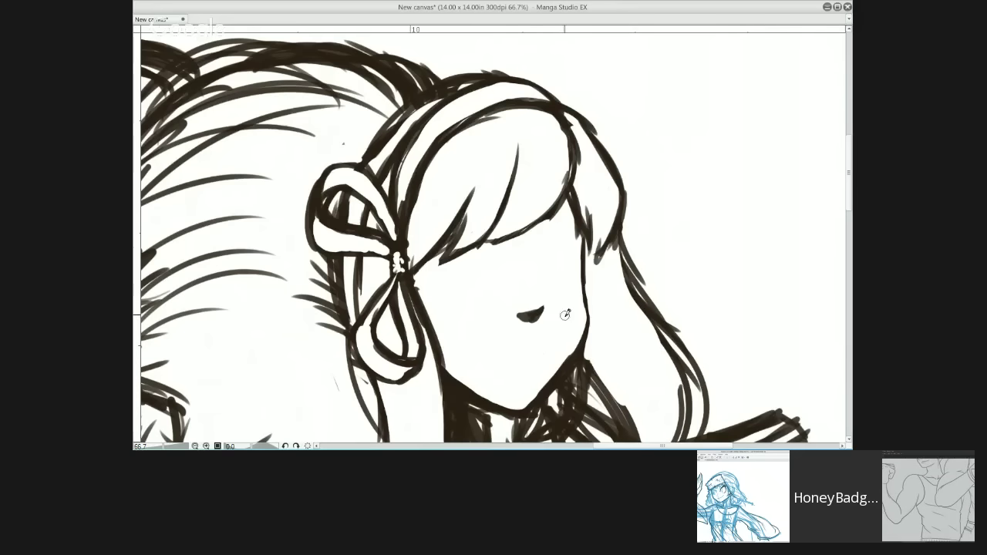
pyautogui.moveTo(519, 366); pyautogui.dragTo(543, 359)
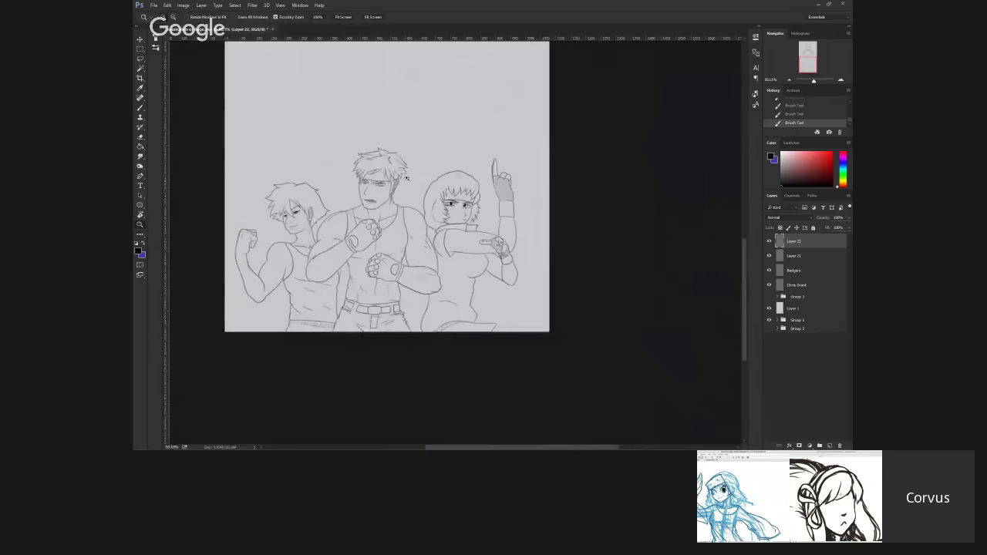
pyautogui.scroll(3, 407, 178)
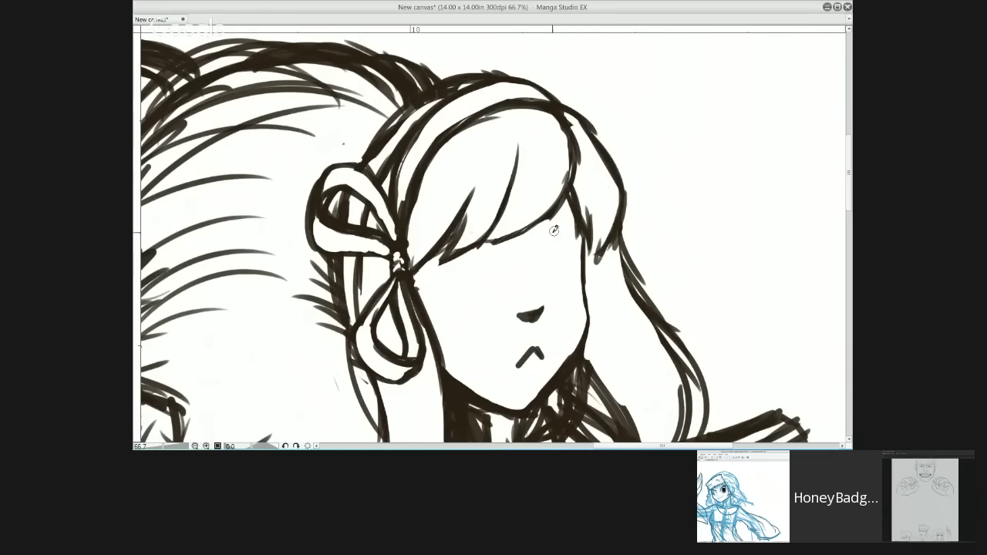
pyautogui.moveTo(540, 260)
pyautogui.mouseDown()
pyautogui.moveTo(572, 253)
pyautogui.moveTo(561, 271)
pyautogui.mouseUp()
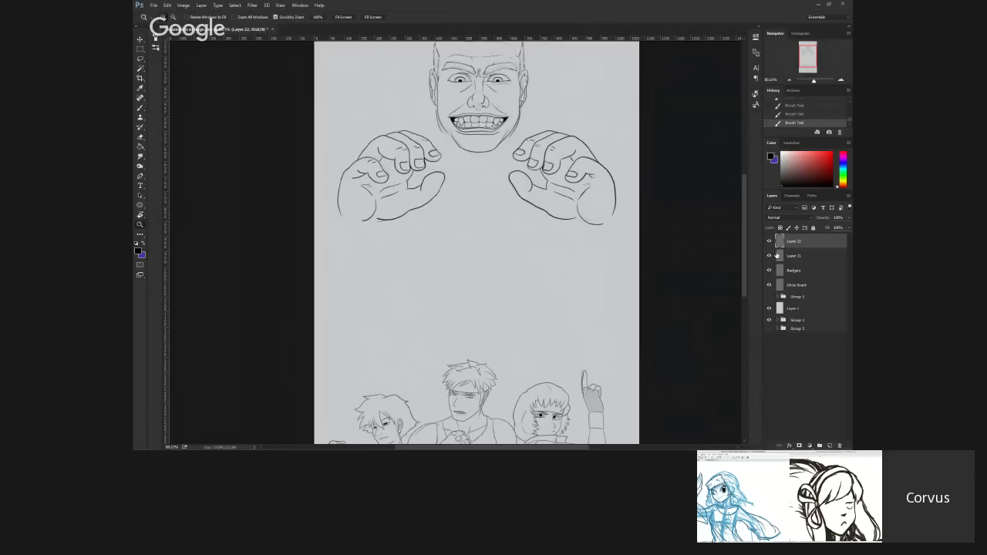
# Step: Switch to the Photoshop canvas, toggle the visibility of the top three layers to check their contents, and select the Badgers layer
pyautogui.click(769, 256)
pyautogui.click(769, 256)
pyautogui.click(769, 270)
pyautogui.click(769, 271)
pyautogui.click(769, 242)
pyautogui.click(769, 241)
pyautogui.click(778, 270)
pyautogui.moveTo(672, 443); pyautogui.dragTo(712, 279)
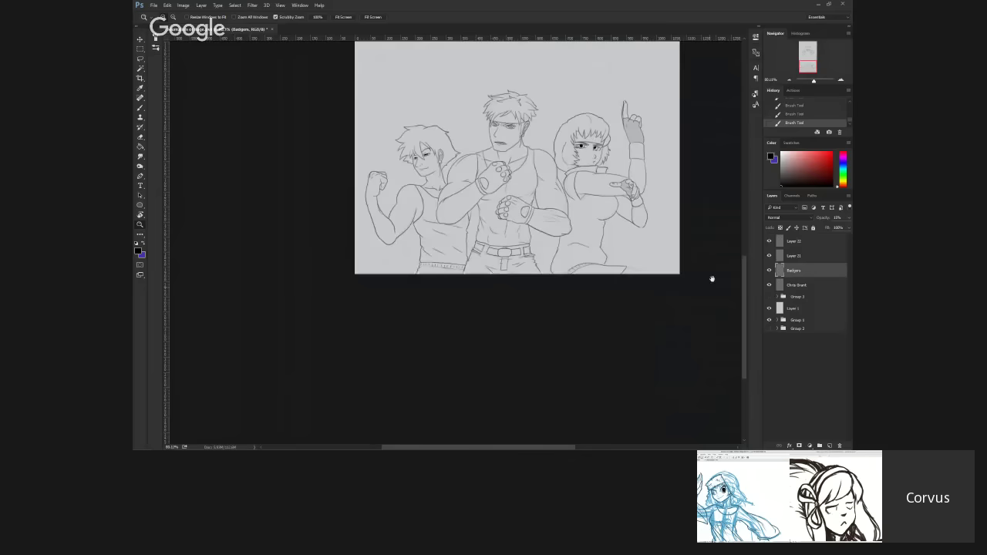
pyautogui.click(769, 242)
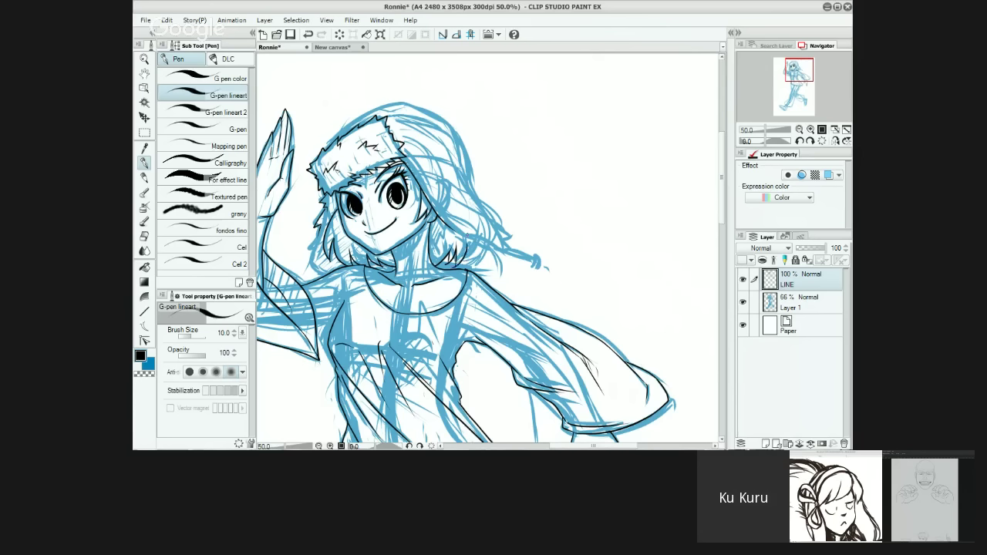
# Step: Switch to the Ronnie canvas in Clip Studio Paint and undo the last two strokes
pyautogui.hotkey('ctrl', 'z')
pyautogui.hotkey('ctrl', 'z')
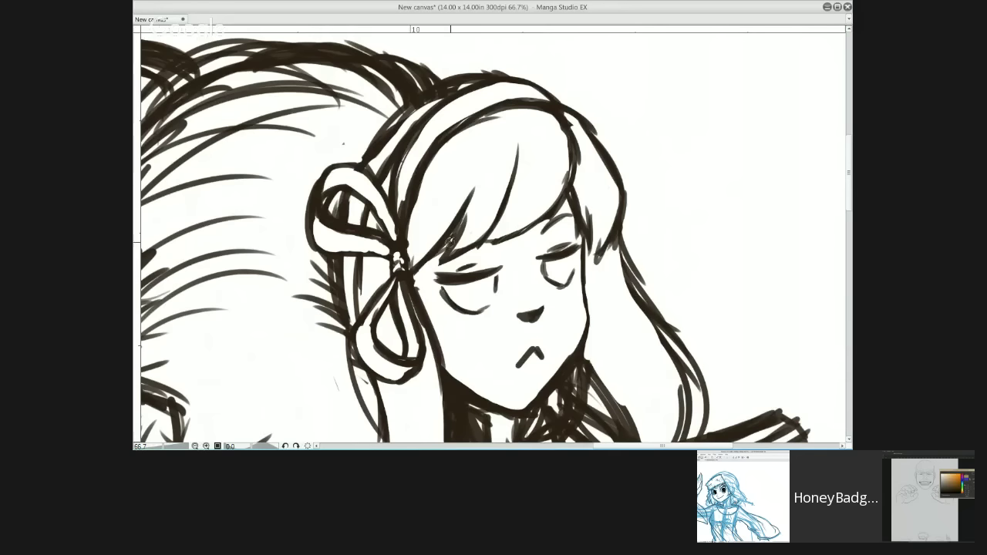
# Step: Back in Manga Studio EX, draw the near eyebrow over the fringe and add irises to both half-closed eyes
pyautogui.moveTo(441, 255)
pyautogui.mouseDown()
pyautogui.moveTo(498, 224)
pyautogui.moveTo(512, 232)
pyautogui.mouseUp()
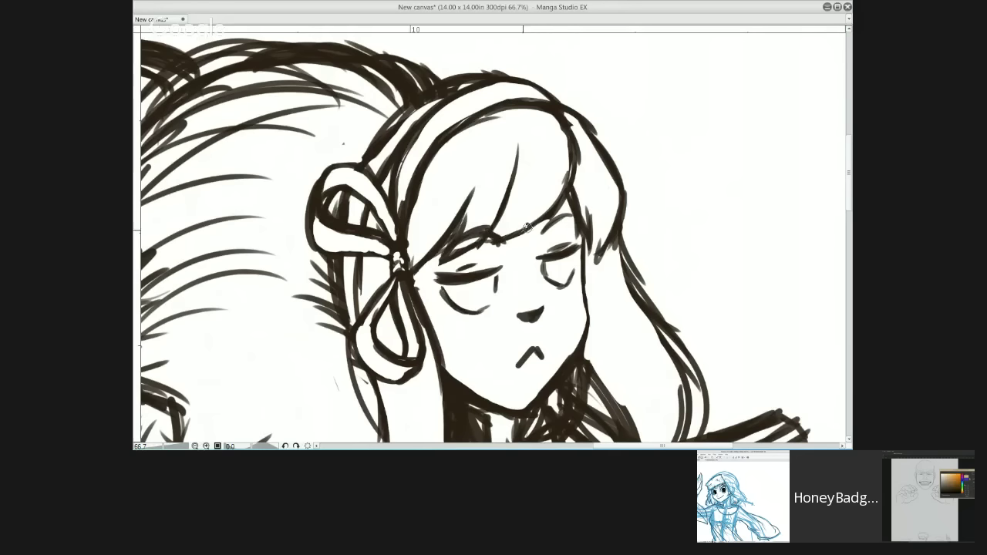
pyautogui.moveTo(469, 277)
pyautogui.mouseDown()
pyautogui.moveTo(466, 311)
pyautogui.moveTo(469, 282)
pyautogui.moveTo(447, 287)
pyautogui.moveTo(460, 310)
pyautogui.mouseUp()
pyautogui.moveTo(557, 261)
pyautogui.mouseDown()
pyautogui.moveTo(550, 284)
pyautogui.moveTo(560, 287)
pyautogui.mouseUp()
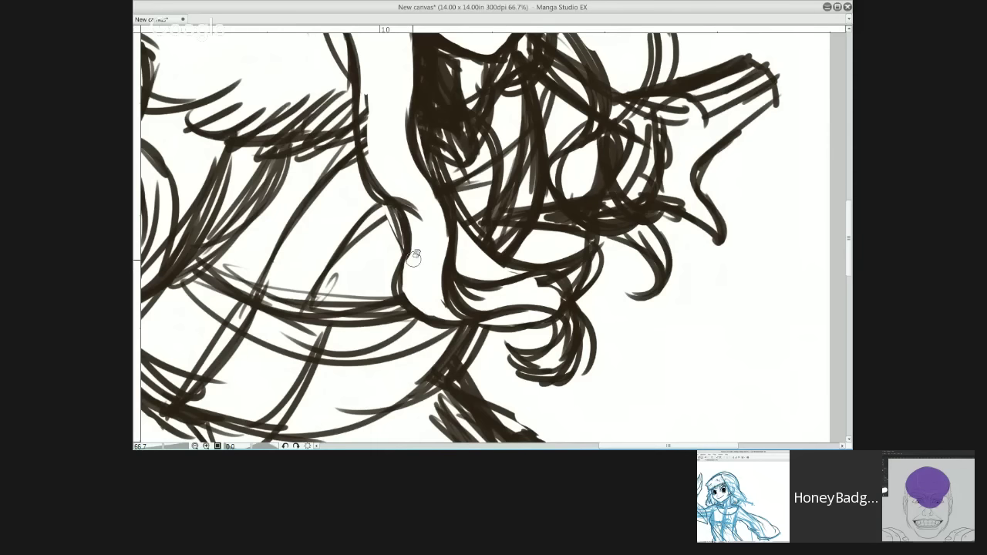
# Step: Rework the lines around the curled end of the near-side hair lock below the chest
pyautogui.moveTo(552, 295)
pyautogui.mouseDown()
pyautogui.moveTo(574, 332)
pyautogui.moveTo(563, 309)
pyautogui.moveTo(551, 368)
pyautogui.moveTo(558, 326)
pyautogui.mouseUp()
pyautogui.moveTo(586, 256); pyautogui.dragTo(605, 369)
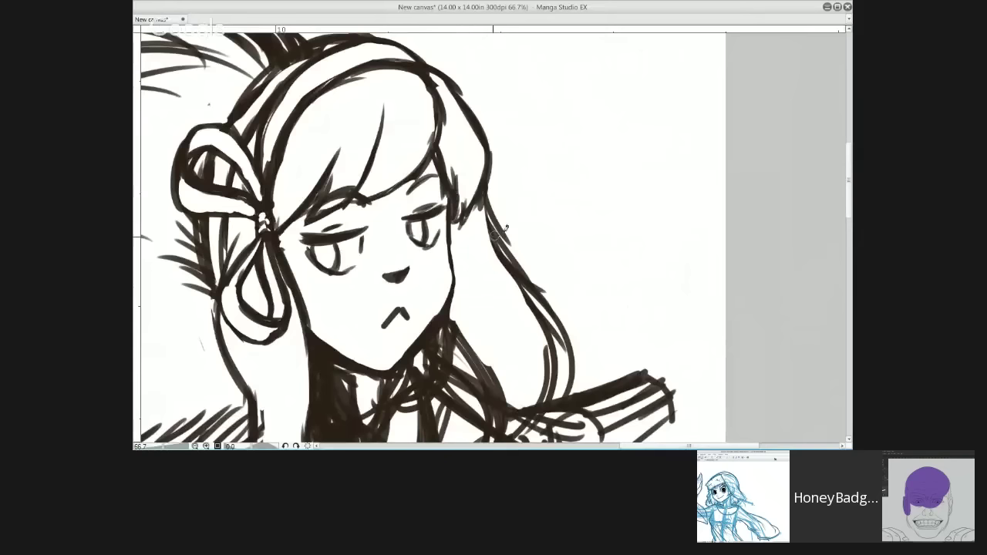
# Step: Undo a trial stroke on the far hair lock and trim its doubled outer contour beside the cheek to a thinner line
pyautogui.moveTo(476, 208); pyautogui.dragTo(500, 262)
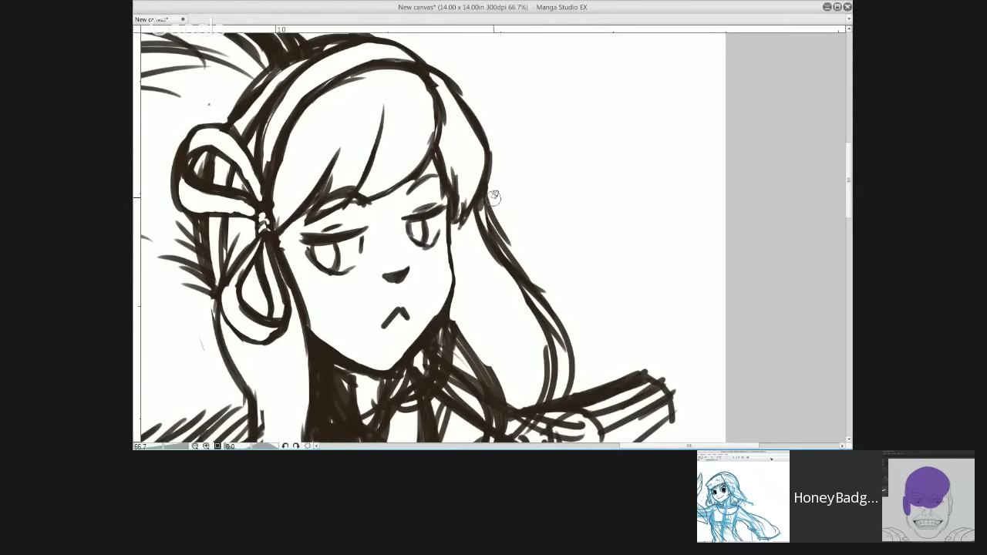
pyautogui.hotkey('ctrl', 'z')
pyautogui.moveTo(491, 163)
pyautogui.mouseDown()
pyautogui.moveTo(487, 220)
pyautogui.moveTo(506, 233)
pyautogui.moveTo(489, 208)
pyautogui.moveTo(539, 283)
pyautogui.moveTo(489, 223)
pyautogui.moveTo(528, 278)
pyautogui.mouseUp()
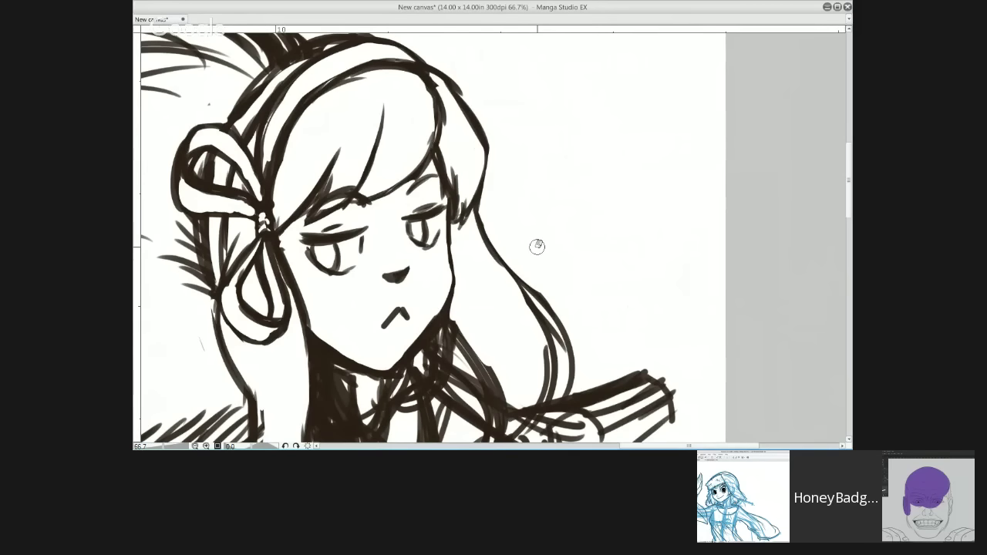
# Step: Clear the overlapping lines inside the far hair lock over the chest and redraw its wavy contour and inner strand down to the curled tip
pyautogui.moveTo(538, 249); pyautogui.dragTo(477, 58)
pyautogui.moveTo(592, 282); pyautogui.dragTo(581, 275)
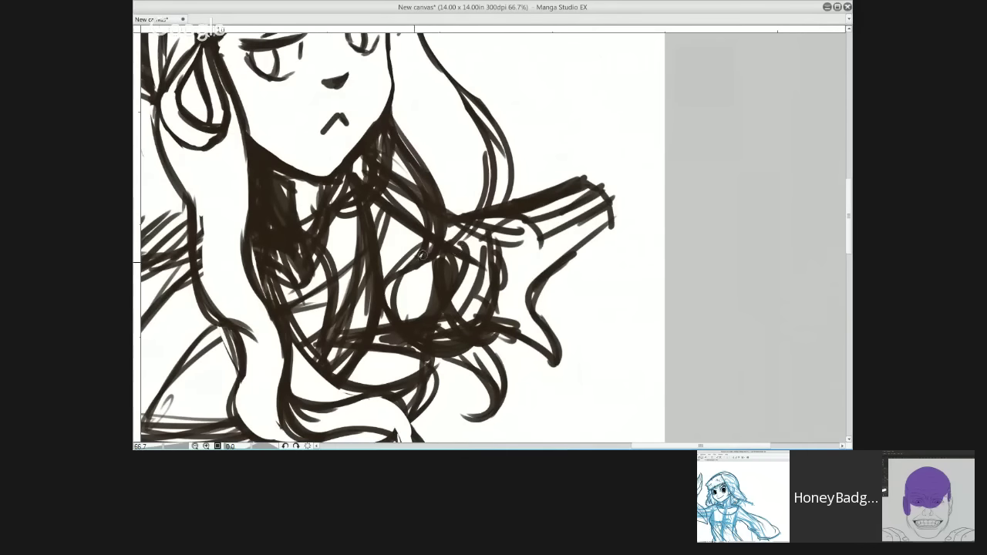
pyautogui.moveTo(420, 256)
pyautogui.mouseDown()
pyautogui.moveTo(454, 234)
pyautogui.moveTo(401, 310)
pyautogui.moveTo(421, 344)
pyautogui.moveTo(455, 347)
pyautogui.moveTo(429, 273)
pyautogui.moveTo(463, 343)
pyautogui.moveTo(433, 307)
pyautogui.moveTo(444, 317)
pyautogui.moveTo(429, 274)
pyautogui.moveTo(461, 333)
pyautogui.moveTo(434, 296)
pyautogui.moveTo(437, 242)
pyautogui.moveTo(447, 242)
pyautogui.moveTo(416, 294)
pyautogui.moveTo(405, 277)
pyautogui.moveTo(418, 335)
pyautogui.moveTo(390, 300)
pyautogui.moveTo(395, 292)
pyautogui.moveTo(431, 351)
pyautogui.moveTo(410, 298)
pyautogui.moveTo(447, 340)
pyautogui.moveTo(425, 333)
pyautogui.moveTo(481, 360)
pyautogui.mouseUp()
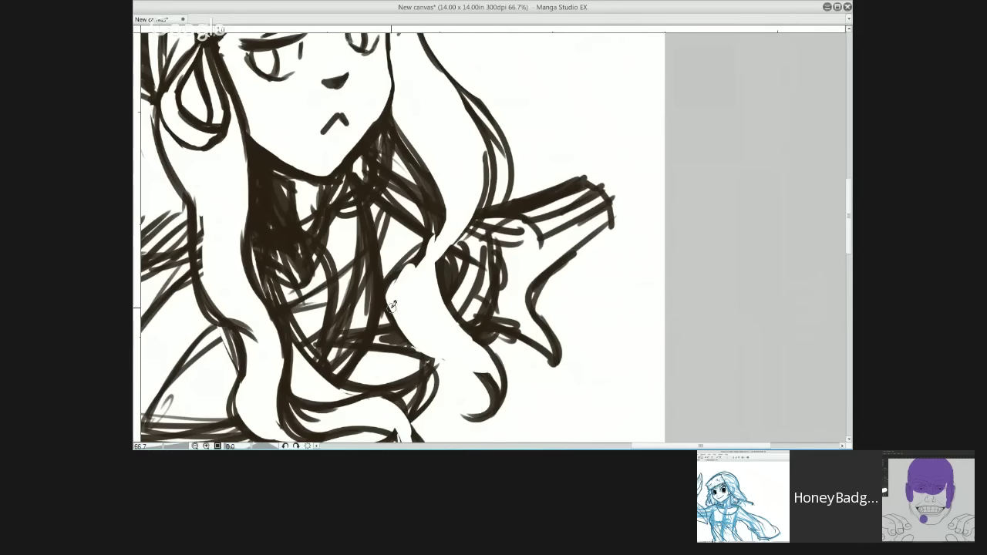
pyautogui.moveTo(391, 304)
pyautogui.mouseDown()
pyautogui.moveTo(410, 348)
pyautogui.moveTo(471, 382)
pyautogui.mouseUp()
pyautogui.moveTo(432, 355)
pyautogui.mouseDown()
pyautogui.moveTo(461, 370)
pyautogui.moveTo(492, 417)
pyautogui.mouseUp()
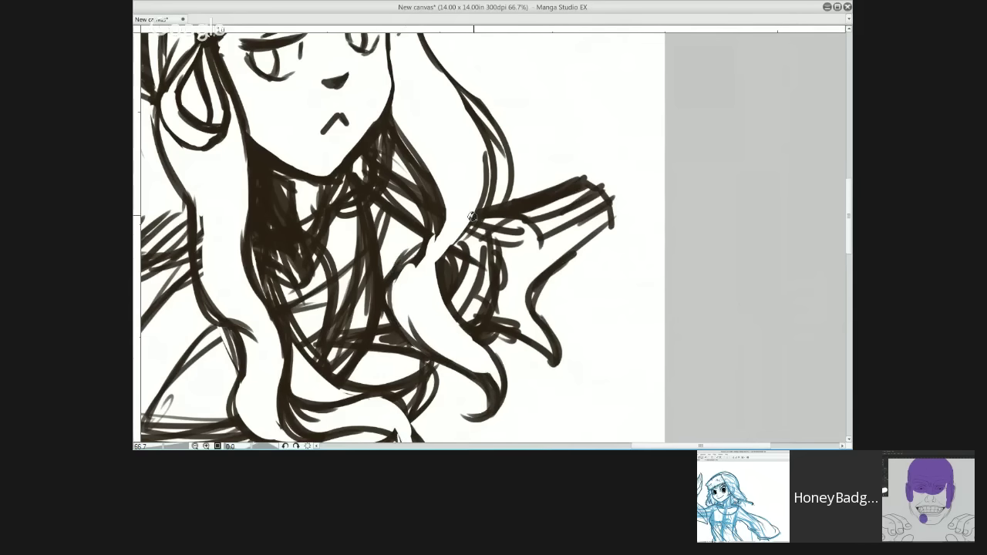
pyautogui.moveTo(390, 304)
pyautogui.mouseDown()
pyautogui.moveTo(395, 281)
pyautogui.moveTo(451, 220)
pyautogui.moveTo(450, 160)
pyautogui.mouseUp()
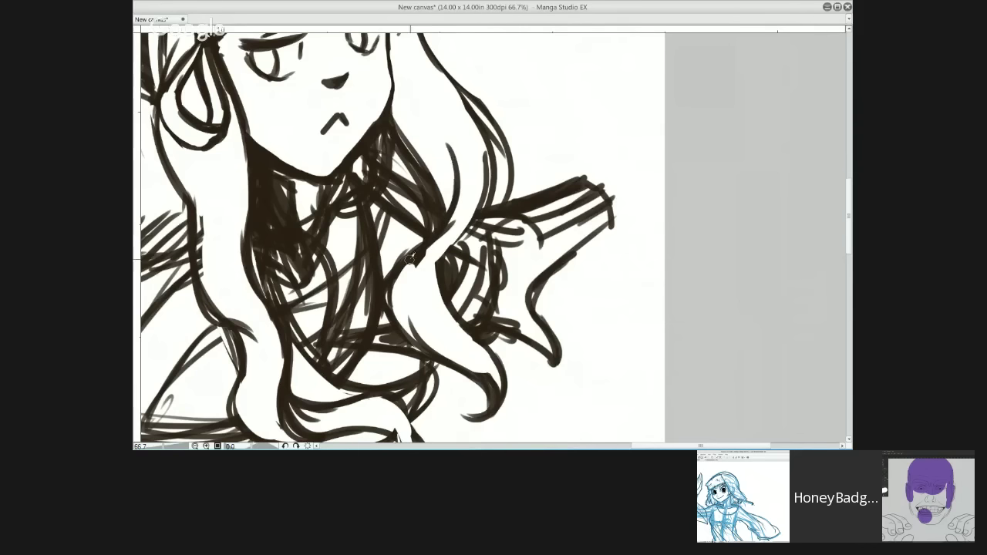
# Step: Remove the doubled outer strands of the far hair lock and thin its contour from below the fringe down to the chest
pyautogui.moveTo(488, 213); pyautogui.dragTo(475, 148)
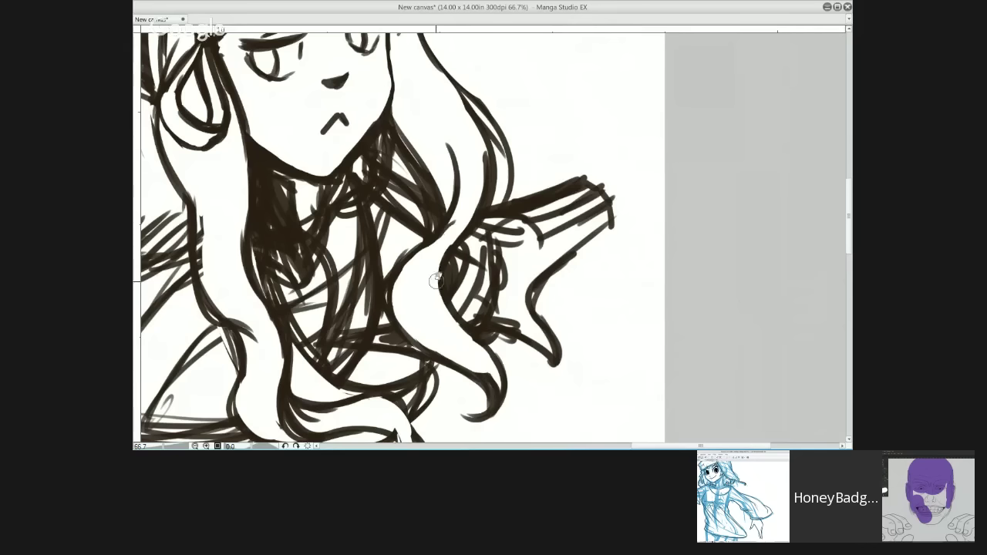
pyautogui.moveTo(497, 121)
pyautogui.mouseDown()
pyautogui.moveTo(503, 151)
pyautogui.moveTo(481, 107)
pyautogui.moveTo(510, 150)
pyautogui.moveTo(509, 202)
pyautogui.mouseUp()
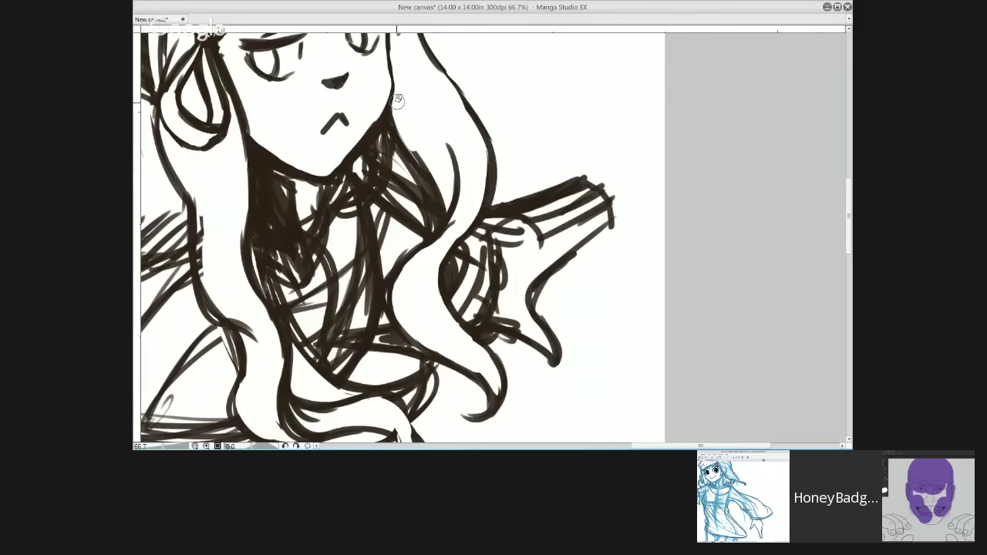
pyautogui.moveTo(397, 100)
pyautogui.mouseDown()
pyautogui.moveTo(442, 202)
pyautogui.moveTo(441, 184)
pyautogui.moveTo(402, 131)
pyautogui.moveTo(439, 225)
pyautogui.mouseUp()
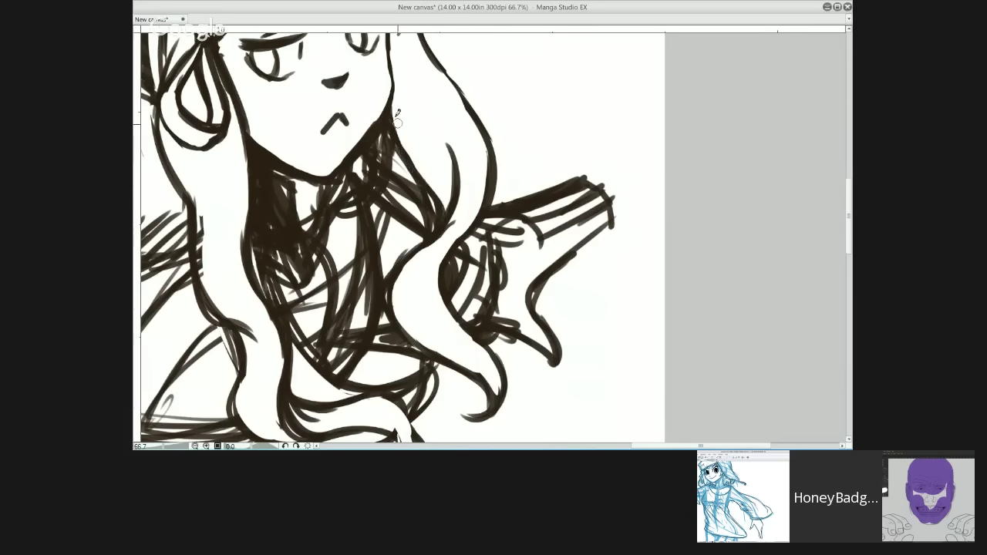
pyautogui.moveTo(440, 183); pyautogui.dragTo(467, 304)
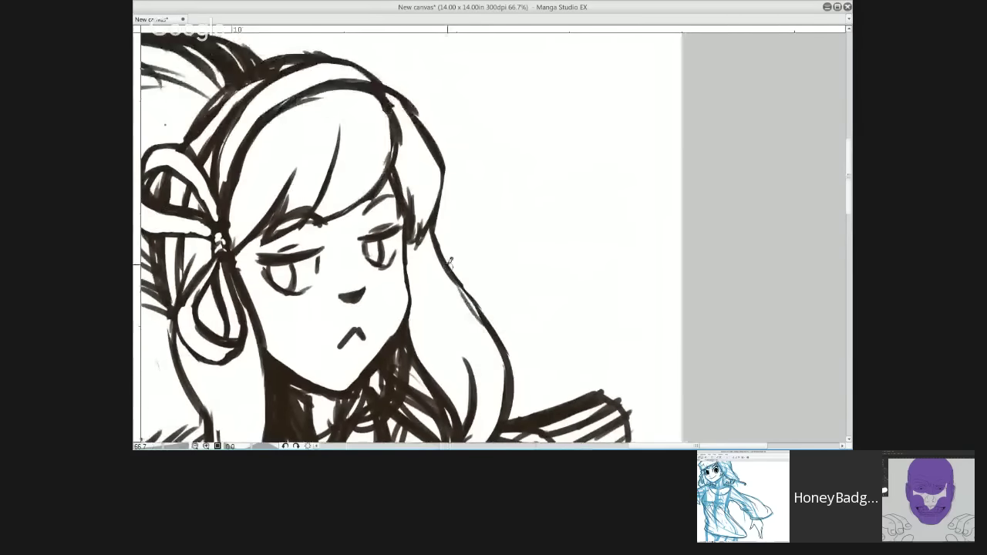
pyautogui.moveTo(426, 219)
pyautogui.mouseDown()
pyautogui.moveTo(431, 242)
pyautogui.moveTo(427, 233)
pyautogui.moveTo(505, 354)
pyautogui.mouseUp()
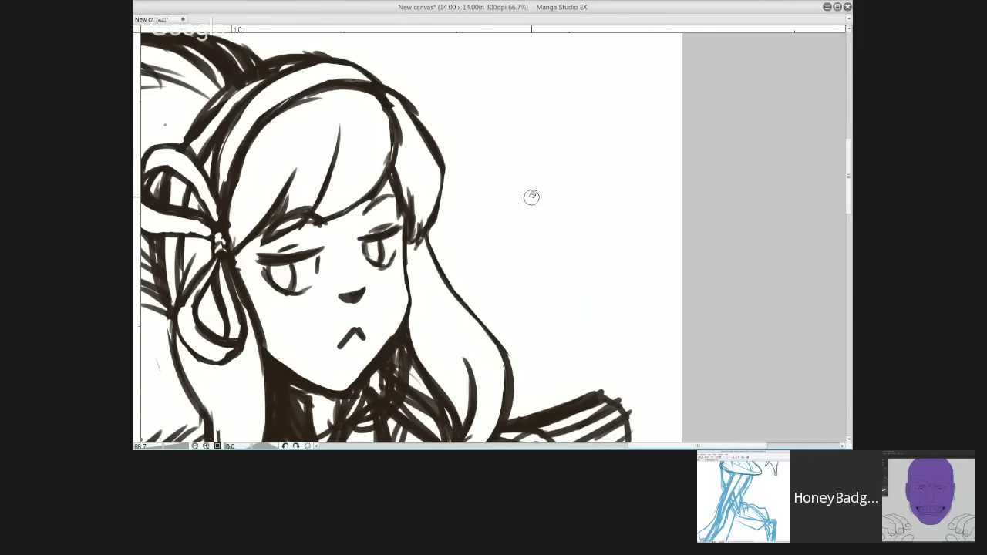
pyautogui.moveTo(369, 331)
pyautogui.mouseDown()
pyautogui.moveTo(520, 316)
pyautogui.moveTo(587, 102)
pyautogui.moveTo(538, 277)
pyautogui.mouseUp()
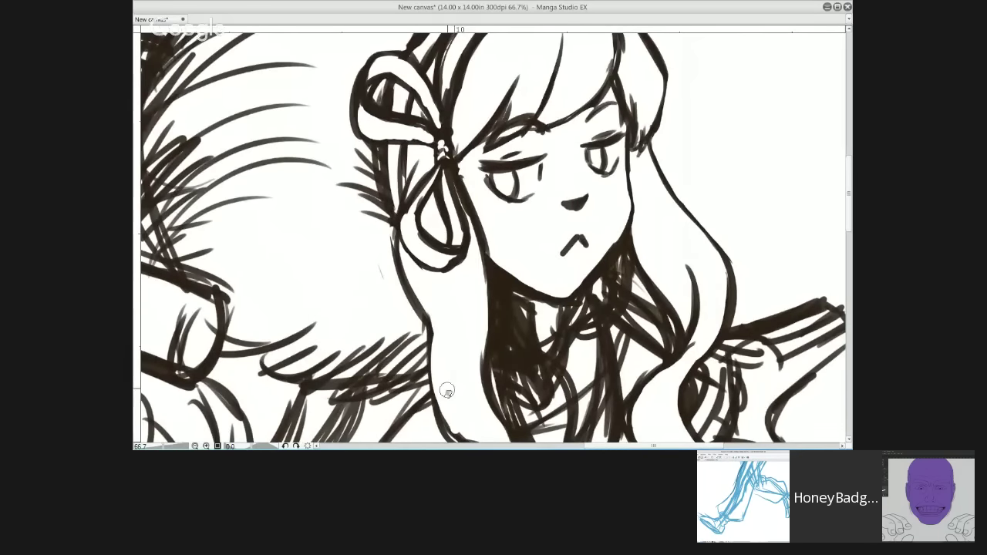
# Step: Clear the overlapping strokes from the hair behind the headband and from inside and below the bow's upper loop
pyautogui.moveTo(556, 256)
pyautogui.mouseDown()
pyautogui.moveTo(542, 318)
pyautogui.moveTo(445, 337)
pyautogui.moveTo(464, 373)
pyautogui.mouseUp()
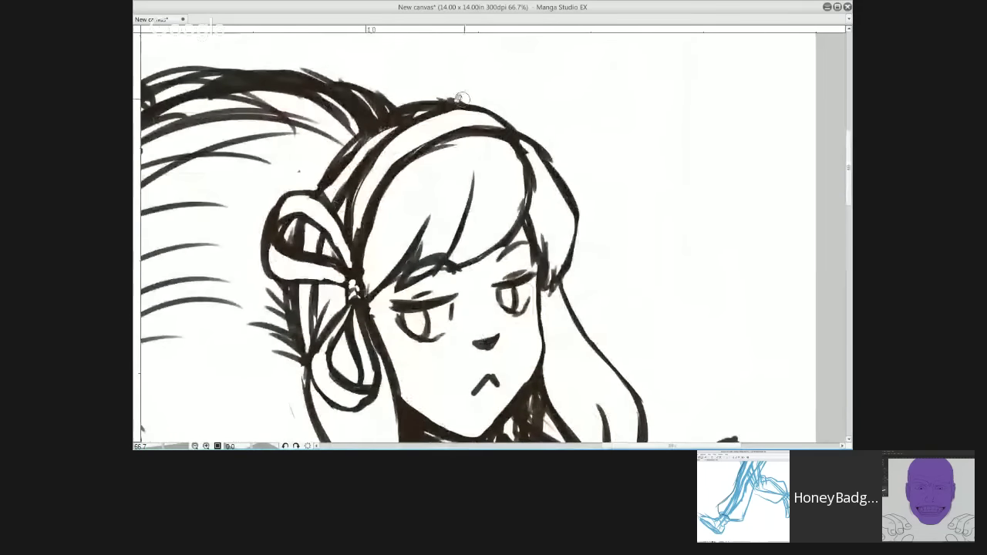
pyautogui.moveTo(389, 115)
pyautogui.mouseDown()
pyautogui.moveTo(414, 110)
pyautogui.moveTo(336, 185)
pyautogui.moveTo(352, 166)
pyautogui.moveTo(333, 202)
pyautogui.moveTo(365, 152)
pyautogui.moveTo(428, 108)
pyautogui.mouseUp()
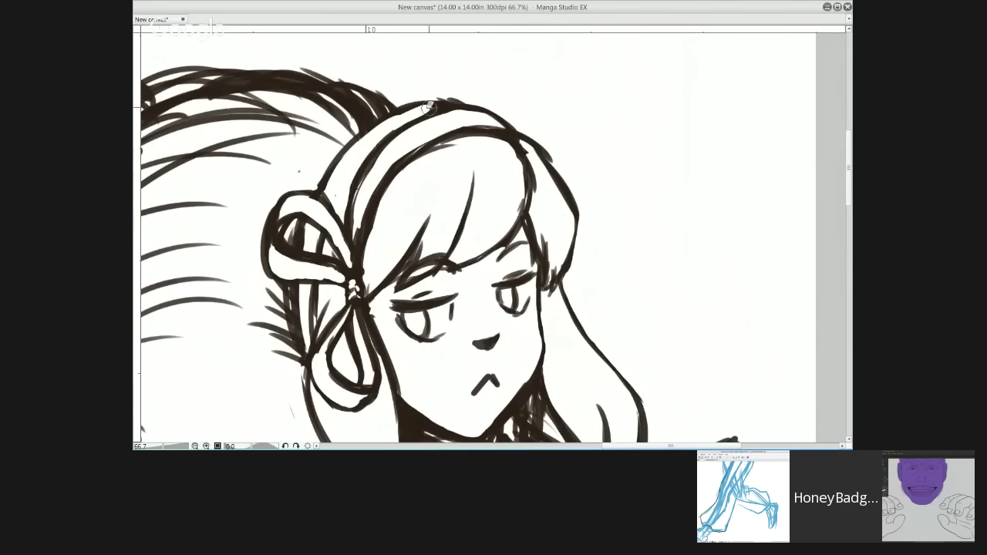
pyautogui.moveTo(313, 239)
pyautogui.mouseDown()
pyautogui.moveTo(328, 250)
pyautogui.moveTo(308, 296)
pyautogui.moveTo(312, 336)
pyautogui.moveTo(316, 287)
pyautogui.moveTo(311, 320)
pyautogui.mouseUp()
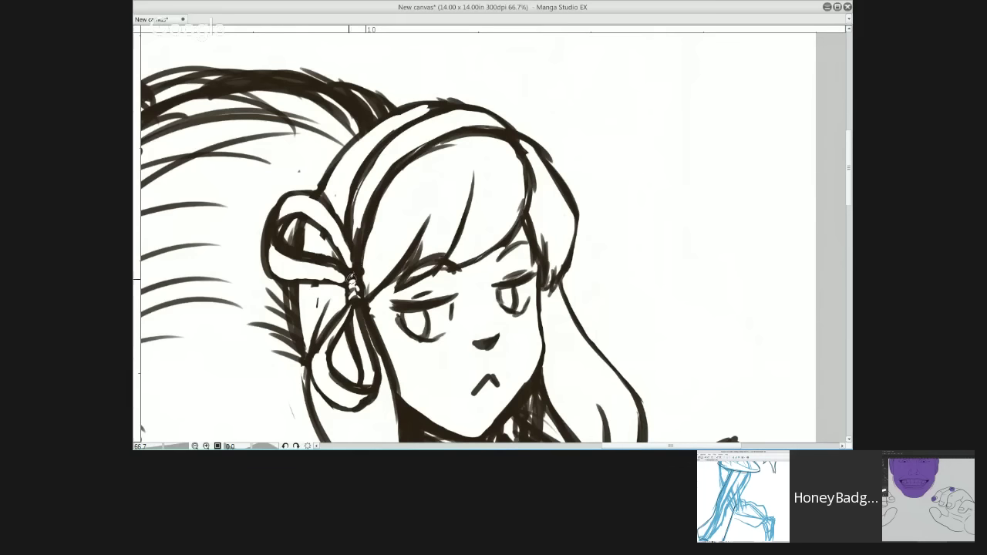
pyautogui.moveTo(334, 276); pyautogui.dragTo(316, 303)
pyautogui.moveTo(445, 285)
pyautogui.mouseDown()
pyautogui.moveTo(378, 164)
pyautogui.moveTo(307, 131)
pyautogui.moveTo(334, 80)
pyautogui.moveTo(451, 228)
pyautogui.moveTo(358, 104)
pyautogui.moveTo(350, 166)
pyautogui.moveTo(495, 229)
pyautogui.moveTo(522, 228)
pyautogui.mouseUp()
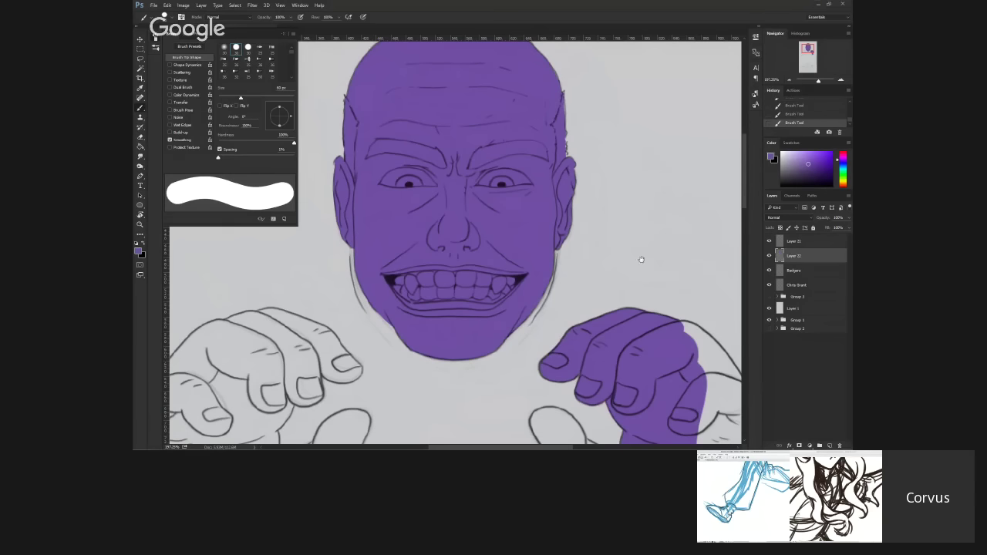
# Step: Switch to Photoshop and look over the half-painted purple hand beside the grinning face
pyautogui.scroll(-5, 652, 286)
pyautogui.hscroll(2, 636, 301)
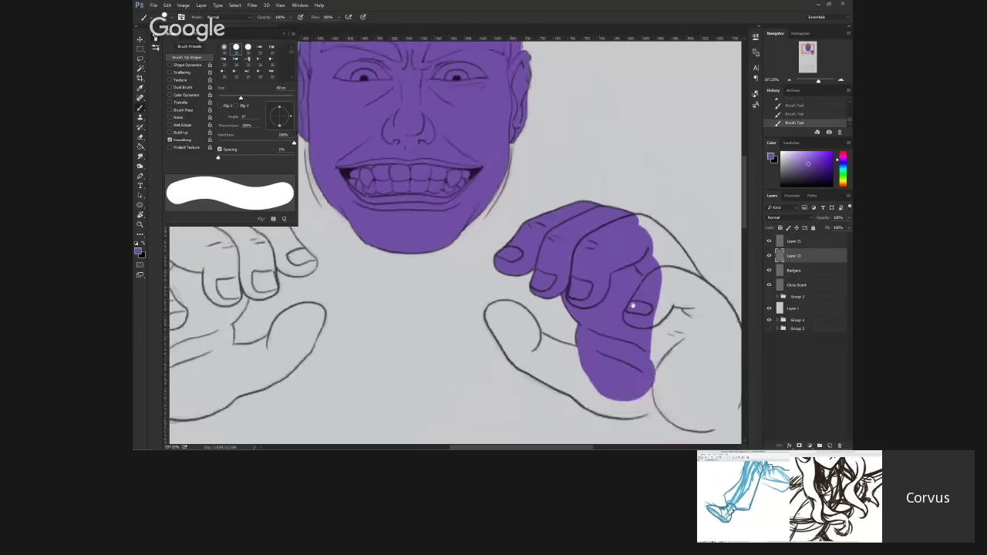
pyautogui.hscroll(5, 633, 306)
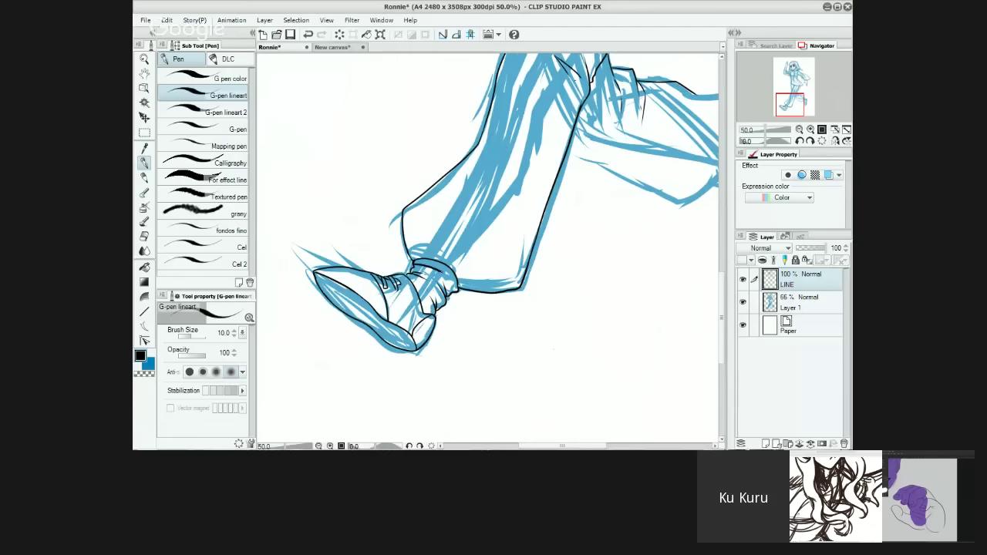
# Step: Switch to Clip Studio Paint and ink a short line at the ankle above the running girl's shoe
pyautogui.moveTo(442, 272); pyautogui.dragTo(455, 293)
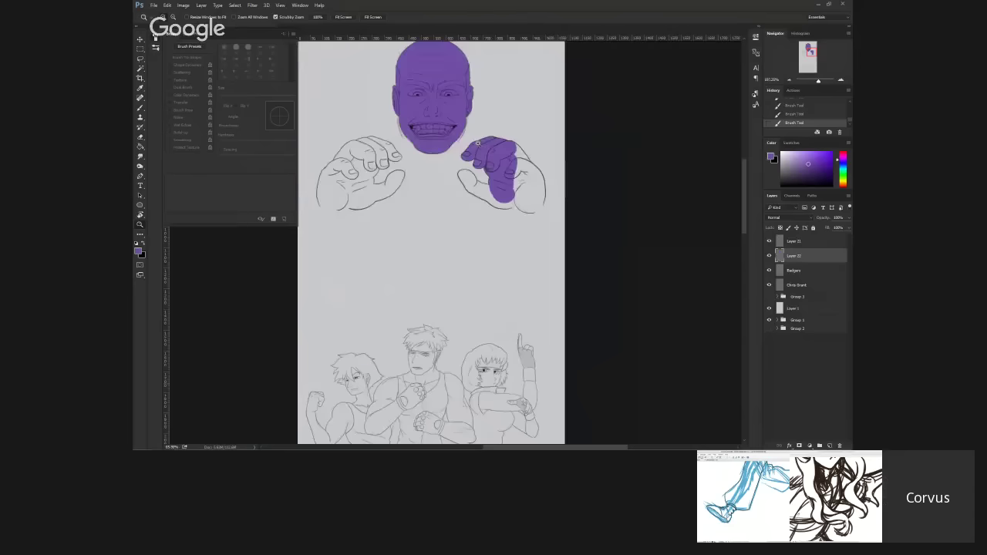
# Step: Switch to Photoshop, bring the three fighters at the foot of the page into view and hide the brush settings
pyautogui.moveTo(545, 191)
pyautogui.mouseDown()
pyautogui.moveTo(472, 264)
pyautogui.moveTo(587, 235)
pyautogui.mouseUp()
pyautogui.moveTo(604, 304); pyautogui.dragTo(613, 304)
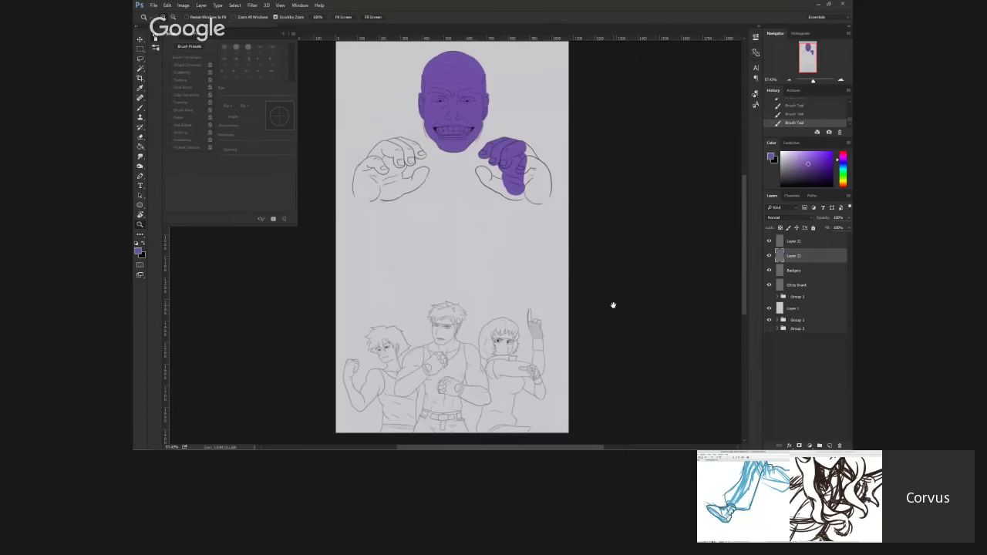
pyautogui.scroll(1, 558, 319)
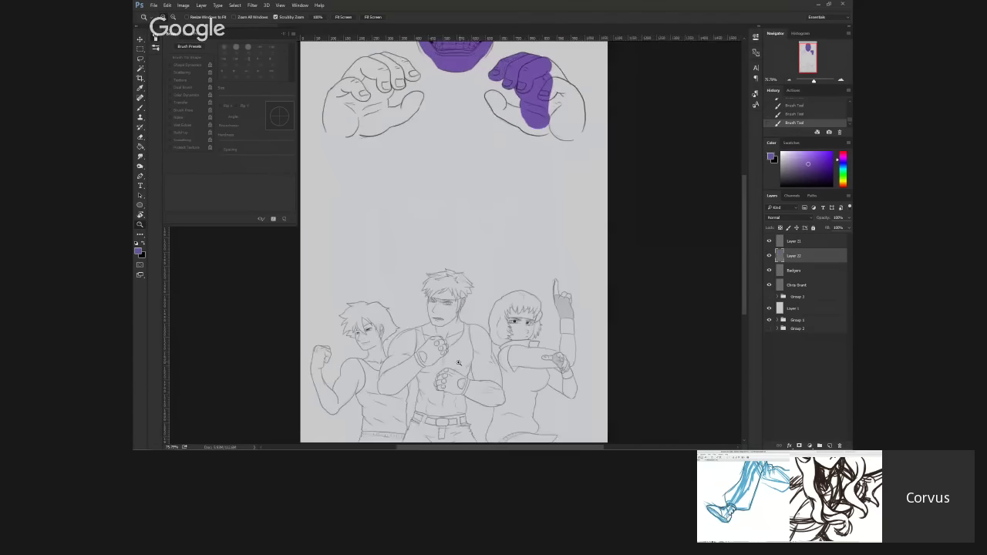
pyautogui.scroll(-2, 559, 305)
pyautogui.scroll(3, 560, 276)
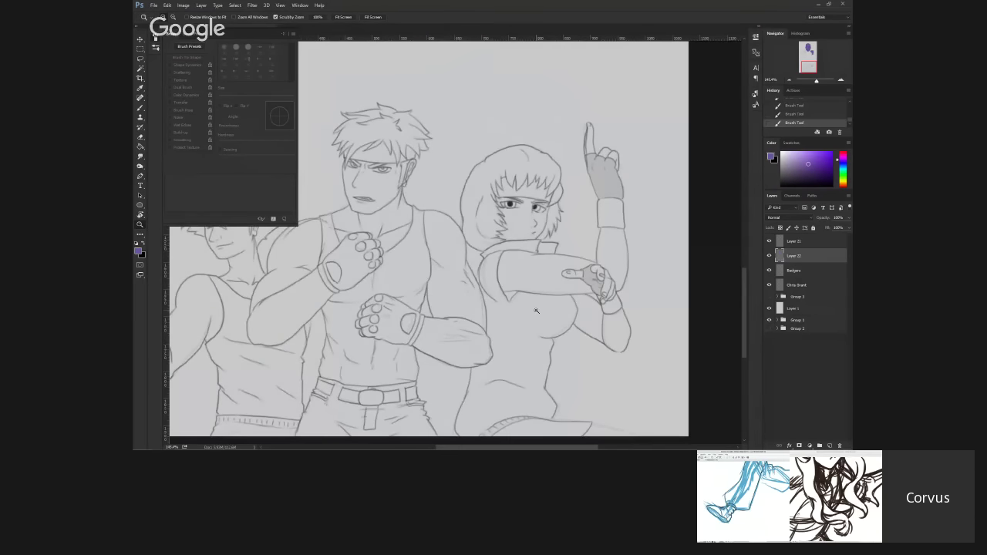
pyautogui.press('F5')
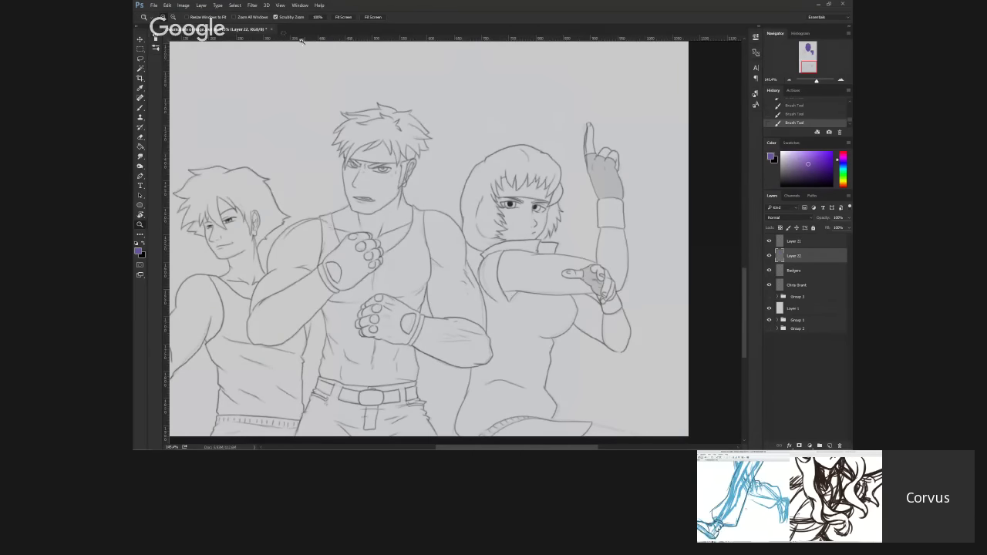
# Step: Examine the line art of the three fighters up close, including their faces, arms and gloved fists
pyautogui.scroll(-2, 566, 251)
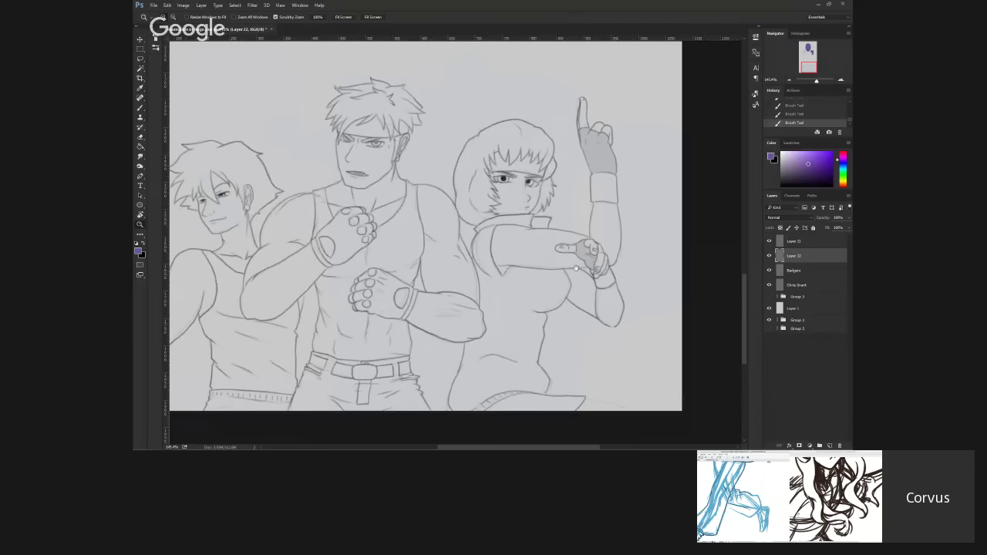
pyautogui.hscroll(-3, 636, 224)
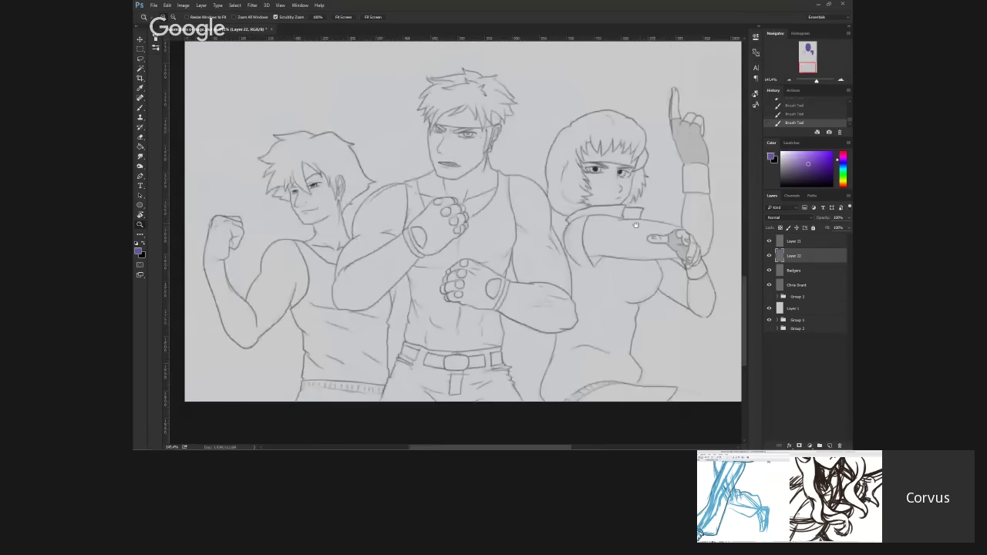
pyautogui.hscroll(3, 636, 224)
pyautogui.scroll(1, 636, 224)
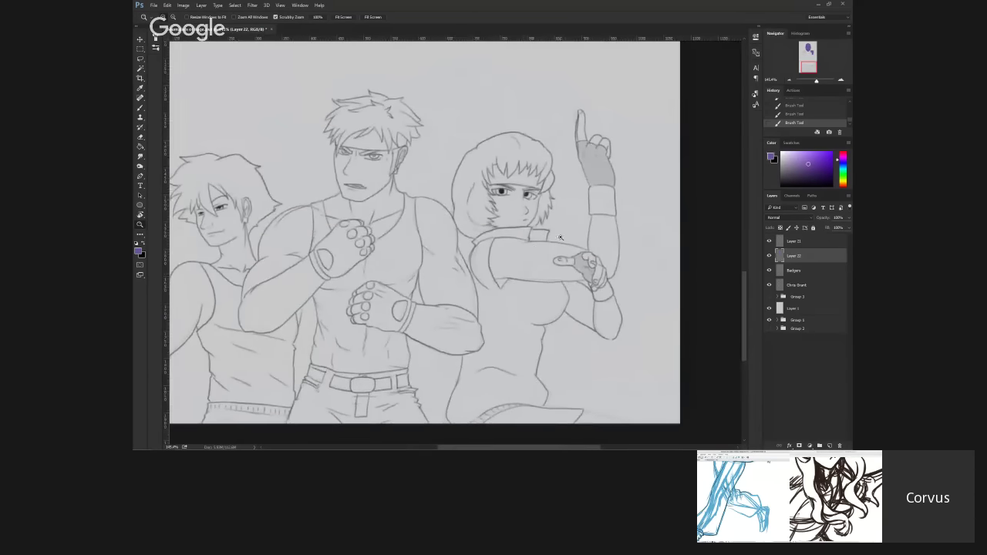
pyautogui.hscroll(1, 502, 268)
pyautogui.scroll(1, 502, 268)
pyautogui.scroll(3, 546, 231)
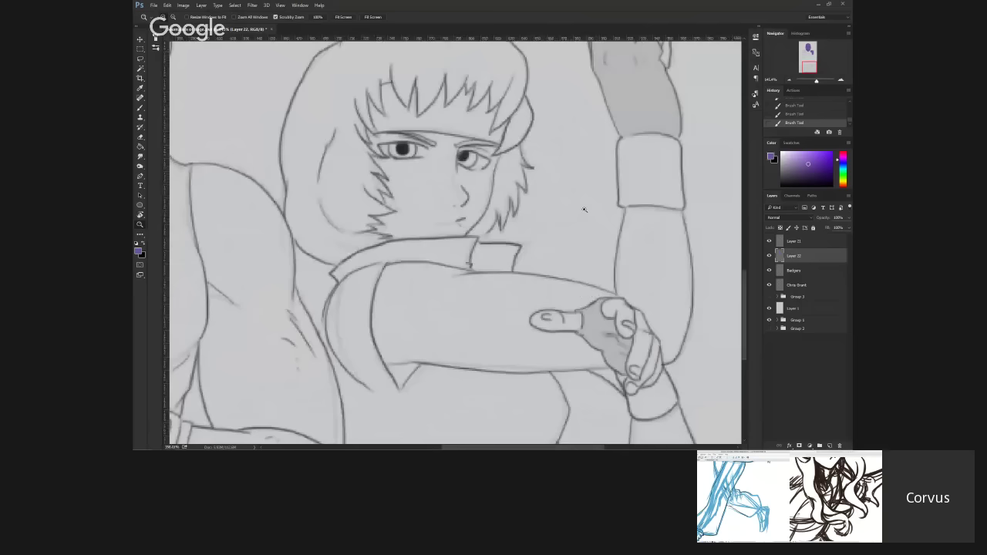
pyautogui.scroll(-2, 584, 210)
pyautogui.scroll(-4, 555, 225)
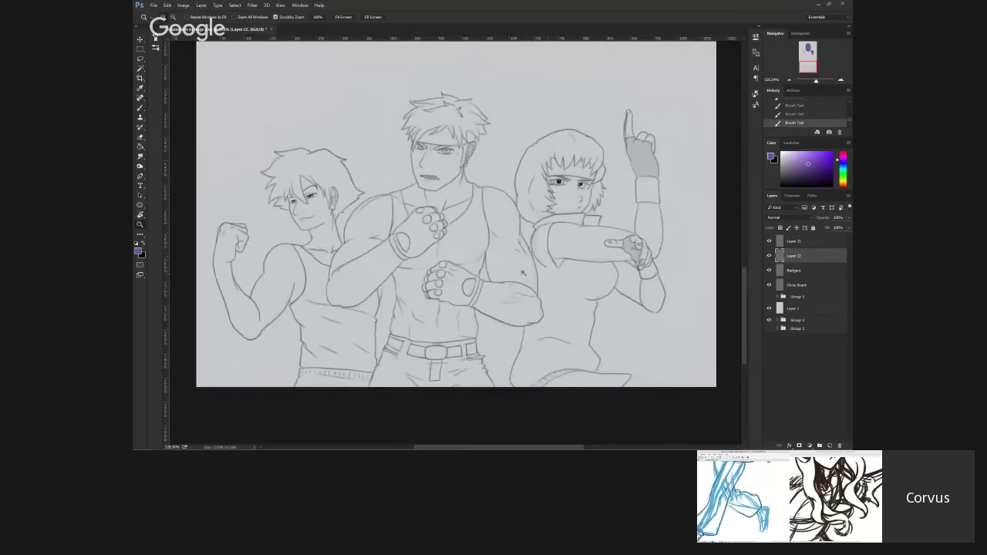
pyautogui.scroll(1, 465, 217)
pyautogui.scroll(4, 465, 217)
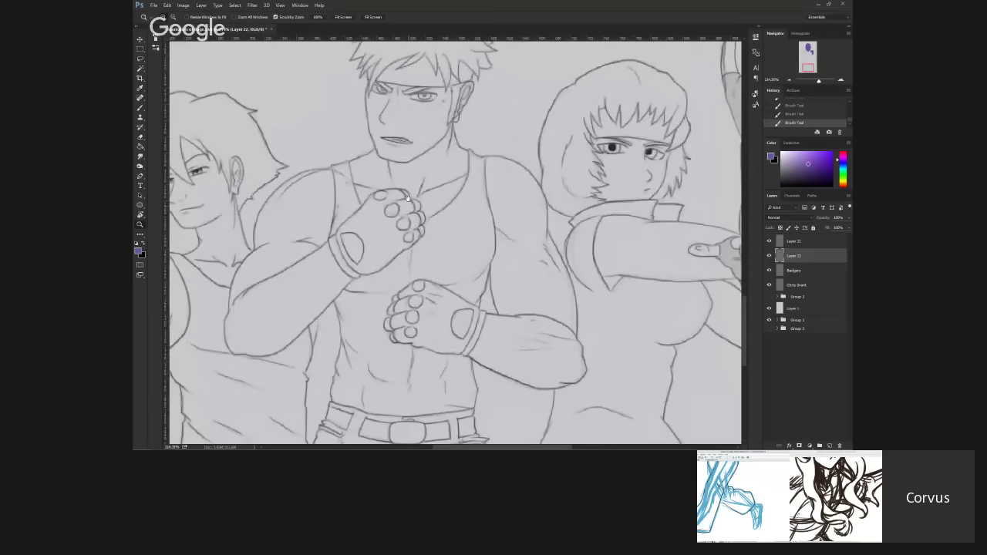
pyautogui.hscroll(-5, 408, 199)
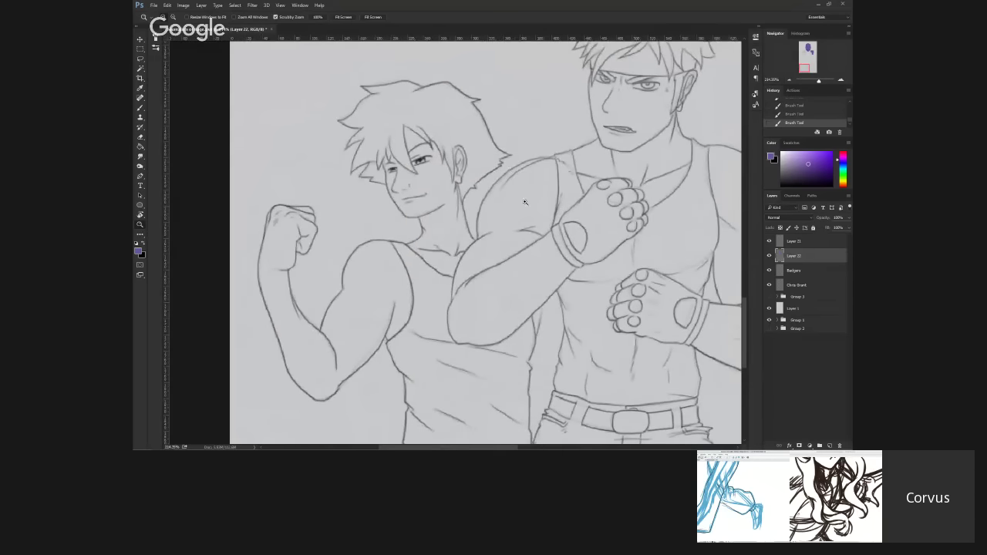
pyautogui.scroll(-3, 525, 202)
pyautogui.scroll(2, 540, 204)
pyautogui.scroll(-2, 557, 205)
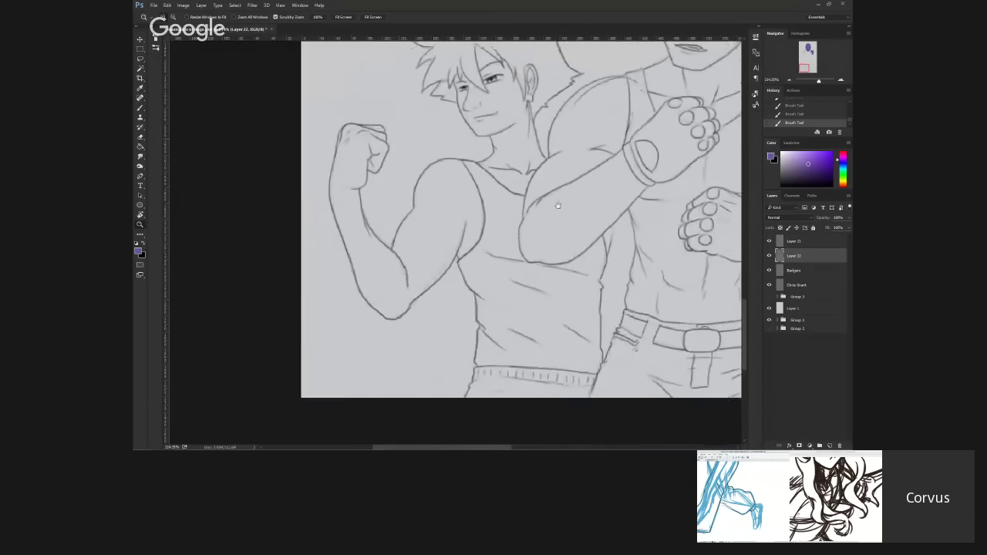
pyautogui.scroll(6, 558, 205)
pyautogui.hscroll(3, 540, 223)
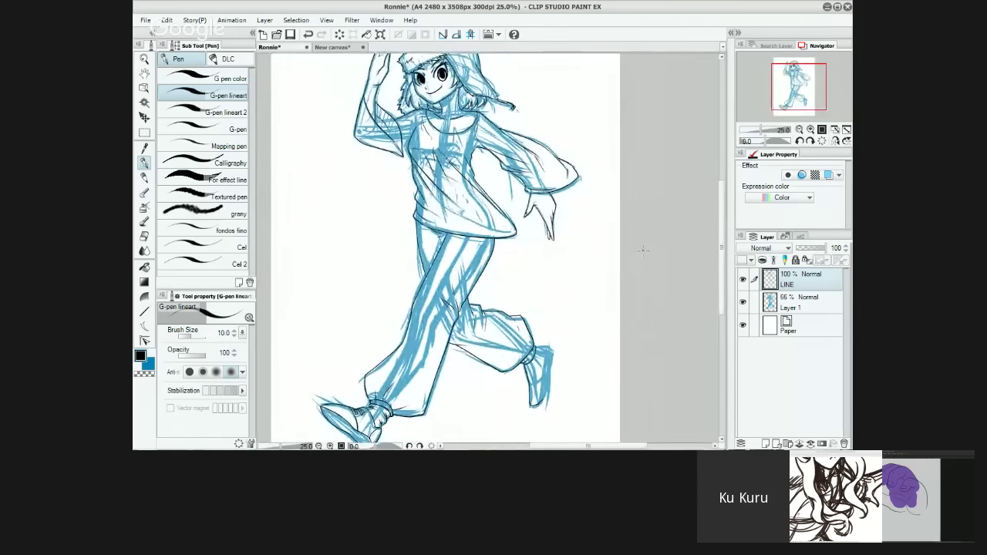
# Step: Switch to Clip Studio Paint, view the armoured woman sketch on the other canvas and return to the Ronnie canvas
pyautogui.click(351, 48)
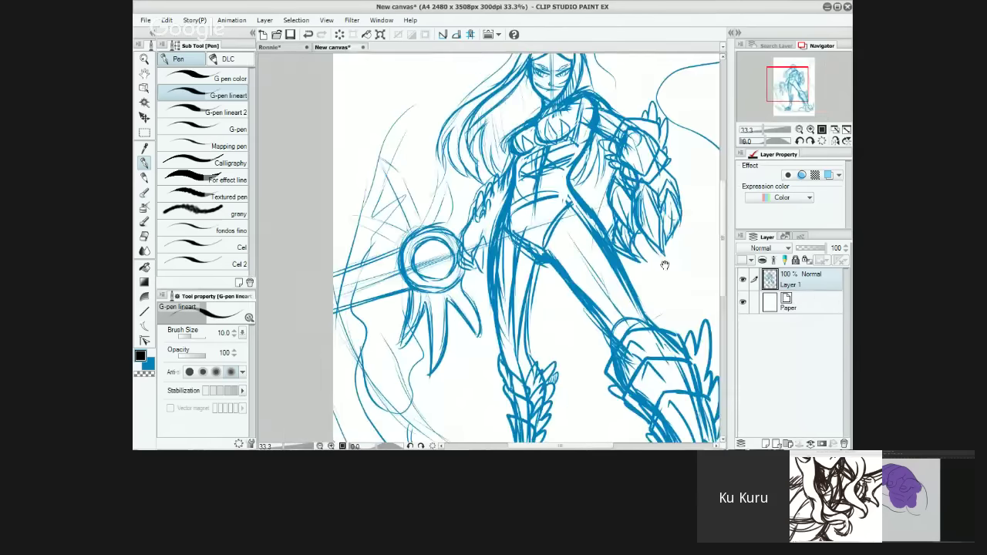
pyautogui.moveTo(661, 260)
pyautogui.mouseDown()
pyautogui.moveTo(679, 280)
pyautogui.moveTo(628, 293)
pyautogui.mouseUp()
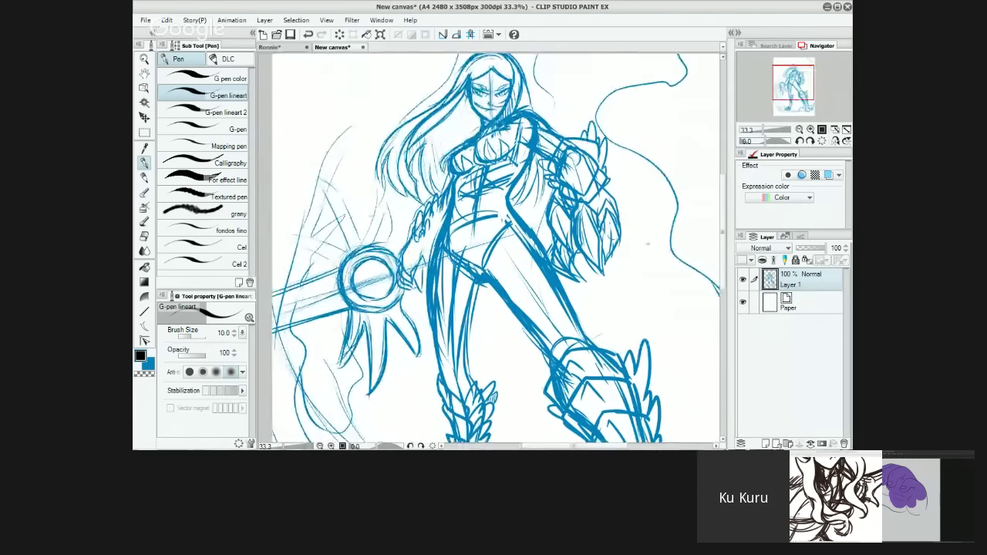
pyautogui.click(291, 47)
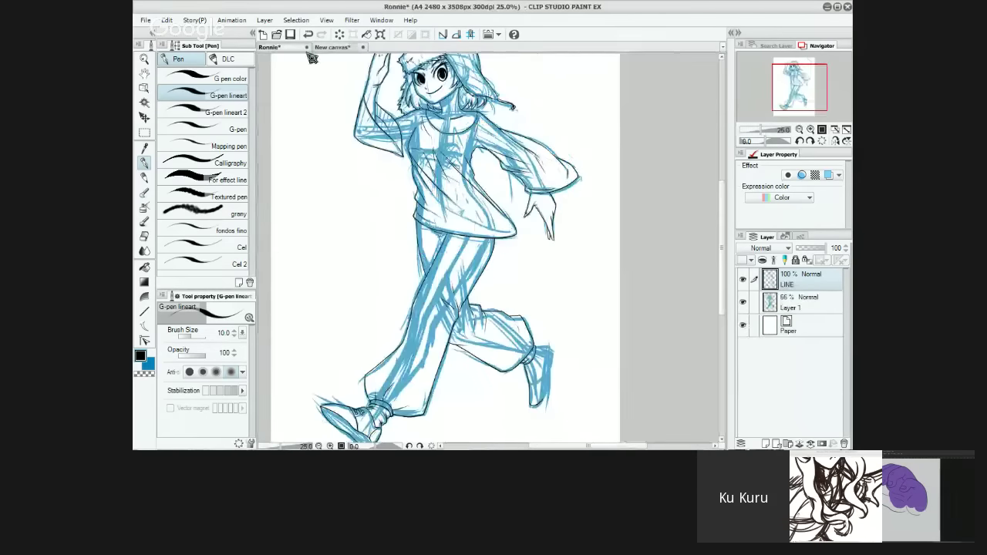
pyautogui.moveTo(620, 260); pyautogui.dragTo(596, 245)
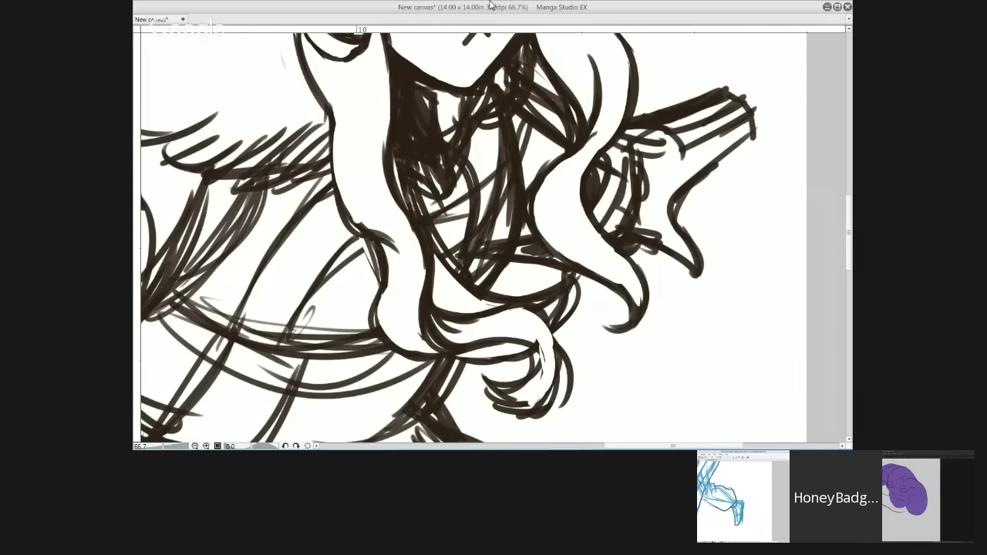
# Step: Switch to Manga Studio EX and fit the whole cannon girl drawing in view
pyautogui.hotkey('ctrl', '0')
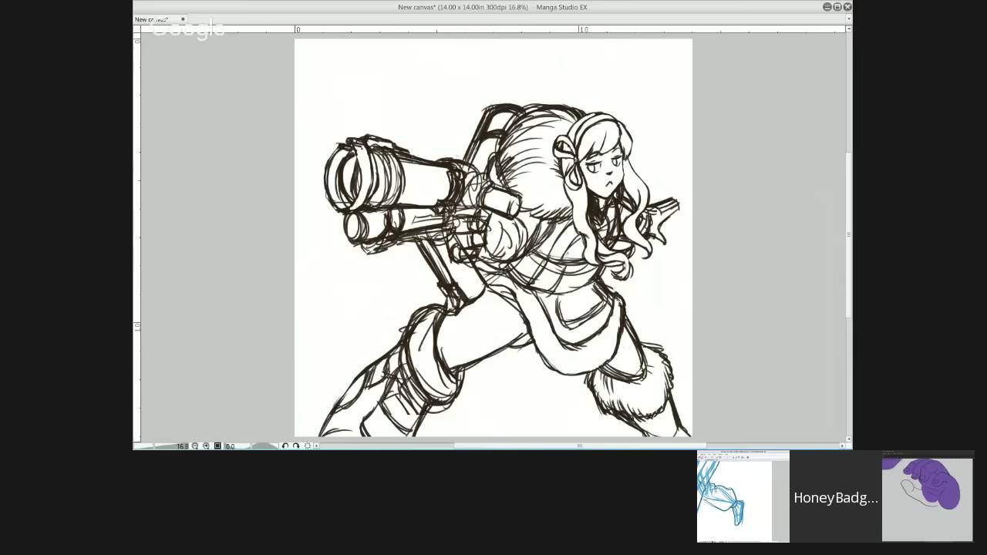
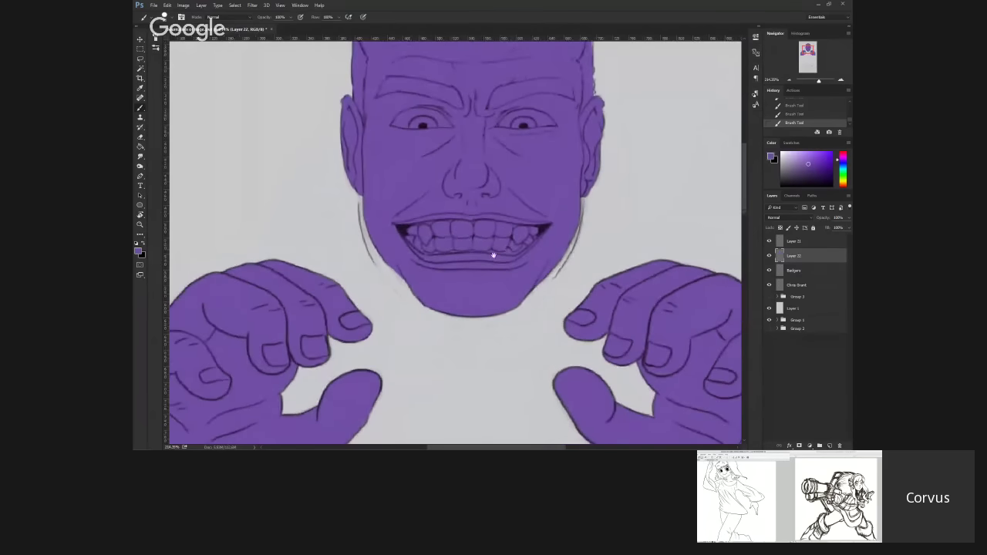
# Step: Switch to Photoshop, set the foreground colour to white, add a layer above the purple fill and paint the teeth white
pyautogui.click(139, 251)
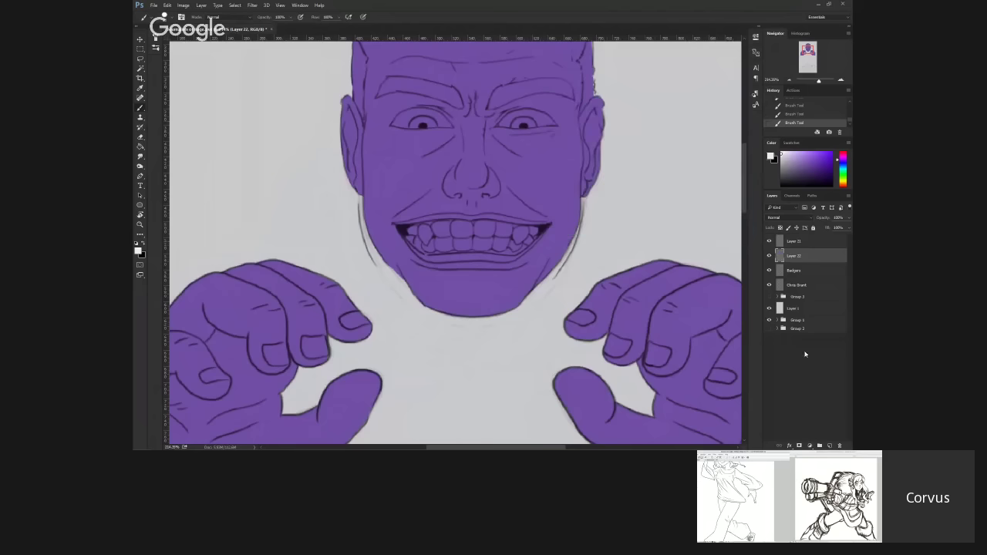
pyautogui.click(829, 446)
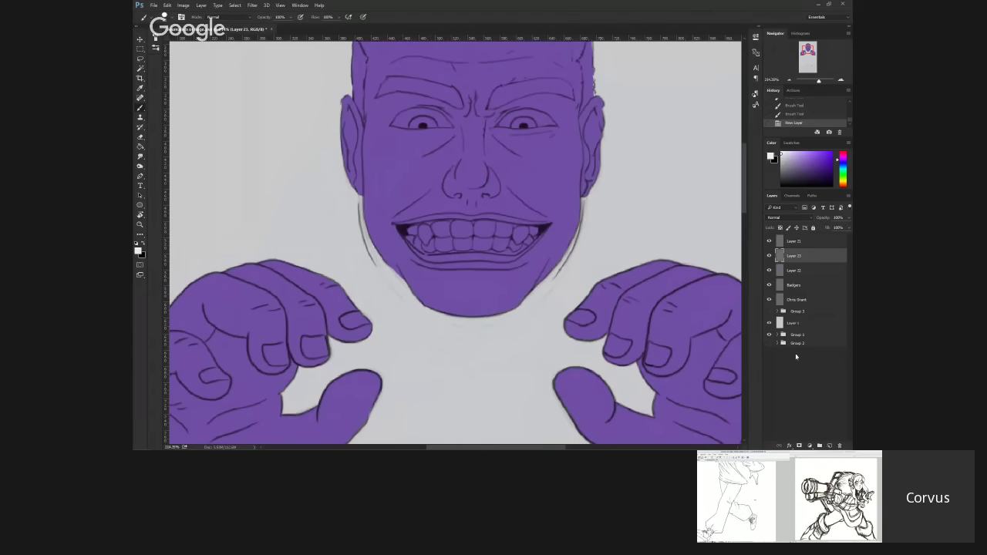
pyautogui.click(483, 230)
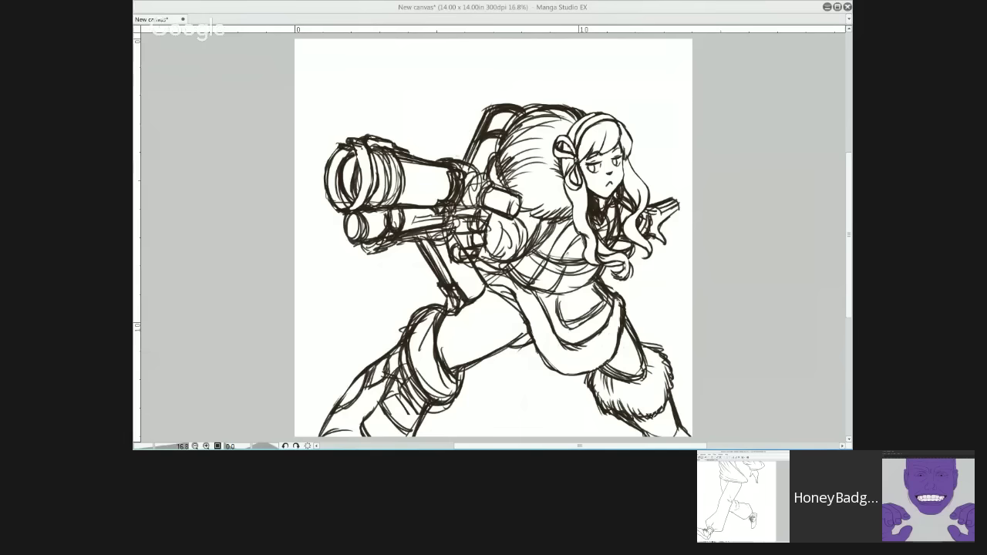
# Step: Switch to Manga Studio EX, erase the stray strokes around the curled end of the girl's long hair lock and tidy the line above it
pyautogui.press('super+d')
pyautogui.press('super+d')
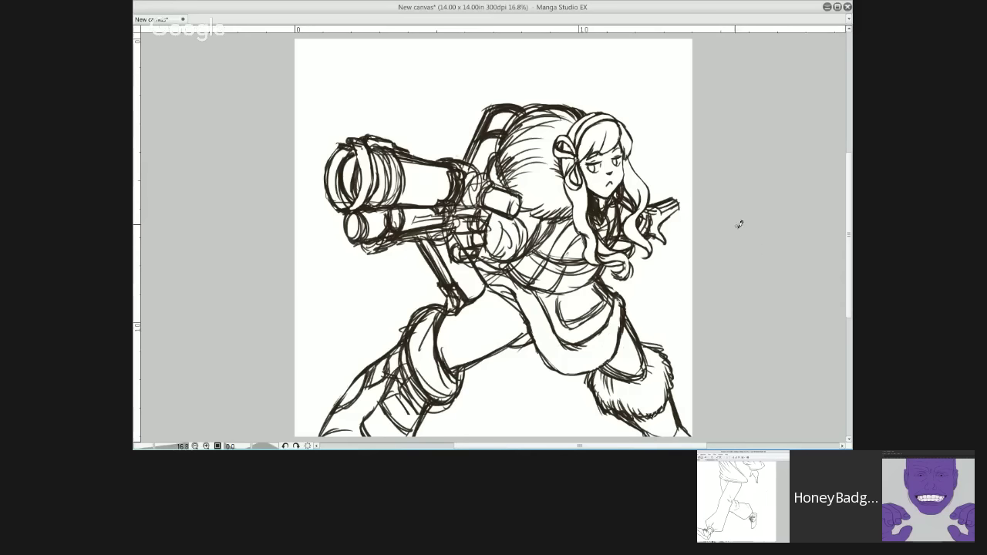
pyautogui.scroll(1, 720, 245)
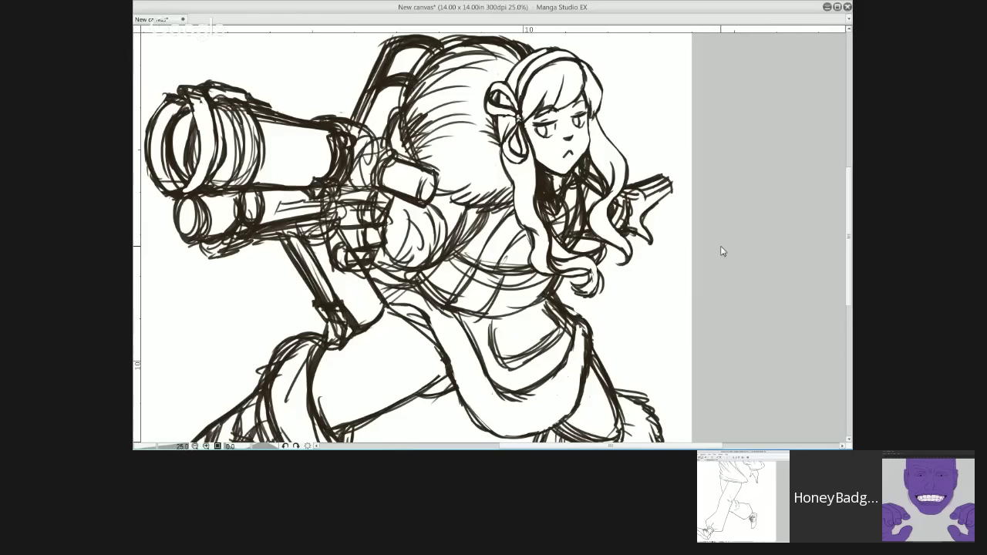
pyautogui.scroll(2, 721, 252)
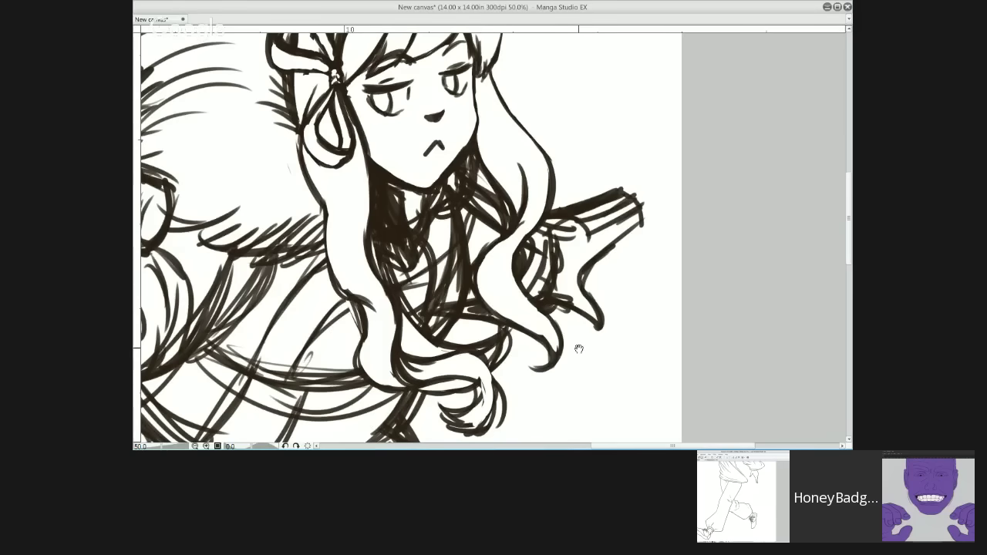
pyautogui.moveTo(579, 349); pyautogui.dragTo(582, 401)
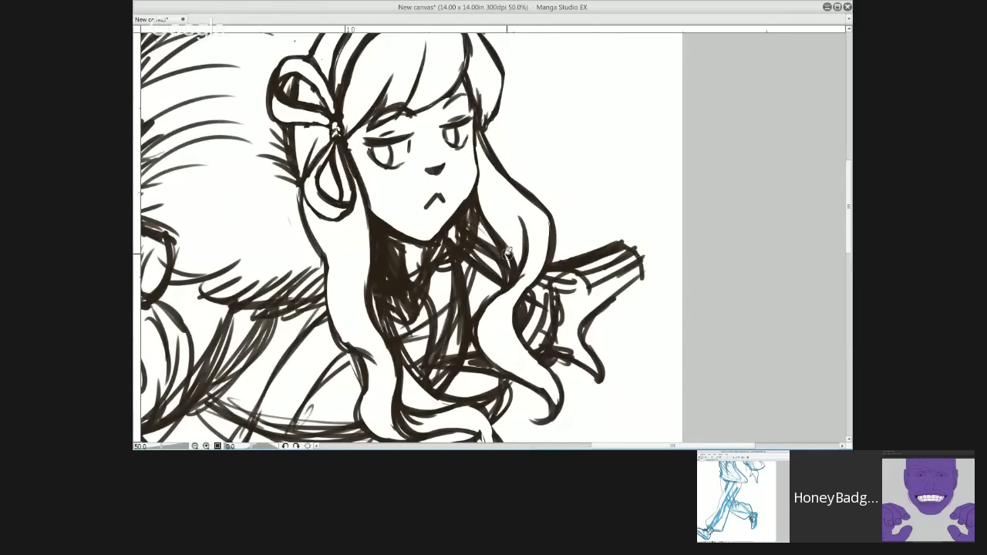
pyautogui.moveTo(520, 283)
pyautogui.mouseDown()
pyautogui.moveTo(565, 171)
pyautogui.moveTo(592, 171)
pyautogui.mouseUp()
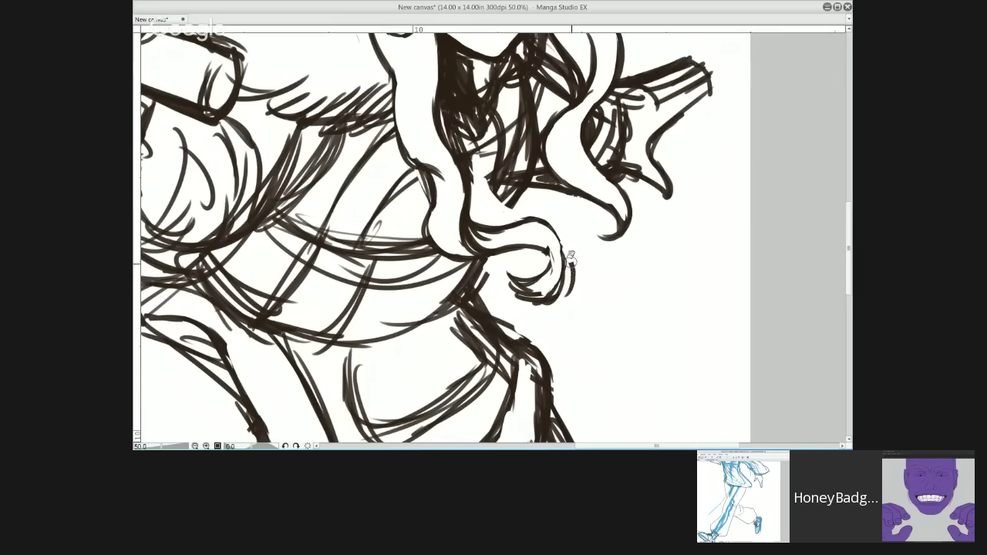
pyautogui.moveTo(570, 248); pyautogui.dragTo(570, 267)
pyautogui.moveTo(486, 281); pyautogui.dragTo(484, 274)
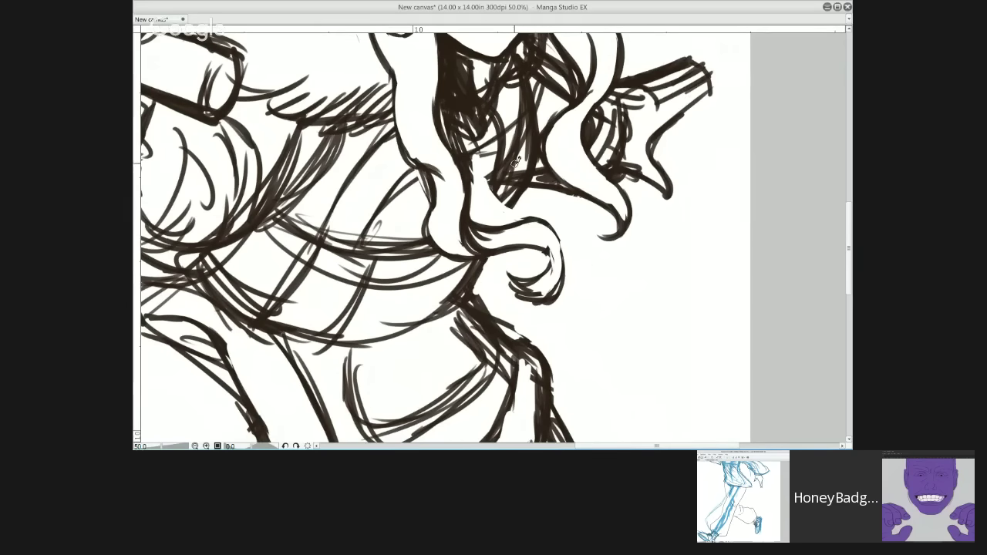
pyautogui.moveTo(485, 224); pyautogui.dragTo(495, 218)
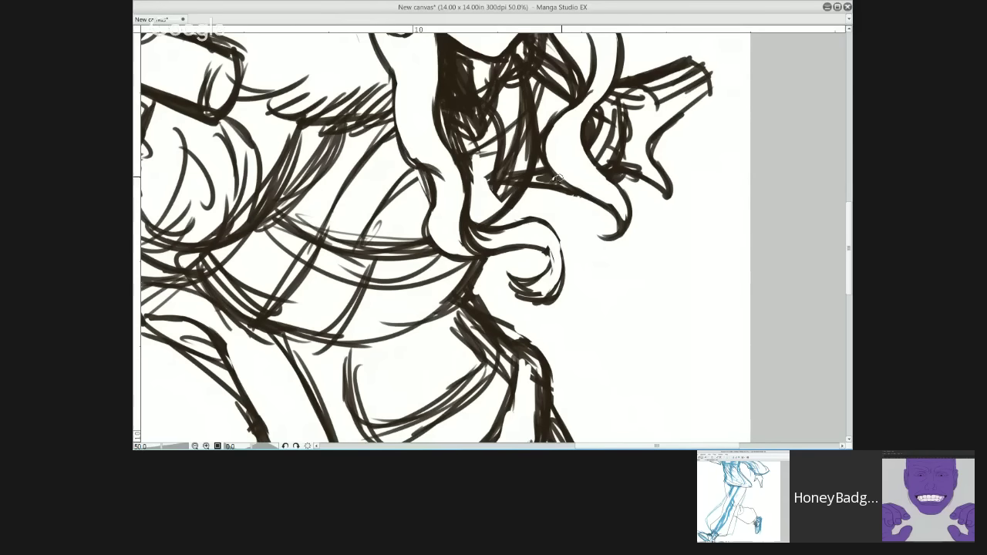
# Step: Draw a short hair strand behind the bow on the side of the girl's head
pyautogui.moveTo(583, 194); pyautogui.dragTo(565, 249)
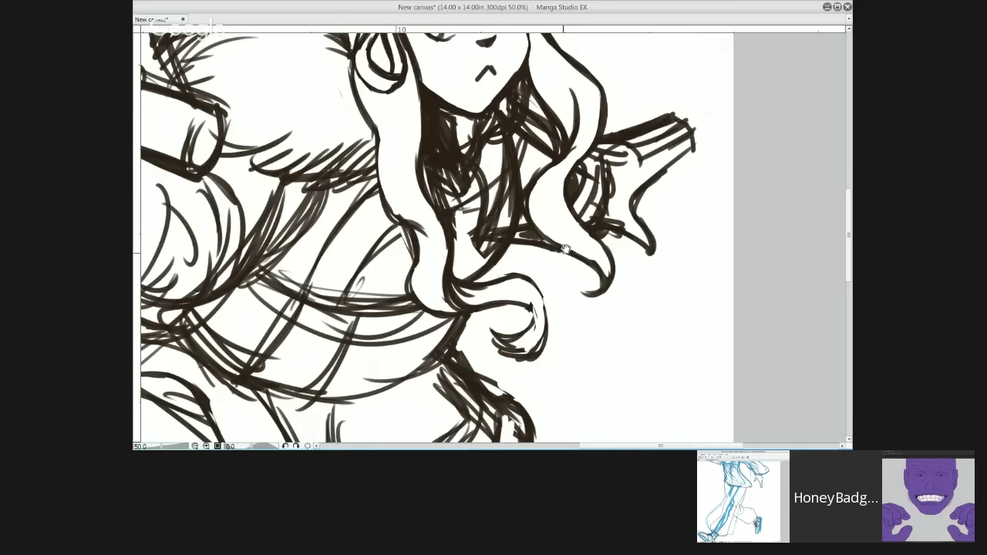
pyautogui.moveTo(596, 68); pyautogui.dragTo(663, 190)
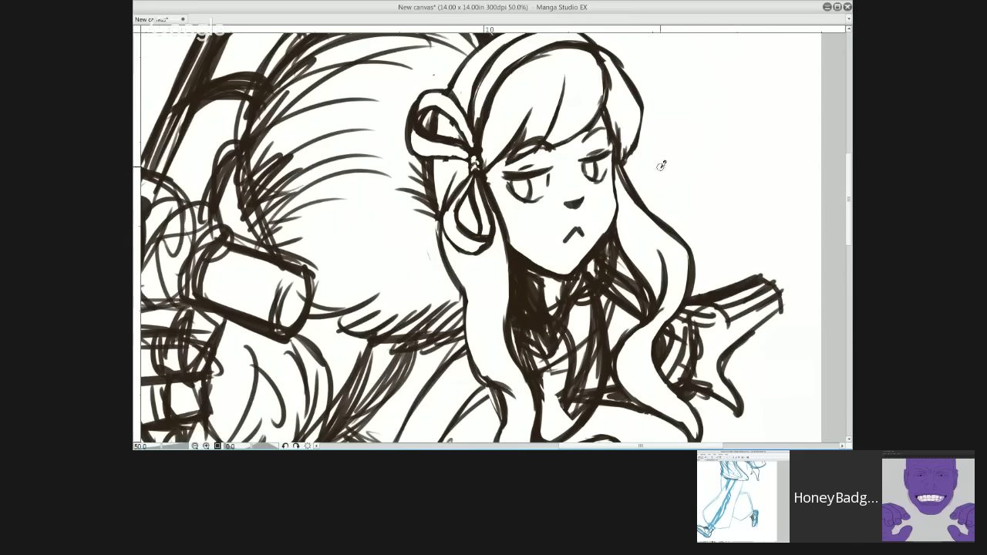
pyautogui.moveTo(627, 158); pyautogui.dragTo(616, 289)
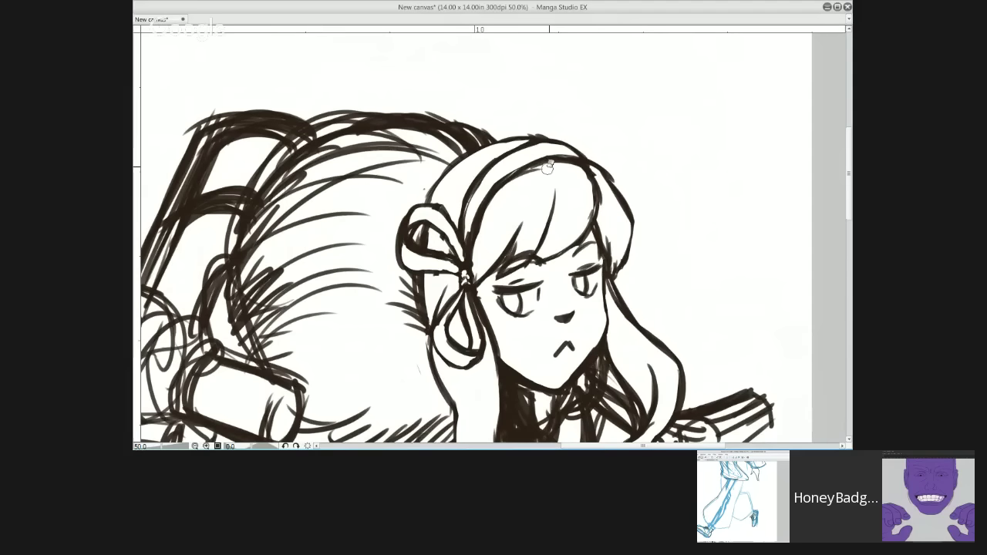
pyautogui.moveTo(435, 286)
pyautogui.mouseDown()
pyautogui.moveTo(445, 292)
pyautogui.moveTo(430, 313)
pyautogui.moveTo(441, 282)
pyautogui.moveTo(429, 320)
pyautogui.mouseUp()
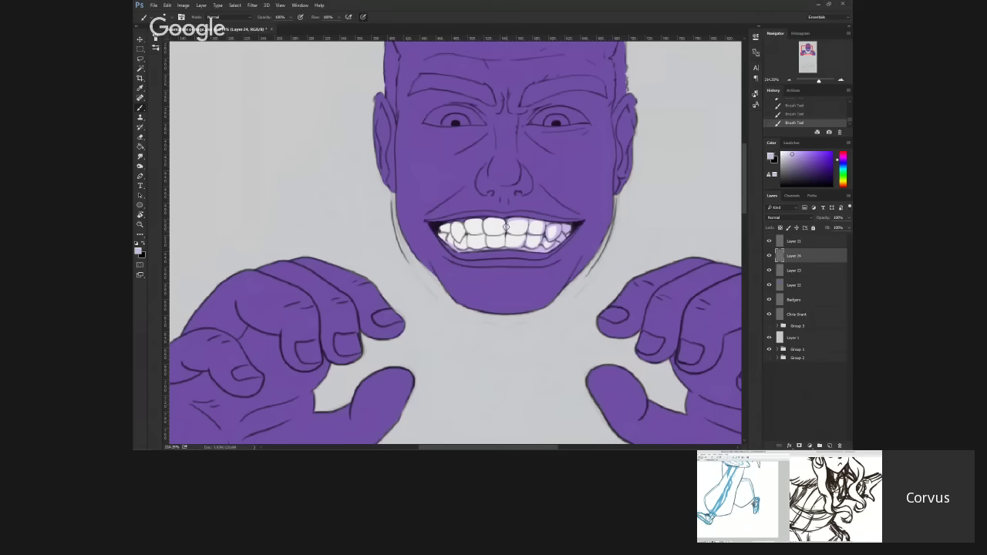
# Step: Switch to Photoshop, undo the last brush strokes on the villain's teeth and repaint their pale lavender shading
pyautogui.hotkey('ctrl', 'alt', 'z')
pyautogui.hotkey('ctrl', 'alt', 'z')
pyautogui.hotkey('ctrl', 'alt', 'z')
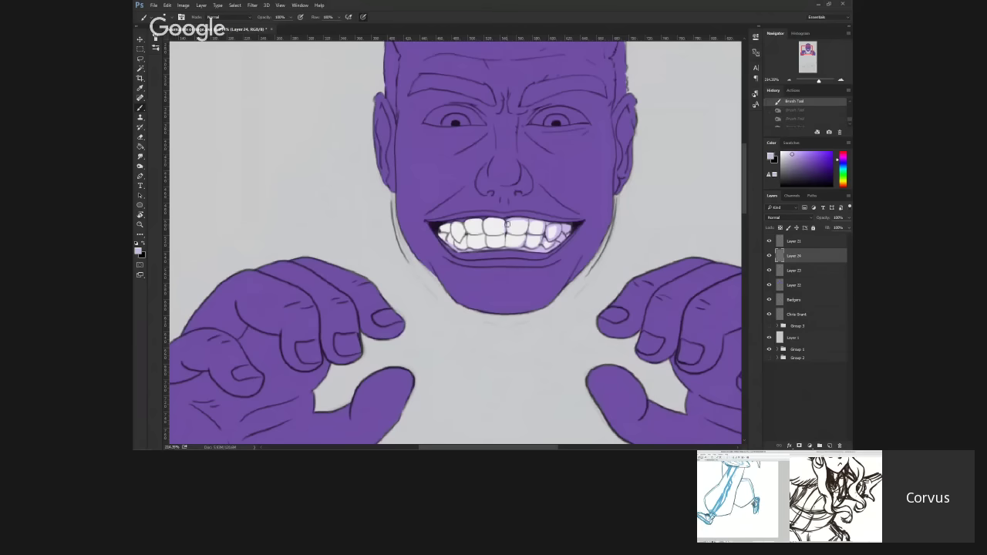
pyautogui.click(506, 227)
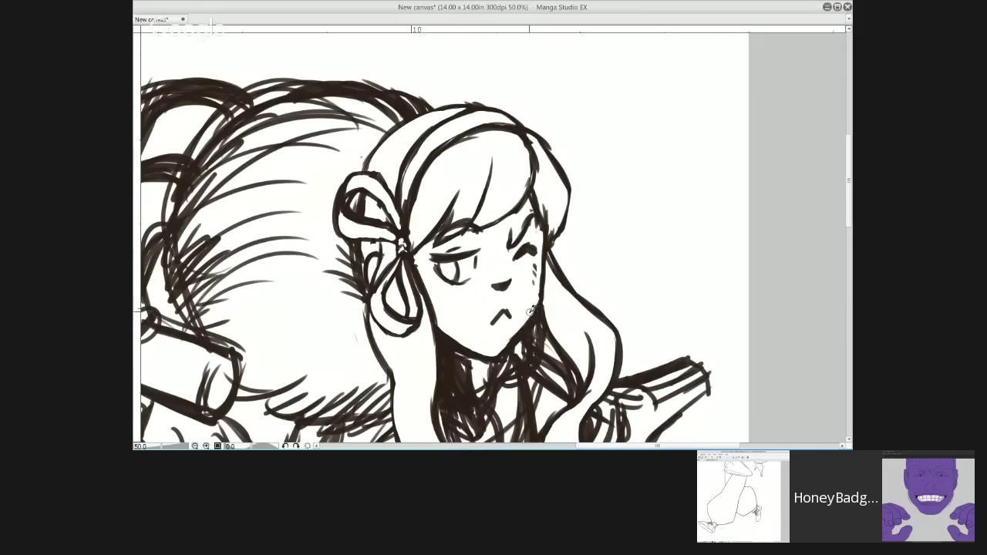
# Step: Switch to Manga Studio EX and redraw the cannon girl's pointed chin with a rounder jawline
pyautogui.moveTo(500, 354); pyautogui.dragTo(473, 342)
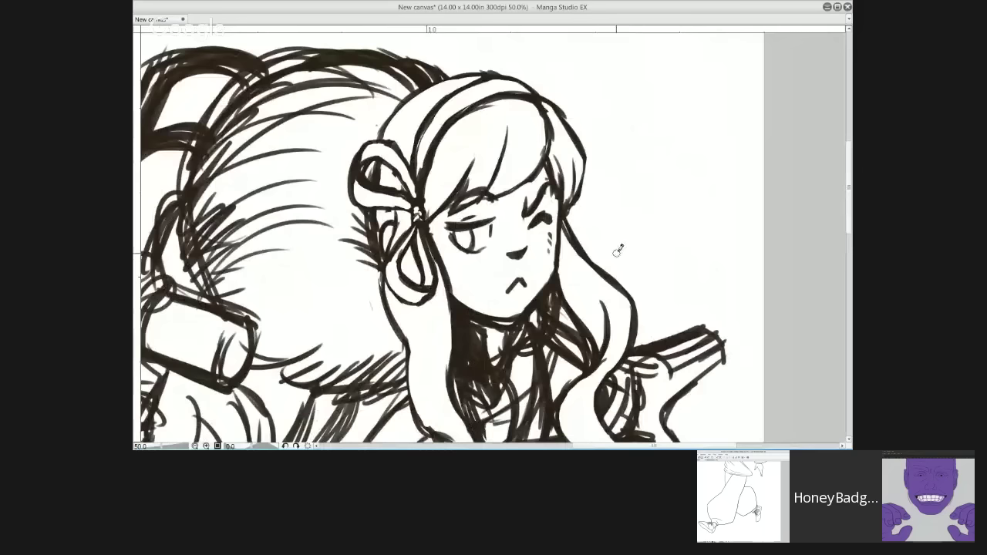
pyautogui.moveTo(555, 299)
pyautogui.mouseDown()
pyautogui.moveTo(500, 336)
pyautogui.moveTo(584, 265)
pyautogui.moveTo(726, 328)
pyautogui.mouseUp()
pyautogui.moveTo(523, 252); pyautogui.dragTo(574, 273)
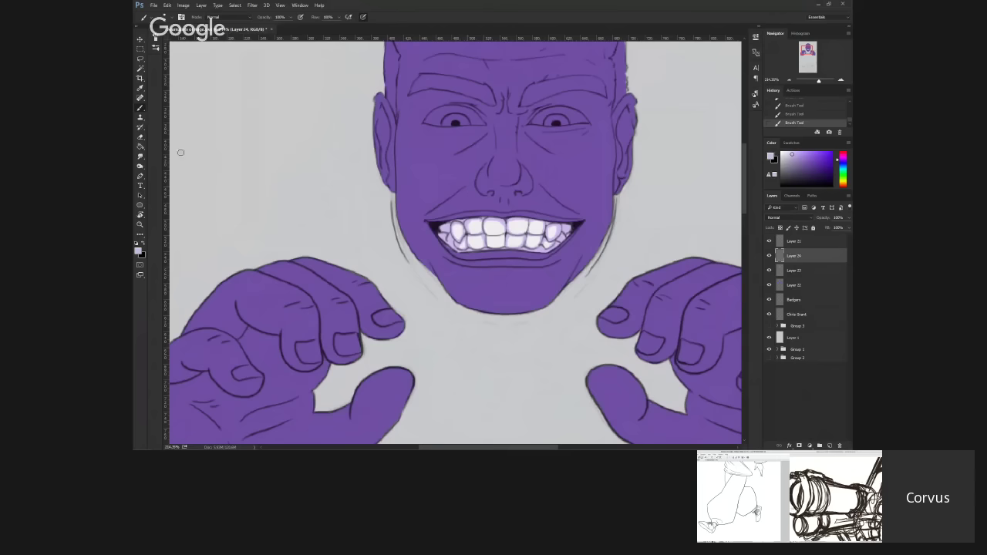
# Step: Switch to Photoshop and erase the excess lavender shading on the villain's teeth
pyautogui.click(144, 137)
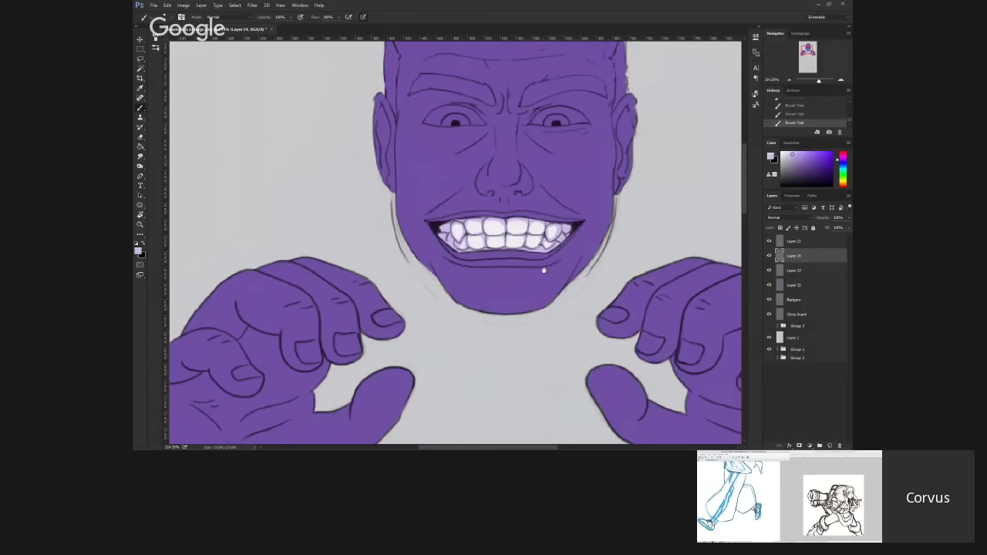
pyautogui.moveTo(544, 270); pyautogui.dragTo(487, 303)
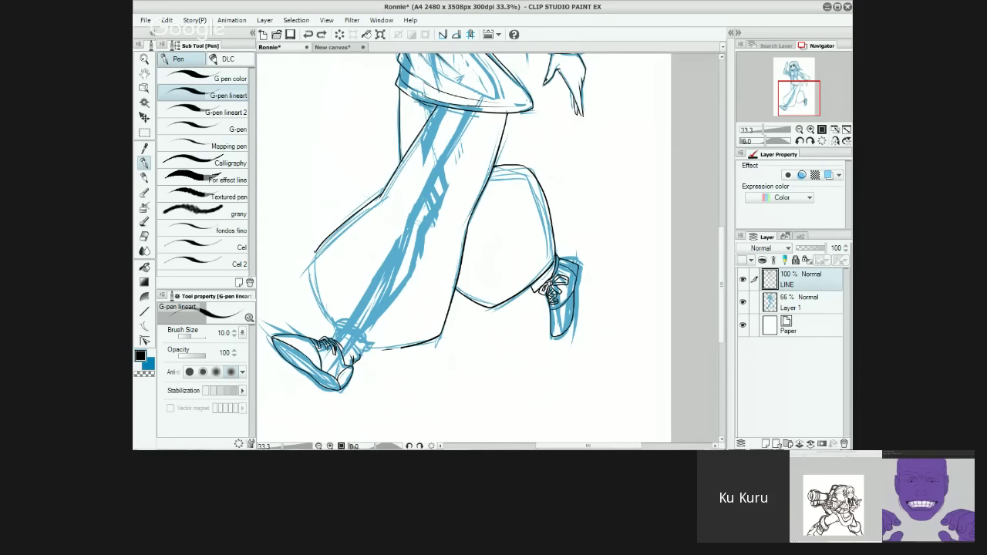
# Step: Switch to Clip Studio Paint and ink the running girl's trouser leg from knee towards ankle with G-pen lineart, undoing the trial strokes
pyautogui.moveTo(314, 251); pyautogui.dragTo(322, 312)
pyautogui.hotkey('ctrl', 'z')
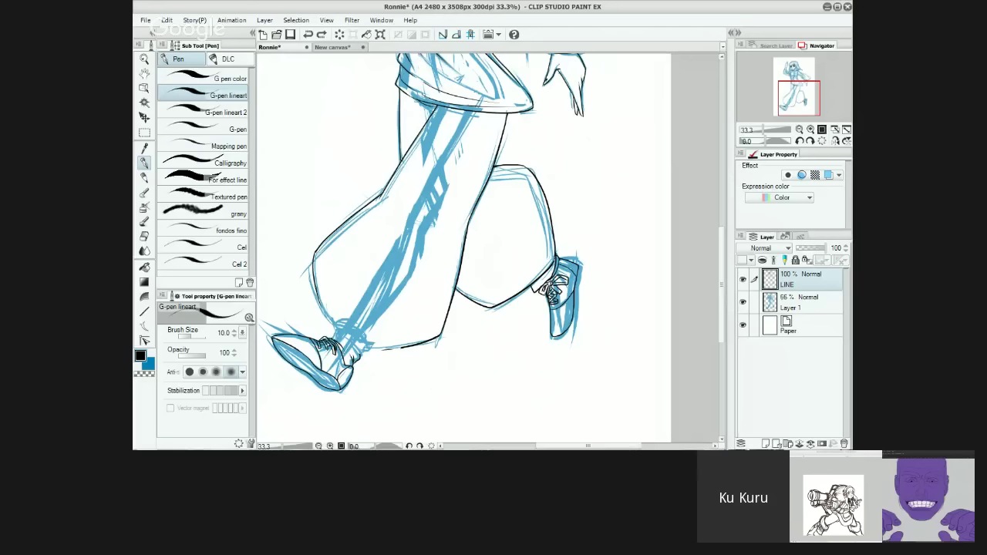
pyautogui.moveTo(320, 302); pyautogui.dragTo(340, 336)
pyautogui.hotkey('ctrl', 'z')
pyautogui.hotkey('ctrl', 'z')
pyautogui.moveTo(319, 298); pyautogui.dragTo(339, 329)
pyautogui.hotkey('ctrl', 'z')
pyautogui.hotkey('ctrl', 'z')
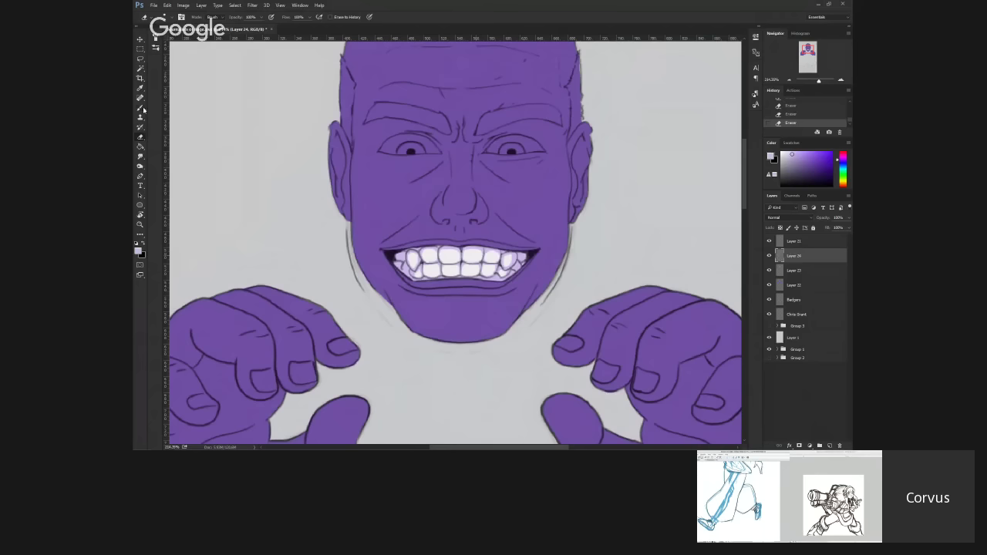
# Step: Switch to Photoshop, paint the white of the villain's left eye pale lavender and erase the spill along its lower lid
pyautogui.press('b')
pyautogui.moveTo(512, 311); pyautogui.dragTo(502, 325)
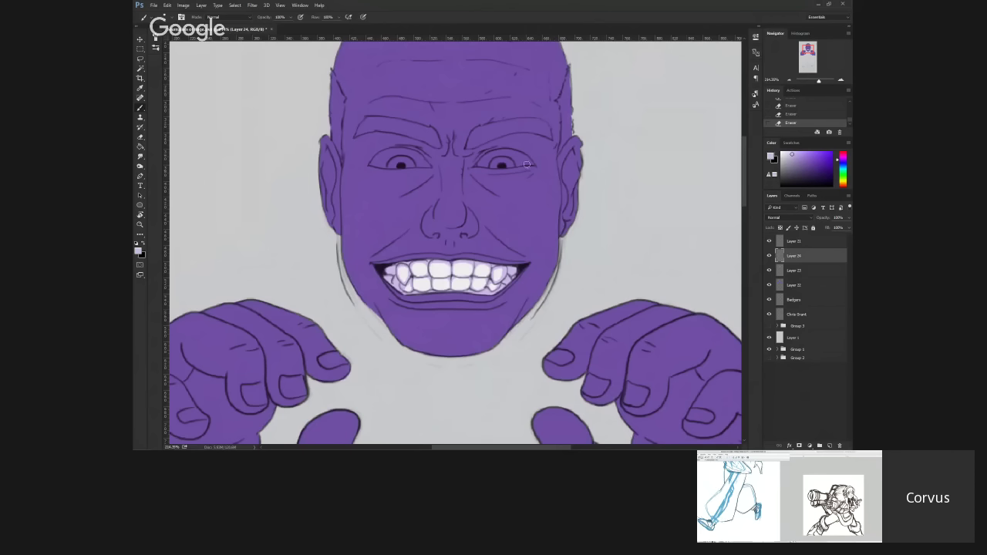
pyautogui.moveTo(531, 165)
pyautogui.mouseDown()
pyautogui.moveTo(508, 153)
pyautogui.moveTo(481, 160)
pyautogui.moveTo(524, 164)
pyautogui.mouseUp()
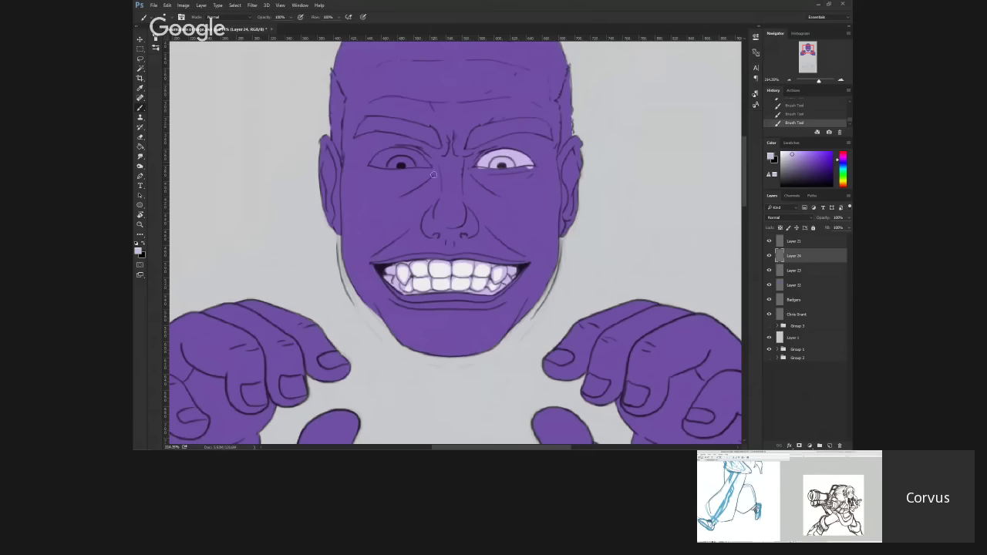
pyautogui.click(140, 136)
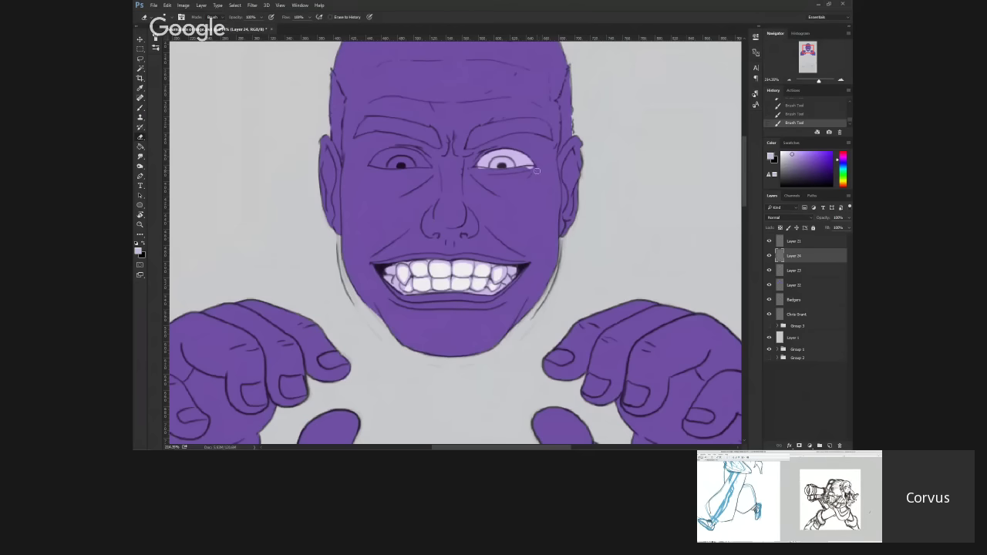
pyautogui.moveTo(527, 169); pyautogui.dragTo(480, 171)
# Step: Paint the white of the villain's other eye pale lavender and erase the spill below the lid
pyautogui.click(140, 110)
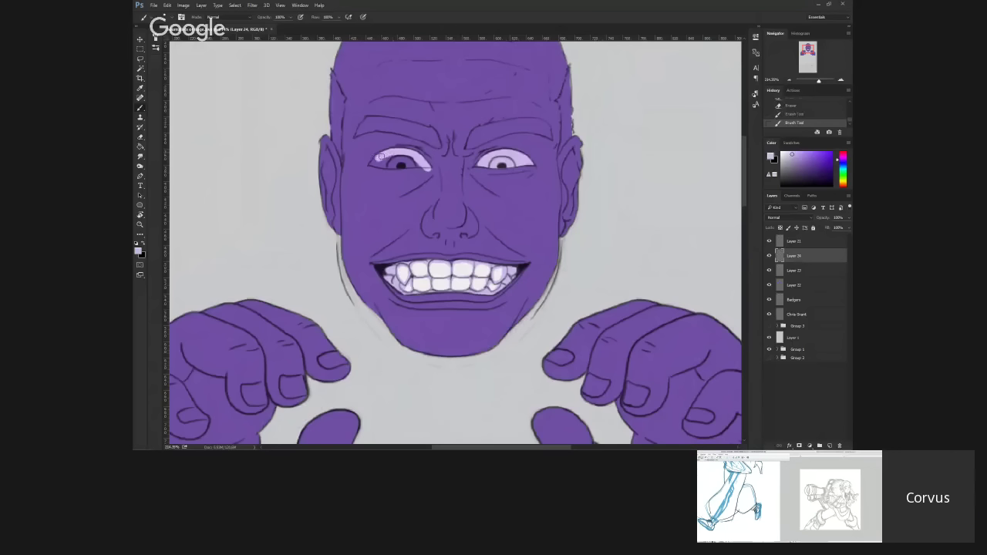
pyautogui.moveTo(381, 155)
pyautogui.mouseDown()
pyautogui.moveTo(371, 166)
pyautogui.moveTo(423, 164)
pyautogui.moveTo(375, 153)
pyautogui.moveTo(369, 162)
pyautogui.mouseUp()
pyautogui.press('e')
pyautogui.moveTo(437, 170); pyautogui.dragTo(363, 167)
# Step: Look over the villain's coloured eyes, teeth, head and hands
pyautogui.click(141, 109)
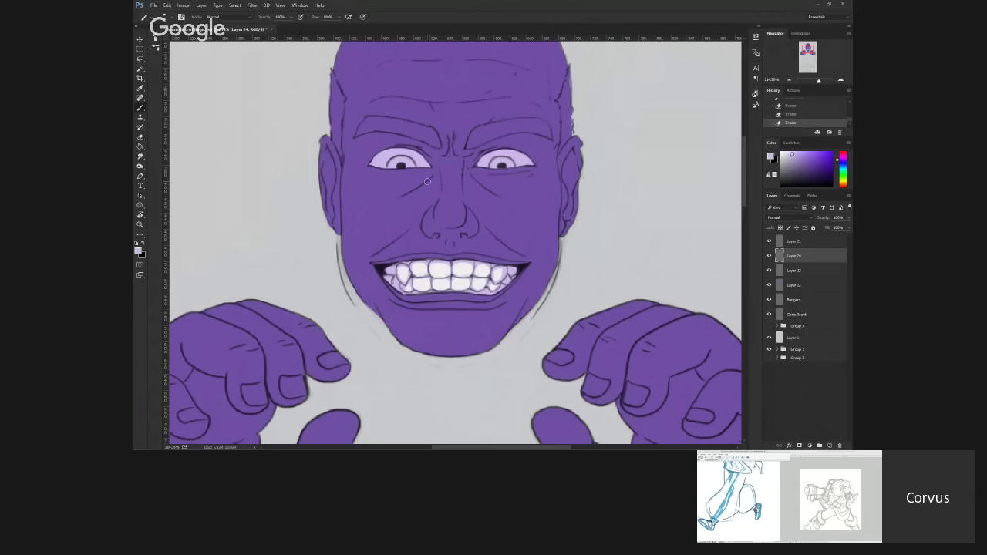
pyautogui.moveTo(408, 202); pyautogui.dragTo(416, 142)
pyautogui.moveTo(509, 161); pyautogui.dragTo(491, 217)
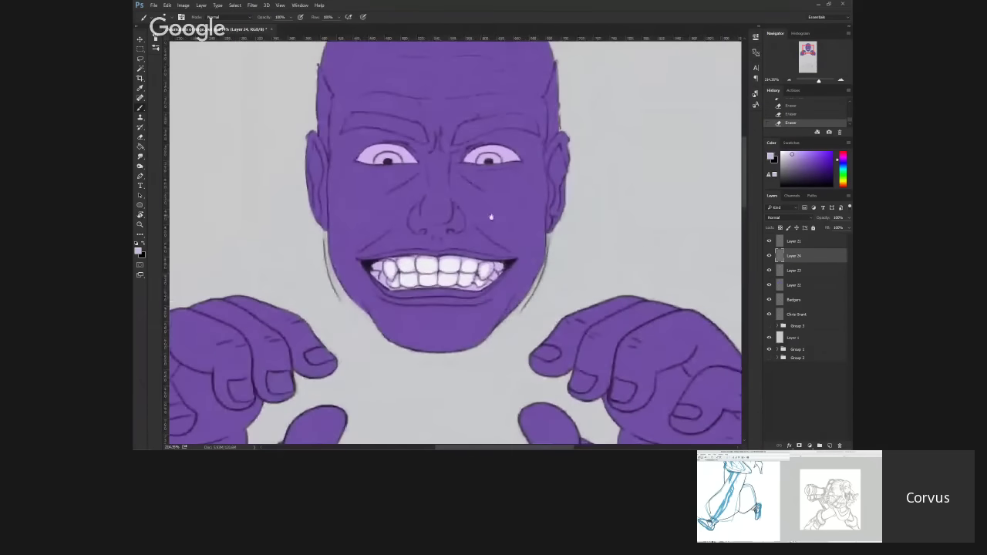
pyautogui.moveTo(465, 161); pyautogui.dragTo(417, 285)
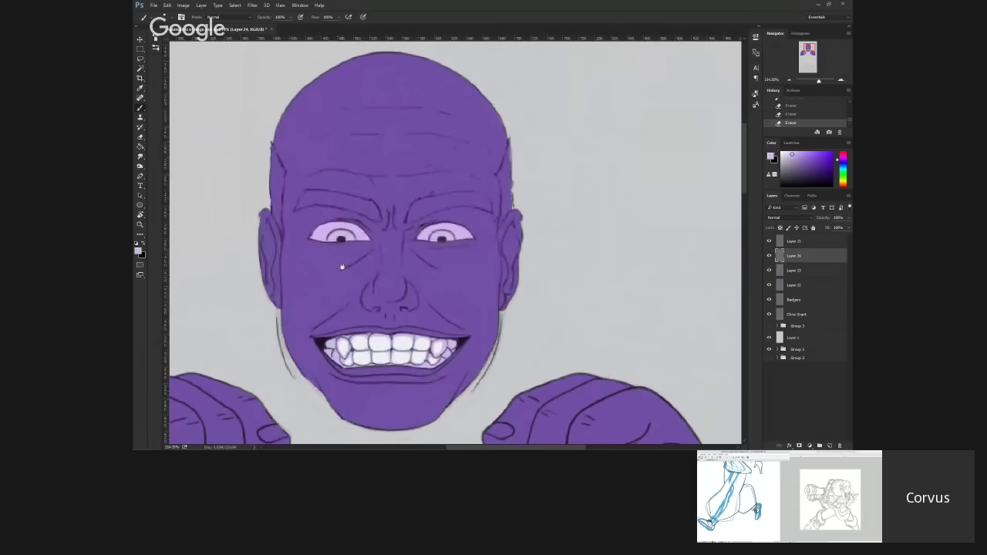
pyautogui.moveTo(452, 192); pyautogui.dragTo(502, 141)
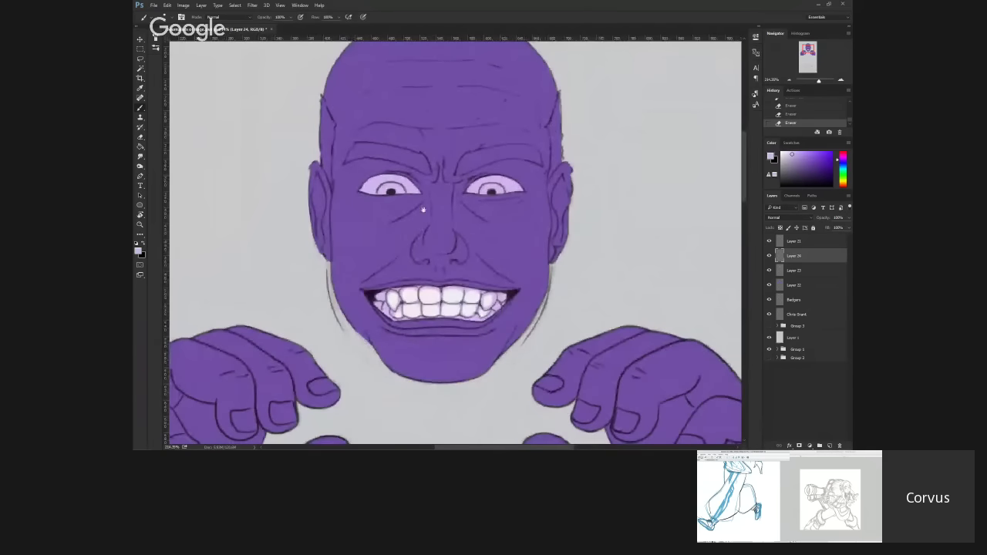
pyautogui.moveTo(423, 209); pyautogui.dragTo(459, 185)
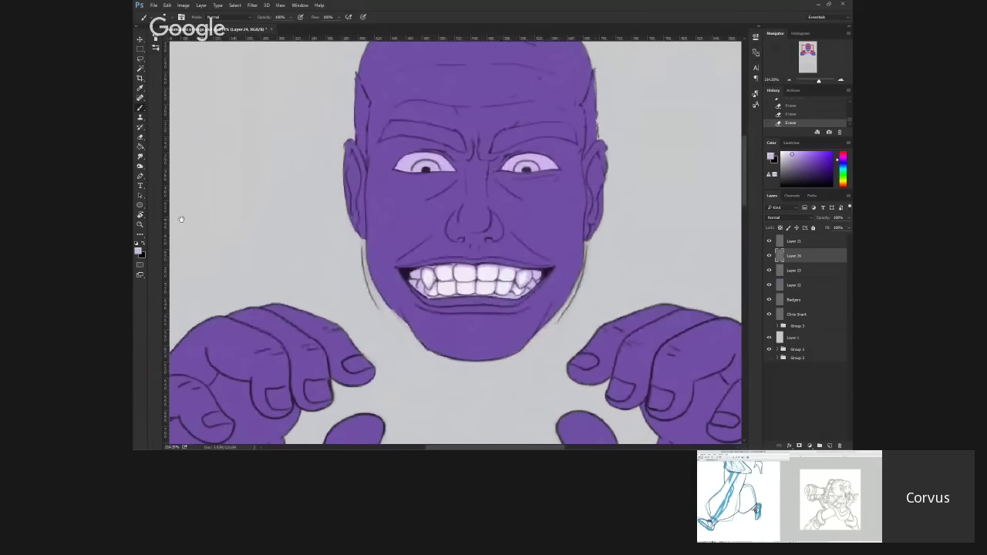
pyautogui.scroll(-3, 554, 322)
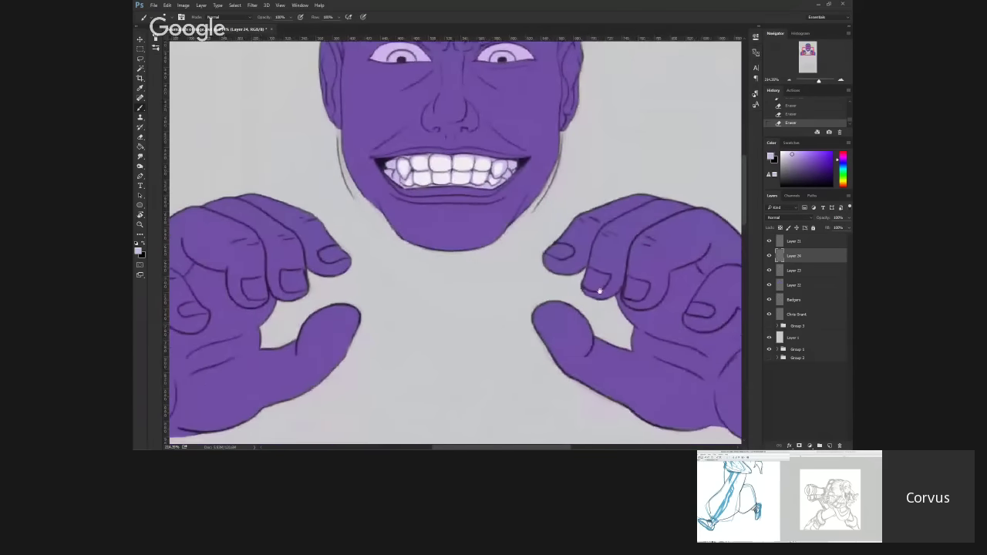
pyautogui.moveTo(599, 291); pyautogui.dragTo(549, 410)
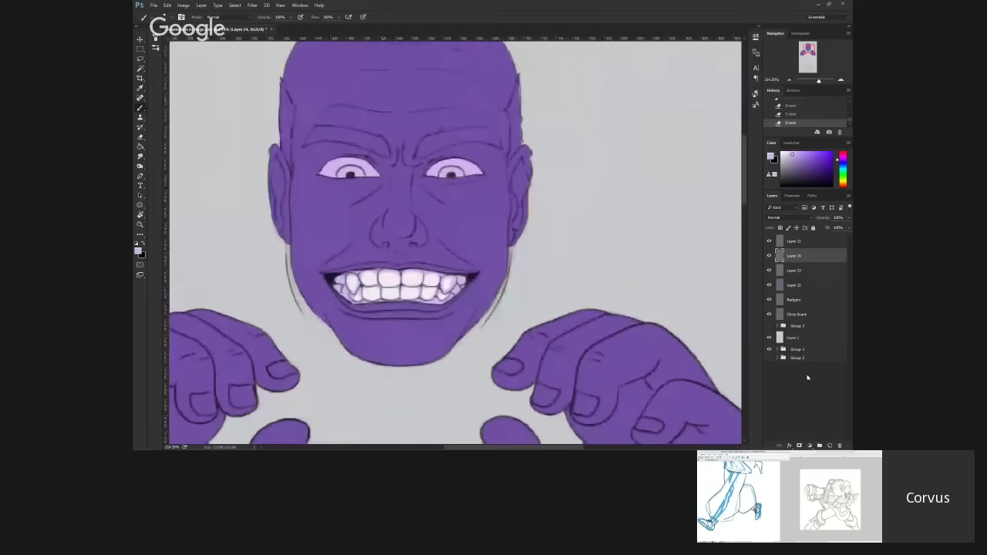
# Step: Add a layer above the teeth and eye colour layer and set the foreground colour from the villain's purple forehead
pyautogui.click(830, 446)
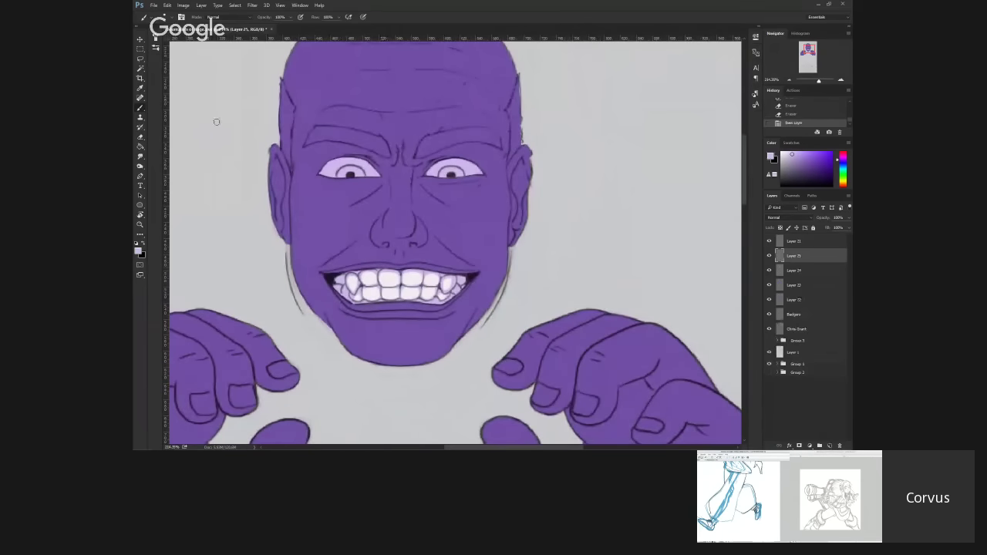
pyautogui.press('i')
pyautogui.click(460, 94)
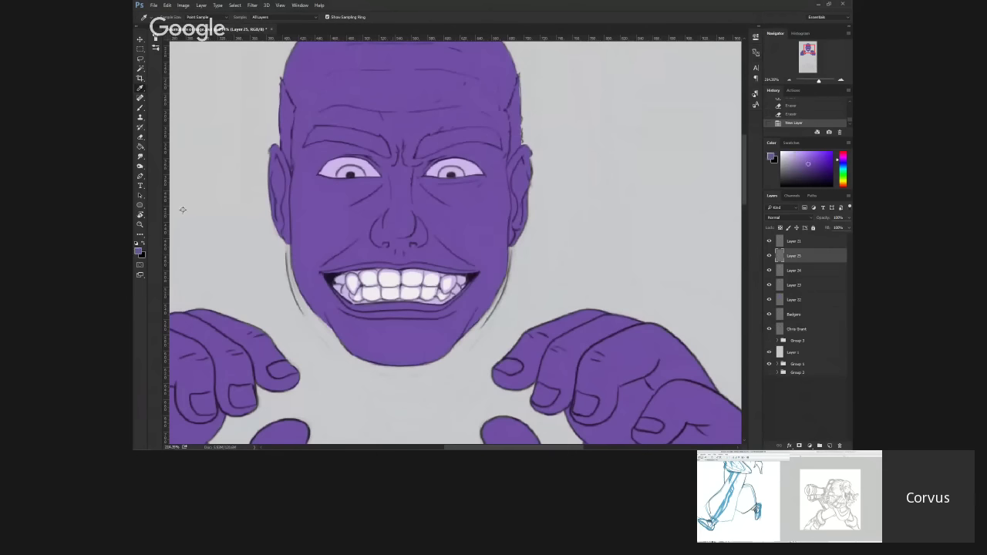
pyautogui.click(140, 252)
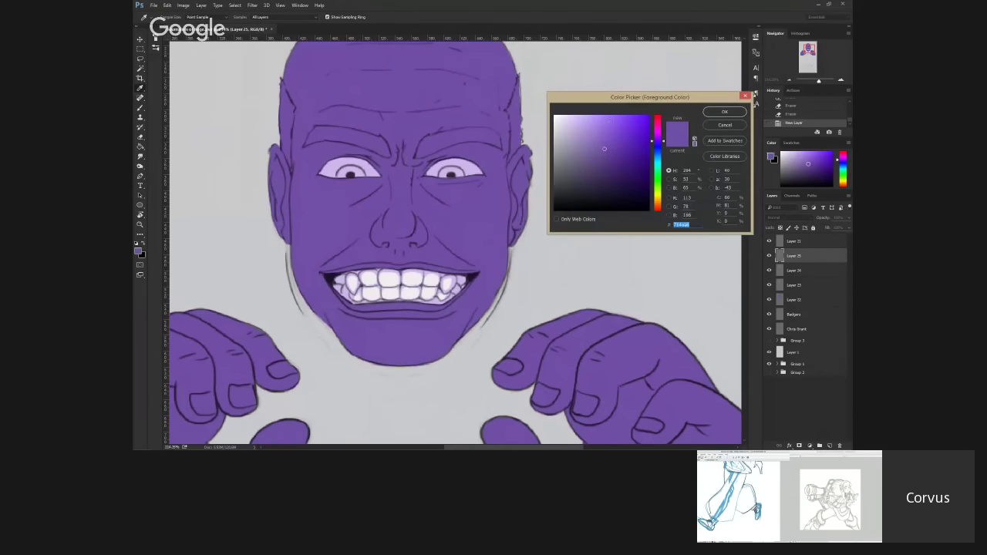
pyautogui.click(724, 112)
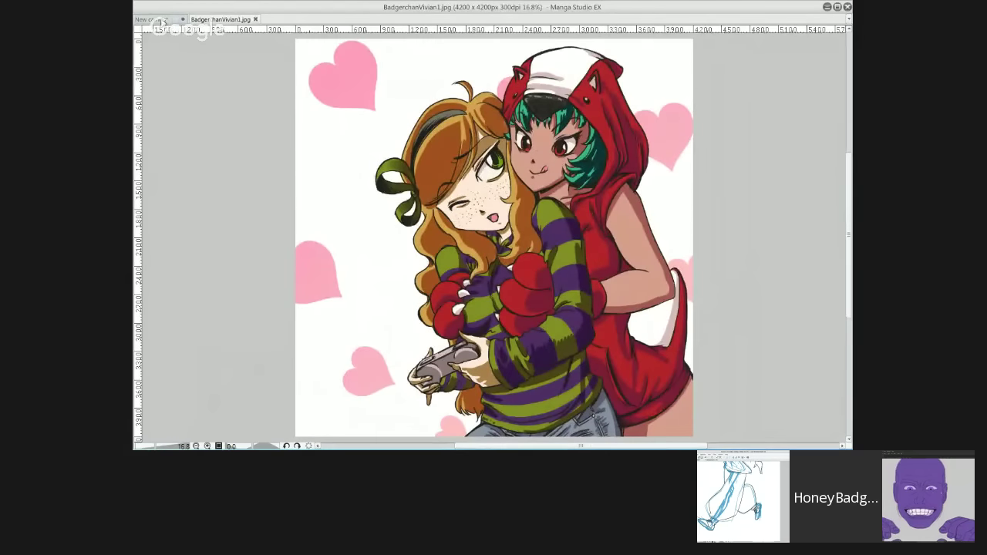
# Step: Switch to Manga Studio EX and return from the BadgerchanVivian1.jpg reference to the cannon girl canvas
pyautogui.hotkey('ctrl', 'Tab')
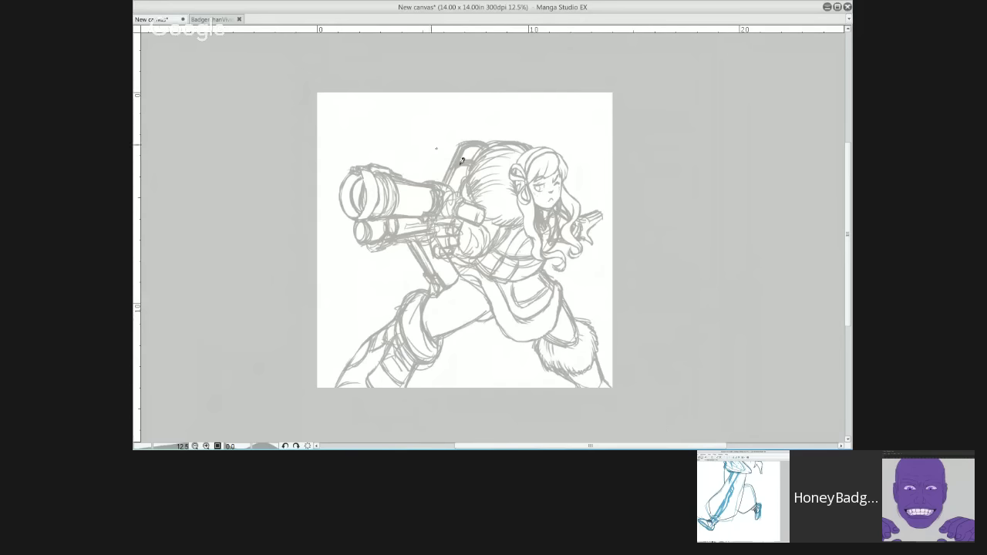
# Step: Check the BadgerchanVivian1.jpg reference and return to the cannon girl canvas to examine her sketched legs
pyautogui.click(210, 19)
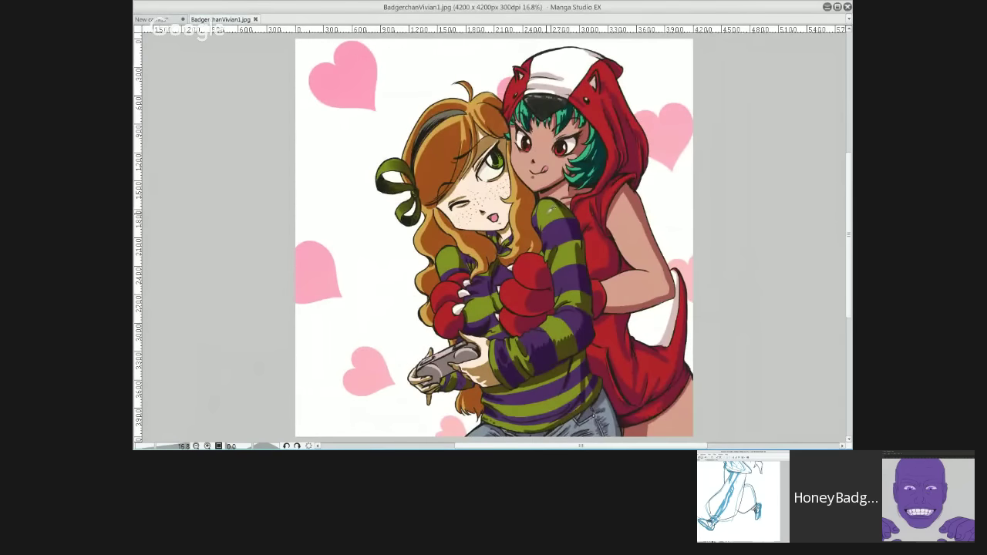
pyautogui.click(162, 19)
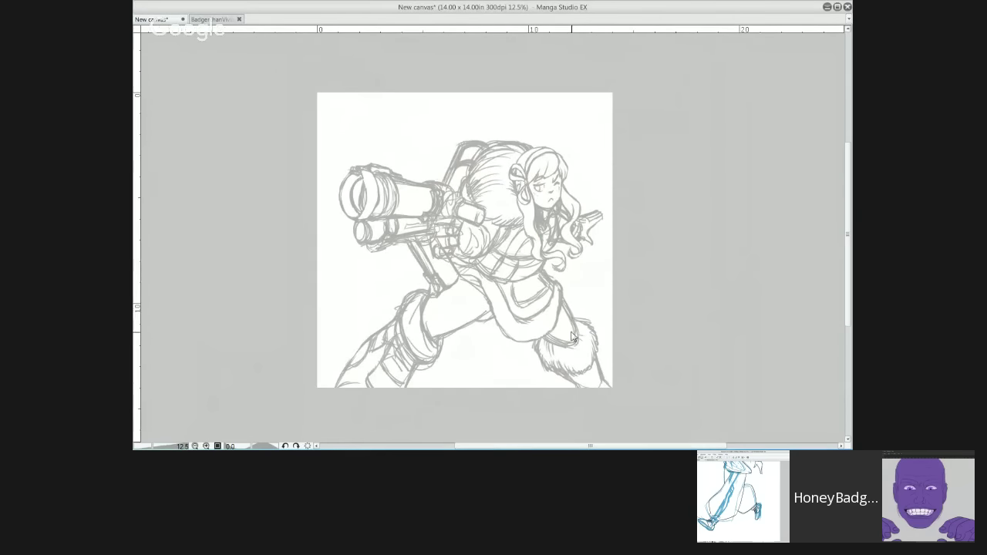
pyautogui.scroll(3, 572, 337)
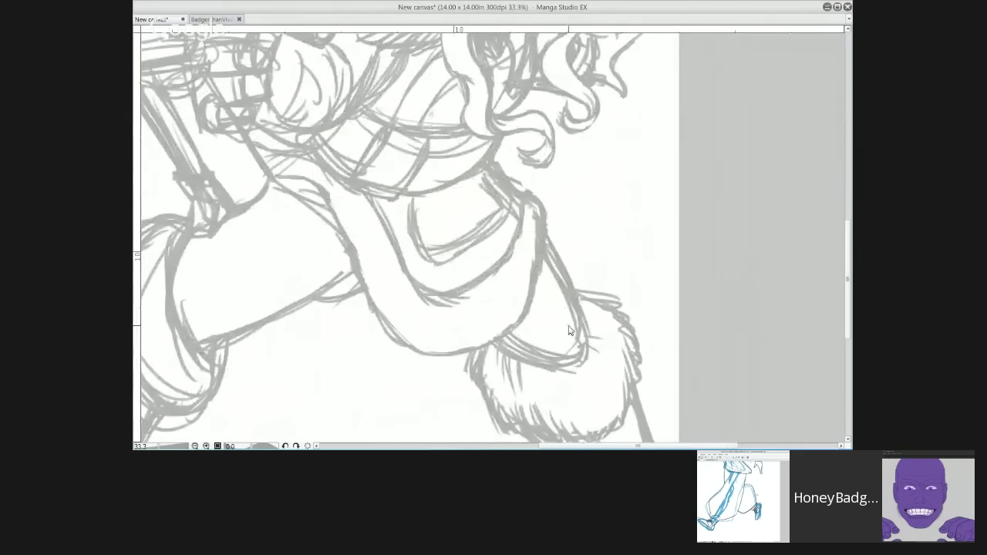
pyautogui.scroll(-1, 569, 330)
pyautogui.moveTo(452, 374)
pyautogui.mouseDown()
pyautogui.moveTo(616, 294)
pyautogui.moveTo(601, 332)
pyautogui.mouseUp()
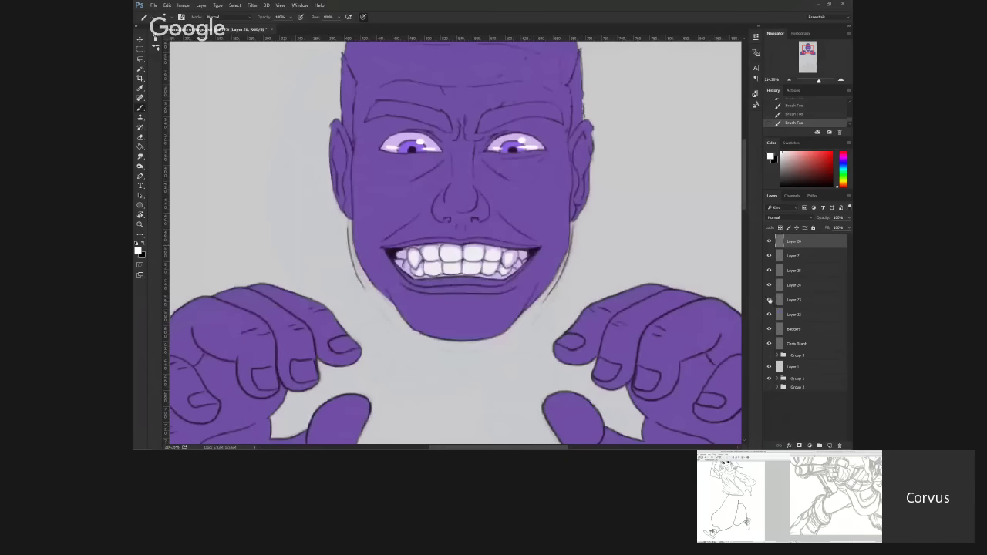
# Step: Hide and show Layer 24 to compare the villain's eyes and teeth with and without it
pyautogui.click(769, 285)
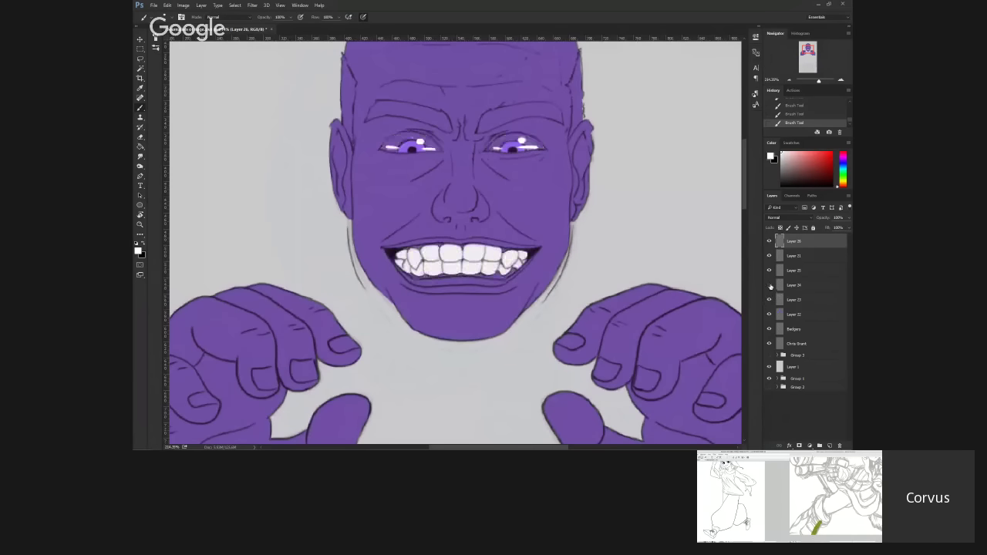
pyautogui.click(769, 285)
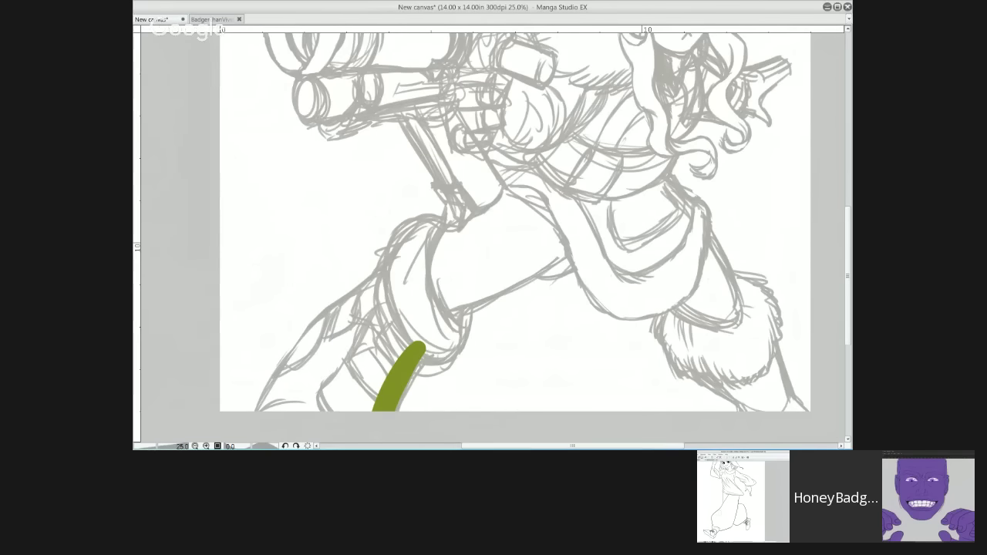
# Step: Block in the cannon girl's front boot, its thick cuff and the thigh above it with flat olive green
pyautogui.moveTo(415, 356)
pyautogui.mouseDown()
pyautogui.moveTo(386, 408)
pyautogui.moveTo(363, 421)
pyautogui.moveTo(339, 385)
pyautogui.moveTo(288, 418)
pyautogui.moveTo(305, 371)
pyautogui.moveTo(266, 407)
pyautogui.moveTo(333, 317)
pyautogui.mouseUp()
pyautogui.moveTo(298, 358)
pyautogui.mouseDown()
pyautogui.moveTo(390, 279)
pyautogui.moveTo(395, 297)
pyautogui.moveTo(399, 287)
pyautogui.moveTo(370, 290)
pyautogui.moveTo(382, 278)
pyautogui.moveTo(370, 286)
pyautogui.moveTo(408, 235)
pyautogui.moveTo(429, 225)
pyautogui.moveTo(438, 231)
pyautogui.moveTo(399, 281)
pyautogui.moveTo(408, 291)
pyautogui.moveTo(431, 247)
pyautogui.moveTo(435, 311)
pyautogui.moveTo(451, 314)
pyautogui.moveTo(445, 305)
pyautogui.moveTo(456, 326)
pyautogui.moveTo(435, 336)
pyautogui.moveTo(446, 336)
pyautogui.moveTo(407, 327)
pyautogui.moveTo(443, 352)
pyautogui.moveTo(460, 311)
pyautogui.moveTo(421, 352)
pyautogui.mouseUp()
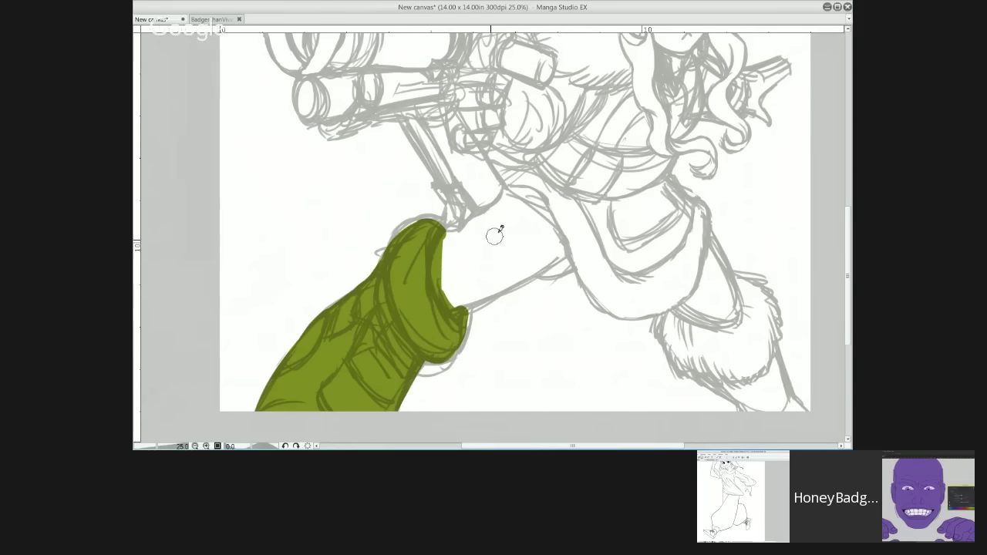
pyautogui.moveTo(447, 254)
pyautogui.mouseDown()
pyautogui.moveTo(482, 220)
pyautogui.moveTo(425, 276)
pyautogui.moveTo(526, 232)
pyautogui.moveTo(446, 288)
pyautogui.moveTo(500, 277)
pyautogui.moveTo(451, 303)
pyautogui.moveTo(560, 249)
pyautogui.moveTo(448, 309)
pyautogui.moveTo(560, 247)
pyautogui.moveTo(483, 270)
pyautogui.mouseUp()
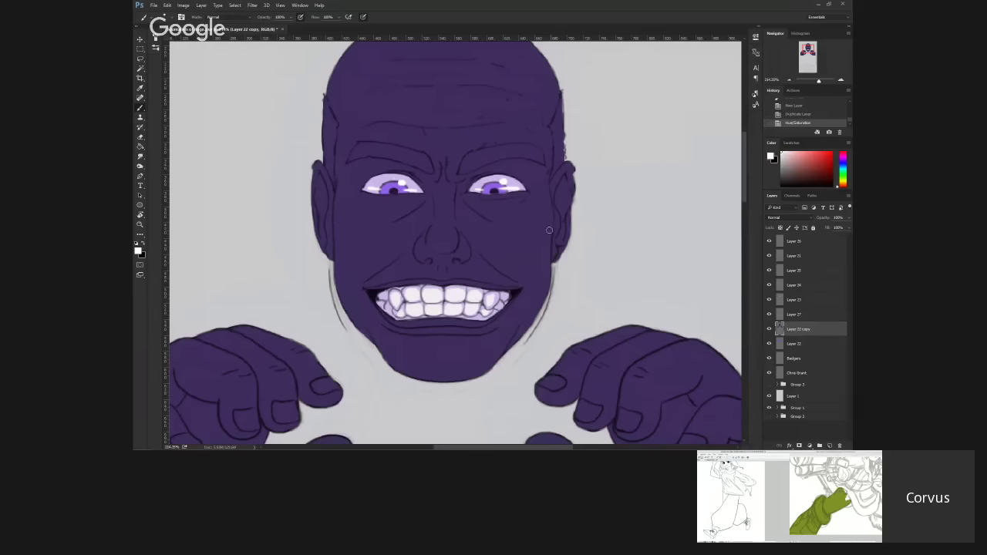
pyautogui.moveTo(529, 189)
pyautogui.mouseDown()
pyautogui.moveTo(539, 223)
pyautogui.moveTo(563, 235)
pyautogui.mouseUp()
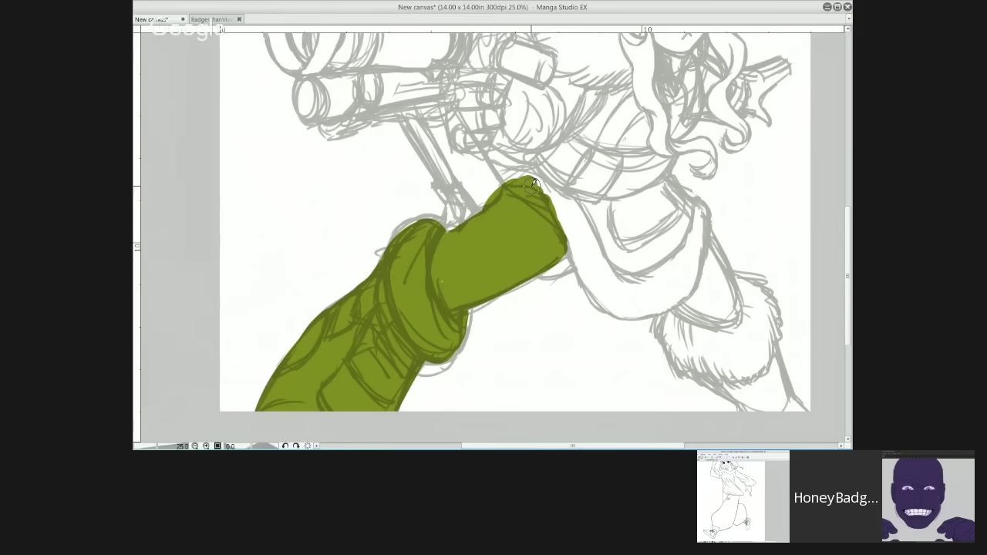
# Step: Fill the upper edge of the front thigh and the diagonal support below the cannon with olive green
pyautogui.moveTo(534, 182)
pyautogui.mouseDown()
pyautogui.moveTo(463, 165)
pyautogui.moveTo(520, 204)
pyautogui.moveTo(497, 187)
pyautogui.moveTo(469, 223)
pyautogui.mouseUp()
pyautogui.moveTo(410, 114)
pyautogui.mouseDown()
pyautogui.moveTo(466, 208)
pyautogui.moveTo(413, 110)
pyautogui.moveTo(463, 160)
pyautogui.moveTo(439, 98)
pyautogui.moveTo(504, 202)
pyautogui.mouseUp()
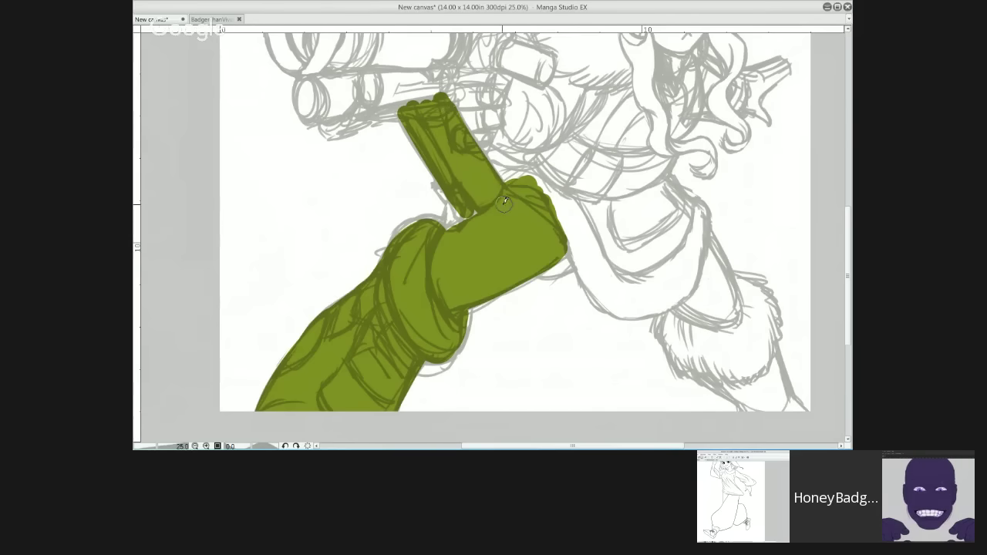
pyautogui.moveTo(456, 226)
pyautogui.mouseDown()
pyautogui.moveTo(441, 181)
pyautogui.moveTo(460, 202)
pyautogui.moveTo(454, 223)
pyautogui.moveTo(443, 189)
pyautogui.mouseUp()
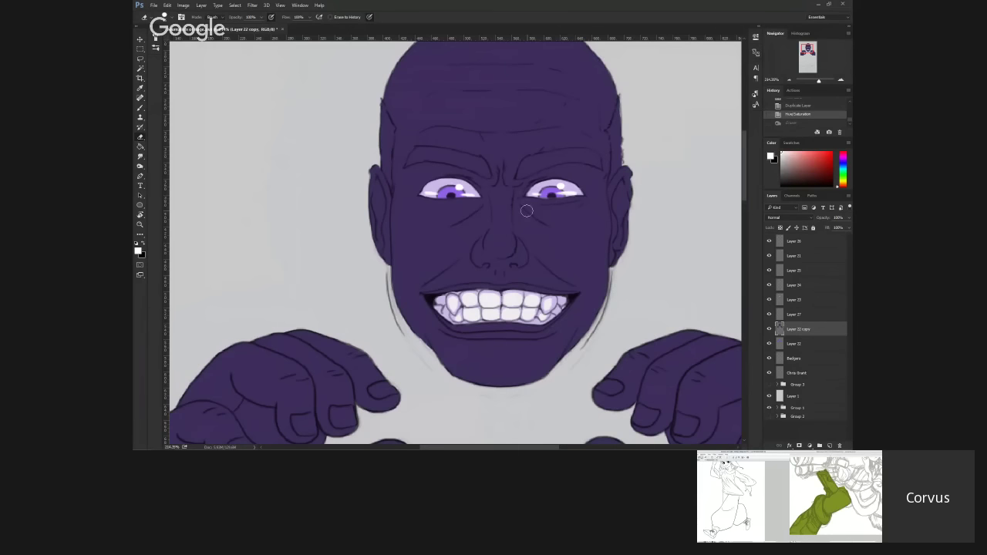
# Step: Start filling the cannon's lower barrel olive green and try erasing the villain's dark shading layer around one eye and brow
pyautogui.moveTo(588, 201)
pyautogui.mouseDown()
pyautogui.moveTo(568, 214)
pyautogui.moveTo(529, 211)
pyautogui.mouseUp()
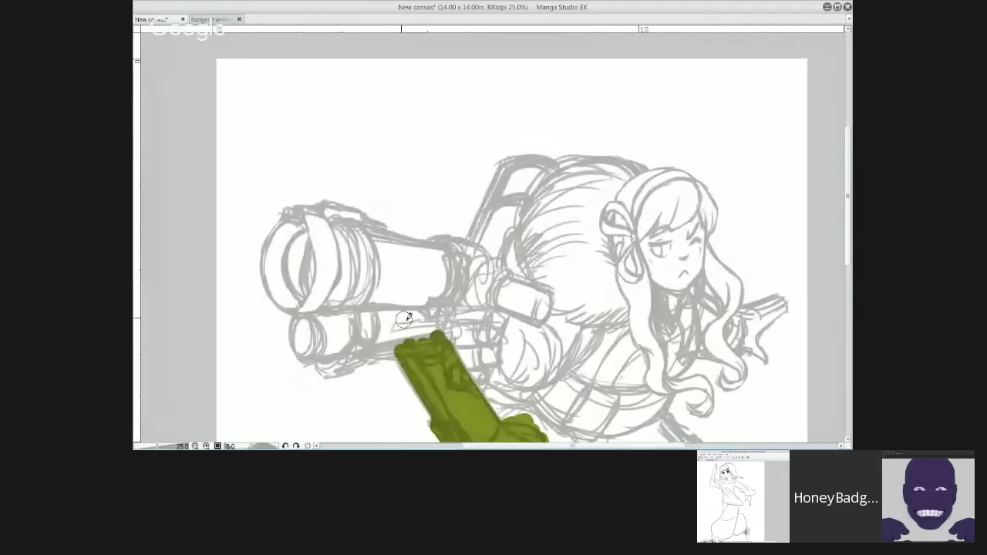
pyautogui.moveTo(303, 345)
pyautogui.mouseDown()
pyautogui.moveTo(304, 320)
pyautogui.moveTo(309, 340)
pyautogui.mouseUp()
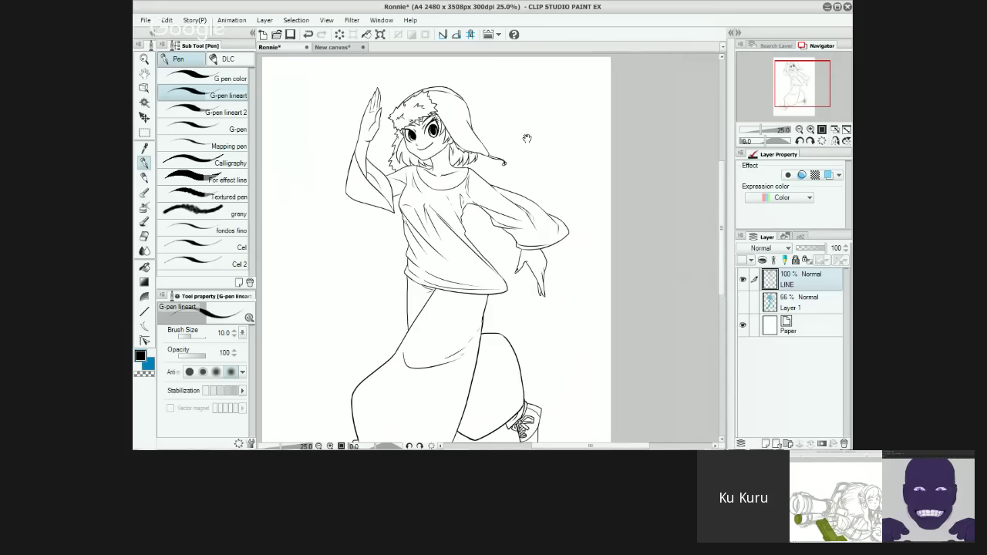
pyautogui.moveTo(527, 138); pyautogui.dragTo(542, 121)
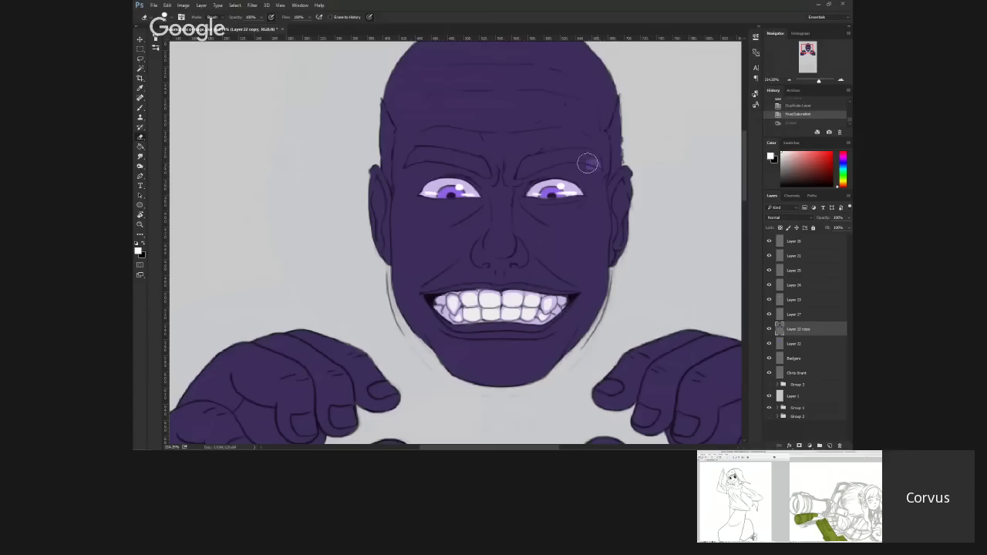
pyautogui.moveTo(587, 162); pyautogui.dragTo(525, 169)
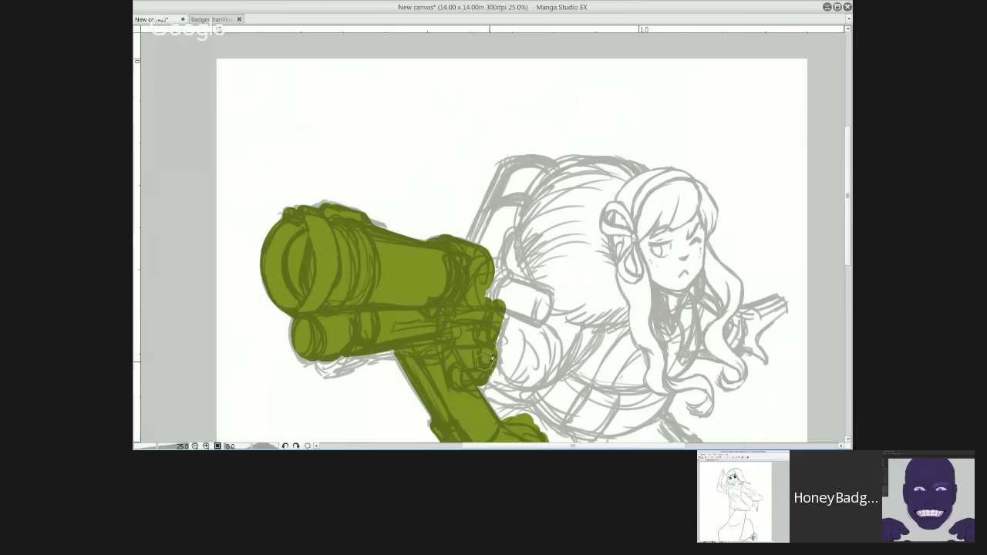
# Step: Fill the girl's gloved hand and arm, the backpack frame and the large fur bundle with olive green
pyautogui.moveTo(471, 370)
pyautogui.mouseDown()
pyautogui.moveTo(526, 390)
pyautogui.moveTo(493, 374)
pyautogui.mouseUp()
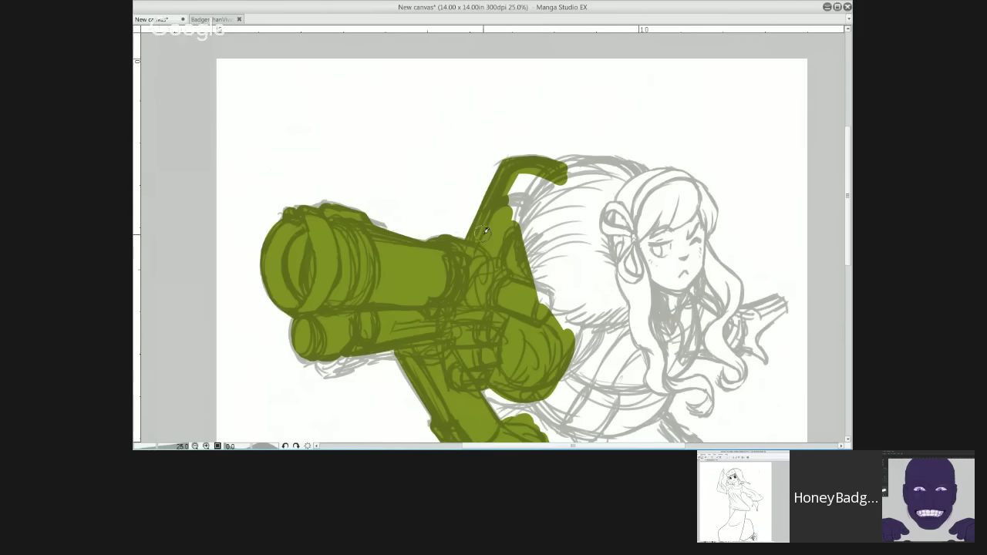
pyautogui.moveTo(515, 189)
pyautogui.mouseDown()
pyautogui.moveTo(534, 171)
pyautogui.moveTo(548, 176)
pyautogui.moveTo(530, 218)
pyautogui.moveTo(515, 190)
pyautogui.moveTo(560, 172)
pyautogui.moveTo(527, 161)
pyautogui.moveTo(580, 170)
pyautogui.moveTo(523, 171)
pyautogui.moveTo(488, 211)
pyautogui.moveTo(510, 167)
pyautogui.moveTo(500, 180)
pyautogui.moveTo(533, 162)
pyautogui.moveTo(502, 175)
pyautogui.moveTo(516, 159)
pyautogui.moveTo(589, 171)
pyautogui.moveTo(552, 180)
pyautogui.moveTo(539, 241)
pyautogui.moveTo(549, 320)
pyautogui.moveTo(563, 236)
pyautogui.moveTo(555, 267)
pyautogui.moveTo(580, 268)
pyautogui.moveTo(596, 168)
pyautogui.moveTo(571, 173)
pyautogui.moveTo(618, 169)
pyautogui.moveTo(576, 159)
pyautogui.moveTo(621, 162)
pyautogui.moveTo(647, 191)
pyautogui.moveTo(615, 164)
pyautogui.moveTo(645, 172)
pyautogui.moveTo(633, 166)
pyautogui.moveTo(663, 187)
pyautogui.moveTo(573, 205)
pyautogui.mouseUp()
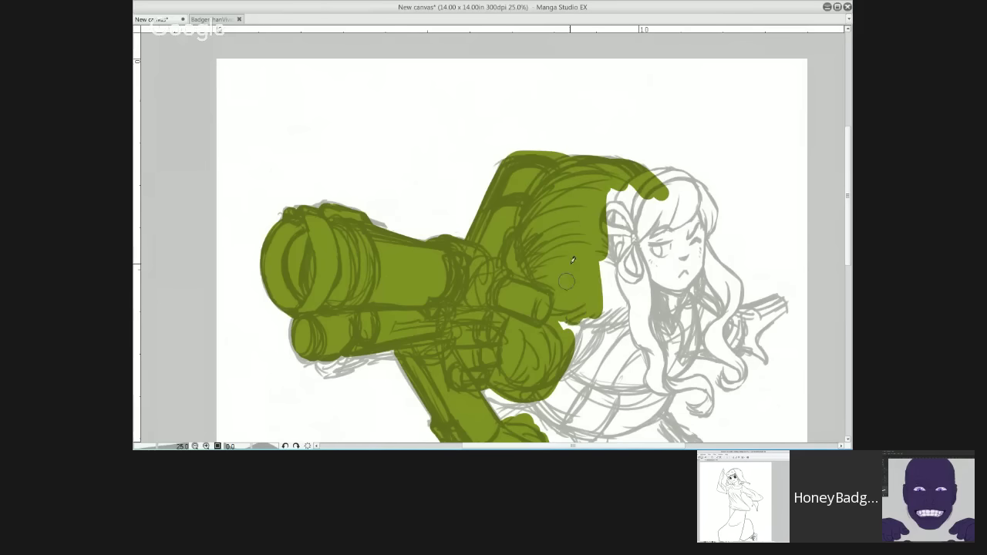
# Step: Fill the girl's torso, belt, tunic skirt and the hair lock over her chest with olive green
pyautogui.moveTo(657, 360); pyautogui.dragTo(481, 189)
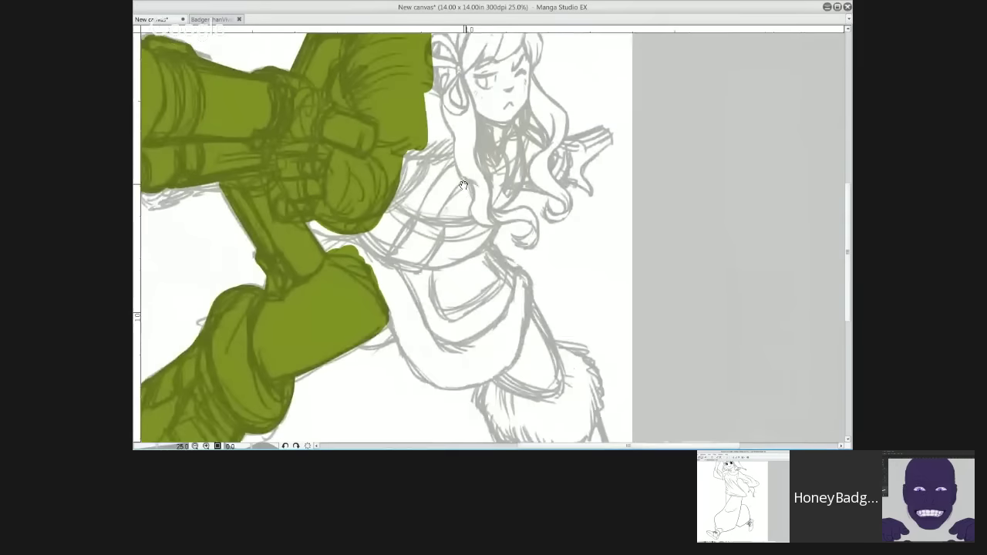
pyautogui.moveTo(328, 254)
pyautogui.mouseDown()
pyautogui.moveTo(332, 224)
pyautogui.moveTo(381, 283)
pyautogui.moveTo(370, 215)
pyautogui.moveTo(389, 309)
pyautogui.moveTo(357, 335)
pyautogui.moveTo(395, 315)
pyautogui.moveTo(363, 339)
pyautogui.moveTo(439, 380)
pyautogui.moveTo(499, 364)
pyautogui.moveTo(524, 323)
pyautogui.moveTo(527, 282)
pyautogui.moveTo(498, 272)
pyautogui.moveTo(522, 284)
pyautogui.moveTo(494, 284)
pyautogui.moveTo(498, 342)
pyautogui.moveTo(437, 272)
pyautogui.moveTo(441, 366)
pyautogui.mouseUp()
pyautogui.moveTo(401, 266)
pyautogui.mouseDown()
pyautogui.moveTo(385, 208)
pyautogui.moveTo(409, 262)
pyautogui.moveTo(420, 193)
pyautogui.moveTo(442, 225)
pyautogui.moveTo(467, 232)
pyautogui.moveTo(485, 230)
pyautogui.moveTo(495, 205)
pyautogui.mouseUp()
pyautogui.moveTo(488, 158)
pyautogui.mouseDown()
pyautogui.moveTo(483, 216)
pyautogui.moveTo(444, 108)
pyautogui.moveTo(413, 158)
pyautogui.mouseUp()
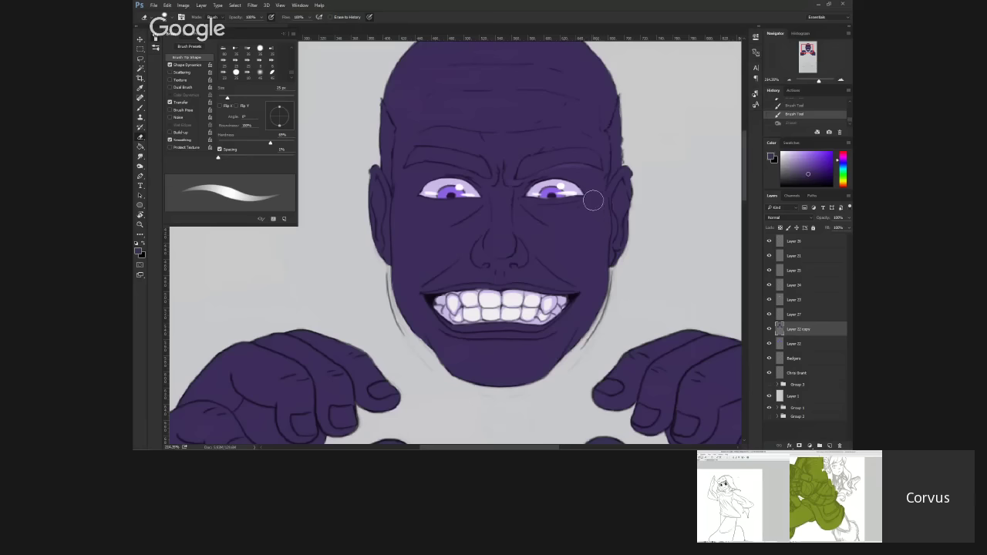
# Step: Erase the villain's dark shading layer below one eye to bring out lighter purple on the cheek
pyautogui.moveTo(594, 201)
pyautogui.mouseDown()
pyautogui.moveTo(569, 218)
pyautogui.moveTo(534, 219)
pyautogui.mouseUp()
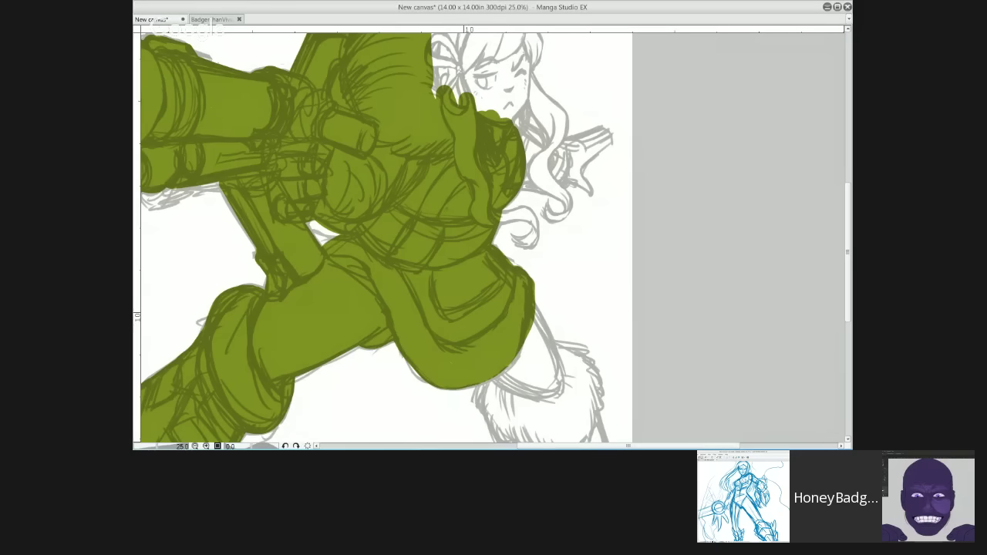
# Step: Fill the girl's rear thigh, fur boot cuff and lower leg with olive green down to the canvas edge
pyautogui.moveTo(501, 367)
pyautogui.mouseDown()
pyautogui.moveTo(533, 389)
pyautogui.moveTo(509, 350)
pyautogui.moveTo(532, 353)
pyautogui.moveTo(516, 297)
pyautogui.moveTo(550, 396)
pyautogui.moveTo(534, 318)
pyautogui.moveTo(540, 364)
pyautogui.moveTo(557, 343)
pyautogui.moveTo(583, 357)
pyautogui.mouseUp()
pyautogui.moveTo(583, 357); pyautogui.dragTo(590, 423)
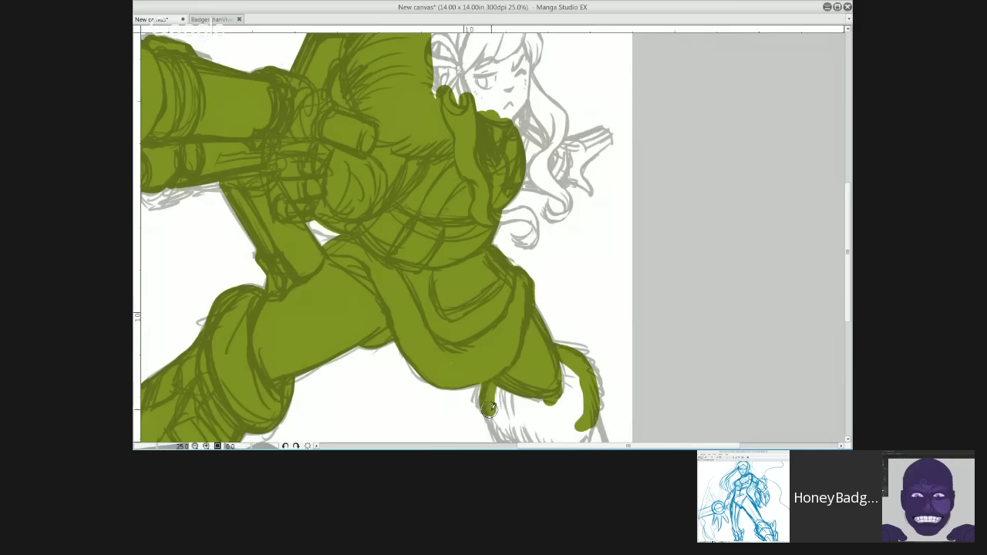
pyautogui.moveTo(480, 385)
pyautogui.mouseDown()
pyautogui.moveTo(503, 420)
pyautogui.moveTo(531, 432)
pyautogui.mouseUp()
pyautogui.moveTo(532, 369)
pyautogui.mouseDown()
pyautogui.moveTo(536, 381)
pyautogui.moveTo(493, 277)
pyautogui.mouseUp()
pyautogui.moveTo(439, 254)
pyautogui.mouseDown()
pyautogui.moveTo(432, 304)
pyautogui.moveTo(494, 312)
pyautogui.mouseUp()
pyautogui.moveTo(445, 273)
pyautogui.mouseDown()
pyautogui.moveTo(470, 297)
pyautogui.moveTo(477, 243)
pyautogui.moveTo(496, 230)
pyautogui.moveTo(517, 238)
pyautogui.moveTo(532, 315)
pyautogui.moveTo(523, 292)
pyautogui.moveTo(519, 262)
pyautogui.moveTo(544, 334)
pyautogui.moveTo(482, 301)
pyautogui.moveTo(491, 292)
pyautogui.moveTo(540, 340)
pyautogui.moveTo(464, 296)
pyautogui.moveTo(507, 337)
pyautogui.moveTo(455, 302)
pyautogui.moveTo(503, 342)
pyautogui.moveTo(501, 328)
pyautogui.moveTo(517, 362)
pyautogui.moveTo(554, 358)
pyautogui.moveTo(534, 330)
pyautogui.moveTo(571, 357)
pyautogui.mouseUp()
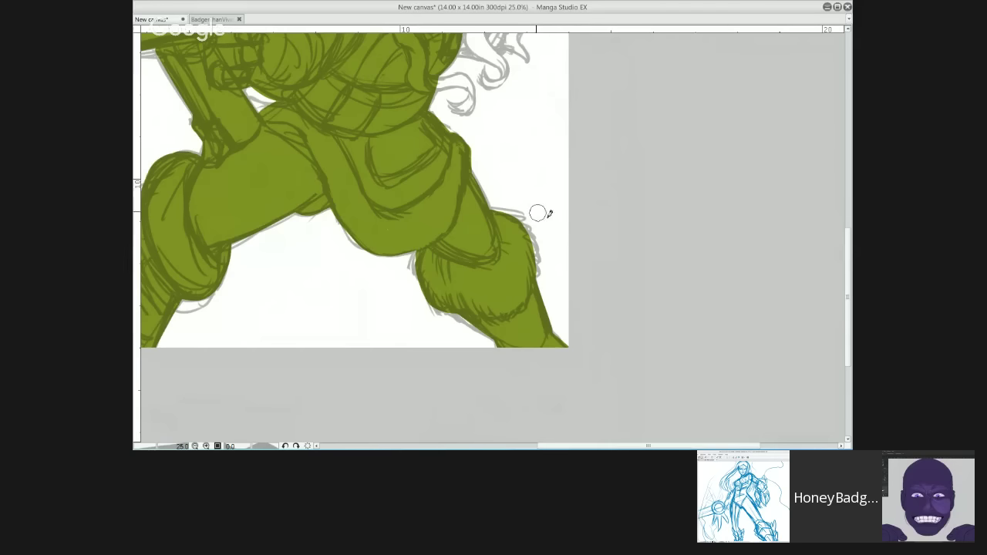
pyautogui.moveTo(495, 213)
pyautogui.mouseDown()
pyautogui.moveTo(524, 232)
pyautogui.moveTo(532, 255)
pyautogui.mouseUp()
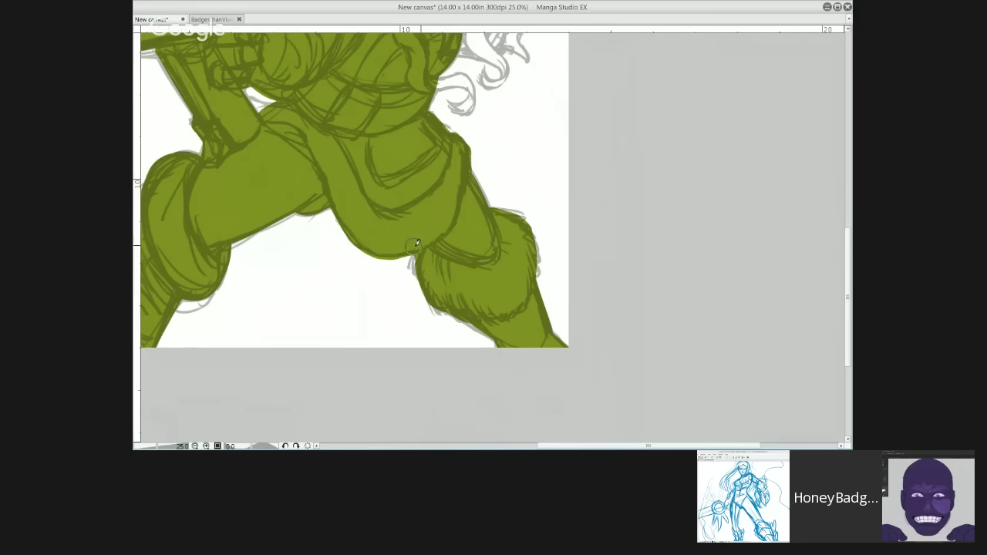
# Step: Fill the girl's head, long hair with its curled ends and outstretched rear hand with olive green
pyautogui.scroll(10, 440, 197)
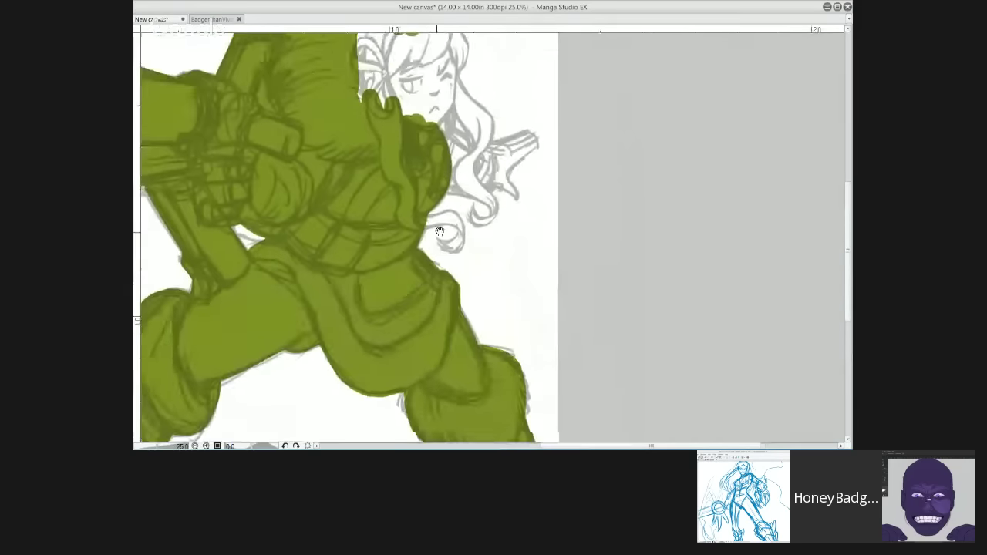
pyautogui.moveTo(385, 250)
pyautogui.mouseDown()
pyautogui.moveTo(400, 171)
pyautogui.moveTo(422, 170)
pyautogui.moveTo(393, 165)
pyautogui.moveTo(423, 166)
pyautogui.moveTo(451, 193)
pyautogui.mouseUp()
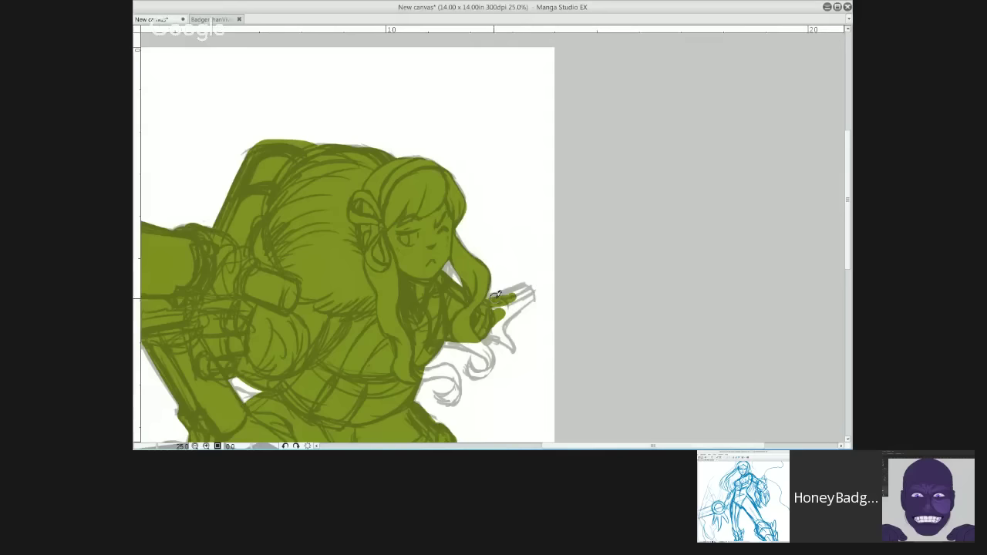
pyautogui.moveTo(493, 304)
pyautogui.mouseDown()
pyautogui.moveTo(531, 283)
pyautogui.moveTo(493, 319)
pyautogui.moveTo(533, 283)
pyautogui.moveTo(503, 334)
pyautogui.moveTo(491, 331)
pyautogui.moveTo(511, 349)
pyautogui.moveTo(464, 320)
pyautogui.moveTo(447, 337)
pyautogui.moveTo(481, 339)
pyautogui.mouseUp()
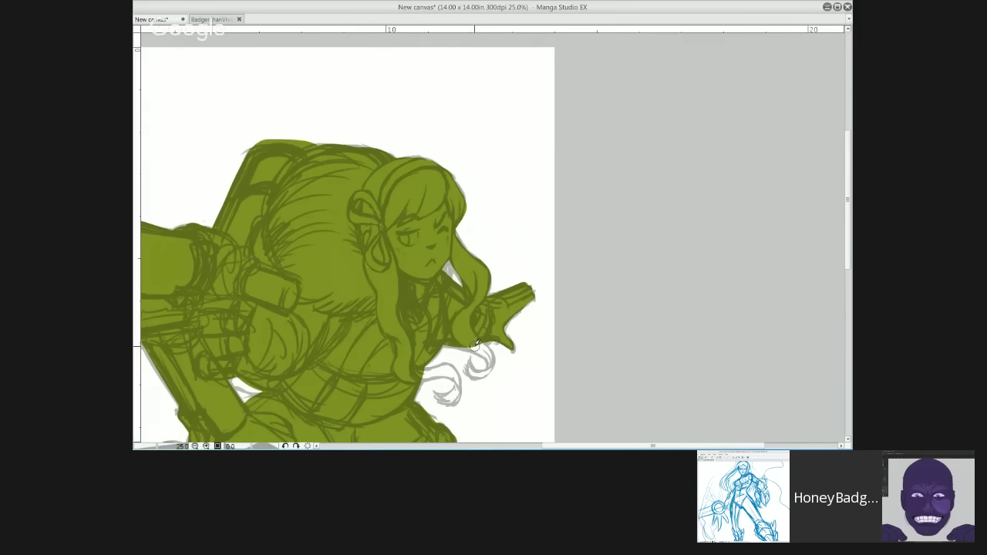
pyautogui.moveTo(475, 344)
pyautogui.mouseDown()
pyautogui.moveTo(484, 370)
pyautogui.moveTo(469, 346)
pyautogui.moveTo(489, 357)
pyautogui.moveTo(481, 343)
pyautogui.moveTo(491, 360)
pyautogui.moveTo(472, 373)
pyautogui.moveTo(469, 352)
pyautogui.moveTo(472, 370)
pyautogui.moveTo(493, 360)
pyautogui.moveTo(480, 373)
pyautogui.moveTo(486, 345)
pyautogui.mouseUp()
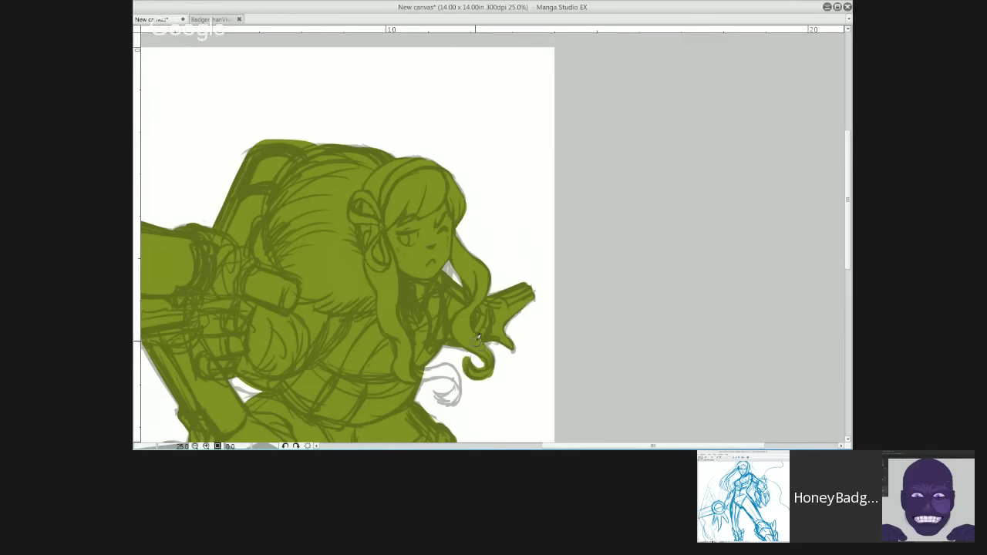
pyautogui.moveTo(419, 375)
pyautogui.mouseDown()
pyautogui.moveTo(451, 364)
pyautogui.moveTo(456, 374)
pyautogui.moveTo(452, 366)
pyautogui.moveTo(455, 392)
pyautogui.moveTo(451, 384)
pyautogui.moveTo(440, 395)
pyautogui.moveTo(457, 396)
pyautogui.moveTo(446, 386)
pyautogui.moveTo(454, 398)
pyautogui.moveTo(462, 380)
pyautogui.moveTo(432, 373)
pyautogui.mouseUp()
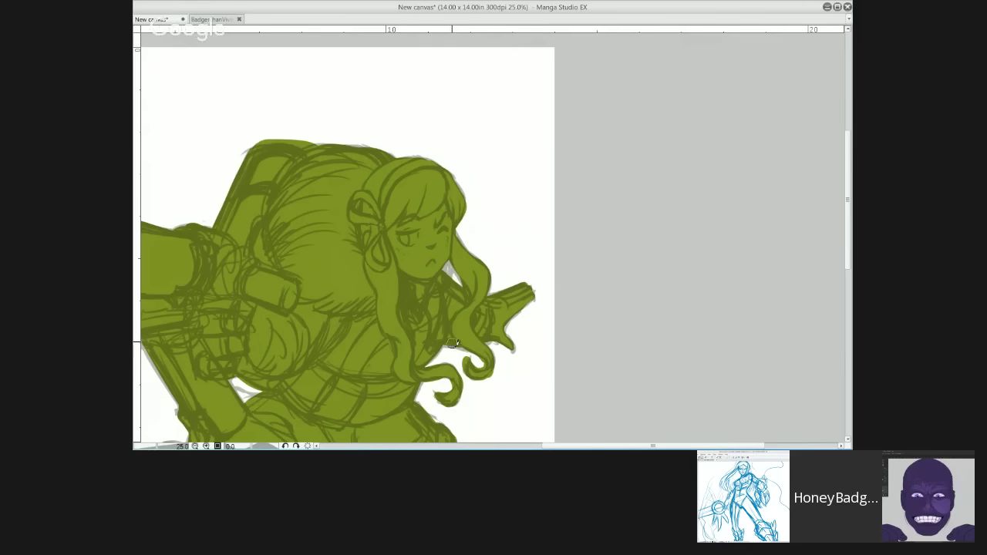
# Step: Fill the small gap between the girl's arm and thigh and the cannon's lower edge with olive green
pyautogui.moveTo(241, 377)
pyautogui.mouseDown()
pyautogui.moveTo(247, 387)
pyautogui.moveTo(240, 379)
pyautogui.mouseUp()
pyautogui.moveTo(340, 389)
pyautogui.mouseDown()
pyautogui.moveTo(486, 278)
pyautogui.moveTo(539, 255)
pyautogui.mouseUp()
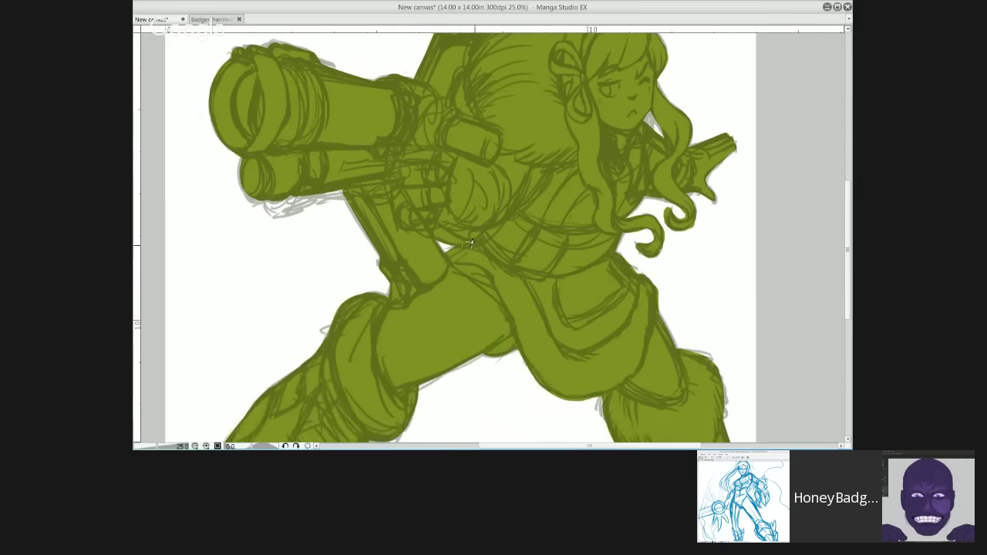
pyautogui.moveTo(417, 262); pyautogui.dragTo(482, 308)
pyautogui.moveTo(338, 249)
pyautogui.mouseDown()
pyautogui.moveTo(386, 233)
pyautogui.moveTo(344, 258)
pyautogui.moveTo(372, 250)
pyautogui.moveTo(387, 220)
pyautogui.moveTo(369, 246)
pyautogui.moveTo(343, 251)
pyautogui.moveTo(373, 251)
pyautogui.moveTo(390, 224)
pyautogui.moveTo(369, 255)
pyautogui.mouseUp()
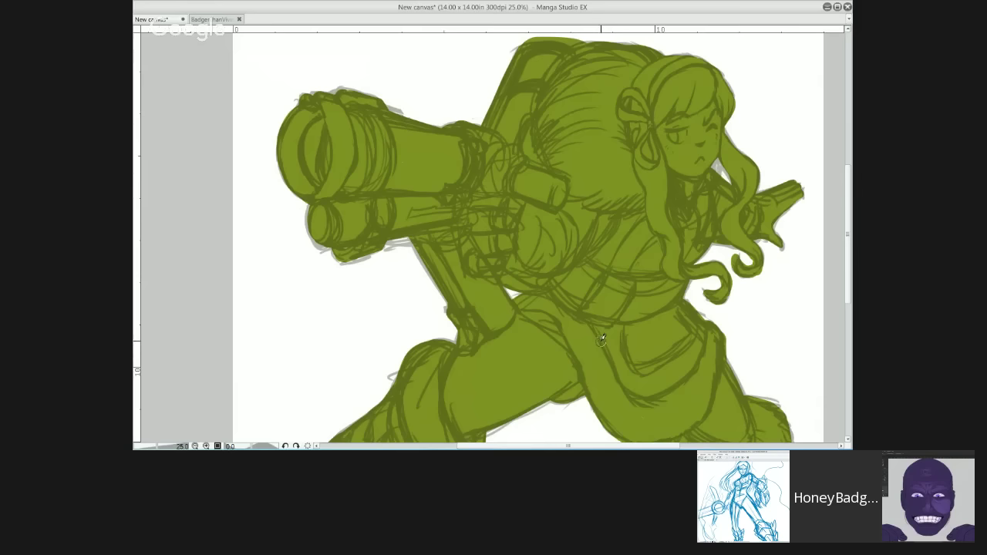
pyautogui.moveTo(658, 290)
pyautogui.mouseDown()
pyautogui.moveTo(580, 353)
pyautogui.moveTo(622, 404)
pyautogui.mouseUp()
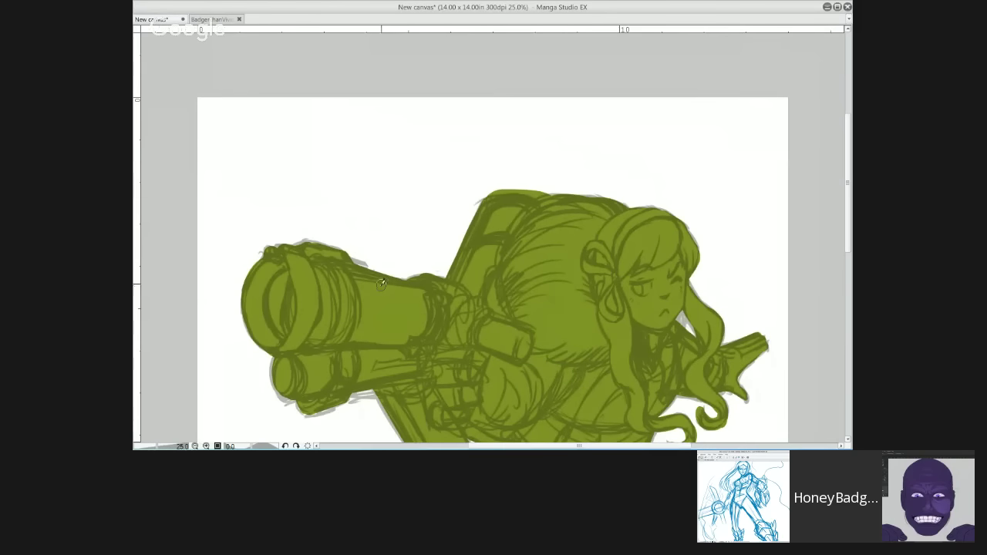
pyautogui.moveTo(529, 348)
pyautogui.mouseDown()
pyautogui.moveTo(626, 244)
pyautogui.moveTo(610, 280)
pyautogui.moveTo(598, 252)
pyautogui.moveTo(630, 316)
pyautogui.moveTo(631, 307)
pyautogui.mouseUp()
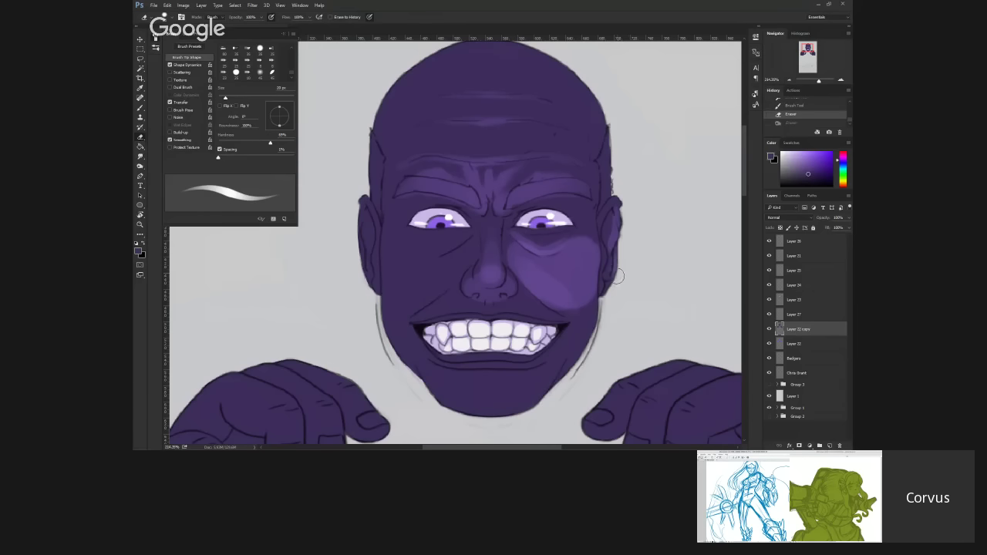
# Step: Erase the villain's dark shading layer beside the ear on the lit side and look over the girl's filled silhouette
pyautogui.moveTo(605, 293); pyautogui.dragTo(608, 262)
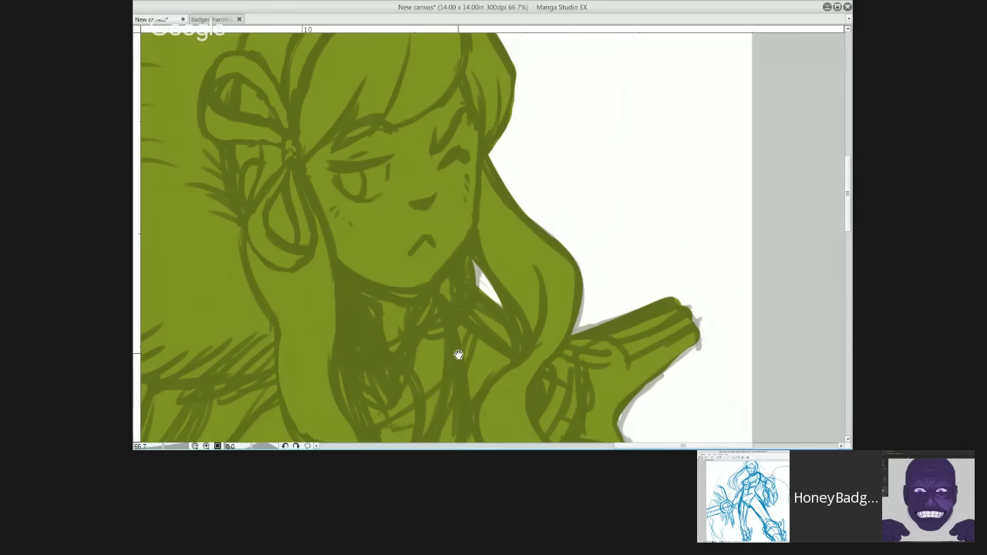
pyautogui.moveTo(456, 352)
pyautogui.mouseDown()
pyautogui.moveTo(562, 319)
pyautogui.moveTo(590, 362)
pyautogui.moveTo(584, 401)
pyautogui.mouseUp()
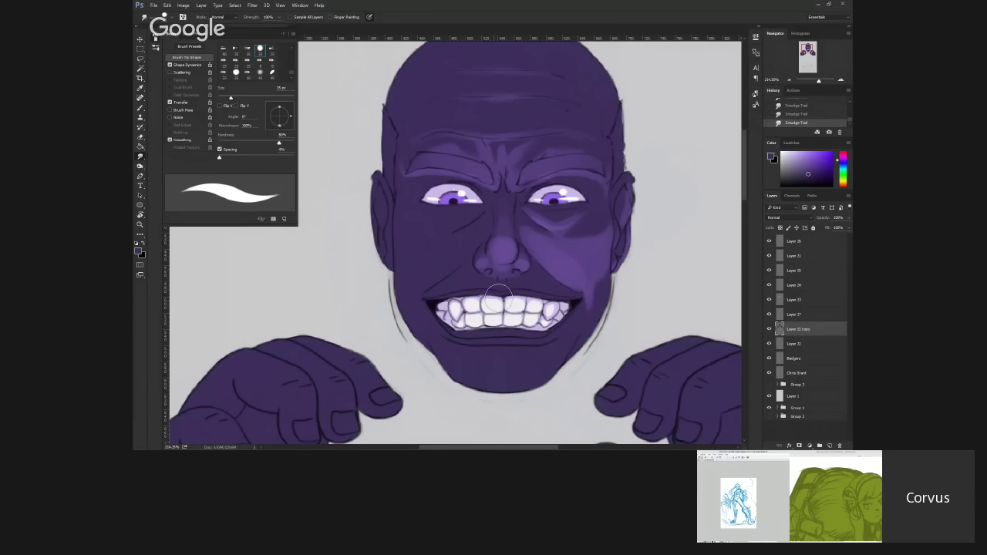
# Step: Try smudging the villain's cheek shading from below the eye toward the nose and undo the last two smudges
pyautogui.moveTo(539, 226)
pyautogui.mouseDown()
pyautogui.moveTo(549, 278)
pyautogui.moveTo(522, 257)
pyautogui.moveTo(484, 265)
pyautogui.mouseUp()
pyautogui.hotkey('ctrl', 'alt', 'z')
pyautogui.hotkey('ctrl', 'alt', 'z')
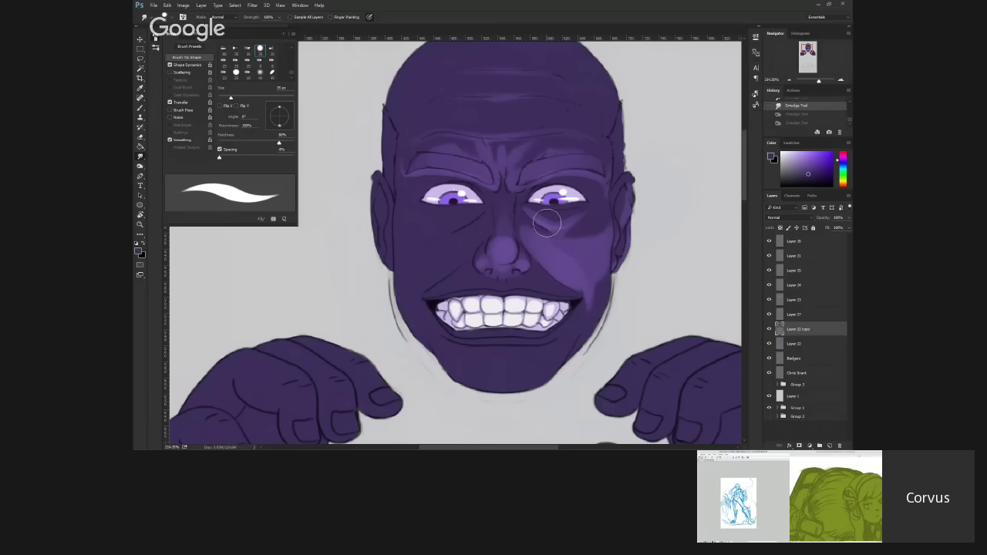
# Step: Sketch a short blue stroke along the billowing outline beside the armored woman's raised arm
pyautogui.scroll(-1, 606, 222)
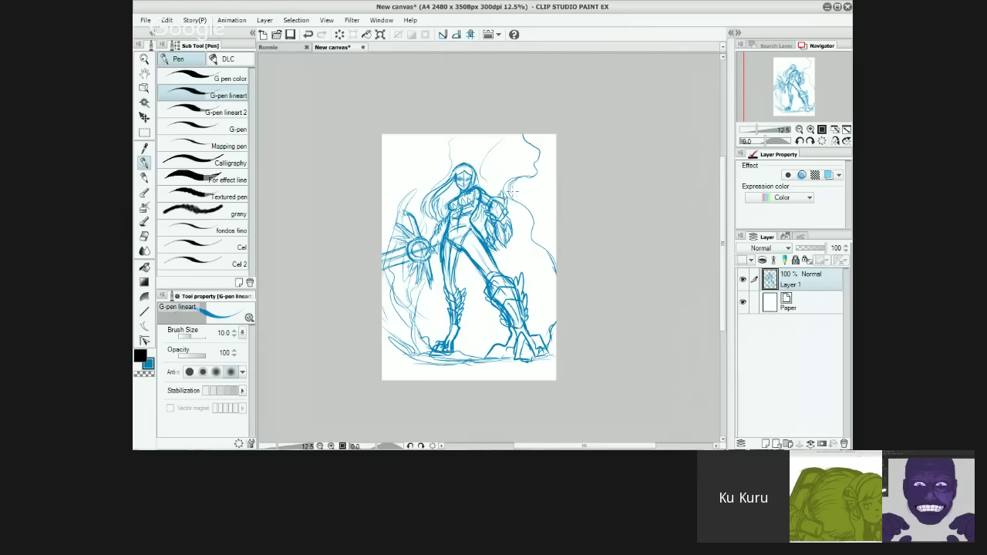
pyautogui.moveTo(529, 219); pyautogui.dragTo(535, 249)
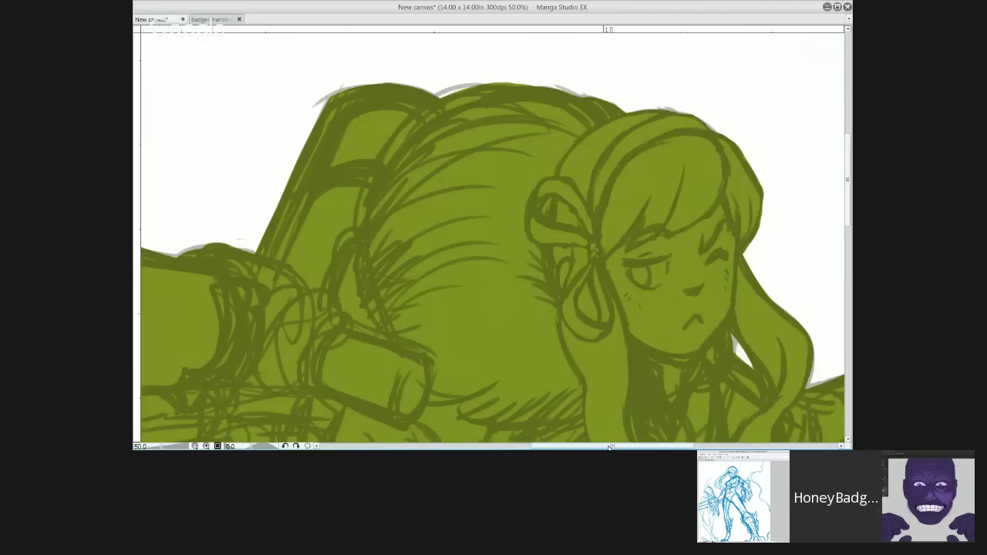
pyautogui.hotkey('ctrl', '-')
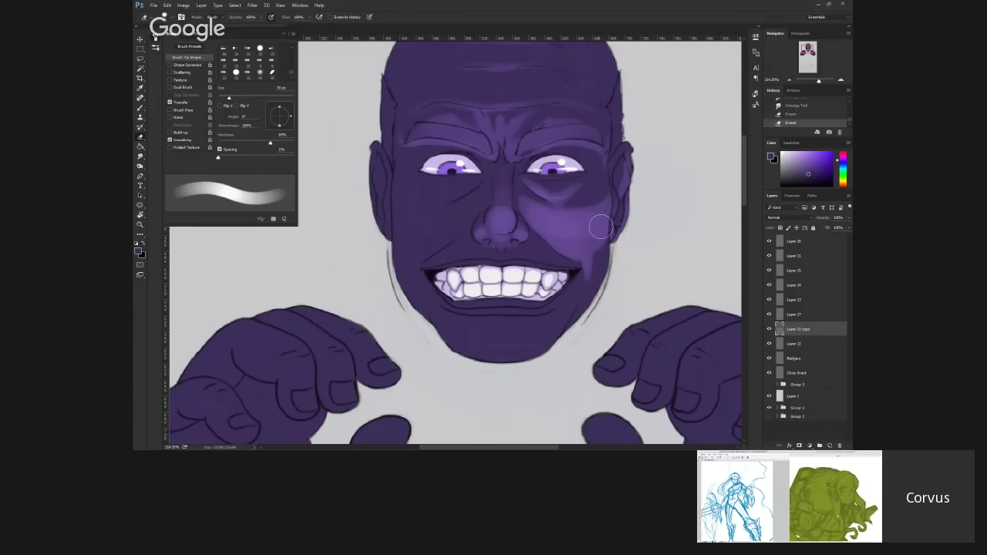
# Step: Undo the last two eraser strokes on the villain's lit cheek
pyautogui.hotkey('ctrl', 'alt', 'z')
pyautogui.hotkey('ctrl', 'alt', 'z')
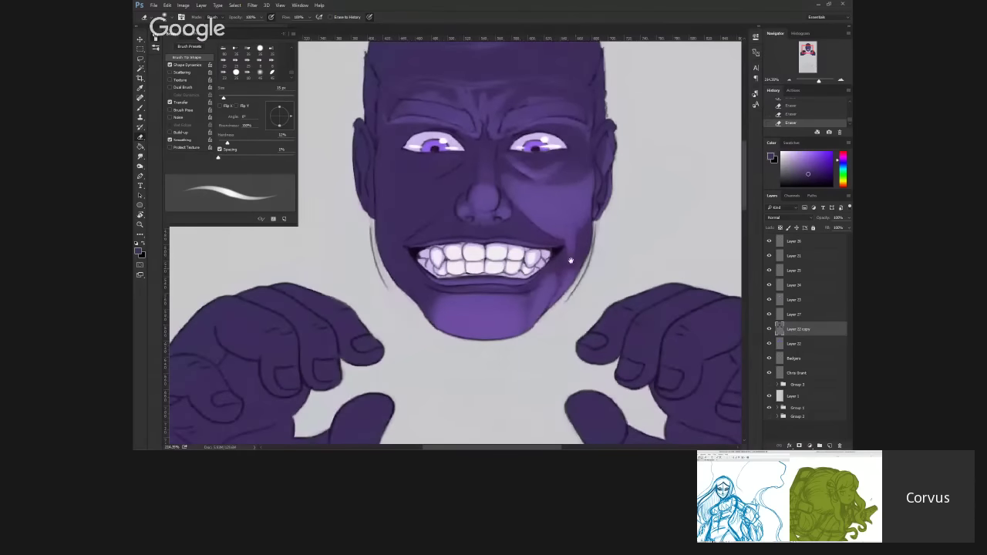
pyautogui.moveTo(571, 261); pyautogui.dragTo(586, 288)
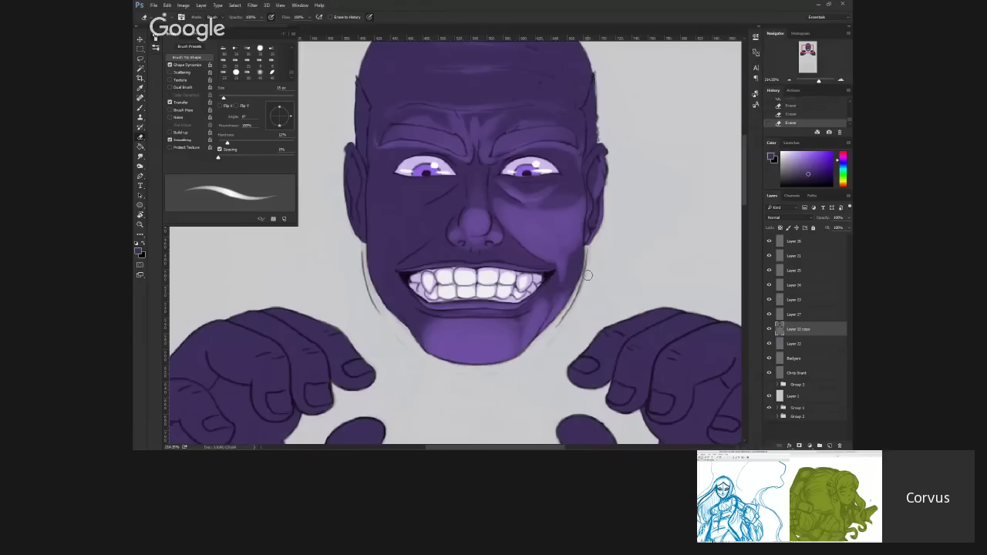
# Step: Undo the last ink stroke and redraw the armored woman's flowing hair strand in black on the LINE layer
pyautogui.scroll(2, 575, 285)
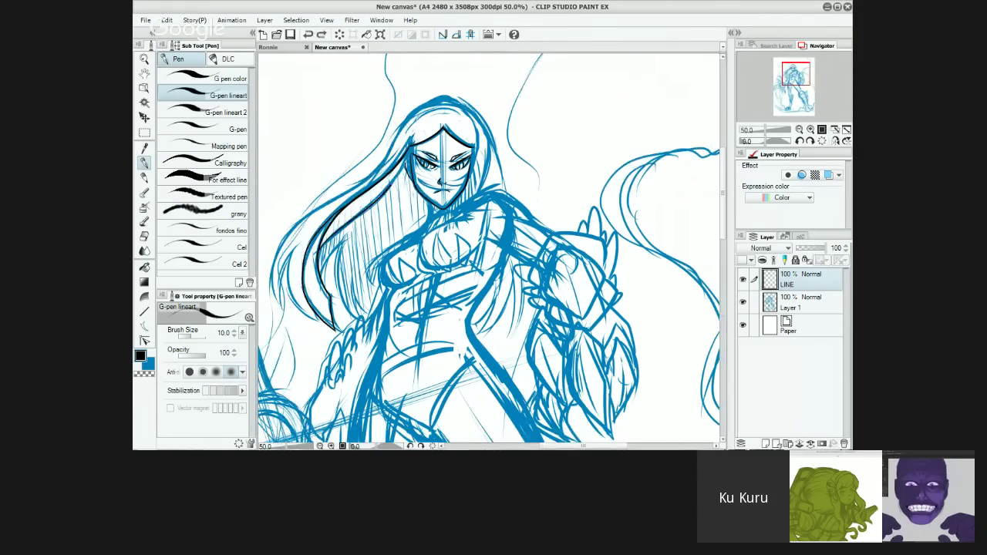
pyautogui.hotkey('ctrl', 'z')
pyautogui.moveTo(318, 251); pyautogui.dragTo(401, 162)
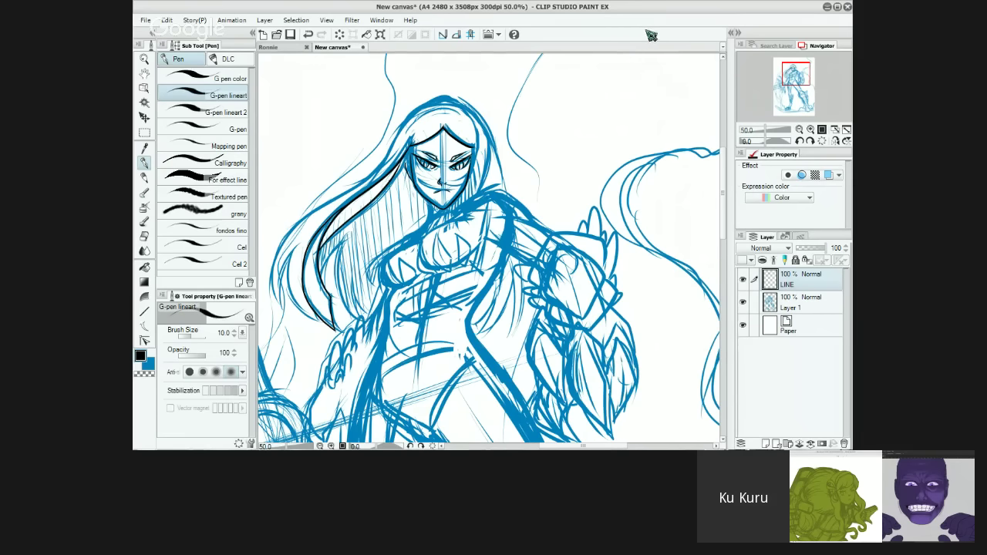
# Step: Outline the girl's face in pale skin tone, fill it from hairline to chin and clean up the jaw edge
pyautogui.scroll(2, 538, 225)
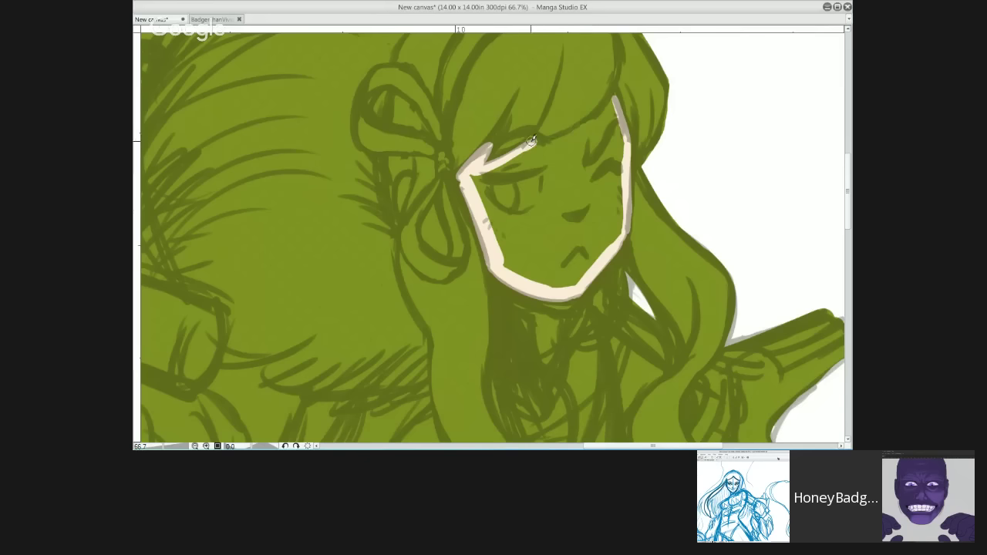
pyautogui.moveTo(580, 127); pyautogui.dragTo(607, 108)
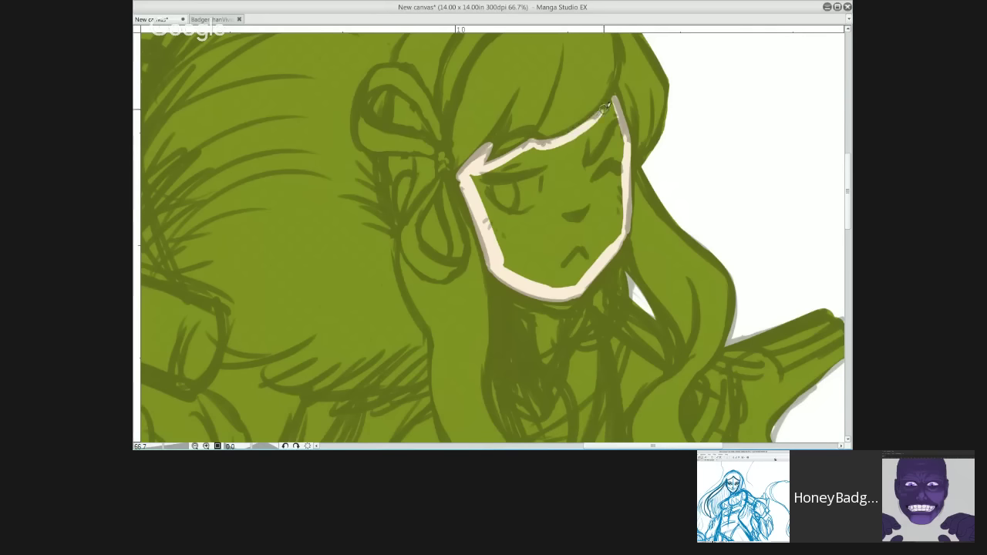
pyautogui.moveTo(617, 172)
pyautogui.mouseDown()
pyautogui.moveTo(613, 108)
pyautogui.moveTo(617, 193)
pyautogui.moveTo(600, 116)
pyautogui.moveTo(588, 151)
pyautogui.moveTo(472, 177)
pyautogui.moveTo(500, 239)
pyautogui.moveTo(510, 204)
pyautogui.mouseUp()
pyautogui.moveTo(509, 204); pyautogui.dragTo(518, 185)
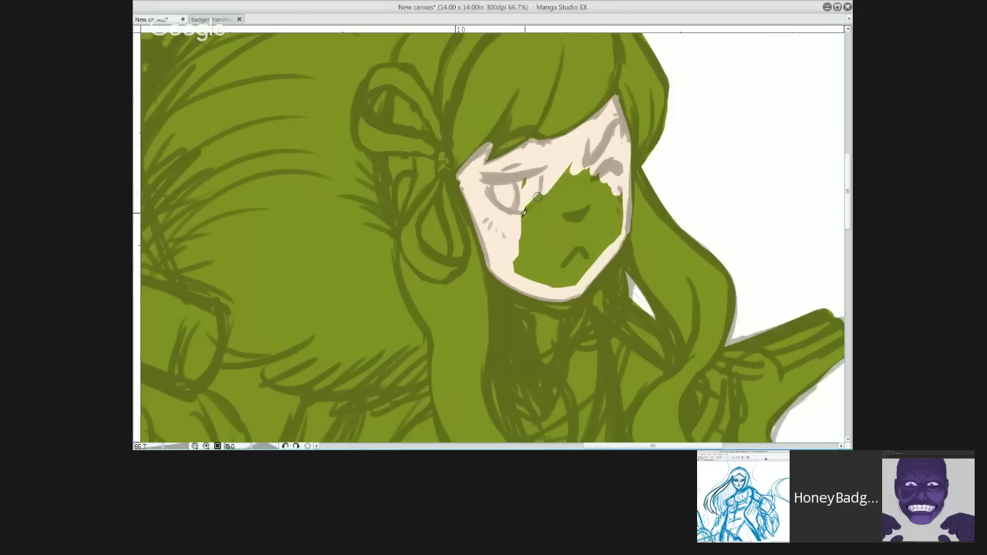
pyautogui.moveTo(538, 197)
pyautogui.mouseDown()
pyautogui.moveTo(585, 179)
pyautogui.moveTo(595, 155)
pyautogui.moveTo(619, 218)
pyautogui.moveTo(600, 255)
pyautogui.moveTo(575, 254)
pyautogui.mouseUp()
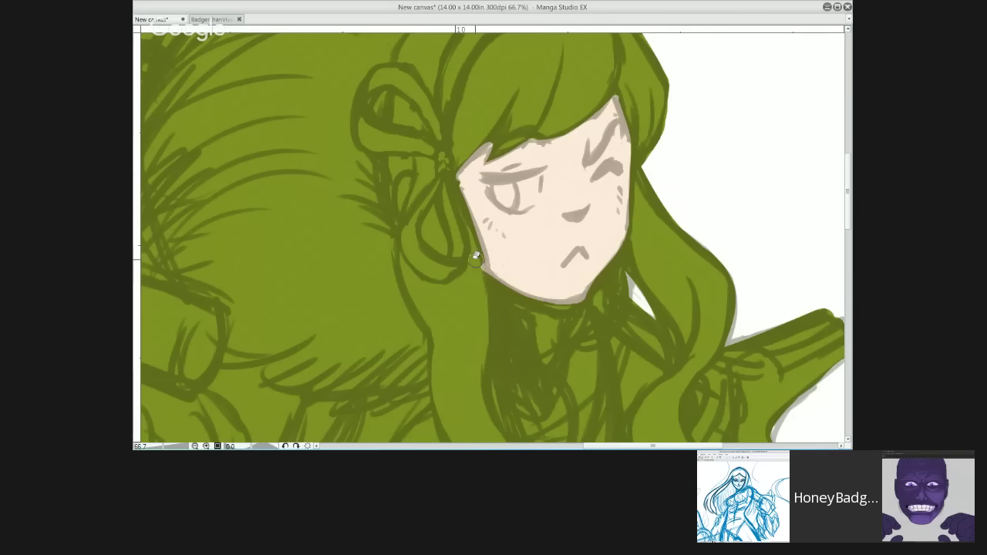
pyautogui.moveTo(591, 295); pyautogui.dragTo(473, 259)
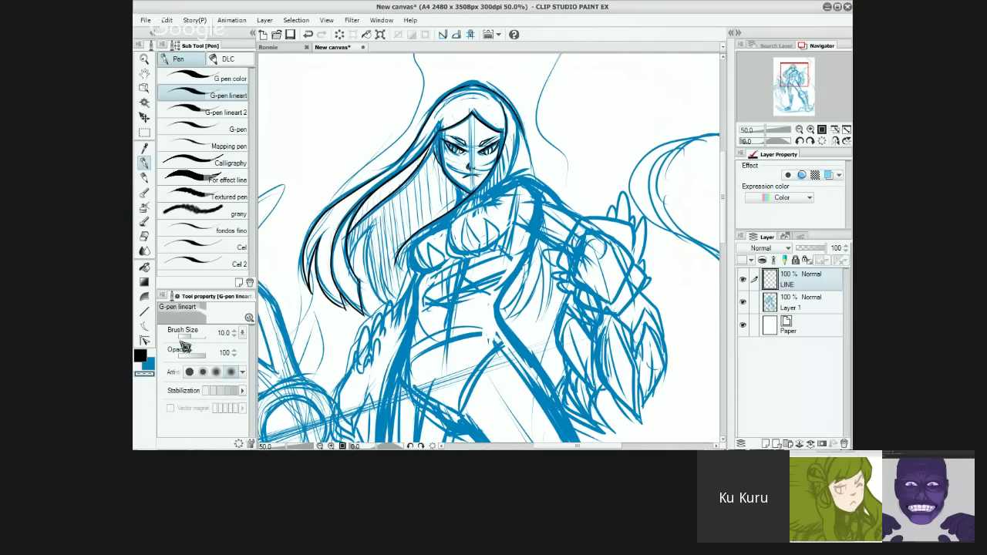
# Step: Switch the lineart pen back to black and undo the last ink stroke on the armored woman
pyautogui.click(143, 357)
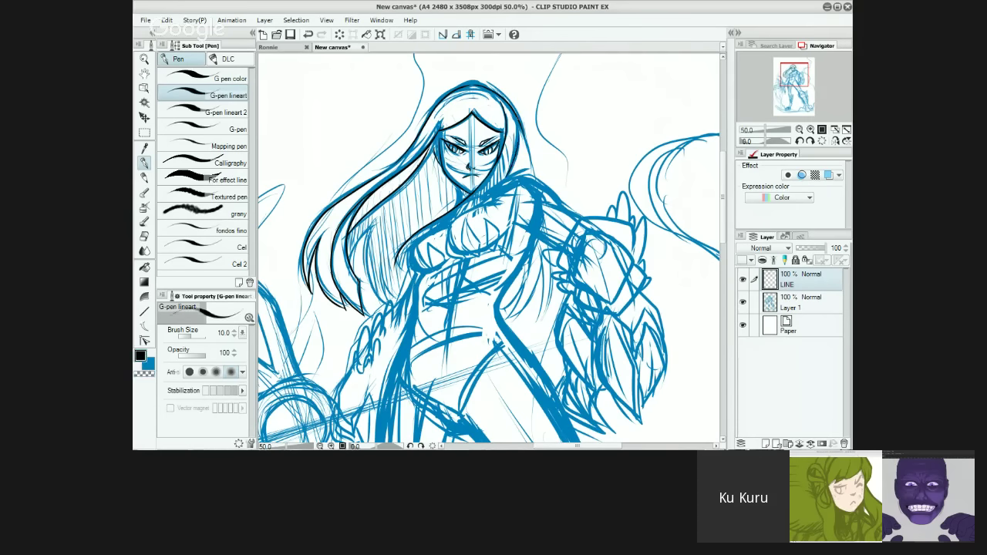
pyautogui.hotkey('ctrl', 'z')
pyautogui.hotkey('ctrl', 'y')
pyautogui.hotkey('ctrl', 'z')
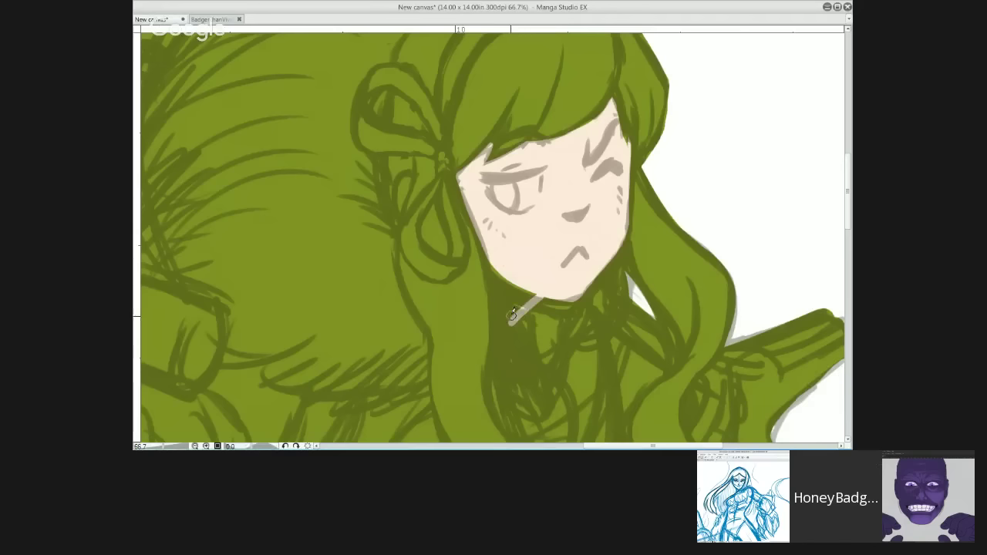
# Step: Paint the neck area under the girl's jaw in skin tone, between the chin and the long hair lock
pyautogui.moveTo(503, 330)
pyautogui.mouseDown()
pyautogui.moveTo(522, 304)
pyautogui.moveTo(501, 304)
pyautogui.moveTo(506, 311)
pyautogui.moveTo(519, 287)
pyautogui.mouseUp()
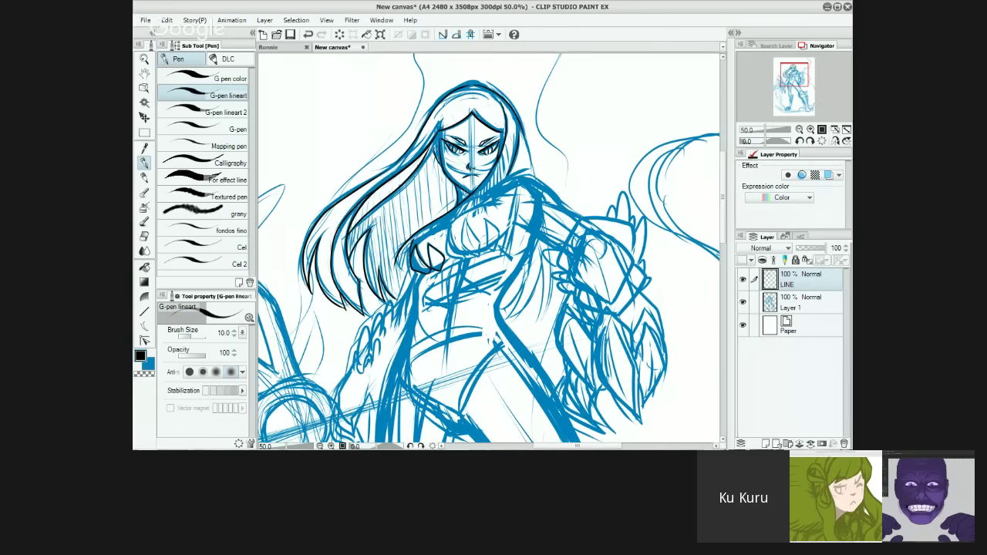
# Step: Undo the most recent ink strokes on the armored woman's chest armor
pyautogui.hotkey('ctrl', 'z')
pyautogui.hotkey('ctrl', 'z')
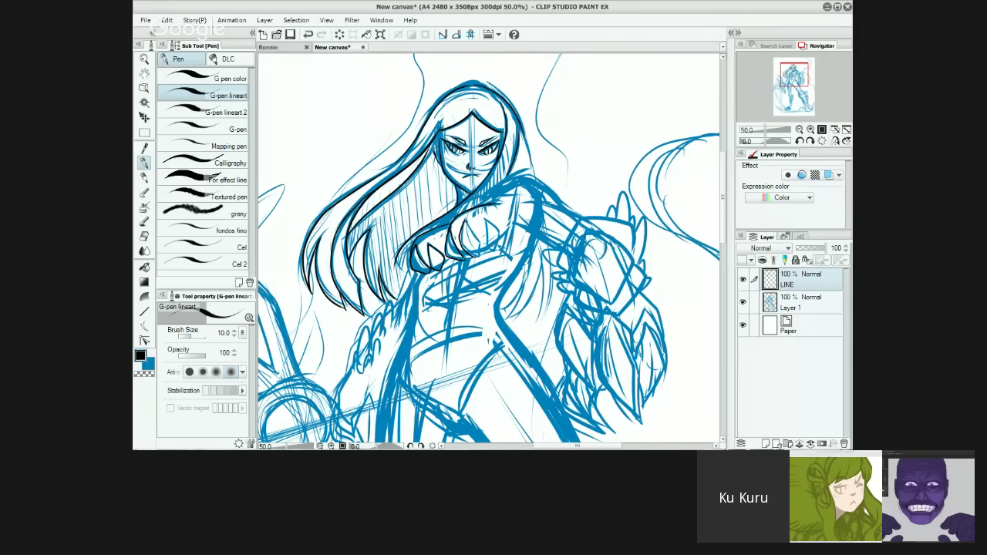
pyautogui.hotkey('ctrl', 'z')
pyautogui.hotkey('ctrl', 'z')
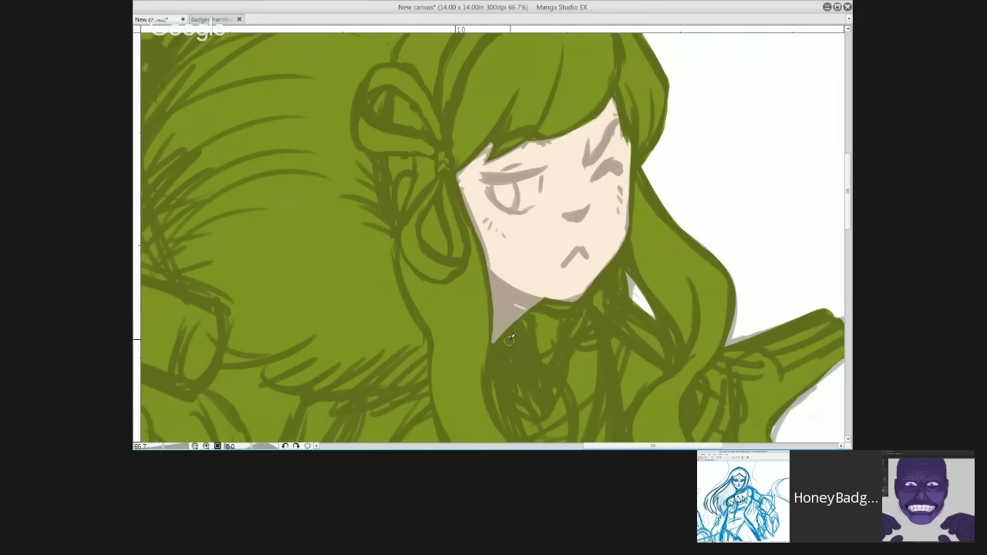
# Step: Paint the girl's long hair lock beside her cheek in golden orange, downward from the ribbon bow
pyautogui.moveTo(509, 340); pyautogui.dragTo(606, 265)
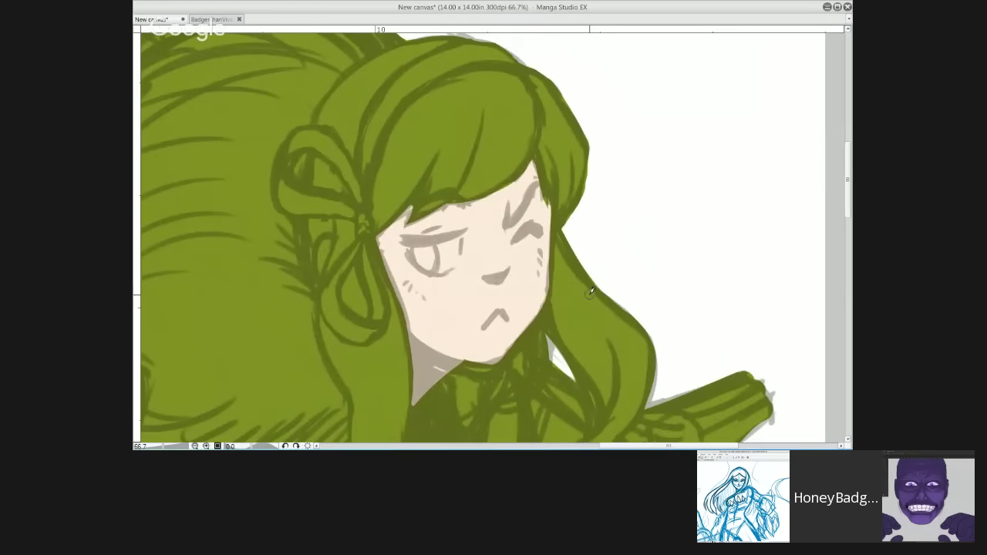
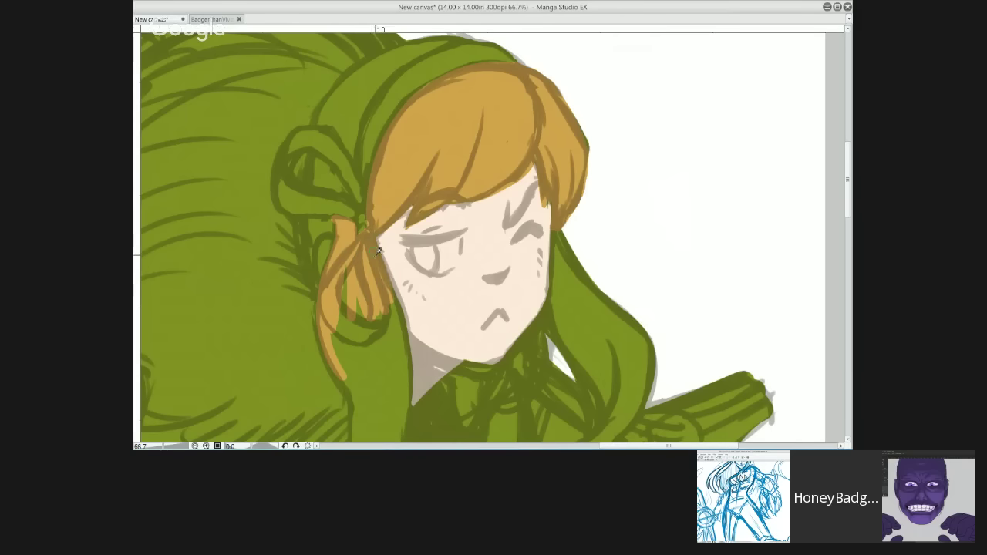
pyautogui.moveTo(395, 290); pyautogui.dragTo(399, 361)
pyautogui.moveTo(395, 303); pyautogui.dragTo(404, 401)
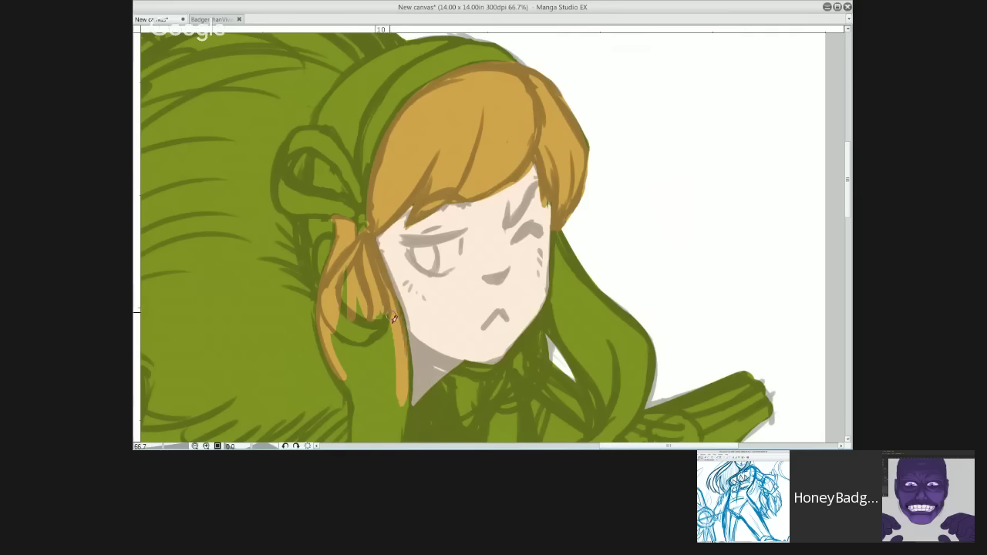
# Step: Paint the long wavy hair lock beside the bow golden orange, from the ear down to its lower bend
pyautogui.moveTo(399, 340); pyautogui.dragTo(397, 436)
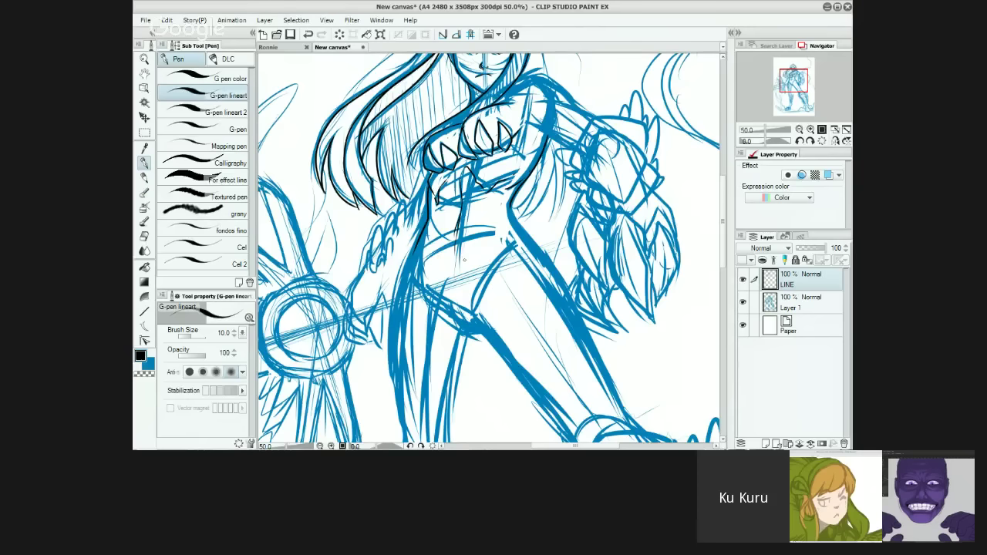
pyautogui.scroll(-2, 466, 281)
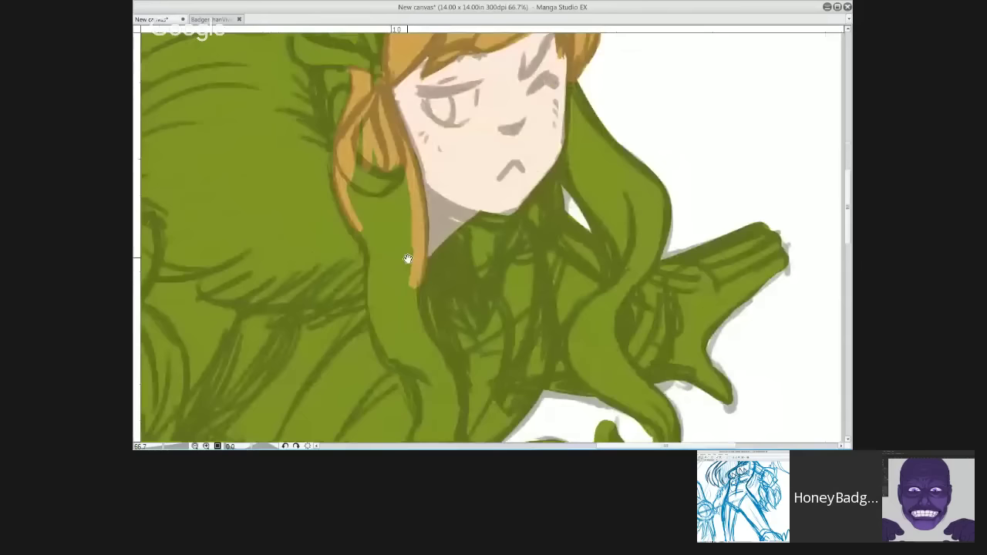
pyautogui.scroll(-4, 408, 259)
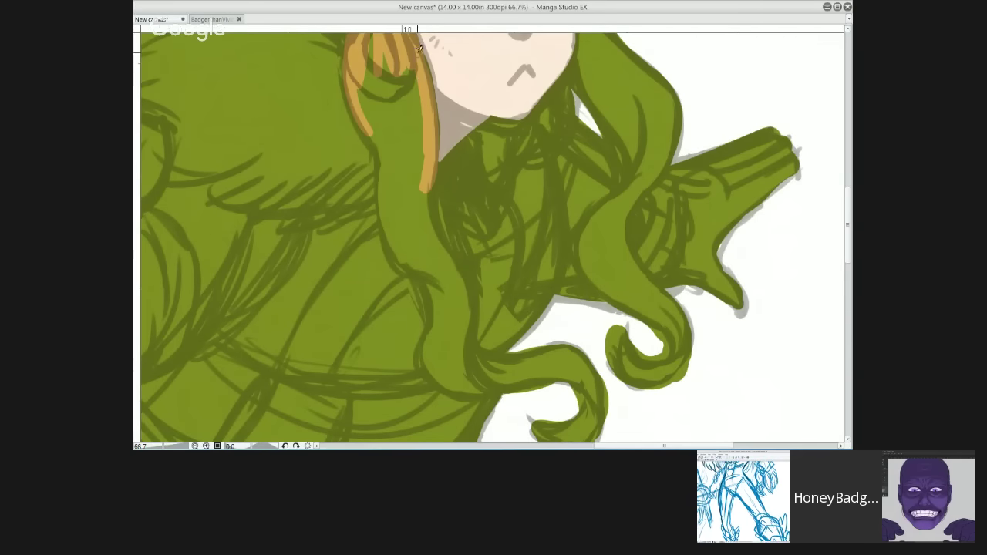
pyautogui.moveTo(408, 70)
pyautogui.mouseDown()
pyautogui.moveTo(375, 35)
pyautogui.moveTo(364, 105)
pyautogui.moveTo(354, 88)
pyautogui.moveTo(375, 135)
pyautogui.moveTo(358, 48)
pyautogui.mouseUp()
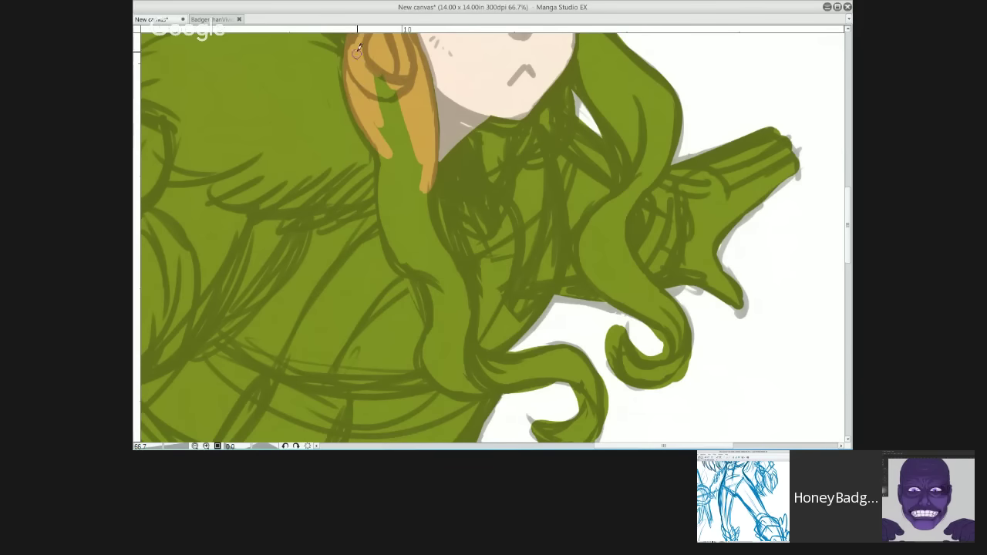
pyautogui.moveTo(354, 93)
pyautogui.mouseDown()
pyautogui.moveTo(378, 139)
pyautogui.moveTo(393, 111)
pyautogui.moveTo(377, 58)
pyautogui.moveTo(395, 134)
pyautogui.moveTo(418, 155)
pyautogui.moveTo(405, 133)
pyautogui.moveTo(380, 123)
pyautogui.mouseUp()
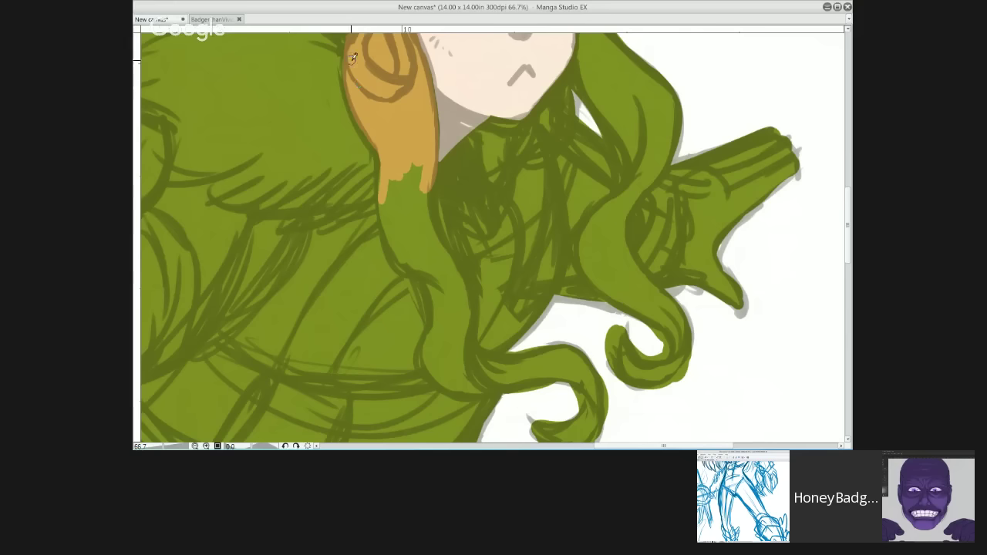
pyautogui.moveTo(353, 40)
pyautogui.mouseDown()
pyautogui.moveTo(348, 64)
pyautogui.moveTo(357, 117)
pyautogui.moveTo(382, 168)
pyautogui.moveTo(384, 227)
pyautogui.moveTo(395, 255)
pyautogui.moveTo(437, 271)
pyautogui.moveTo(381, 186)
pyautogui.moveTo(404, 231)
pyautogui.moveTo(392, 191)
pyautogui.moveTo(395, 234)
pyautogui.moveTo(389, 168)
pyautogui.moveTo(408, 224)
pyautogui.mouseUp()
pyautogui.moveTo(408, 223); pyautogui.dragTo(424, 174)
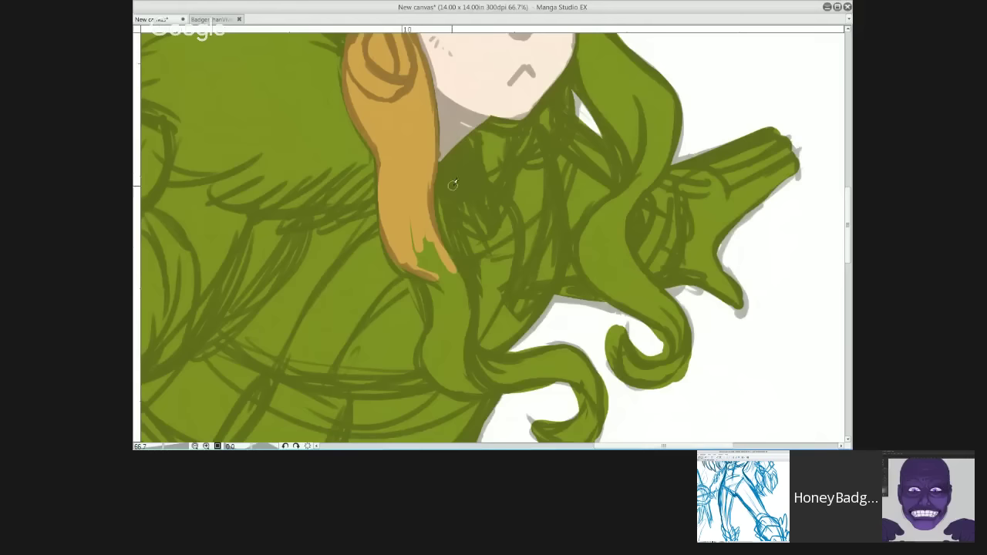
pyautogui.moveTo(438, 135); pyautogui.dragTo(460, 290)
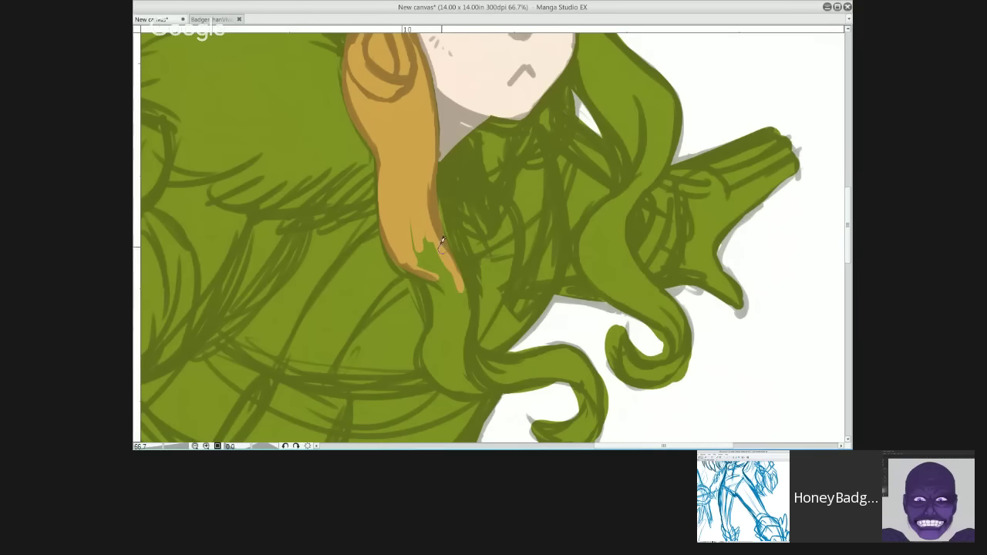
pyautogui.moveTo(428, 192)
pyautogui.mouseDown()
pyautogui.moveTo(449, 238)
pyautogui.moveTo(446, 335)
pyautogui.moveTo(432, 238)
pyautogui.moveTo(459, 293)
pyautogui.moveTo(430, 247)
pyautogui.moveTo(411, 231)
pyautogui.moveTo(411, 261)
pyautogui.moveTo(385, 230)
pyautogui.moveTo(401, 262)
pyautogui.moveTo(428, 276)
pyautogui.moveTo(434, 331)
pyautogui.moveTo(429, 276)
pyautogui.moveTo(448, 293)
pyautogui.moveTo(431, 276)
pyautogui.moveTo(437, 307)
pyautogui.moveTo(412, 266)
pyautogui.moveTo(433, 334)
pyautogui.moveTo(447, 313)
pyautogui.moveTo(441, 302)
pyautogui.moveTo(430, 315)
pyautogui.moveTo(455, 379)
pyautogui.mouseUp()
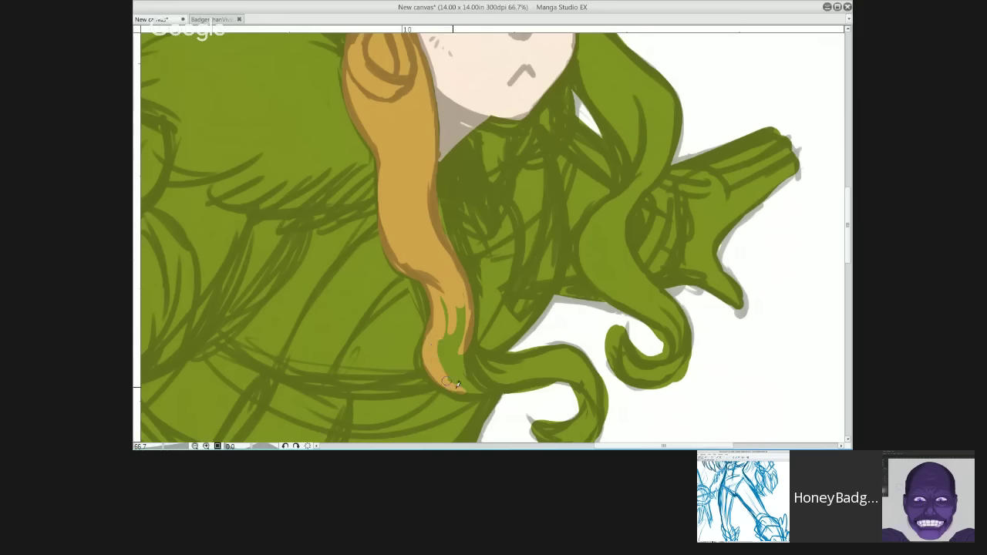
# Step: Paint the curled end of the same hair lock golden orange, from the lower bend to its tip
pyautogui.moveTo(456, 384)
pyautogui.mouseDown()
pyautogui.moveTo(439, 358)
pyautogui.moveTo(448, 348)
pyautogui.moveTo(454, 367)
pyautogui.moveTo(459, 315)
pyautogui.moveTo(455, 372)
pyautogui.moveTo(449, 354)
pyautogui.moveTo(465, 339)
pyautogui.moveTo(443, 347)
pyautogui.moveTo(477, 368)
pyautogui.moveTo(451, 374)
pyautogui.moveTo(458, 370)
pyautogui.moveTo(431, 359)
pyautogui.moveTo(502, 378)
pyautogui.mouseUp()
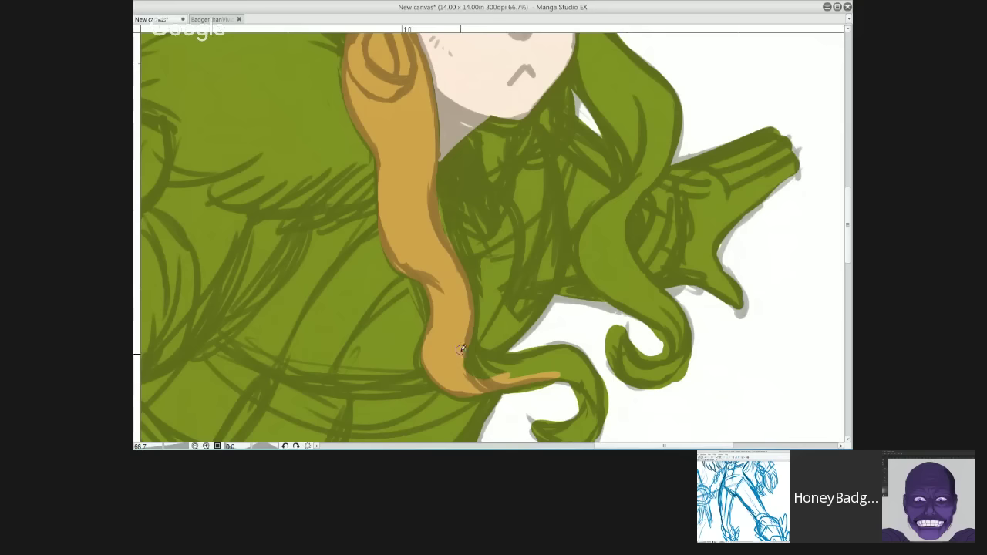
pyautogui.moveTo(459, 362); pyautogui.dragTo(485, 376)
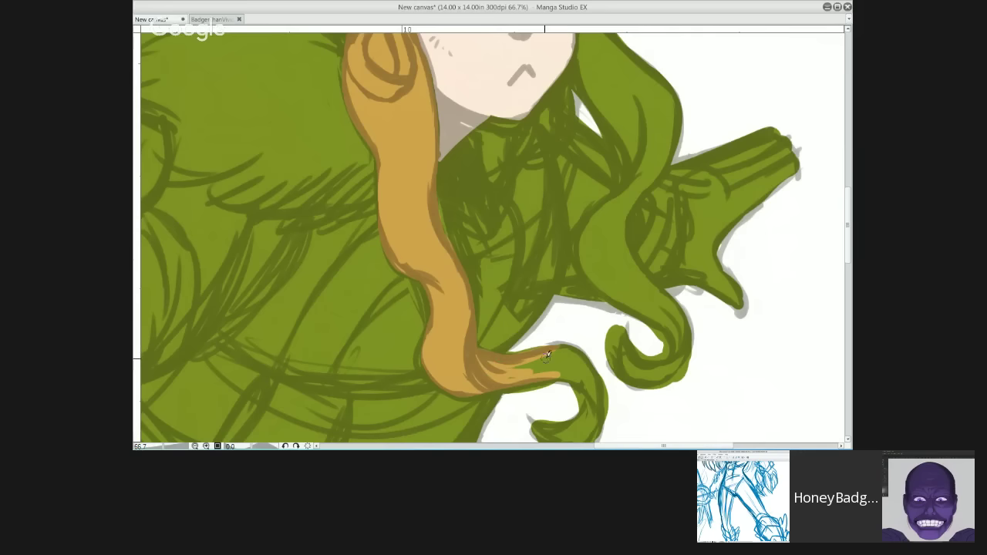
pyautogui.moveTo(548, 354)
pyautogui.mouseDown()
pyautogui.moveTo(511, 370)
pyautogui.moveTo(556, 366)
pyautogui.moveTo(589, 385)
pyautogui.moveTo(571, 344)
pyautogui.moveTo(599, 393)
pyautogui.moveTo(532, 389)
pyautogui.mouseUp()
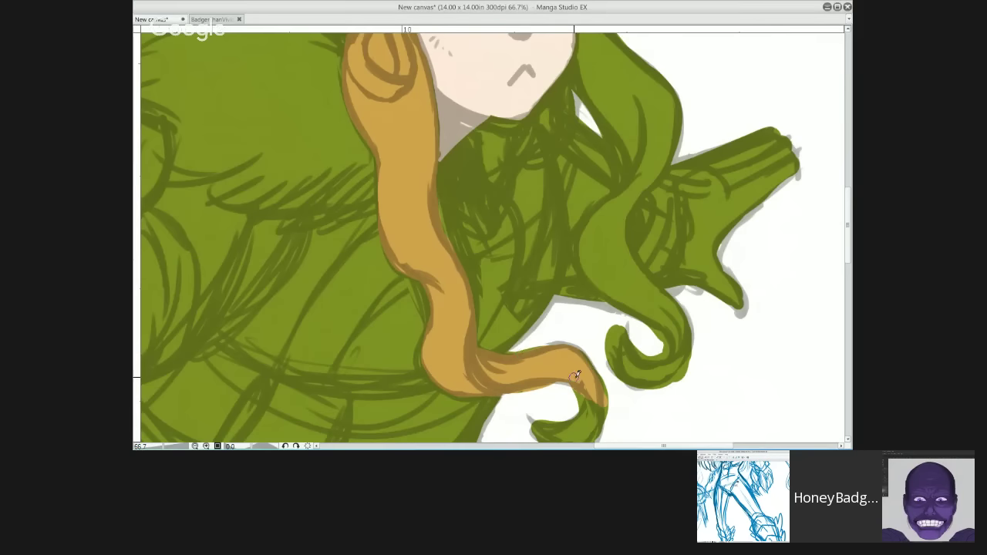
pyautogui.moveTo(575, 377)
pyautogui.mouseDown()
pyautogui.moveTo(589, 382)
pyautogui.moveTo(562, 282)
pyautogui.mouseUp()
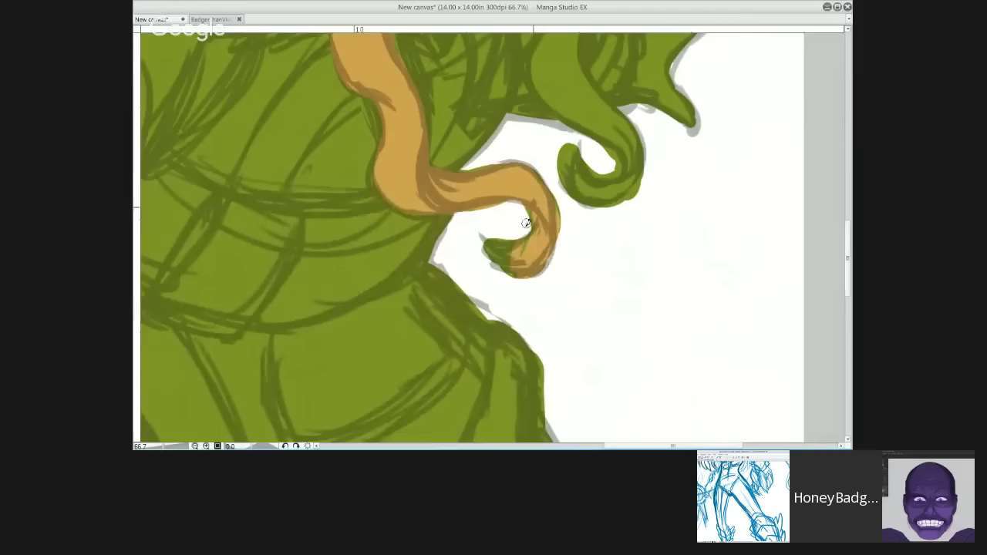
pyautogui.moveTo(526, 223); pyautogui.dragTo(503, 259)
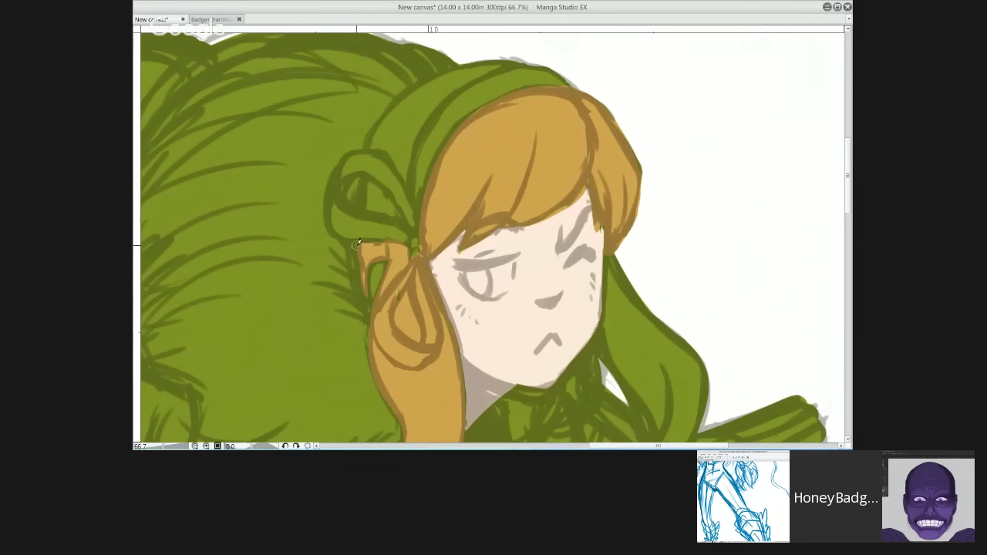
# Step: Paint the hair around the bow, the crown and the headband area golden orange up to the head's outer contour
pyautogui.moveTo(358, 241); pyautogui.dragTo(363, 270)
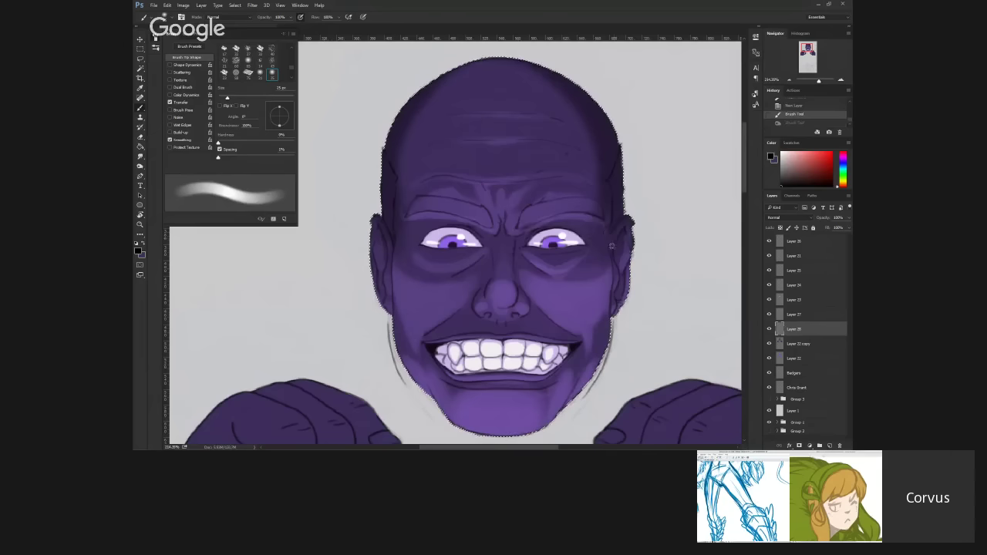
pyautogui.moveTo(609, 232); pyautogui.dragTo(540, 223)
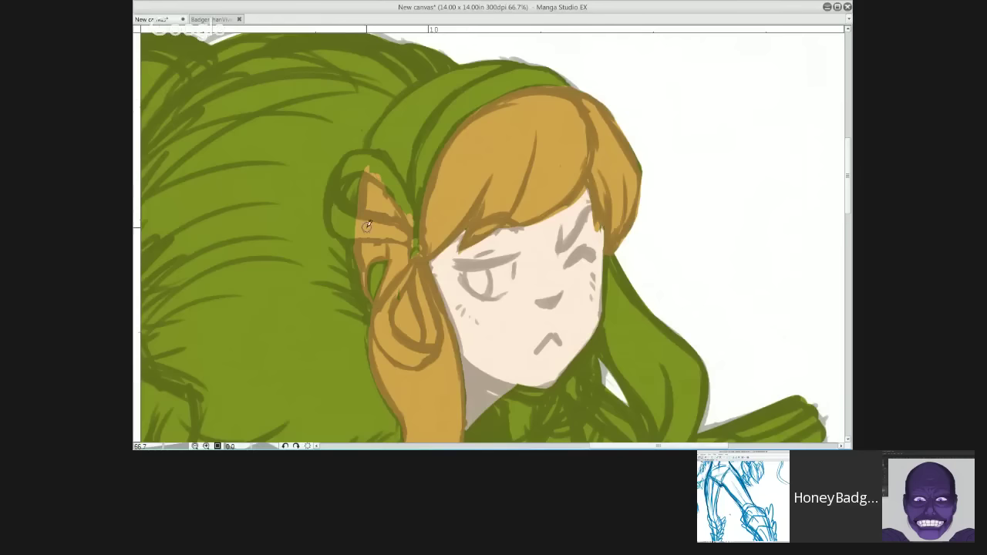
pyautogui.moveTo(367, 225)
pyautogui.mouseDown()
pyautogui.moveTo(409, 121)
pyautogui.moveTo(374, 146)
pyautogui.moveTo(418, 91)
pyautogui.mouseUp()
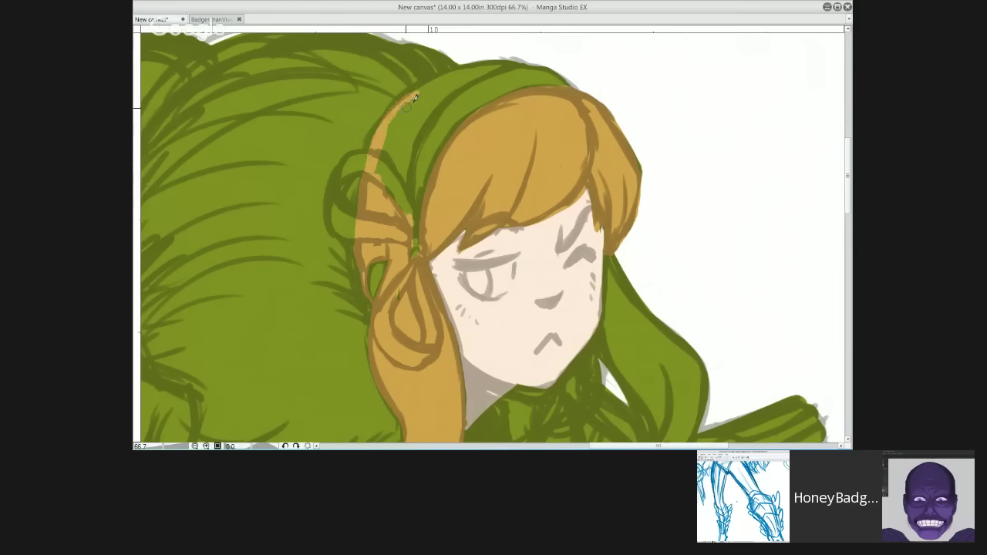
pyautogui.moveTo(373, 171)
pyautogui.mouseDown()
pyautogui.moveTo(419, 96)
pyautogui.moveTo(383, 131)
pyautogui.moveTo(499, 59)
pyautogui.mouseUp()
pyautogui.moveTo(417, 92)
pyautogui.mouseDown()
pyautogui.moveTo(538, 57)
pyautogui.moveTo(503, 56)
pyautogui.moveTo(576, 83)
pyautogui.moveTo(532, 80)
pyautogui.moveTo(486, 101)
pyautogui.moveTo(533, 66)
pyautogui.moveTo(479, 79)
pyautogui.moveTo(418, 113)
pyautogui.moveTo(461, 71)
pyautogui.moveTo(406, 115)
pyautogui.moveTo(377, 160)
pyautogui.moveTo(379, 196)
pyautogui.moveTo(432, 100)
pyautogui.moveTo(403, 168)
pyautogui.moveTo(414, 198)
pyautogui.moveTo(458, 122)
pyautogui.moveTo(426, 167)
pyautogui.moveTo(419, 245)
pyautogui.mouseUp()
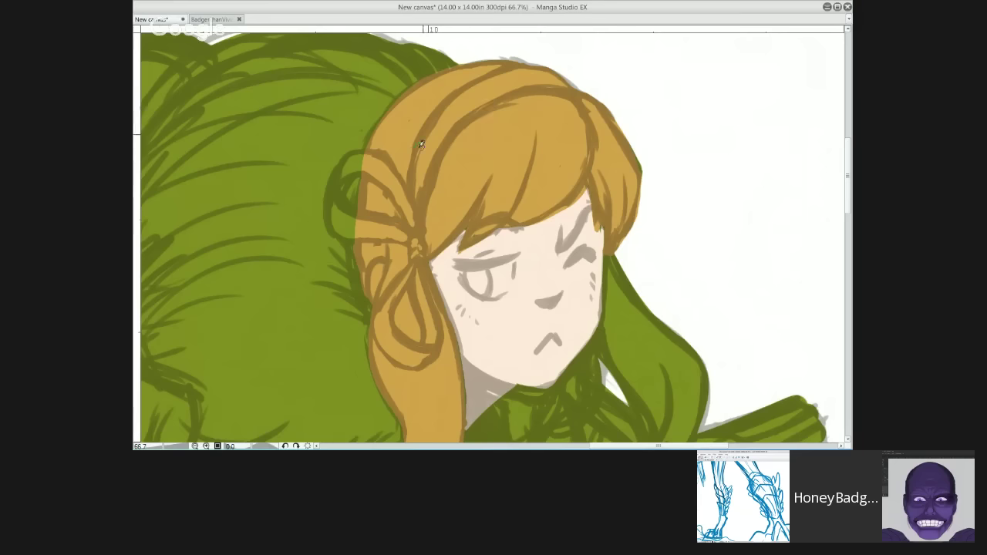
pyautogui.moveTo(367, 172); pyautogui.dragTo(403, 96)
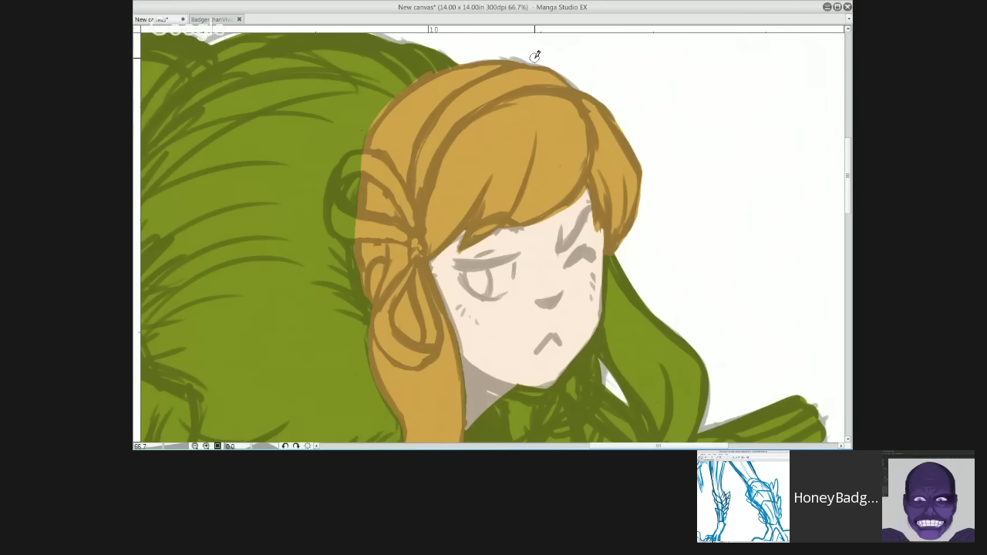
pyautogui.moveTo(370, 128); pyautogui.dragTo(432, 71)
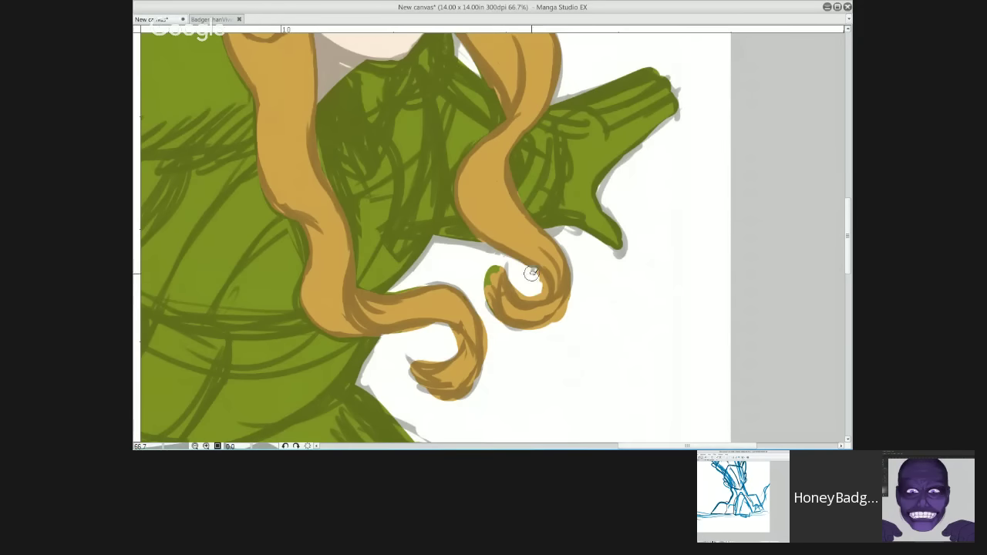
# Step: Trim the curled tips of both hair locks into narrower points and clean the body edge beneath the lower curl
pyautogui.moveTo(540, 293)
pyautogui.mouseDown()
pyautogui.moveTo(508, 268)
pyautogui.moveTo(518, 248)
pyautogui.moveTo(490, 272)
pyautogui.moveTo(488, 303)
pyautogui.moveTo(501, 264)
pyautogui.moveTo(491, 269)
pyautogui.moveTo(485, 303)
pyautogui.moveTo(503, 331)
pyautogui.moveTo(533, 337)
pyautogui.mouseUp()
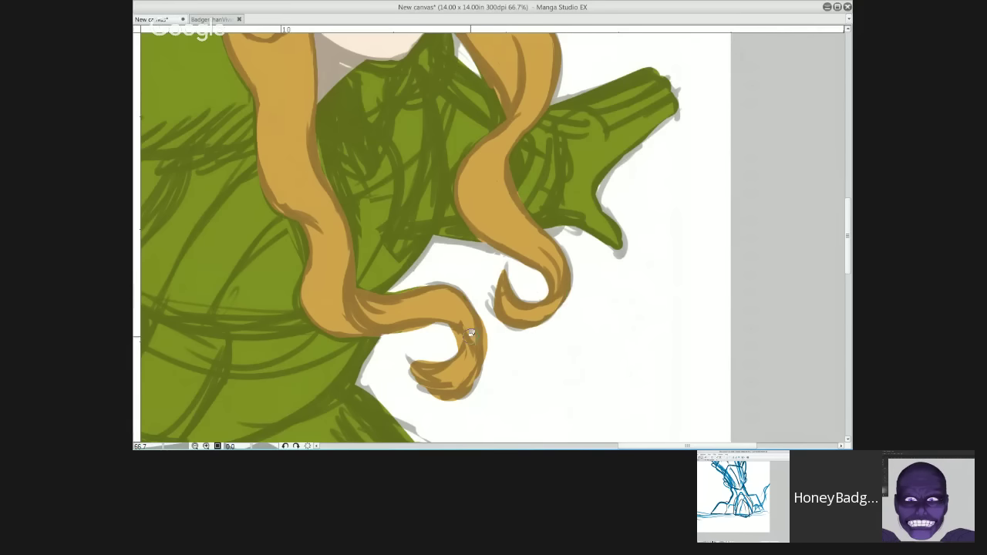
pyautogui.moveTo(485, 317); pyautogui.dragTo(485, 358)
pyautogui.moveTo(481, 293)
pyautogui.mouseDown()
pyautogui.moveTo(481, 375)
pyautogui.moveTo(409, 353)
pyautogui.moveTo(450, 348)
pyautogui.moveTo(452, 337)
pyautogui.moveTo(428, 329)
pyautogui.moveTo(364, 344)
pyautogui.moveTo(371, 339)
pyautogui.mouseUp()
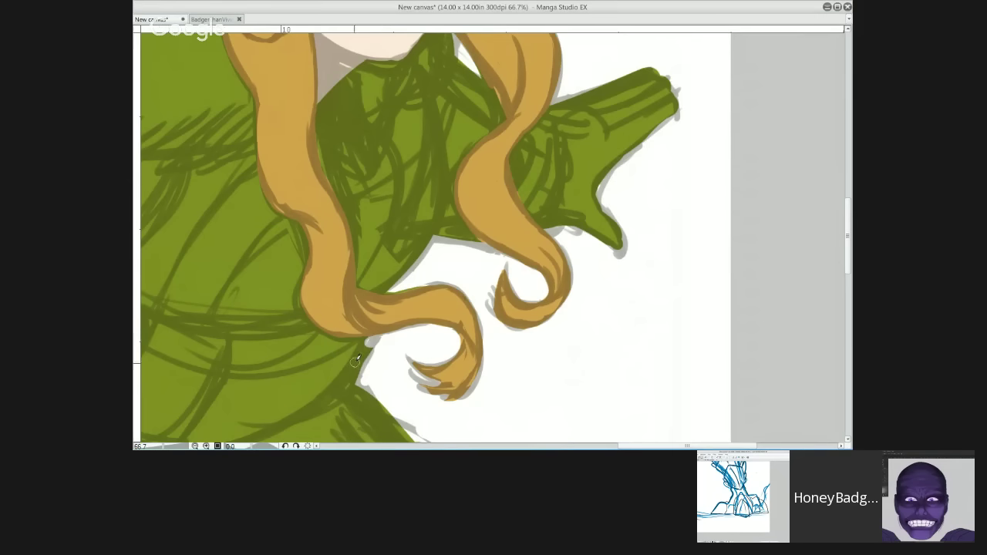
pyautogui.moveTo(370, 337); pyautogui.dragTo(355, 361)
pyautogui.moveTo(373, 339); pyautogui.dragTo(346, 378)
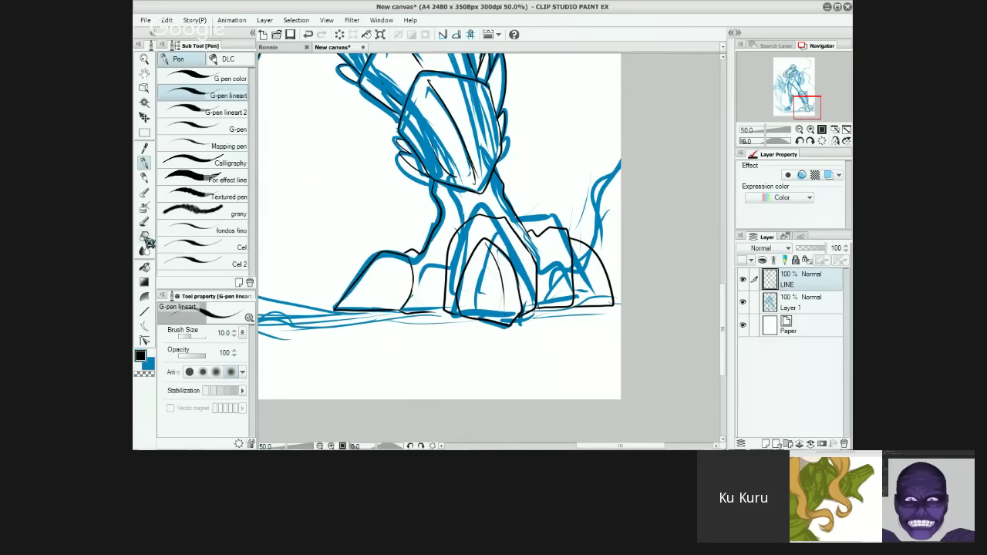
# Step: Switch to Clip Studio Paint, erase the outer toe outline of the armoured foot and redraw it on the LINE layer
pyautogui.click(144, 236)
pyautogui.moveTo(547, 220); pyautogui.dragTo(555, 218)
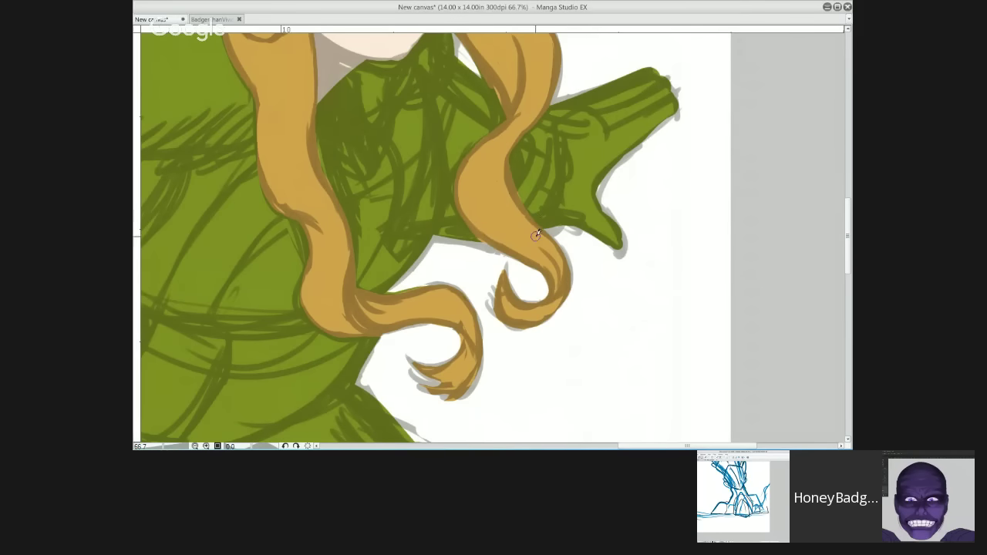
pyautogui.moveTo(536, 235)
pyautogui.mouseDown()
pyautogui.moveTo(543, 260)
pyautogui.moveTo(589, 276)
pyautogui.moveTo(599, 229)
pyautogui.moveTo(635, 229)
pyautogui.mouseUp()
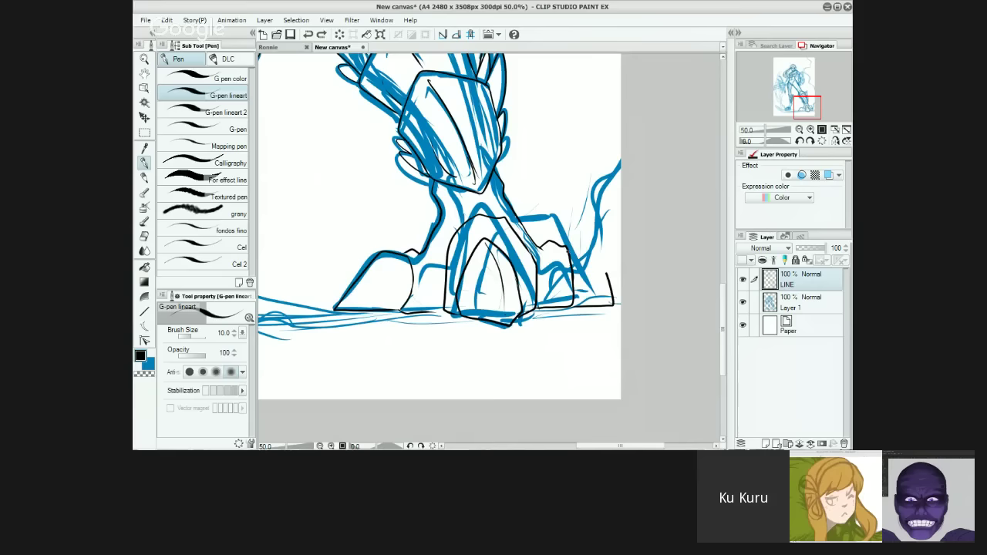
pyautogui.moveTo(566, 250); pyautogui.dragTo(613, 297)
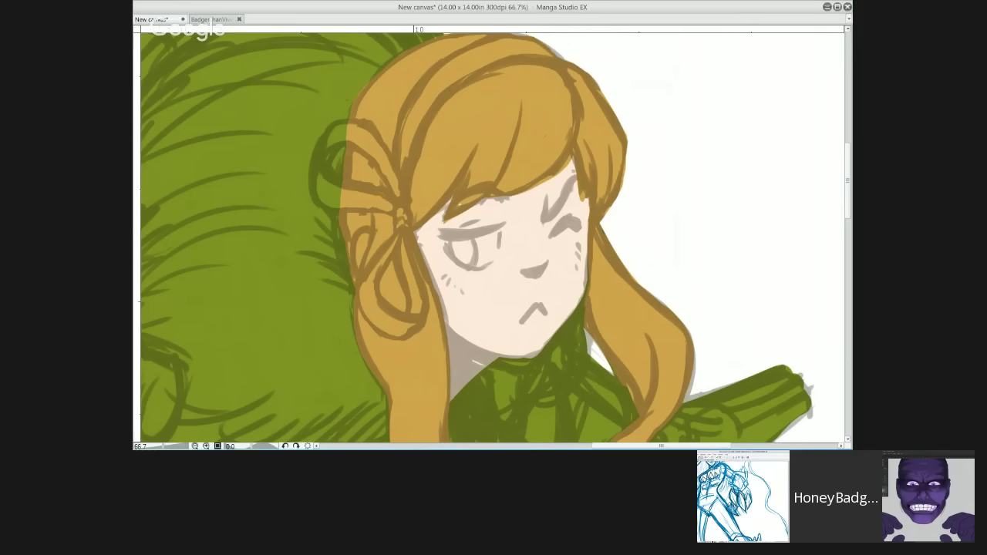
# Step: Switch to Manga Studio, check the bow in the BadgerchanVivian1.jpg reference, and paint the bow's knot and upper loop dark green
pyautogui.click(213, 19)
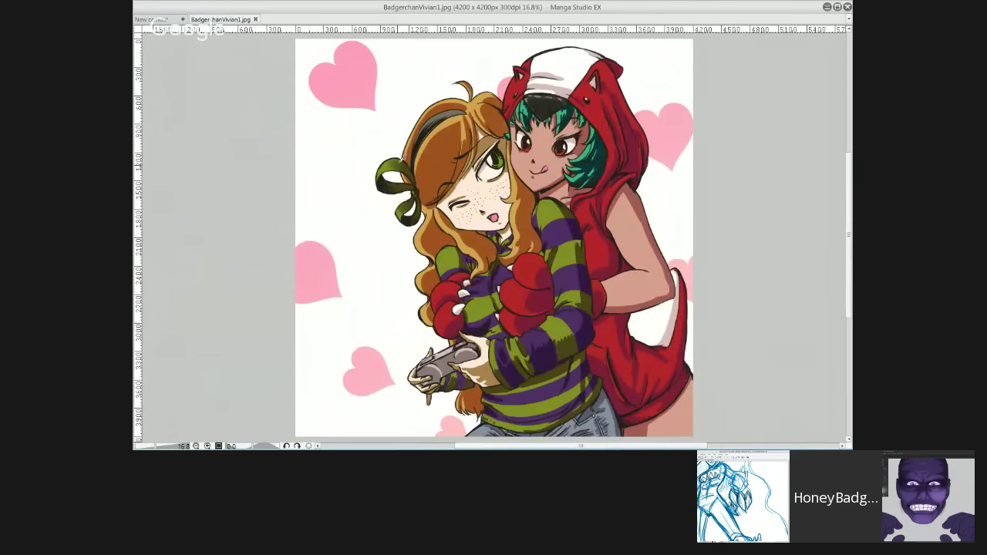
pyautogui.click(170, 19)
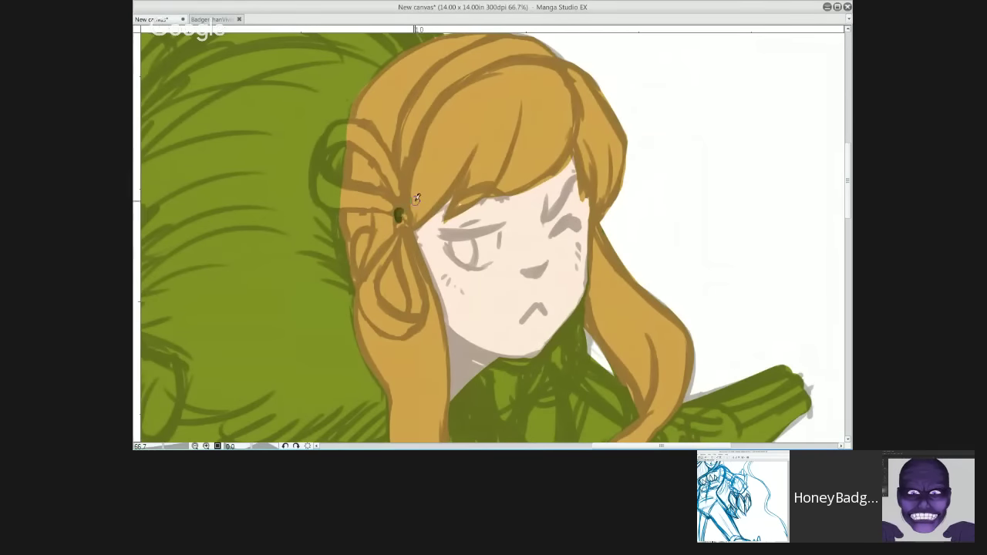
pyautogui.moveTo(401, 212)
pyautogui.mouseDown()
pyautogui.moveTo(329, 201)
pyautogui.moveTo(340, 193)
pyautogui.moveTo(325, 198)
pyautogui.moveTo(317, 175)
pyautogui.moveTo(337, 205)
pyautogui.moveTo(324, 200)
pyautogui.moveTo(399, 215)
pyautogui.moveTo(372, 194)
pyautogui.moveTo(323, 182)
pyautogui.moveTo(325, 195)
pyautogui.moveTo(395, 209)
pyautogui.moveTo(329, 185)
pyautogui.moveTo(336, 171)
pyautogui.moveTo(317, 197)
pyautogui.moveTo(336, 131)
pyautogui.mouseUp()
pyautogui.moveTo(320, 178)
pyautogui.mouseDown()
pyautogui.moveTo(358, 139)
pyautogui.moveTo(334, 138)
pyautogui.moveTo(337, 127)
pyautogui.moveTo(357, 124)
pyautogui.moveTo(326, 148)
pyautogui.moveTo(359, 138)
pyautogui.moveTo(339, 141)
pyautogui.moveTo(361, 140)
pyautogui.moveTo(380, 157)
pyautogui.moveTo(376, 142)
pyautogui.moveTo(406, 219)
pyautogui.mouseUp()
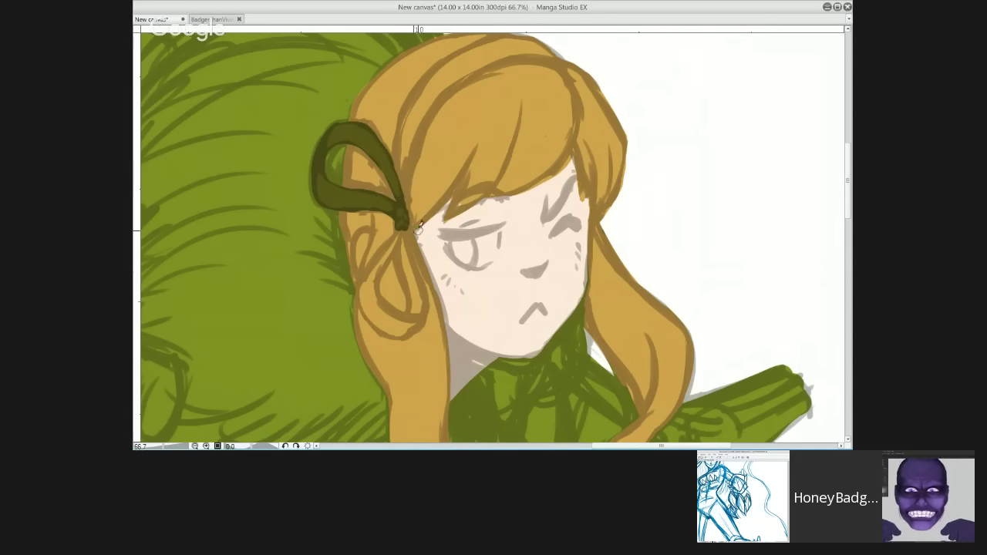
# Step: Paint the bow's lower loop dark green and touch up the edges of the upper loop
pyautogui.moveTo(385, 263)
pyautogui.mouseDown()
pyautogui.moveTo(402, 223)
pyautogui.moveTo(363, 308)
pyautogui.moveTo(392, 247)
pyautogui.moveTo(385, 320)
pyautogui.moveTo(386, 258)
pyautogui.moveTo(397, 317)
pyautogui.moveTo(363, 293)
pyautogui.moveTo(403, 334)
pyautogui.moveTo(374, 317)
pyautogui.moveTo(375, 264)
pyautogui.moveTo(360, 286)
pyautogui.moveTo(401, 293)
pyautogui.mouseUp()
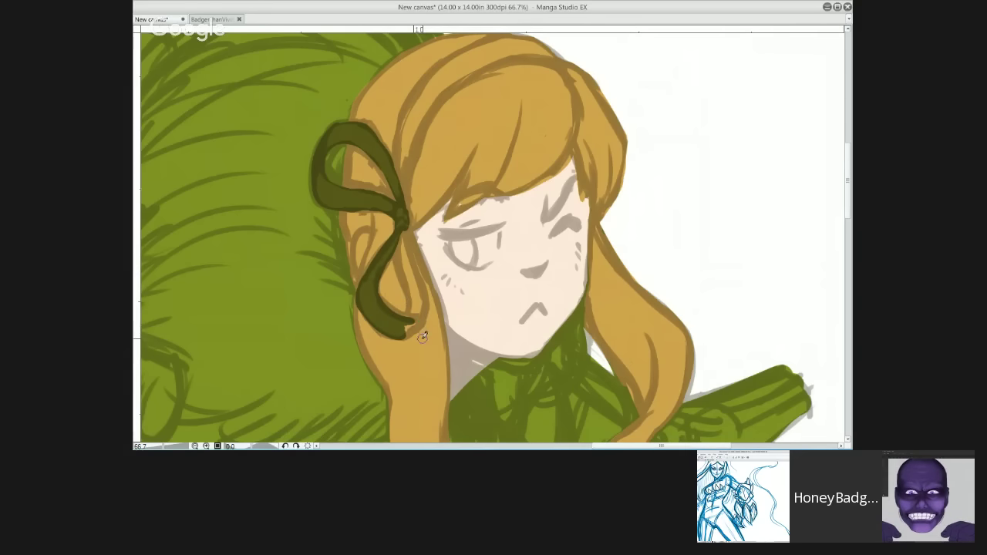
pyautogui.moveTo(424, 329)
pyautogui.mouseDown()
pyautogui.moveTo(401, 333)
pyautogui.moveTo(419, 314)
pyautogui.moveTo(403, 335)
pyautogui.moveTo(421, 314)
pyautogui.moveTo(412, 295)
pyautogui.moveTo(424, 327)
pyautogui.moveTo(404, 219)
pyautogui.moveTo(429, 297)
pyautogui.mouseUp()
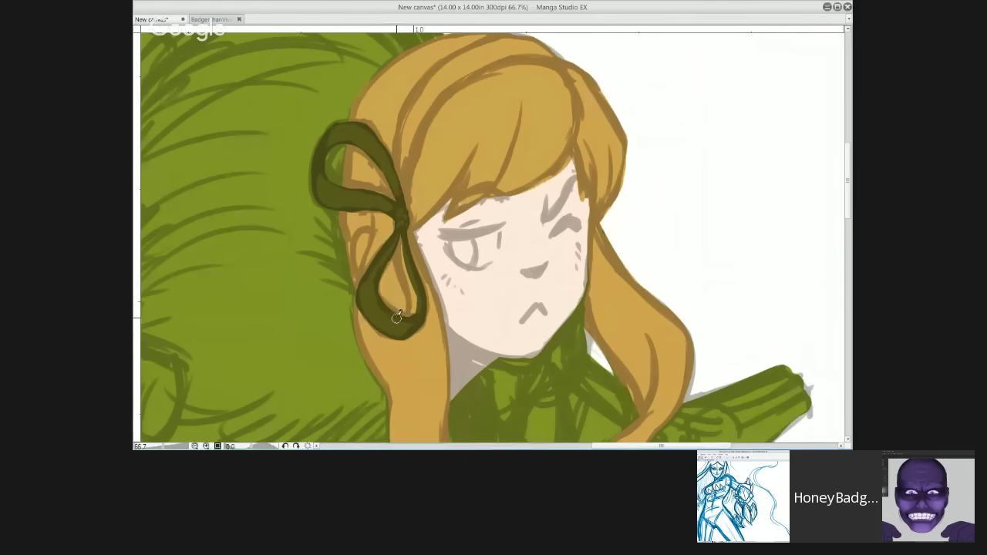
pyautogui.moveTo(418, 314)
pyautogui.mouseDown()
pyautogui.moveTo(414, 285)
pyautogui.moveTo(407, 318)
pyautogui.moveTo(402, 231)
pyautogui.mouseUp()
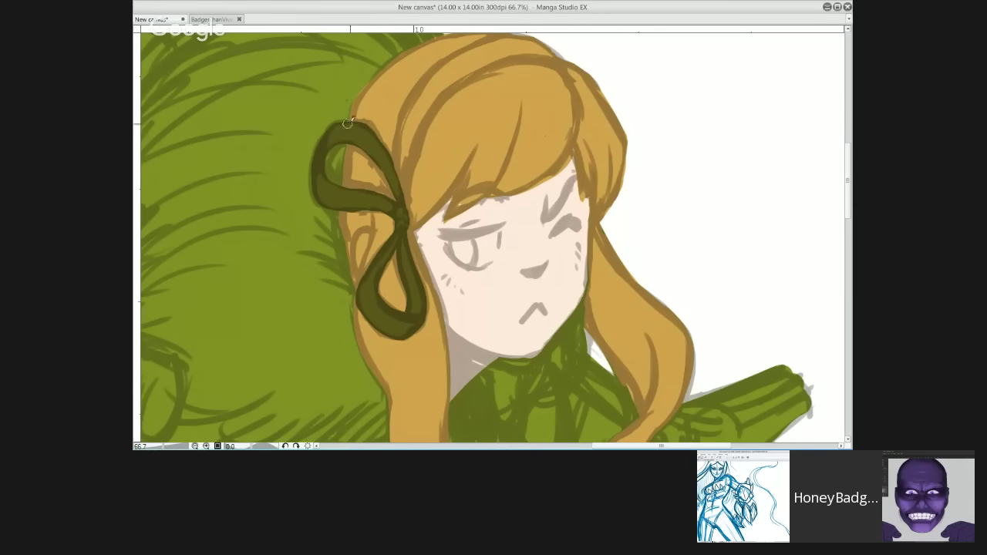
pyautogui.moveTo(334, 132)
pyautogui.mouseDown()
pyautogui.moveTo(363, 125)
pyautogui.moveTo(385, 163)
pyautogui.moveTo(372, 134)
pyautogui.moveTo(355, 128)
pyautogui.moveTo(381, 144)
pyautogui.moveTo(400, 228)
pyautogui.mouseUp()
pyautogui.moveTo(349, 146)
pyautogui.mouseDown()
pyautogui.moveTo(319, 190)
pyautogui.moveTo(325, 148)
pyautogui.moveTo(348, 137)
pyautogui.moveTo(335, 144)
pyautogui.mouseUp()
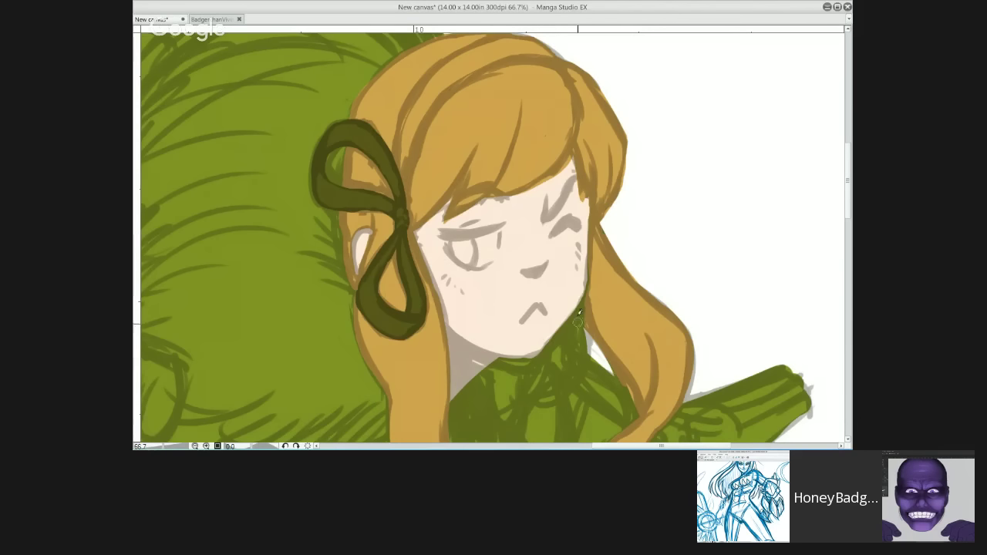
# Step: Check the headband in the BadgerchanVivian1.jpg reference and paint the girl's headband dark grey across the crown
pyautogui.moveTo(573, 360)
pyautogui.mouseDown()
pyautogui.moveTo(579, 263)
pyautogui.moveTo(595, 265)
pyautogui.moveTo(590, 331)
pyautogui.moveTo(432, 301)
pyautogui.moveTo(594, 283)
pyautogui.moveTo(540, 291)
pyautogui.moveTo(556, 267)
pyautogui.moveTo(672, 493)
pyautogui.mouseUp()
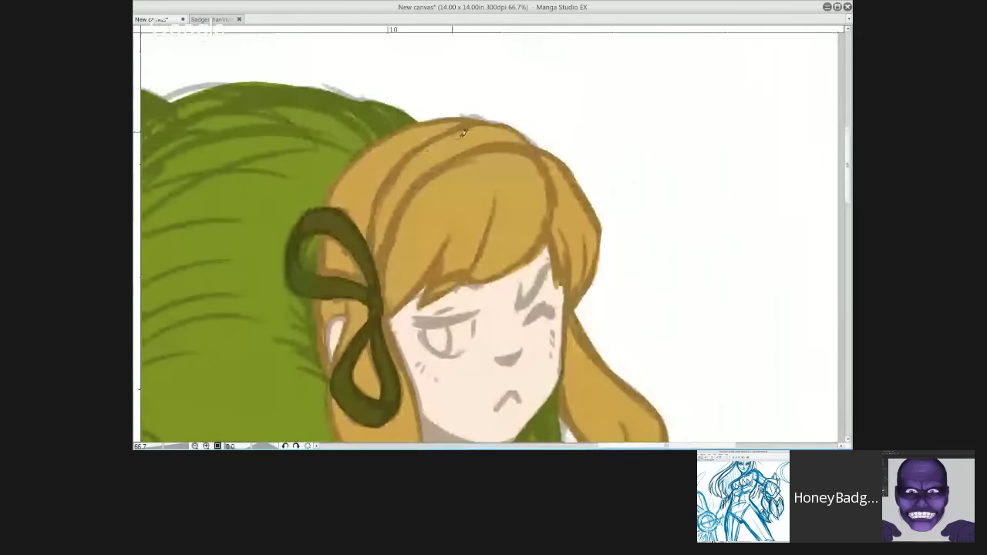
pyautogui.click(223, 20)
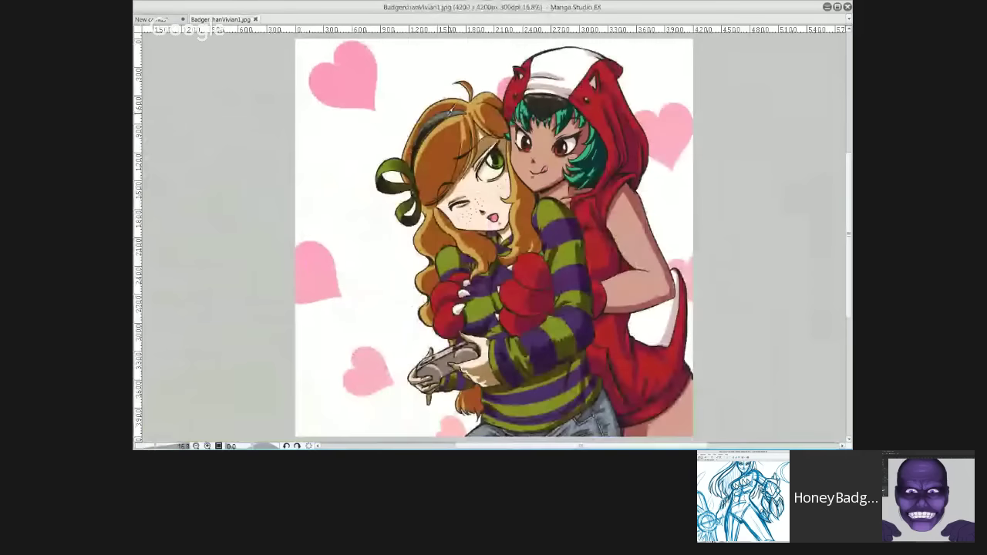
pyautogui.click(162, 20)
pyautogui.moveTo(380, 262)
pyautogui.mouseDown()
pyautogui.moveTo(437, 158)
pyautogui.moveTo(377, 248)
pyautogui.moveTo(478, 145)
pyautogui.moveTo(392, 230)
pyautogui.moveTo(378, 275)
pyautogui.moveTo(392, 190)
pyautogui.moveTo(372, 244)
pyautogui.moveTo(451, 145)
pyautogui.moveTo(377, 229)
pyautogui.moveTo(405, 192)
pyautogui.moveTo(378, 229)
pyautogui.moveTo(404, 170)
pyautogui.moveTo(480, 131)
pyautogui.moveTo(405, 166)
pyautogui.moveTo(515, 137)
pyautogui.moveTo(529, 142)
pyautogui.moveTo(446, 150)
pyautogui.moveTo(503, 131)
pyautogui.moveTo(519, 137)
pyautogui.moveTo(485, 125)
pyautogui.moveTo(516, 137)
pyautogui.moveTo(478, 137)
pyautogui.moveTo(476, 127)
pyautogui.moveTo(413, 165)
pyautogui.moveTo(482, 127)
pyautogui.mouseUp()
pyautogui.moveTo(378, 230)
pyautogui.mouseDown()
pyautogui.moveTo(455, 134)
pyautogui.moveTo(393, 174)
pyautogui.moveTo(495, 118)
pyautogui.moveTo(442, 144)
pyautogui.moveTo(500, 122)
pyautogui.moveTo(497, 131)
pyautogui.moveTo(532, 139)
pyautogui.moveTo(484, 142)
pyautogui.moveTo(536, 145)
pyautogui.mouseUp()
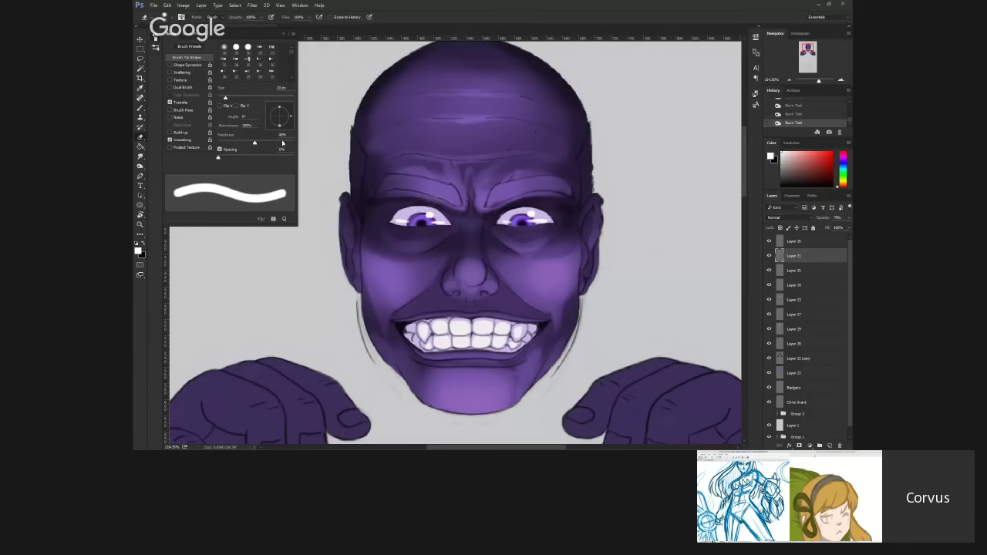
# Step: Switch to Photoshop, set the eraser hardness to 100% and erase the stray sketch lines along both sides of the purple face's jaw
pyautogui.moveTo(283, 142); pyautogui.dragTo(294, 143)
pyautogui.moveTo(584, 332); pyautogui.dragTo(547, 389)
pyautogui.moveTo(344, 309); pyautogui.dragTo(367, 365)
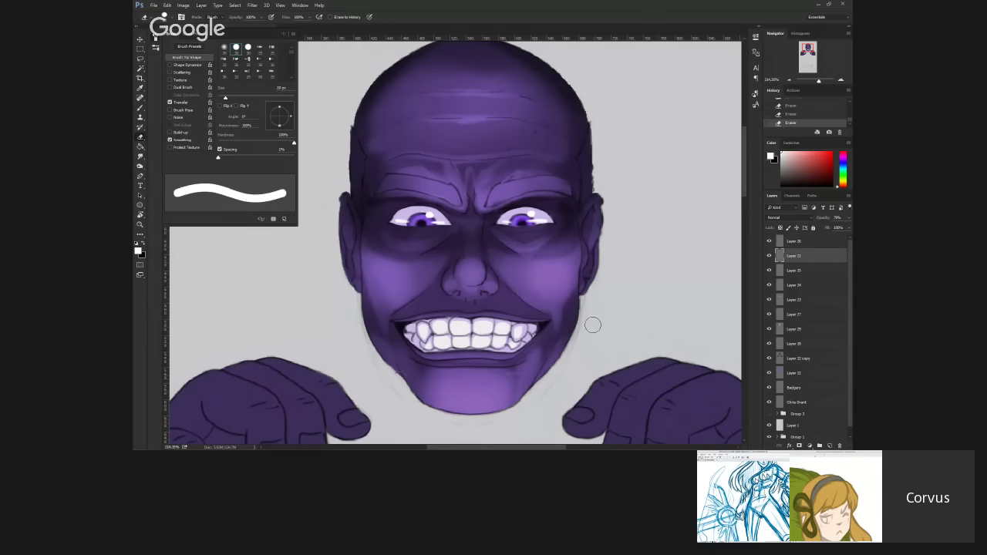
# Step: Toggle the face's shading layers, including Layer 29 and Layer 22 copy, off and on to compare their effect
pyautogui.scroll(-5, 591, 324)
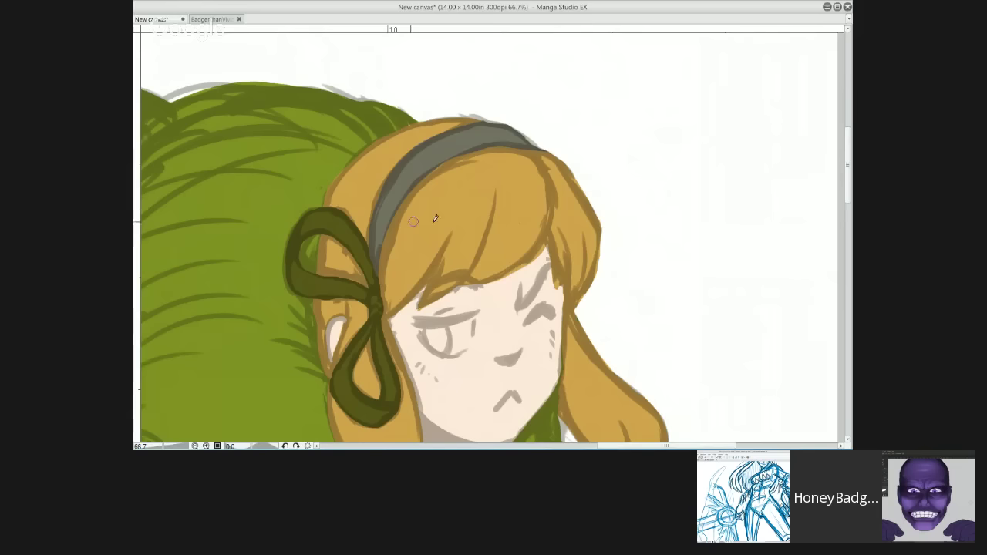
pyautogui.scroll(-1, 459, 238)
pyautogui.scroll(4, 540, 239)
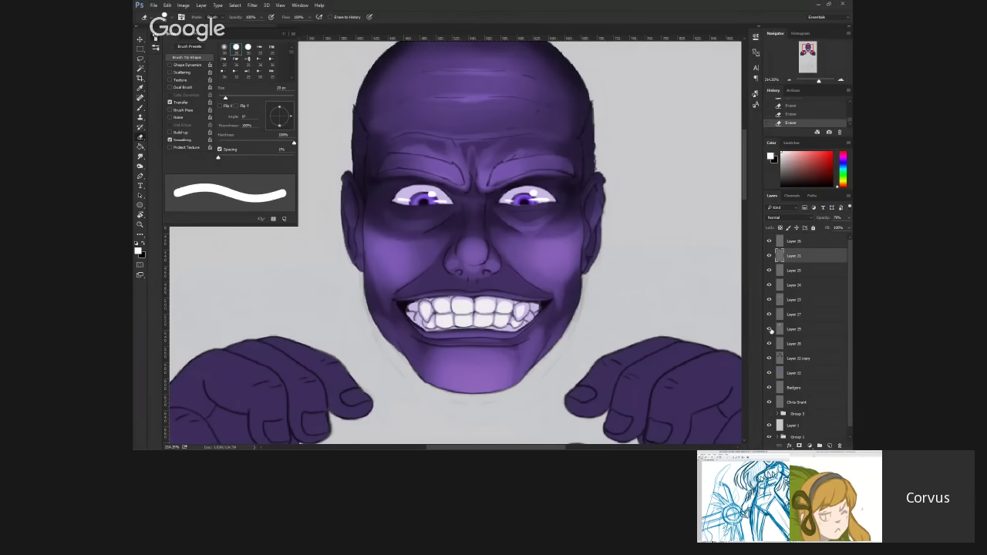
pyautogui.click(769, 329)
pyautogui.click(769, 329)
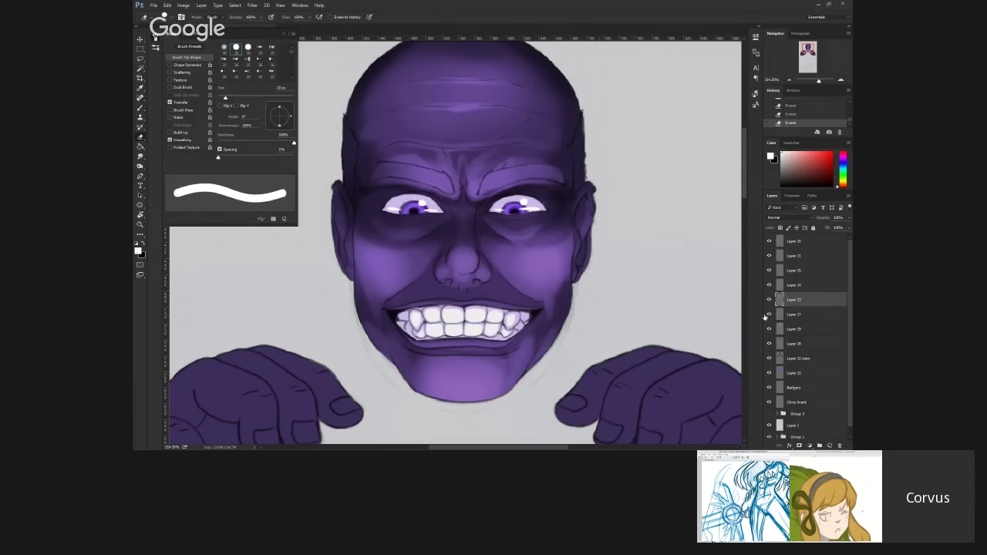
pyautogui.click(769, 300)
pyautogui.click(769, 300)
pyautogui.click(769, 328)
pyautogui.click(769, 329)
pyautogui.click(767, 358)
pyautogui.click(768, 358)
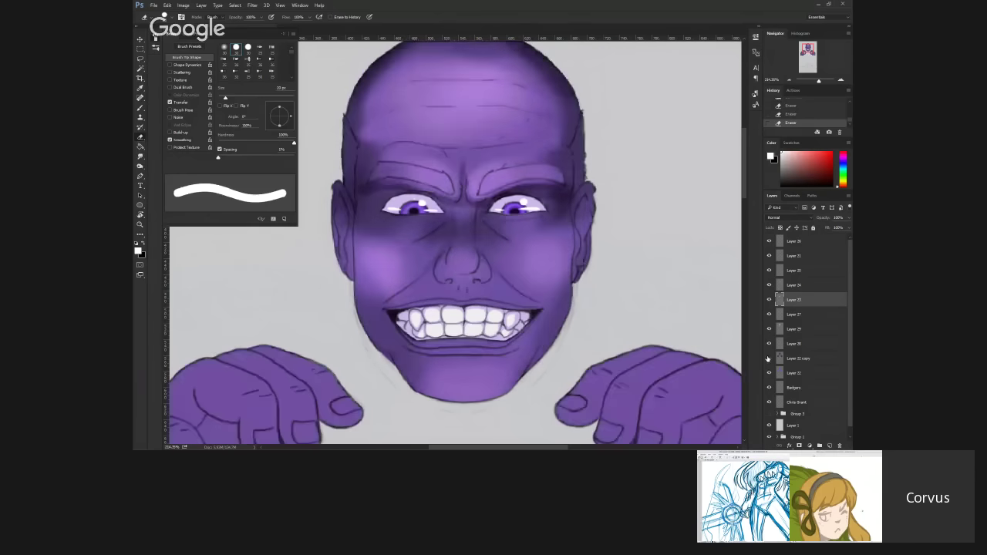
pyautogui.click(768, 358)
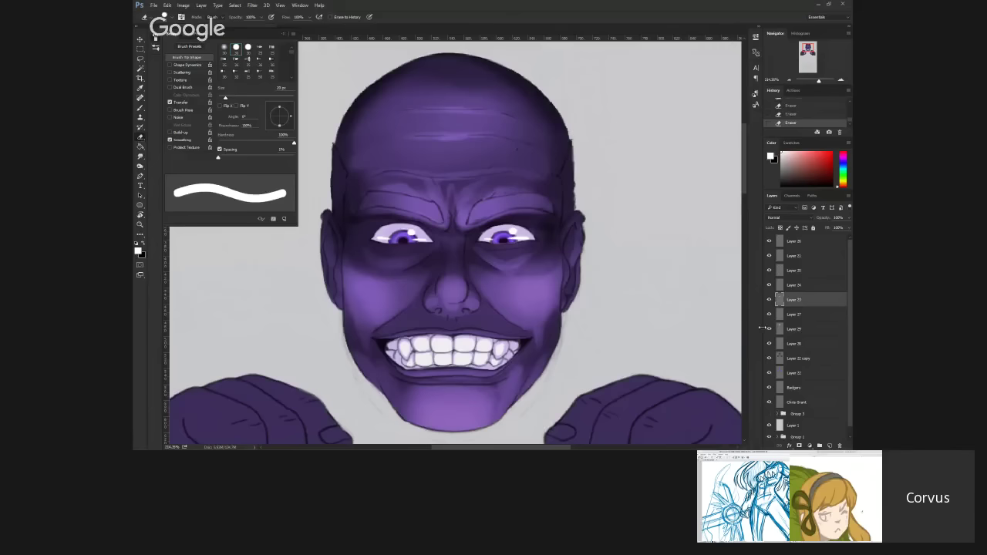
# Step: Examine the shading of the purple face and the outlines of both hands at different zoom levels
pyautogui.moveTo(643, 306); pyautogui.dragTo(630, 276)
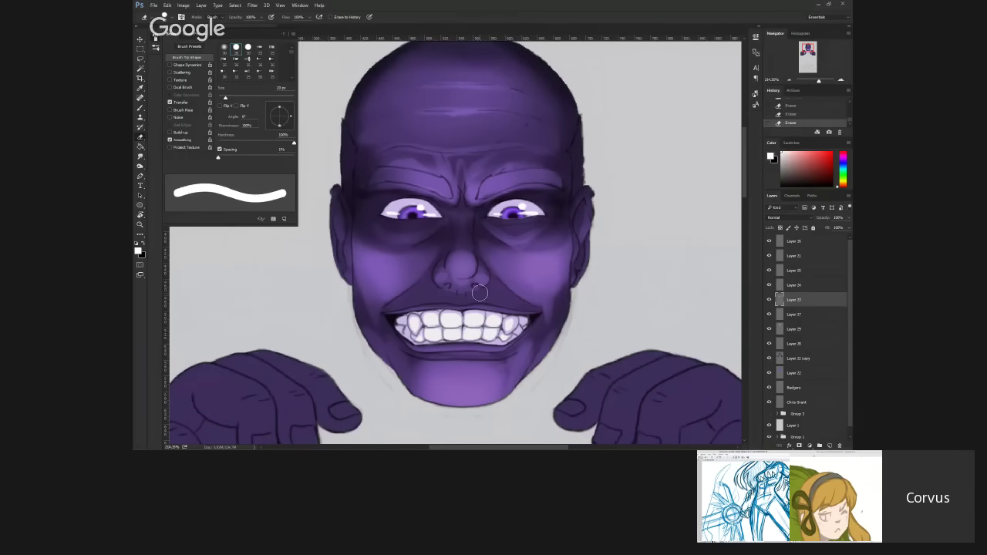
pyautogui.click(139, 160)
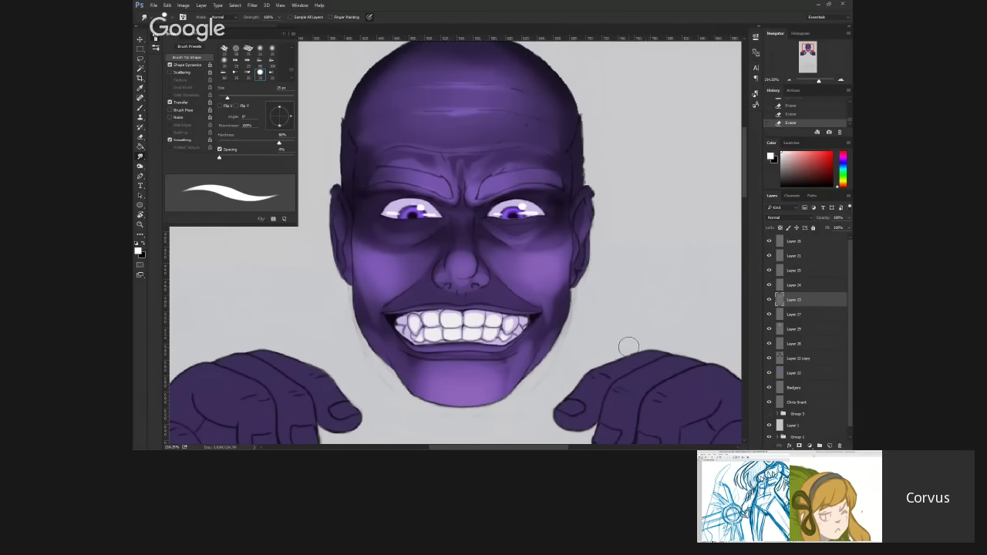
pyautogui.scroll(-2, 616, 330)
pyautogui.scroll(-2, 593, 305)
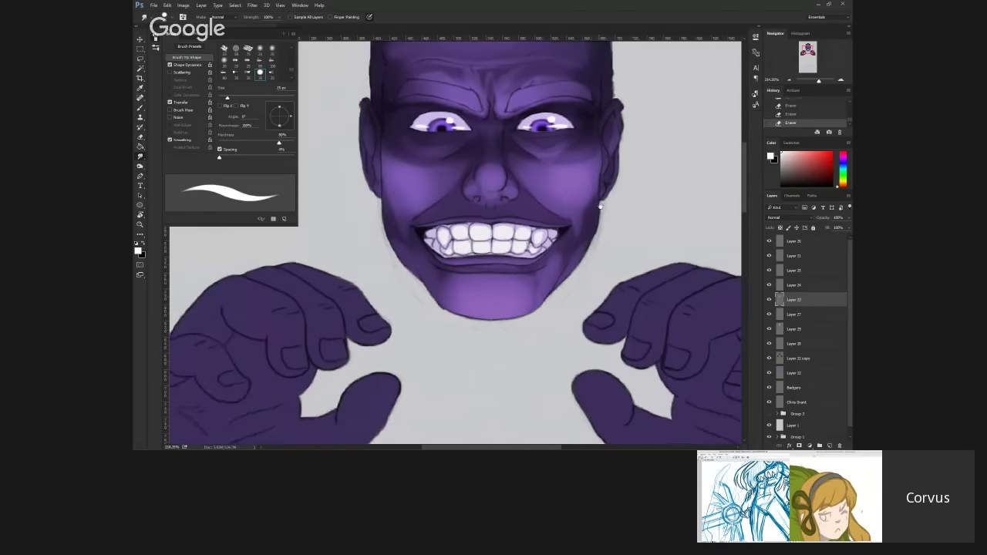
pyautogui.scroll(5, 586, 296)
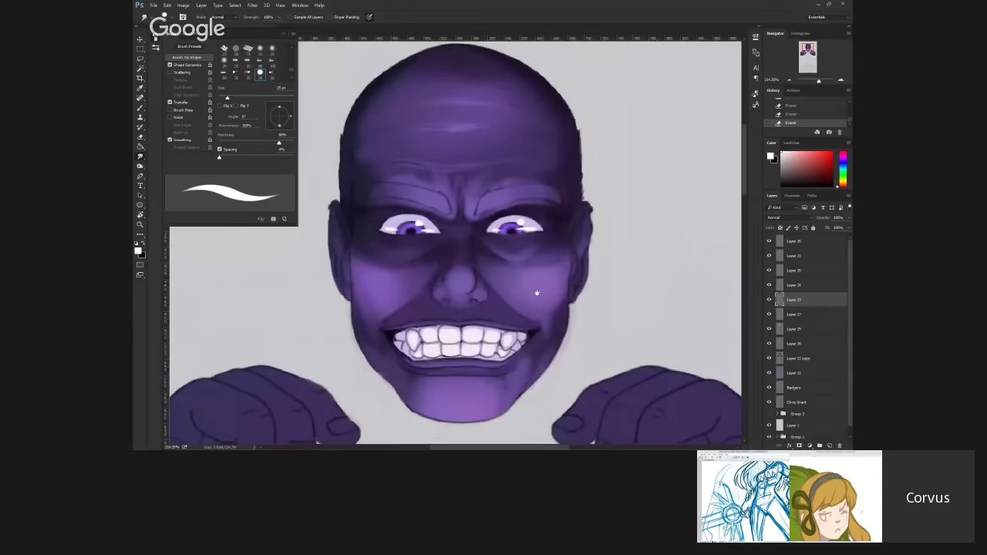
pyautogui.moveTo(470, 363); pyautogui.dragTo(572, 273)
pyautogui.moveTo(628, 259); pyautogui.dragTo(595, 288)
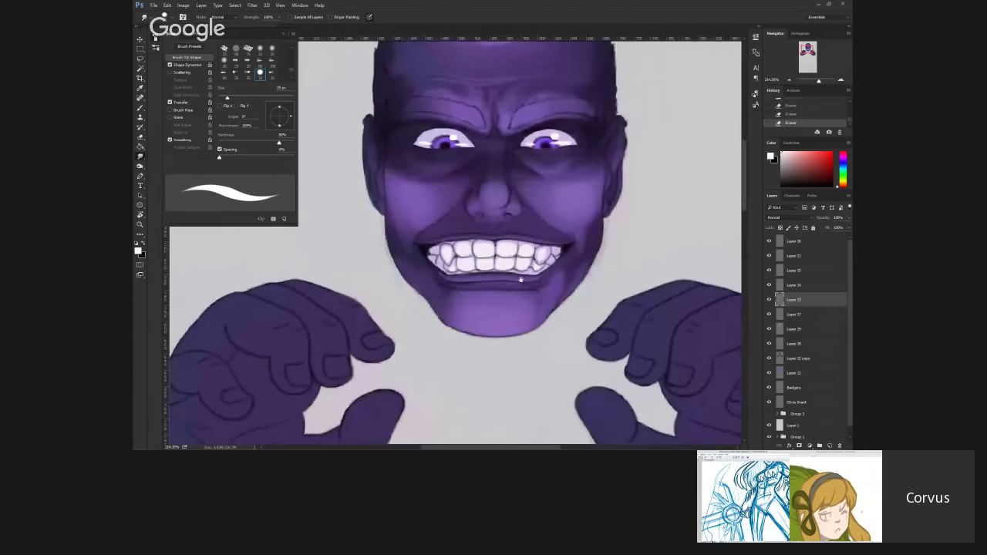
pyautogui.moveTo(519, 280); pyautogui.dragTo(500, 303)
pyautogui.moveTo(463, 209); pyautogui.dragTo(370, 232)
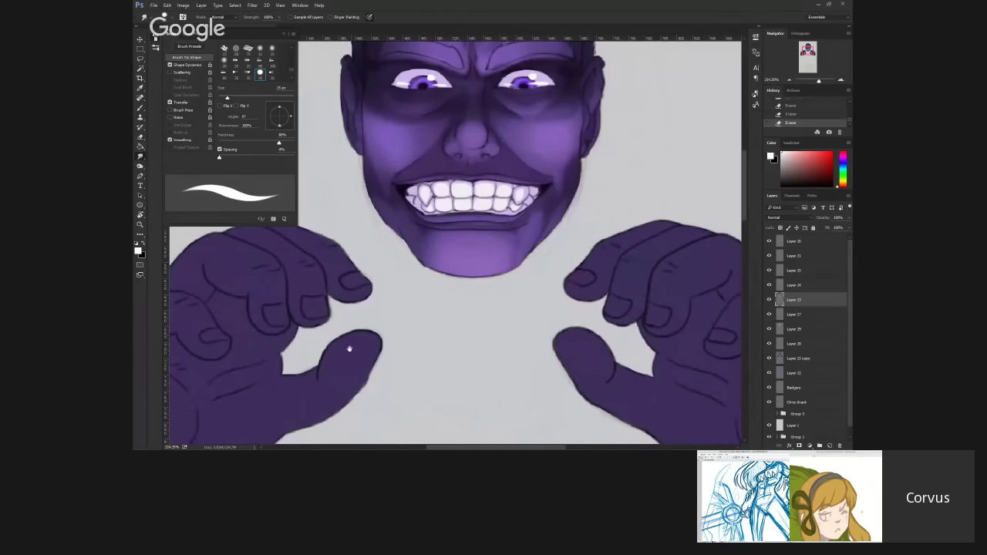
pyautogui.moveTo(463, 166); pyautogui.dragTo(453, 286)
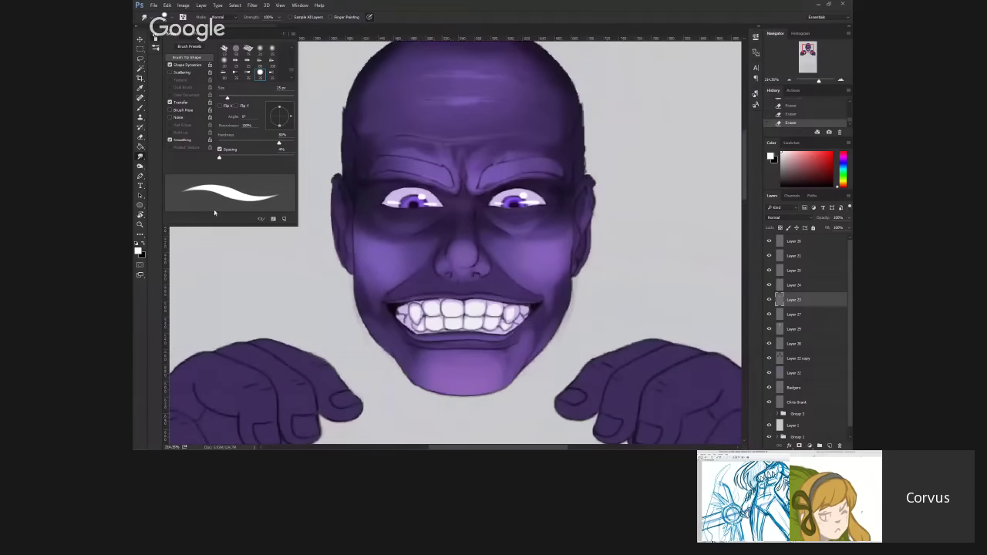
pyautogui.press('z')
pyautogui.moveTo(525, 309); pyautogui.dragTo(461, 307)
pyautogui.moveTo(420, 193); pyautogui.dragTo(449, 165)
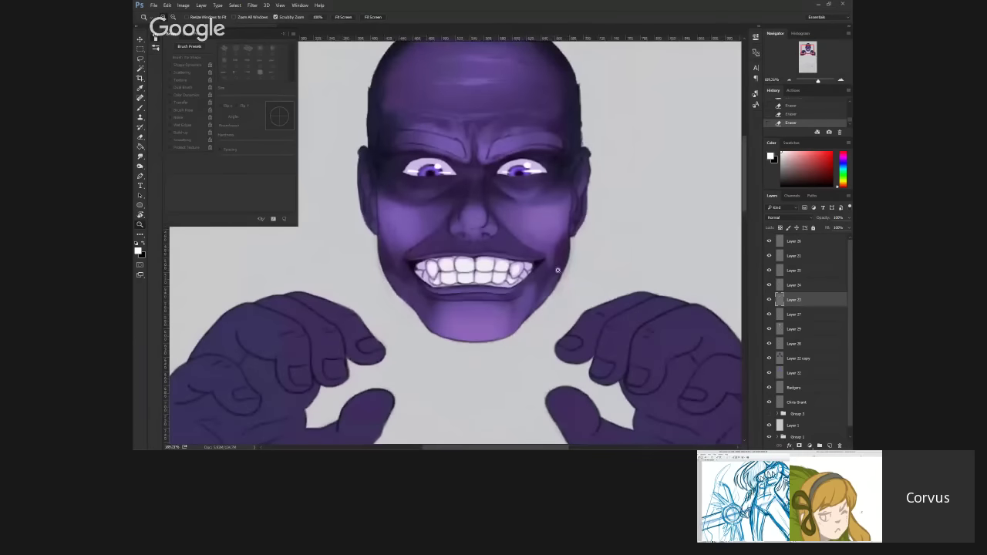
pyautogui.moveTo(412, 192); pyautogui.dragTo(497, 253)
pyautogui.moveTo(469, 98); pyautogui.dragTo(459, 157)
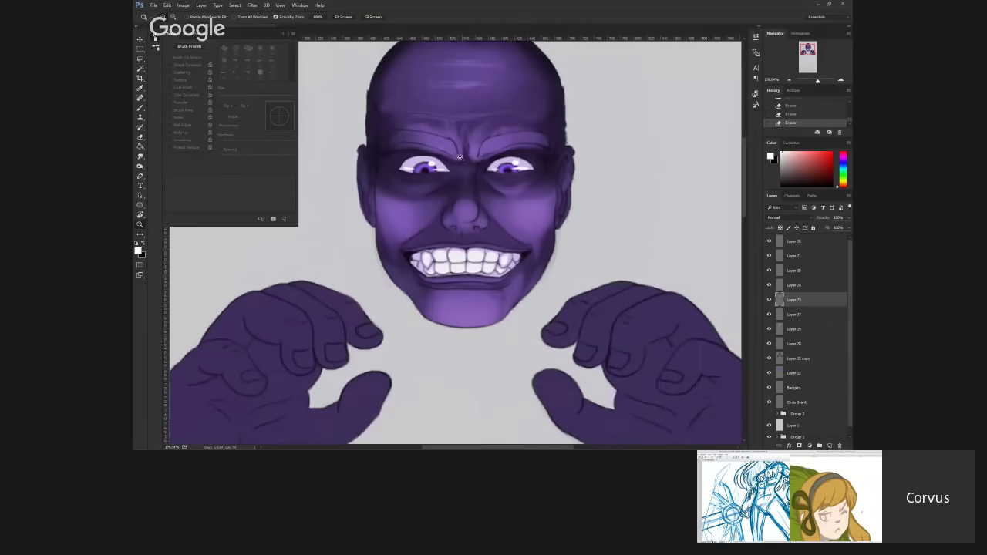
pyautogui.moveTo(539, 288); pyautogui.dragTo(546, 288)
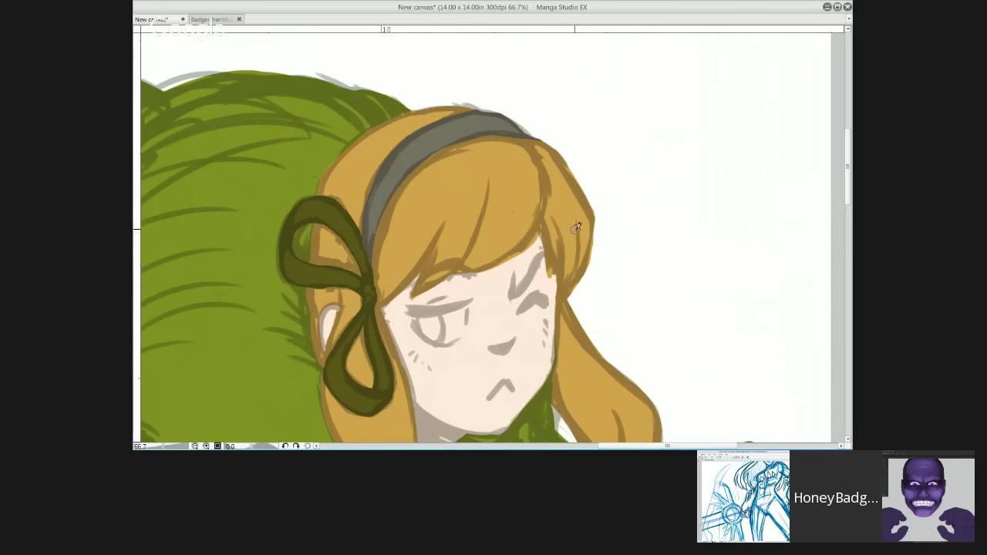
pyautogui.hotkey('ctrl', '0')
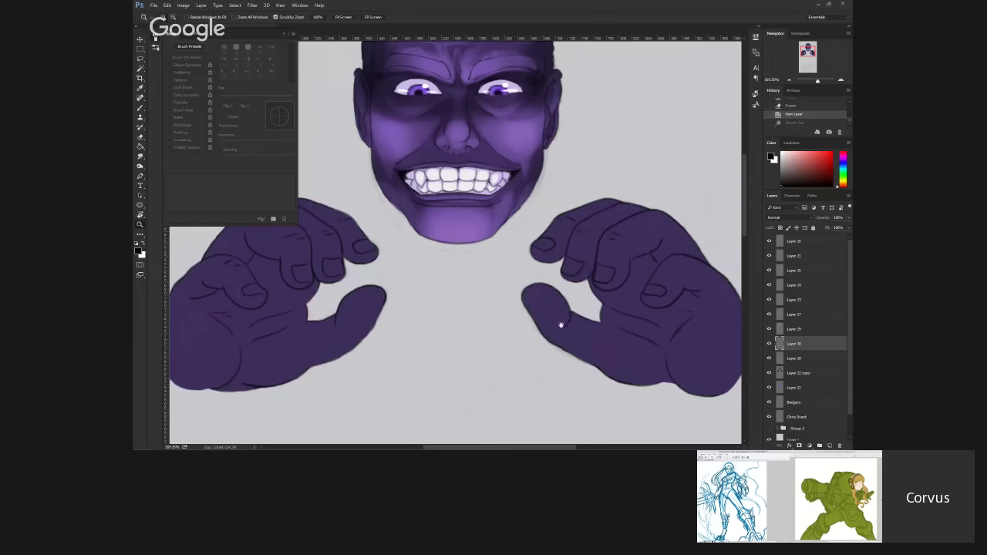
# Step: Try an eraser stroke across the hand beside the canvas edge on Layer 22 copy, and undo it
pyautogui.moveTo(561, 325); pyautogui.dragTo(570, 387)
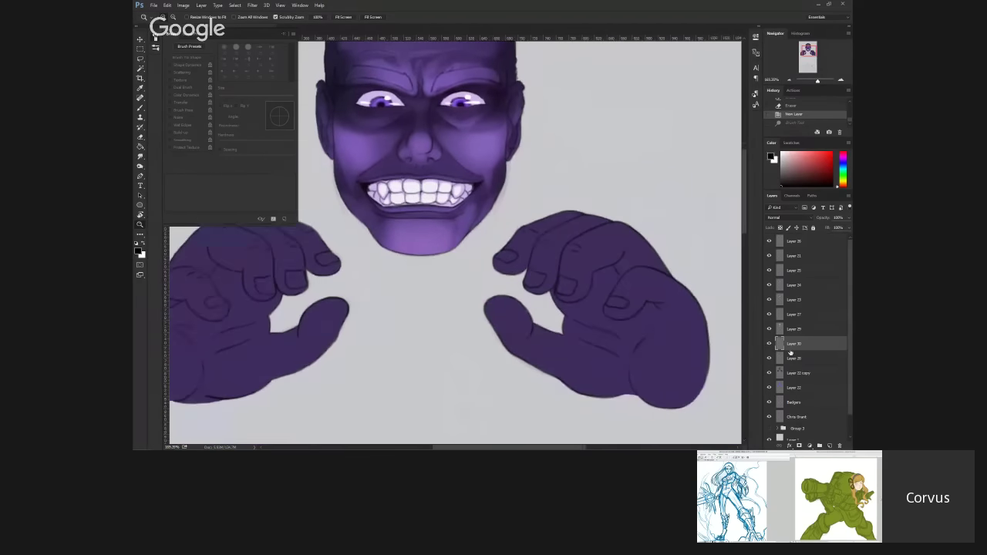
pyautogui.click(787, 372)
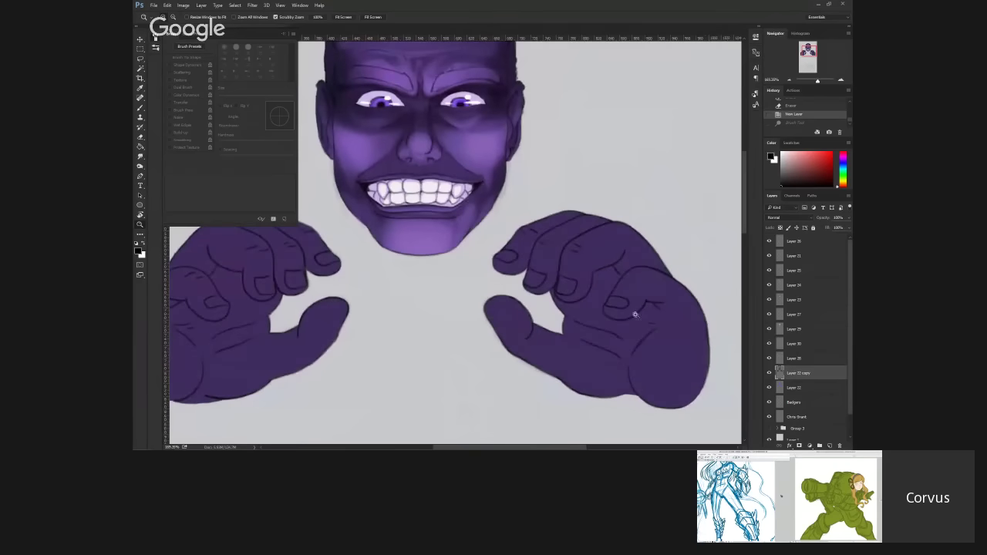
pyautogui.press('e')
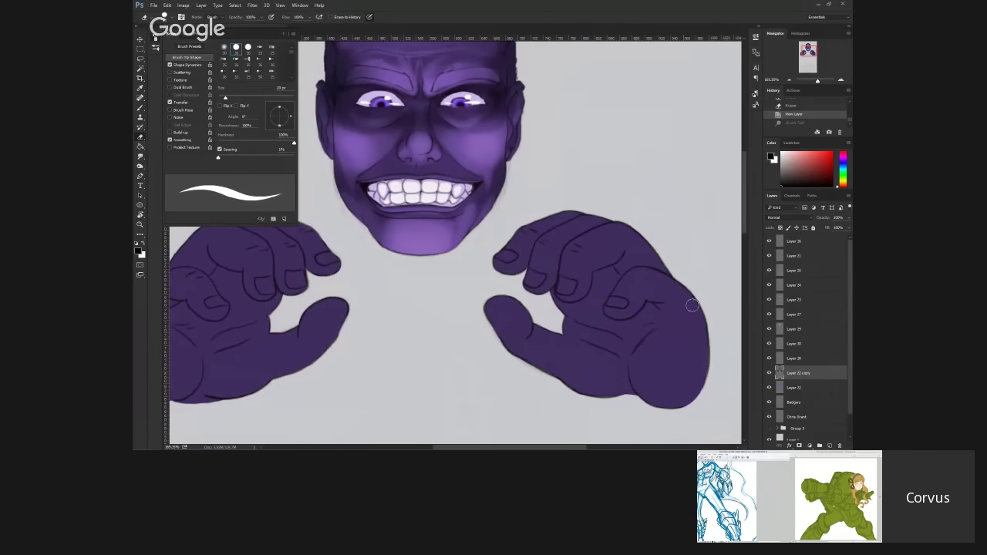
pyautogui.moveTo(555, 286); pyautogui.dragTo(540, 280)
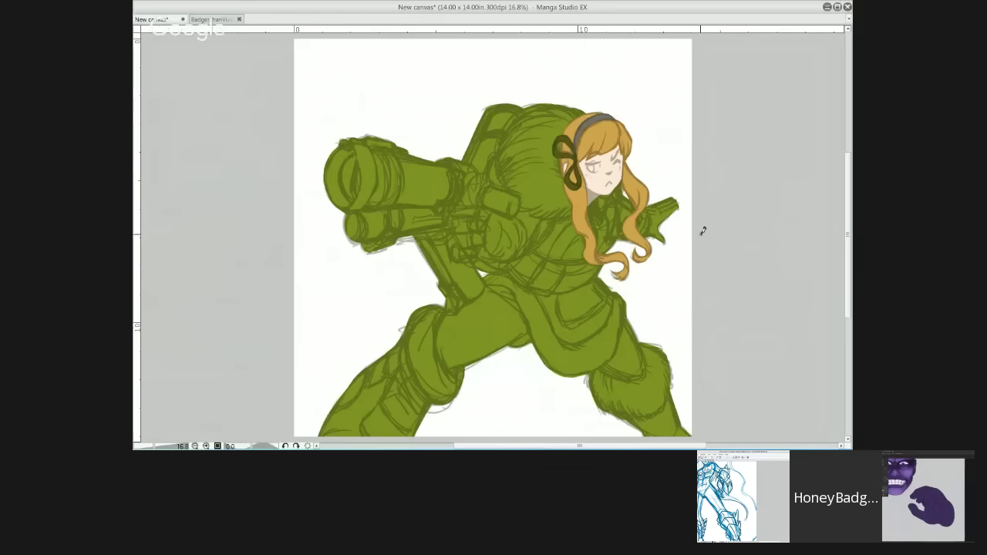
pyautogui.moveTo(540, 280); pyautogui.dragTo(466, 251)
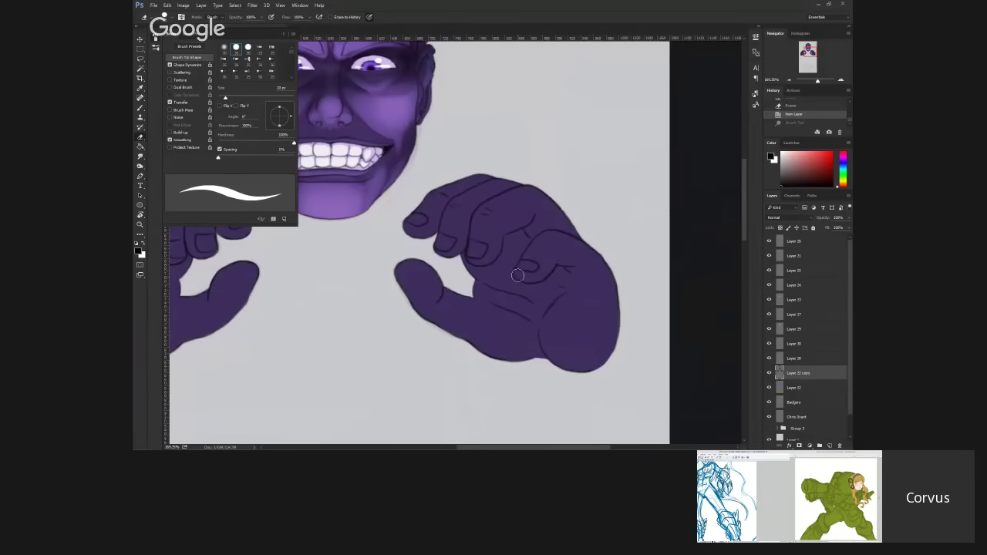
pyautogui.moveTo(518, 276); pyautogui.dragTo(577, 266)
pyautogui.hotkey('ctrl', 'z')
# Step: Add a new empty layer and move it between the faint line-art layer and the group beneath it
pyautogui.moveTo(494, 222)
pyautogui.mouseDown()
pyautogui.moveTo(594, 270)
pyautogui.moveTo(628, 303)
pyautogui.mouseUp()
pyautogui.scroll(-10, 631, 301)
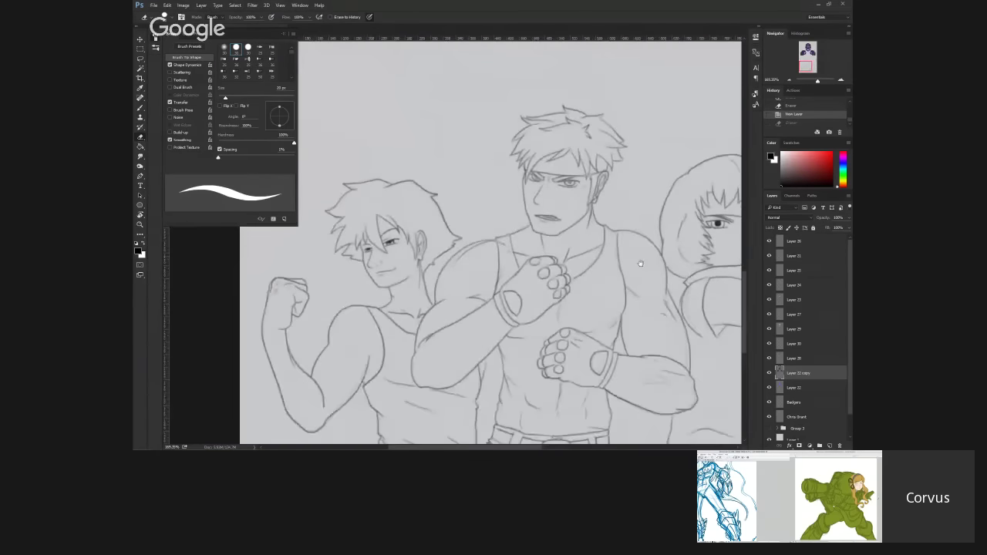
pyautogui.scroll(10, 507, 346)
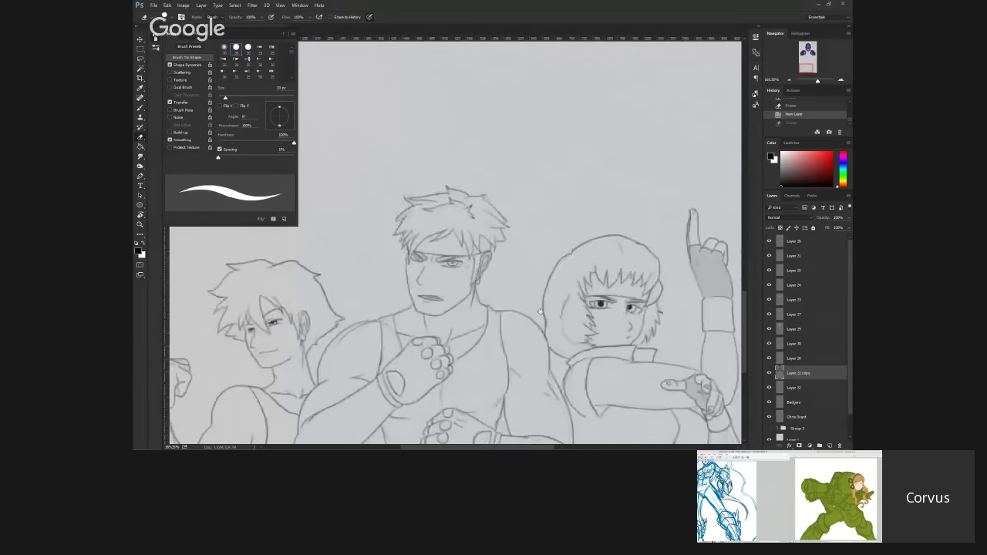
pyautogui.scroll(5, 552, 303)
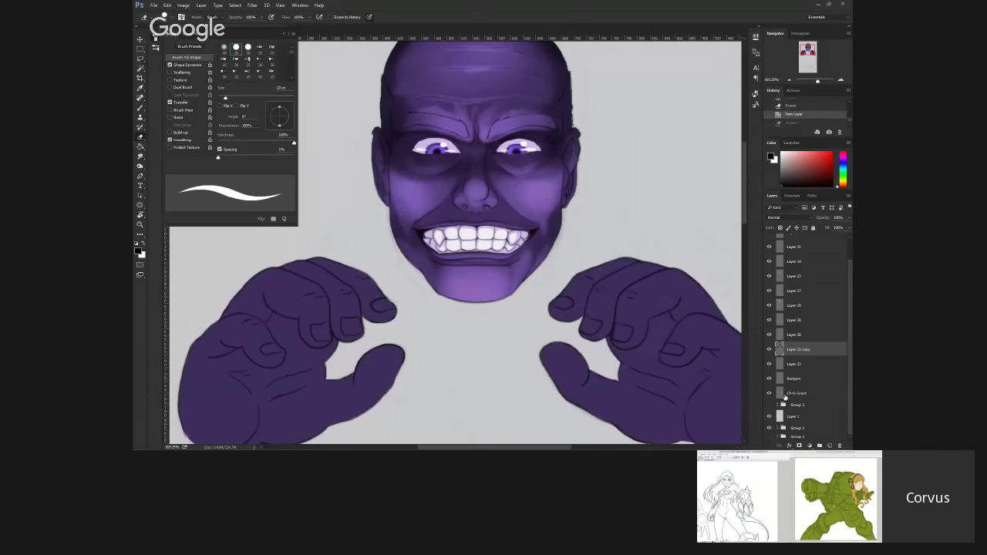
pyautogui.click(789, 404)
pyautogui.click(805, 394)
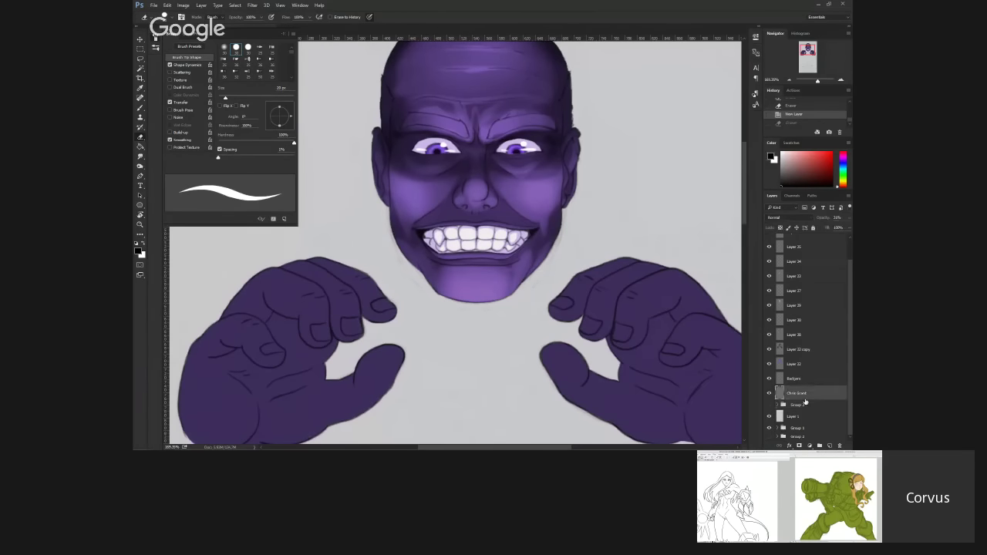
pyautogui.click(828, 445)
pyautogui.moveTo(795, 401); pyautogui.dragTo(795, 416)
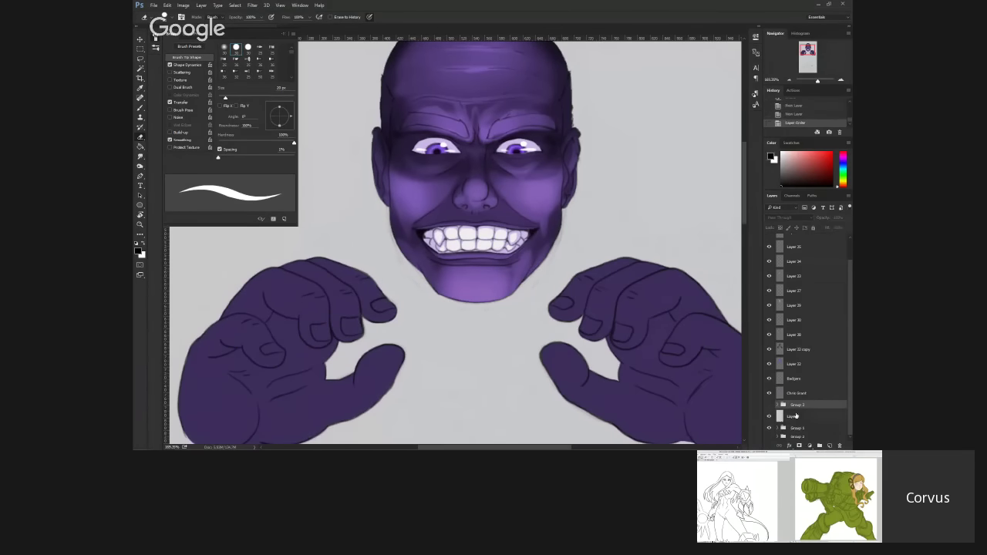
pyautogui.hotkey('ctrl', 'z')
pyautogui.click(784, 396)
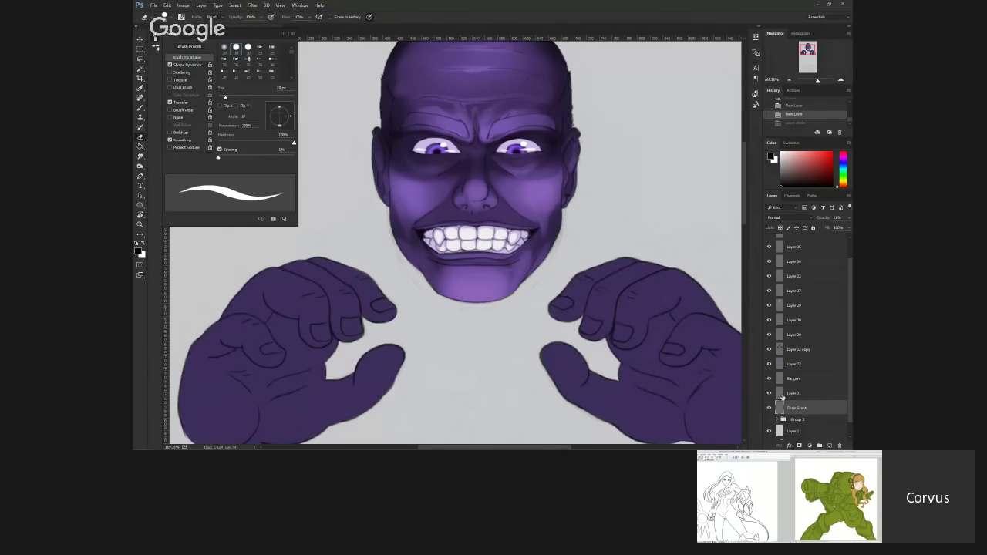
pyautogui.moveTo(774, 398); pyautogui.dragTo(785, 411)
pyautogui.click(784, 398)
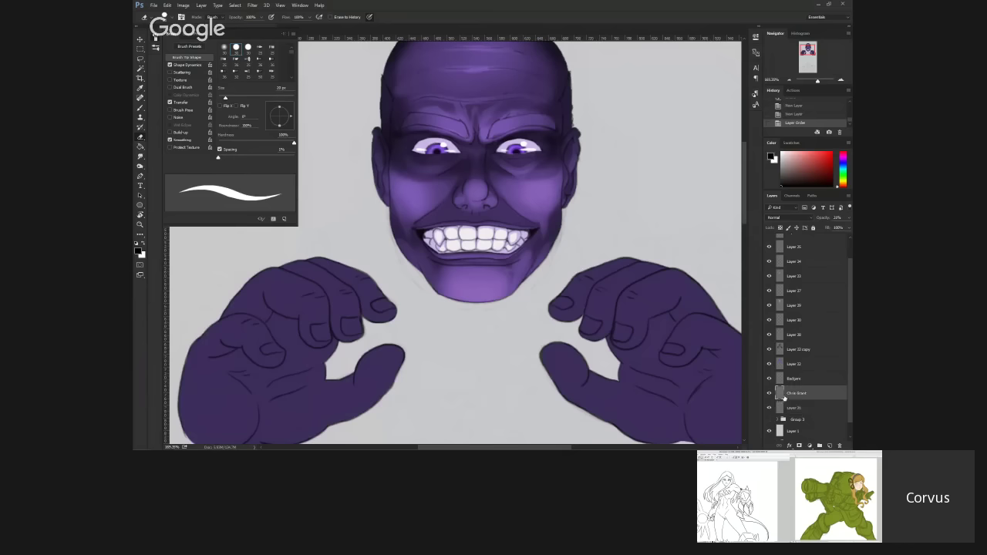
# Step: Select Layer 22, preview the face against the dark background group, and review the three sketched fighters below
pyautogui.click(782, 379)
pyautogui.click(783, 364)
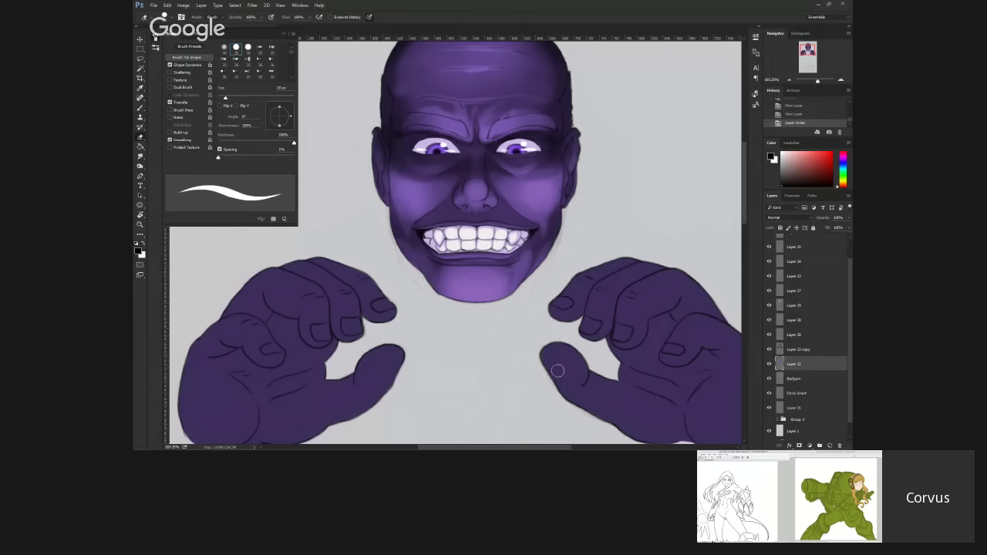
pyautogui.scroll(-2, 519, 251)
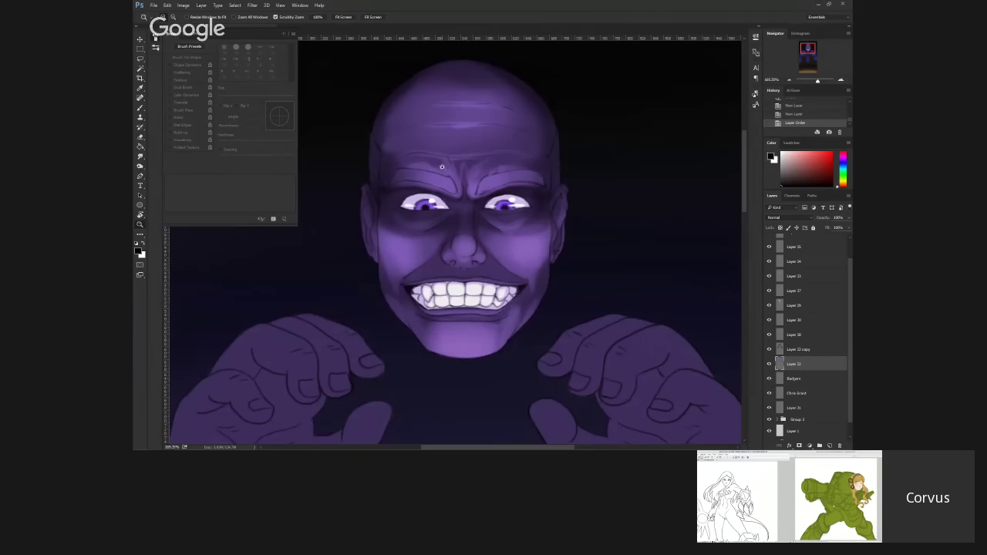
pyautogui.moveTo(442, 167); pyautogui.dragTo(408, 193)
pyautogui.moveTo(458, 278); pyautogui.dragTo(507, 255)
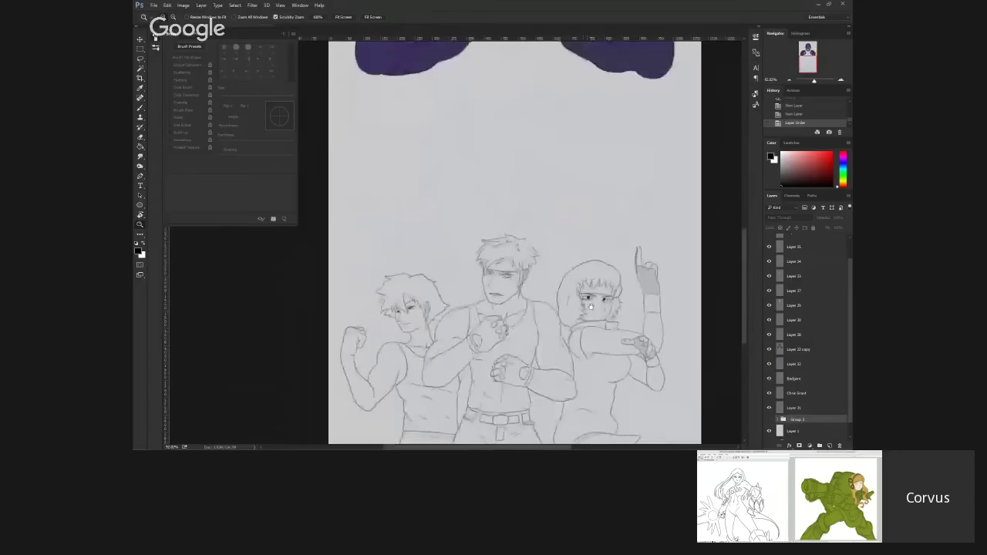
pyautogui.scroll(-3, 602, 249)
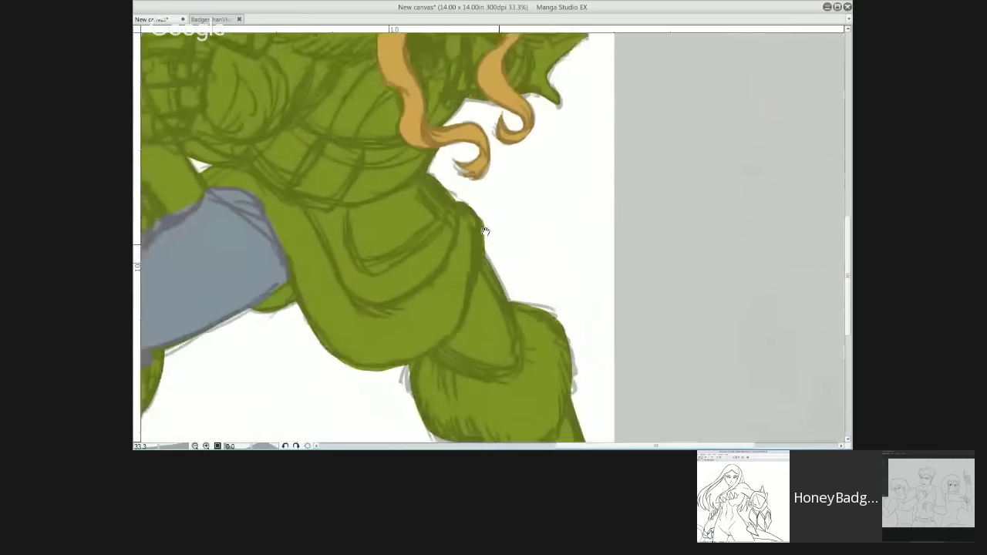
# Step: Switch to Manga Studio and paint the armoured figure's rear thigh blue-grey between the skirt plate and the fur knee cuff
pyautogui.moveTo(485, 231); pyautogui.dragTo(443, 189)
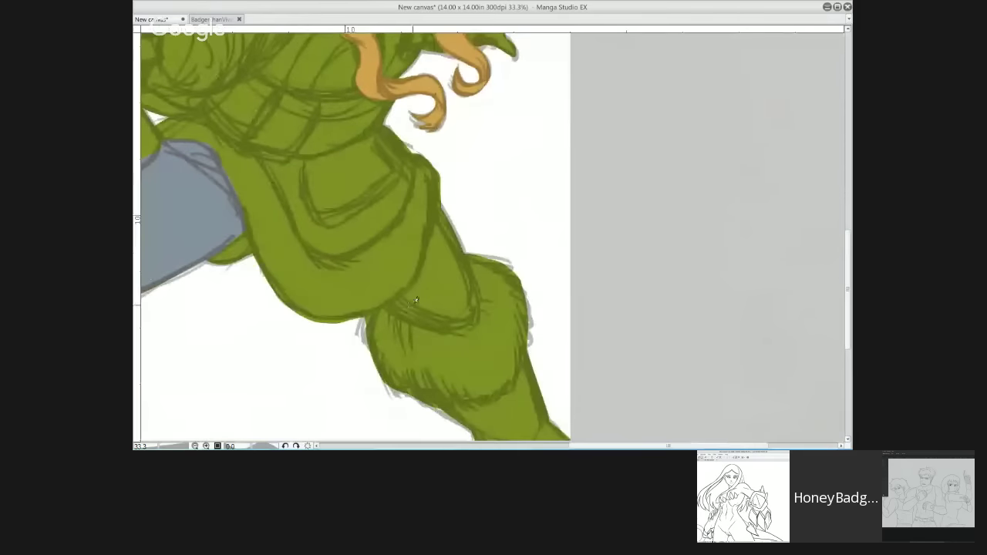
pyautogui.moveTo(446, 324)
pyautogui.mouseDown()
pyautogui.moveTo(394, 302)
pyautogui.moveTo(431, 257)
pyautogui.moveTo(435, 212)
pyautogui.moveTo(469, 297)
pyautogui.moveTo(437, 246)
pyautogui.moveTo(441, 310)
pyautogui.moveTo(398, 308)
pyautogui.moveTo(427, 320)
pyautogui.moveTo(424, 296)
pyautogui.mouseUp()
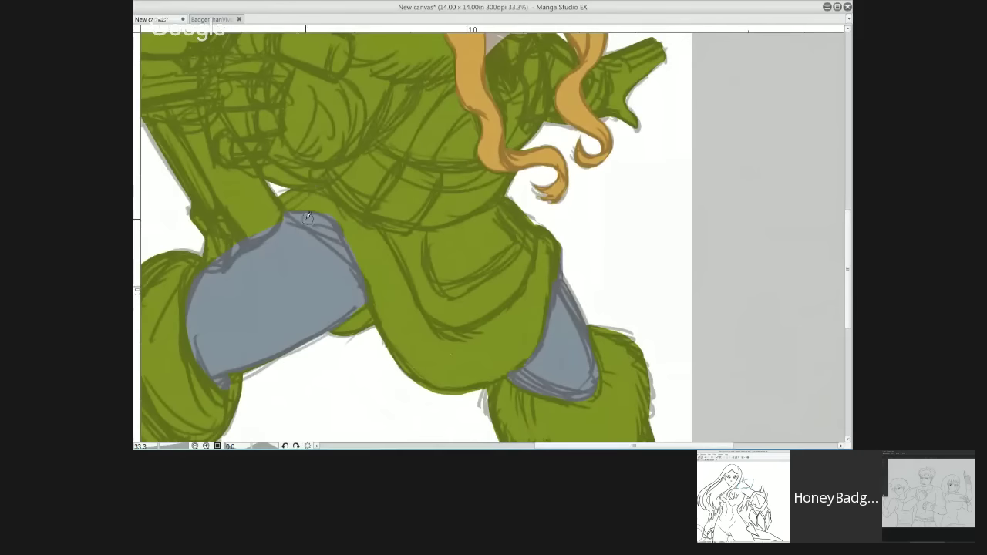
# Step: Try blue-grey brush loops and guide strokes over the armoured figure's hip, waist and skirt plate
pyautogui.moveTo(297, 209)
pyautogui.mouseDown()
pyautogui.moveTo(370, 203)
pyautogui.moveTo(309, 255)
pyautogui.mouseUp()
pyautogui.moveTo(320, 189)
pyautogui.mouseDown()
pyautogui.moveTo(362, 231)
pyautogui.moveTo(591, 198)
pyautogui.mouseUp()
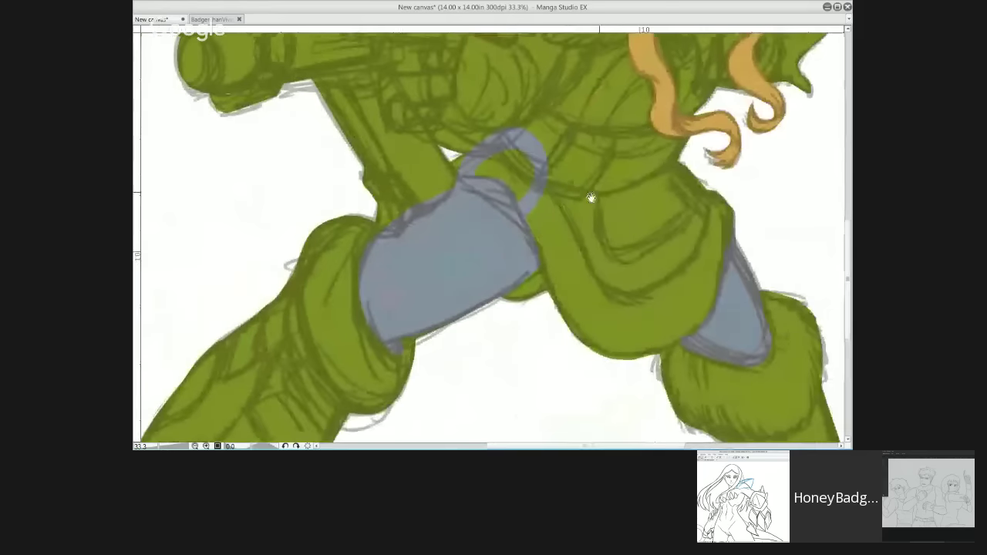
pyautogui.moveTo(494, 143); pyautogui.dragTo(518, 240)
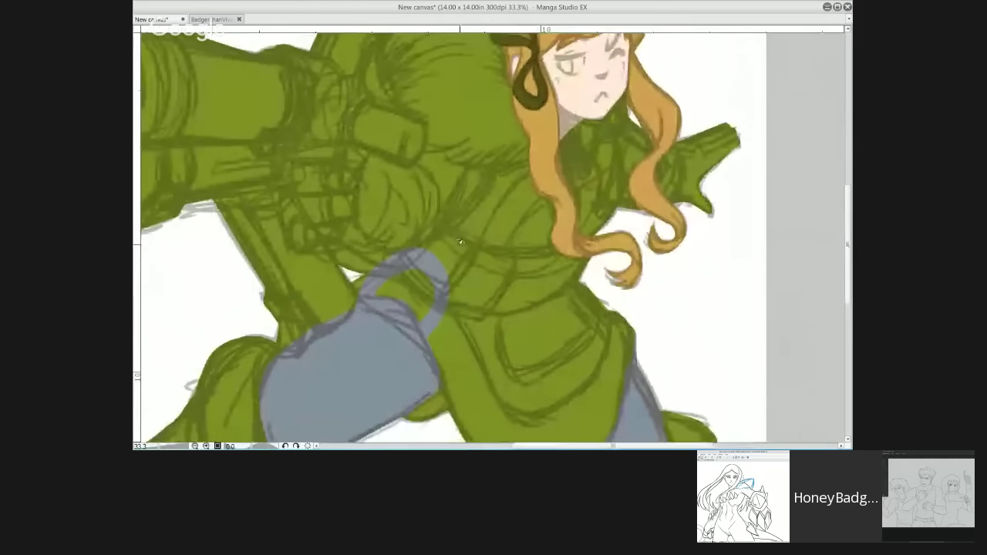
pyautogui.moveTo(529, 294)
pyautogui.mouseDown()
pyautogui.moveTo(521, 308)
pyautogui.moveTo(544, 305)
pyautogui.moveTo(513, 367)
pyautogui.mouseUp()
pyautogui.moveTo(432, 272)
pyautogui.mouseDown()
pyautogui.moveTo(392, 347)
pyautogui.moveTo(458, 312)
pyautogui.mouseUp()
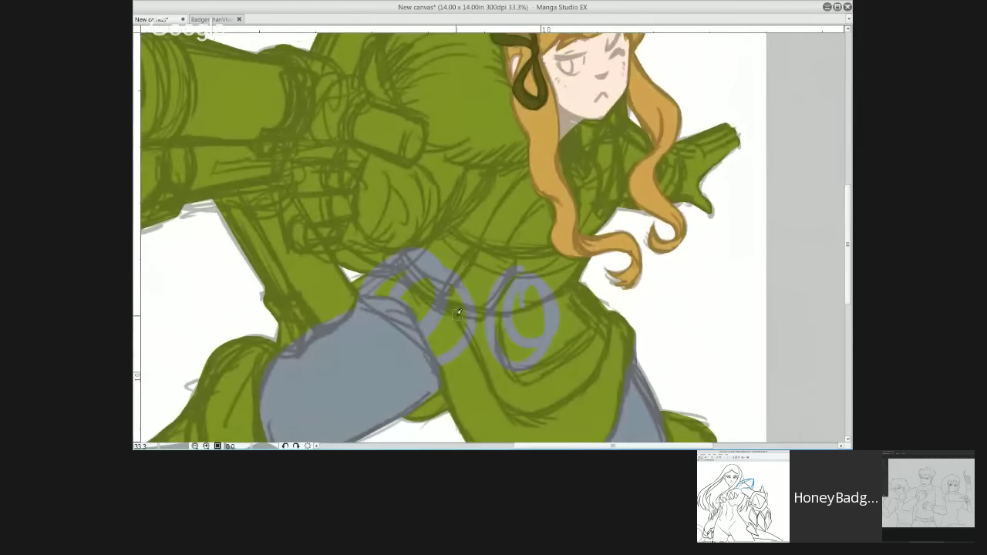
pyautogui.moveTo(532, 328); pyautogui.dragTo(455, 177)
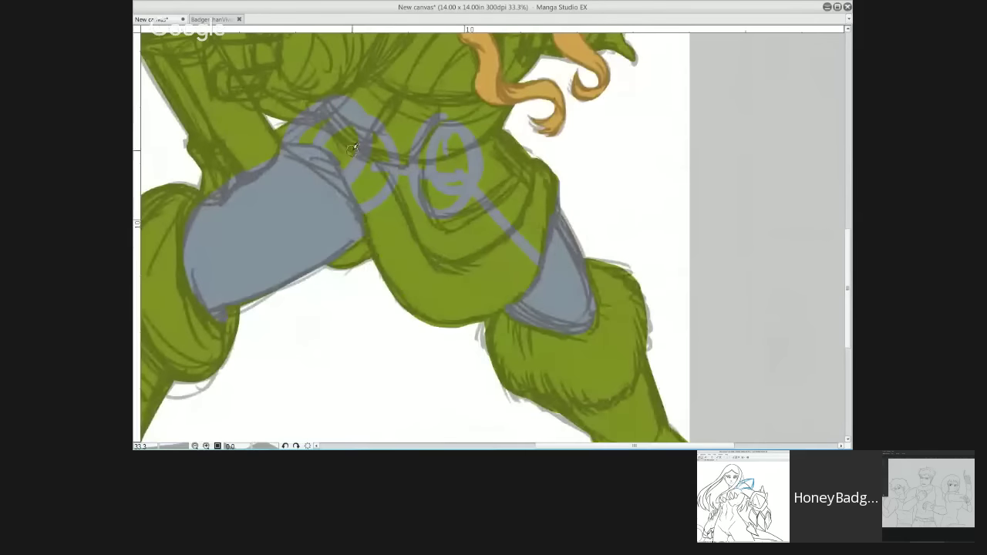
pyautogui.moveTo(269, 208); pyautogui.dragTo(204, 417)
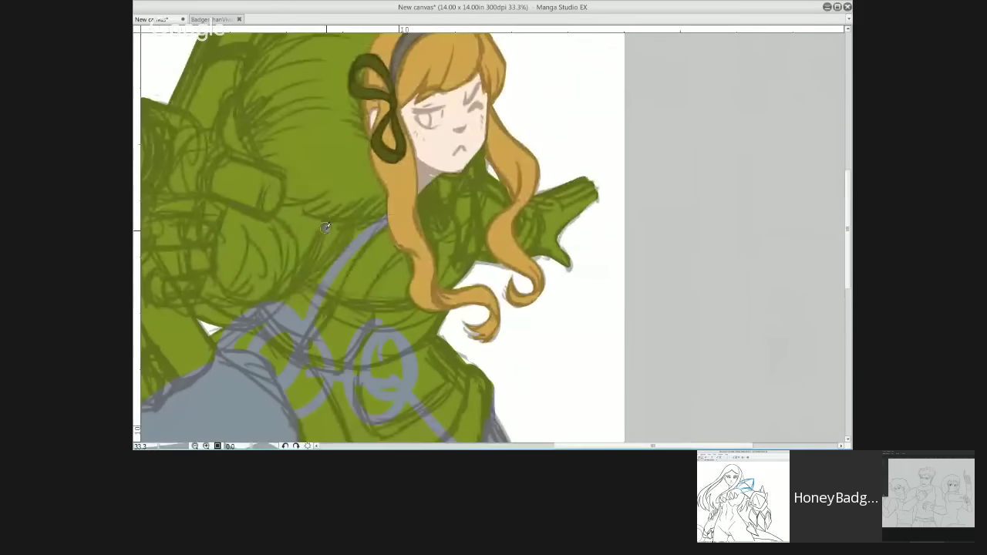
# Step: Try more blue-grey strokes across the chest, around the shoulder and over the hand holding the launcher
pyautogui.moveTo(534, 241); pyautogui.dragTo(577, 248)
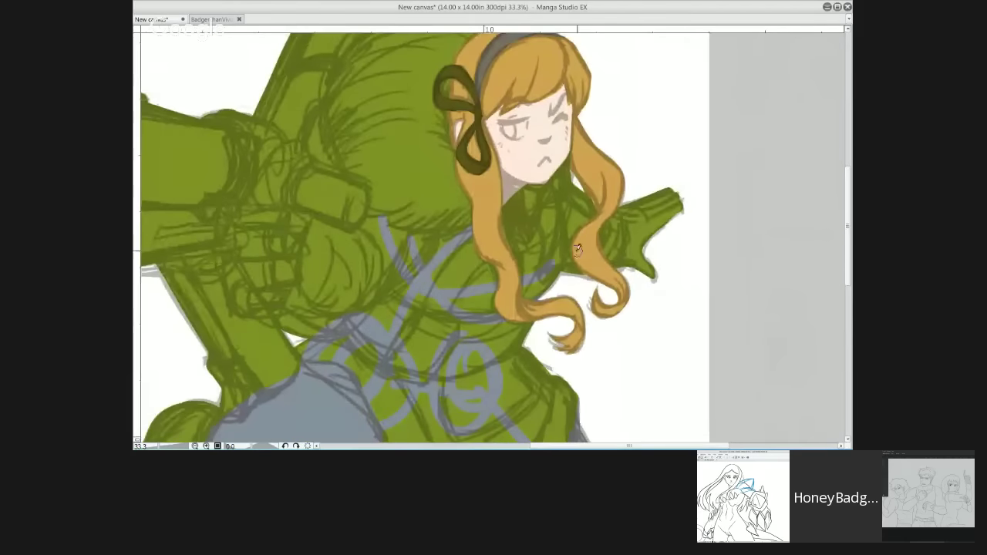
pyautogui.moveTo(567, 197); pyautogui.dragTo(549, 266)
pyautogui.moveTo(386, 224); pyautogui.dragTo(438, 143)
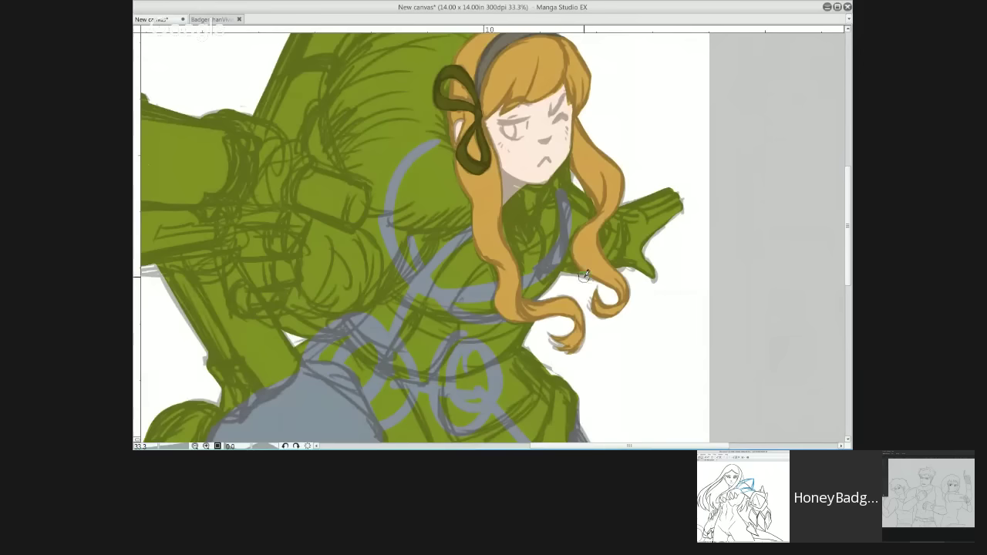
pyautogui.scroll(-1, 583, 285)
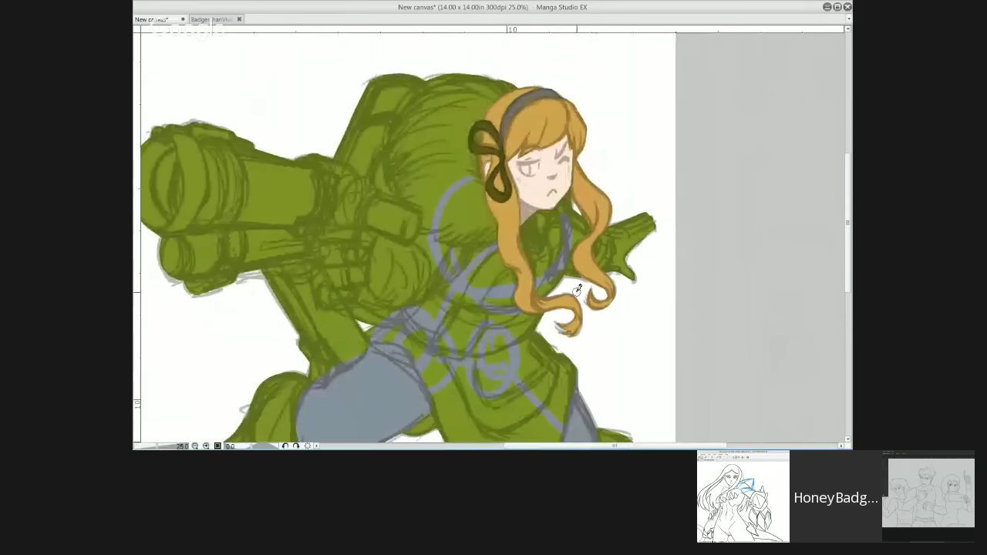
pyautogui.moveTo(576, 332); pyautogui.dragTo(603, 291)
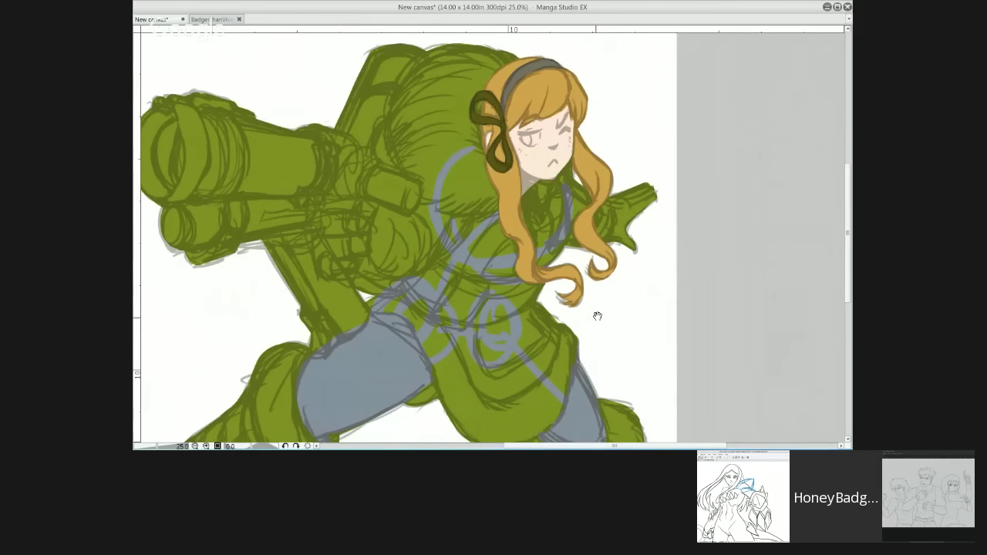
pyautogui.moveTo(598, 317); pyautogui.dragTo(621, 304)
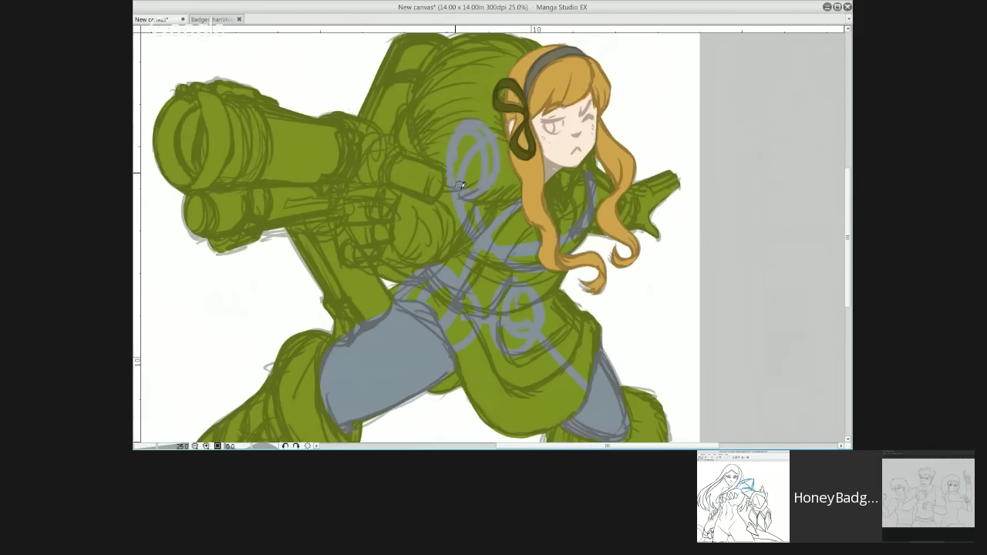
pyautogui.moveTo(459, 186); pyautogui.dragTo(494, 135)
pyautogui.moveTo(417, 231); pyautogui.dragTo(463, 227)
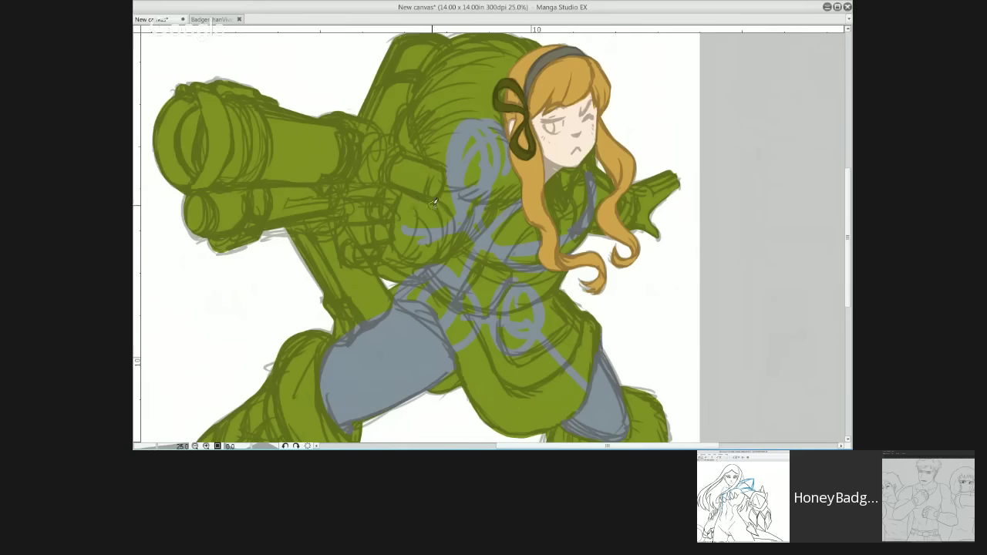
pyautogui.moveTo(355, 204)
pyautogui.mouseDown()
pyautogui.moveTo(382, 202)
pyautogui.moveTo(363, 258)
pyautogui.moveTo(341, 204)
pyautogui.mouseUp()
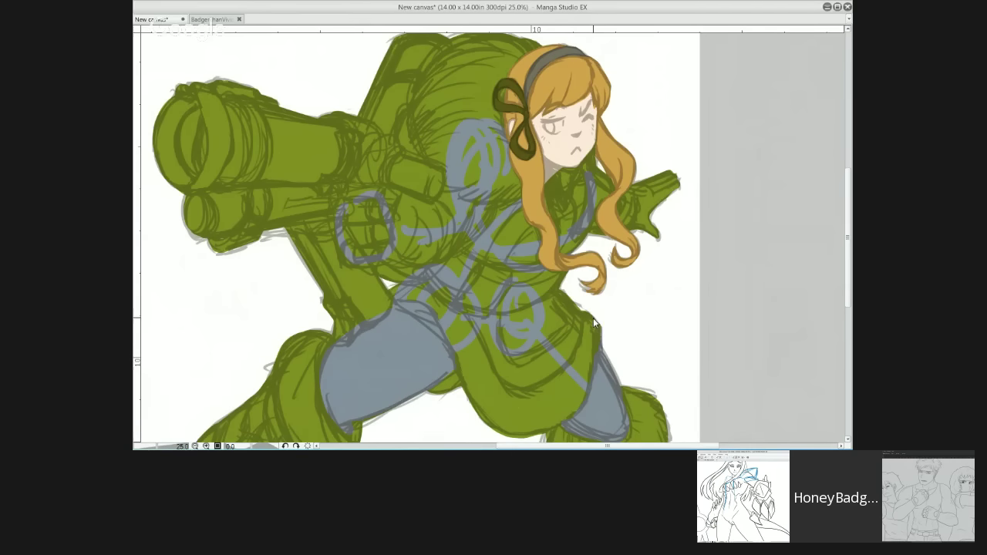
# Step: Undo the blue-grey trial strokes over the armoured figure's hand, shoulder, chest, waist and skirt
pyautogui.hotkey('ctrl', 'z')
pyautogui.hotkey('ctrl', 'z')
pyautogui.hotkey('ctrl', 'z')
pyautogui.hotkey('ctrl', 'z')
pyautogui.hotkey('ctrl', 'z')
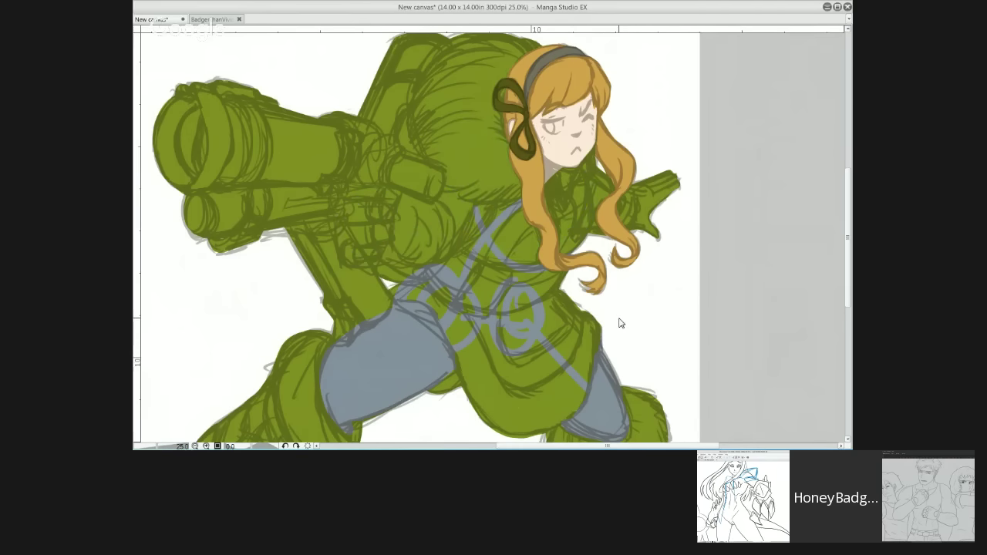
pyautogui.hotkey('ctrl', 'z')
pyautogui.hotkey('ctrl', 'z')
pyautogui.hotkey('ctrl', 'z')
pyautogui.hotkey('ctrl', 'z')
pyautogui.hotkey('ctrl', 'z')
pyautogui.hotkey('ctrl', 'z')
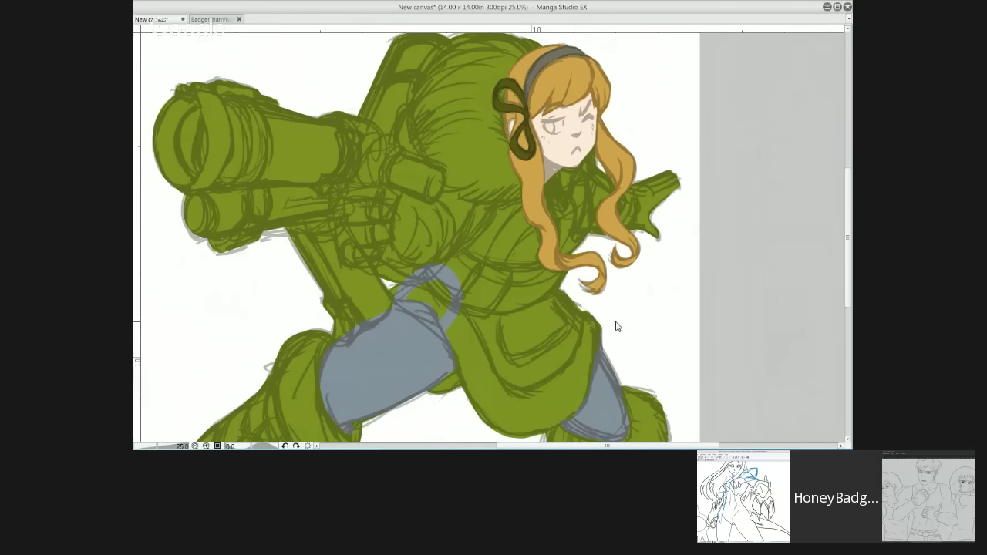
# Step: Paint a dark purple border along the skirt's lower edge, from the front hip around to the rear hip
pyautogui.moveTo(502, 377); pyautogui.dragTo(499, 248)
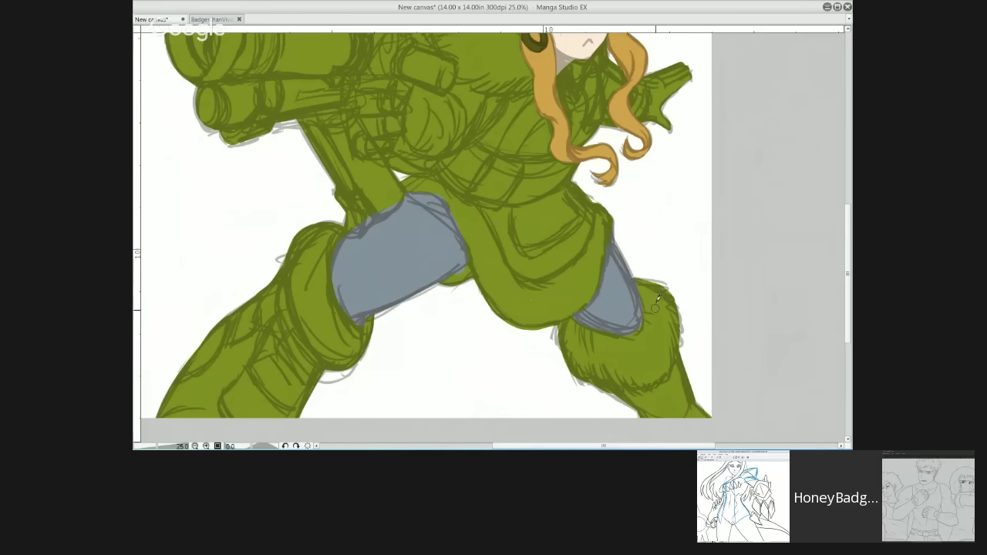
pyautogui.moveTo(568, 214); pyautogui.dragTo(627, 233)
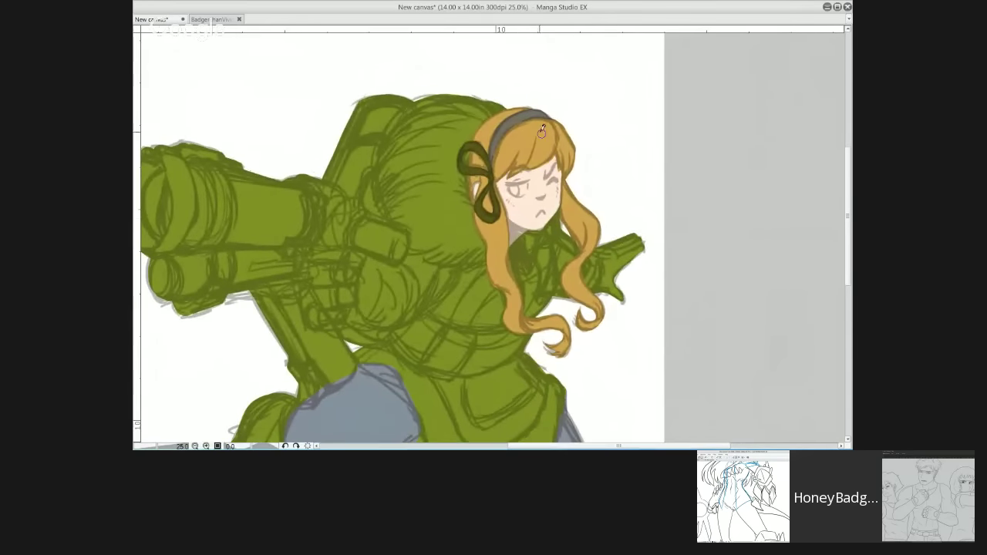
pyautogui.click(212, 19)
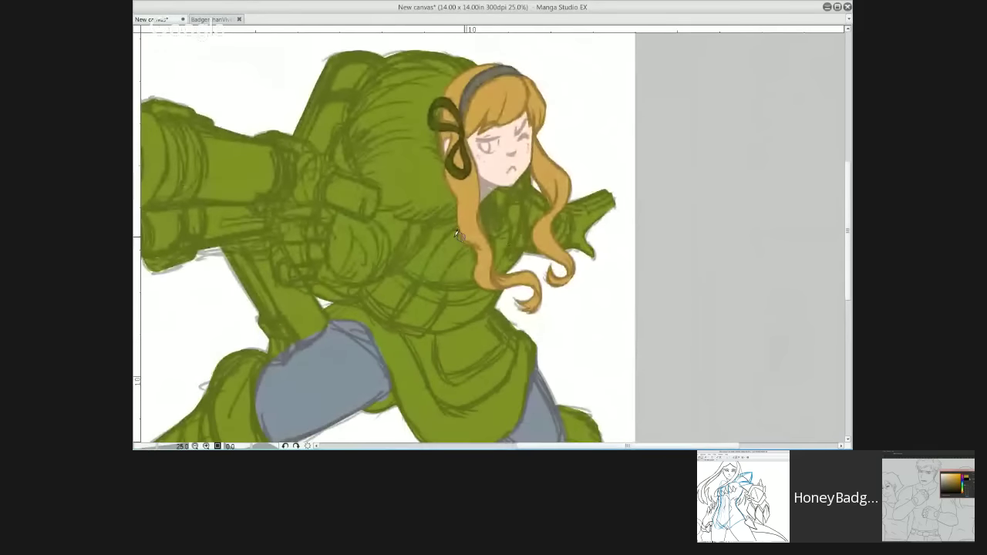
pyautogui.moveTo(455, 332); pyautogui.dragTo(432, 271)
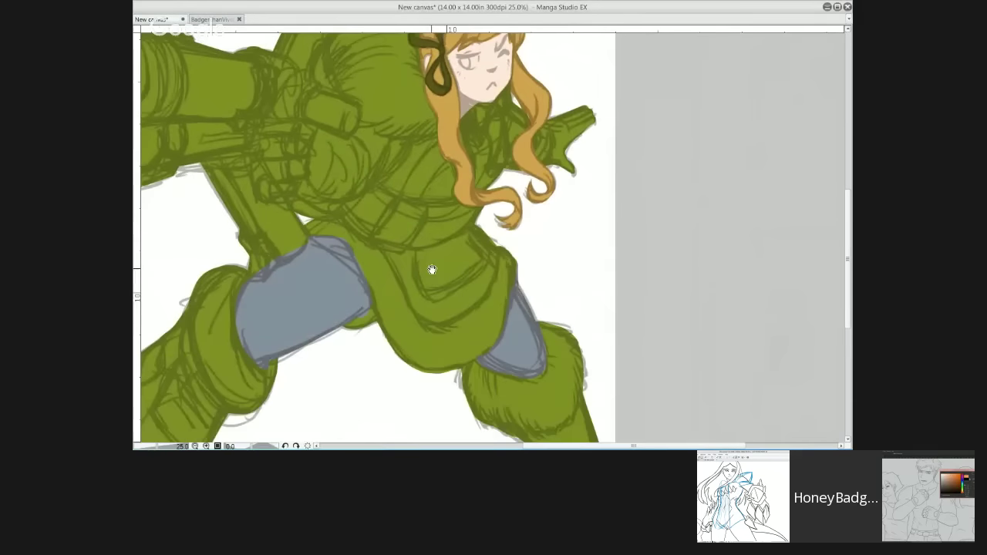
pyautogui.moveTo(307, 224)
pyautogui.mouseDown()
pyautogui.moveTo(347, 236)
pyautogui.moveTo(329, 233)
pyautogui.moveTo(386, 320)
pyautogui.mouseUp()
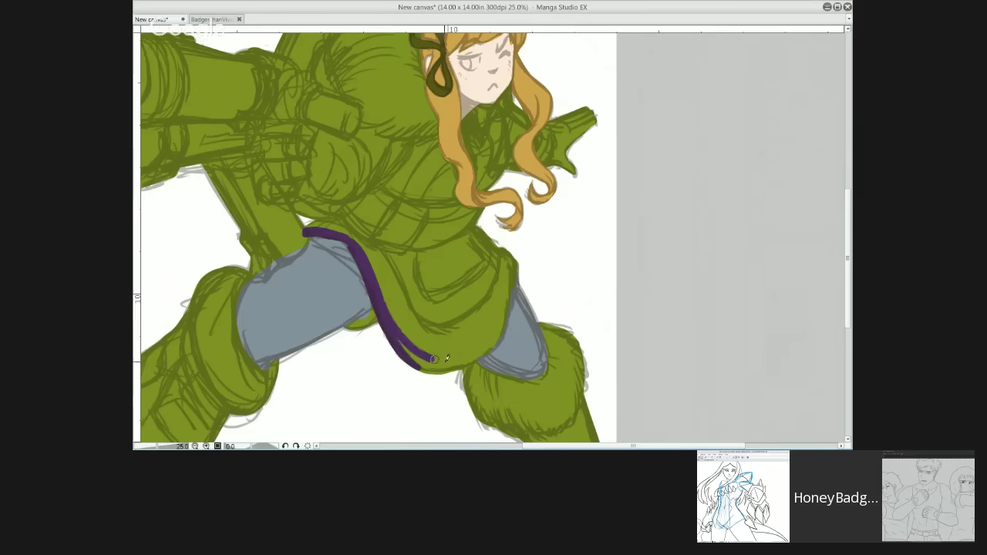
pyautogui.moveTo(421, 357); pyautogui.dragTo(451, 362)
pyautogui.moveTo(393, 332); pyautogui.dragTo(444, 361)
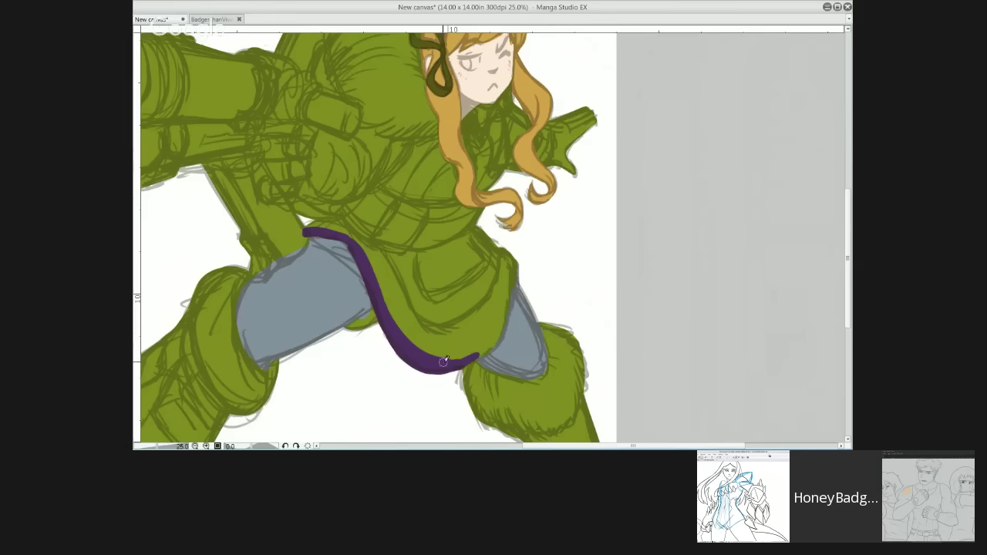
pyautogui.moveTo(444, 361)
pyautogui.mouseDown()
pyautogui.moveTo(505, 318)
pyautogui.moveTo(484, 342)
pyautogui.mouseUp()
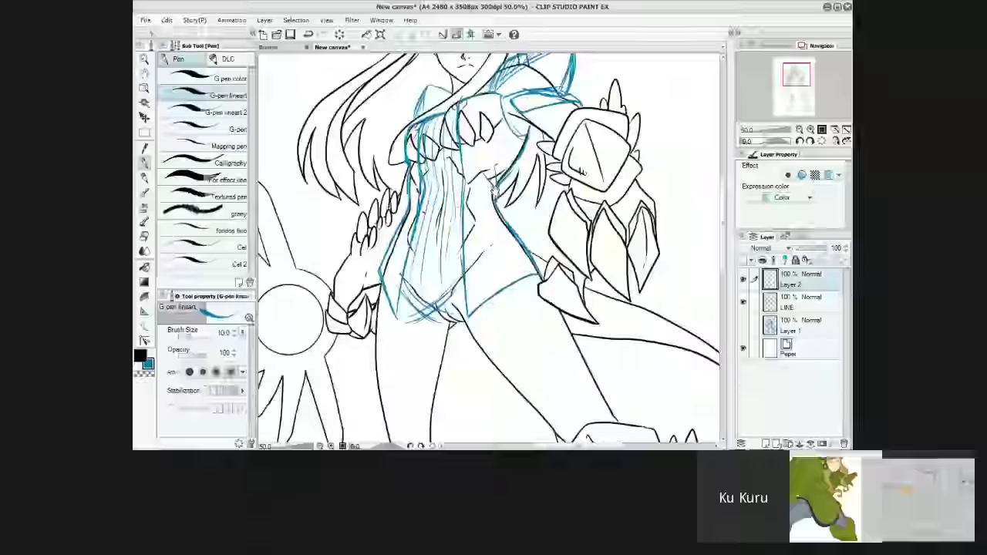
pyautogui.moveTo(508, 317)
pyautogui.mouseDown()
pyautogui.moveTo(514, 253)
pyautogui.moveTo(512, 298)
pyautogui.mouseUp()
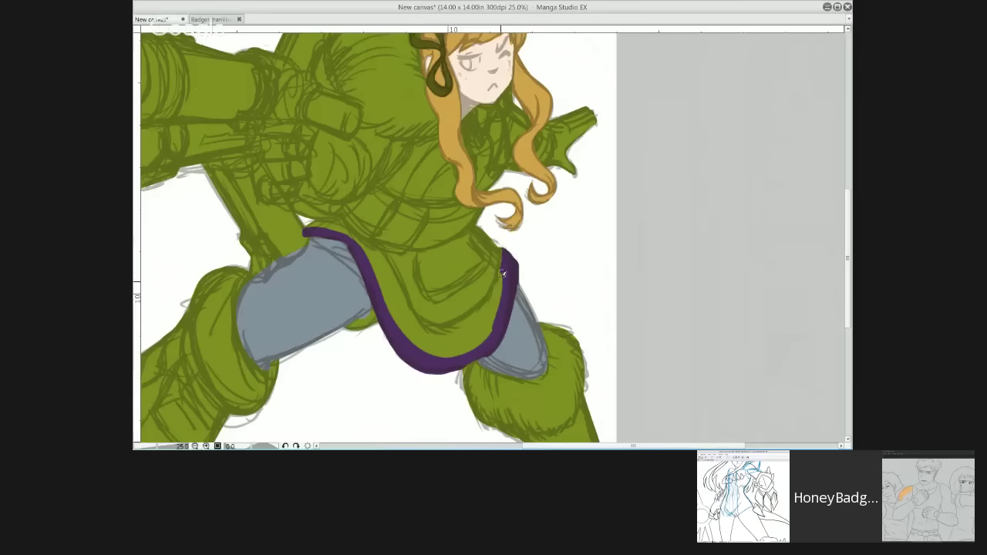
# Step: Fill the skirt's wide hem band with dark purple and paint the upper front panel the same colour
pyautogui.moveTo(505, 270); pyautogui.dragTo(466, 349)
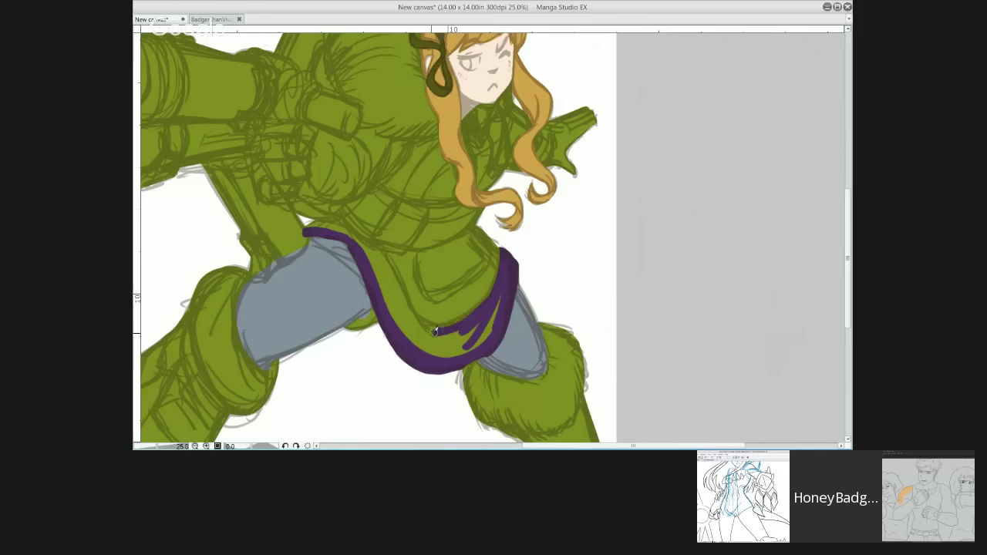
pyautogui.moveTo(441, 318)
pyautogui.mouseDown()
pyautogui.moveTo(488, 340)
pyautogui.moveTo(422, 334)
pyautogui.moveTo(393, 312)
pyautogui.moveTo(361, 243)
pyautogui.moveTo(415, 314)
pyautogui.moveTo(455, 331)
pyautogui.moveTo(404, 302)
pyautogui.moveTo(381, 251)
pyautogui.moveTo(402, 304)
pyautogui.moveTo(361, 239)
pyautogui.moveTo(308, 224)
pyautogui.moveTo(376, 249)
pyautogui.moveTo(447, 336)
pyautogui.moveTo(402, 299)
pyautogui.mouseUp()
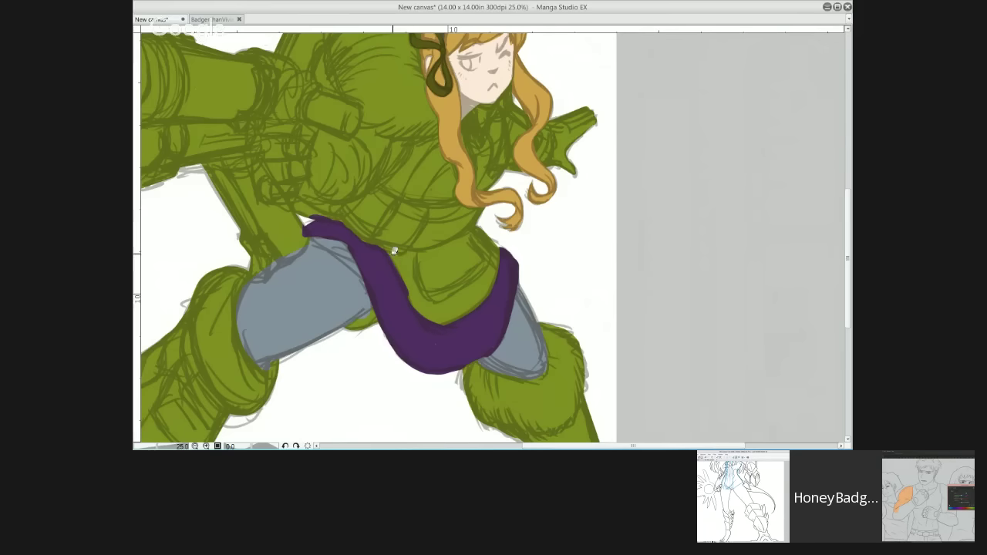
pyautogui.moveTo(394, 260); pyautogui.dragTo(414, 298)
pyautogui.moveTo(398, 265); pyautogui.dragTo(432, 318)
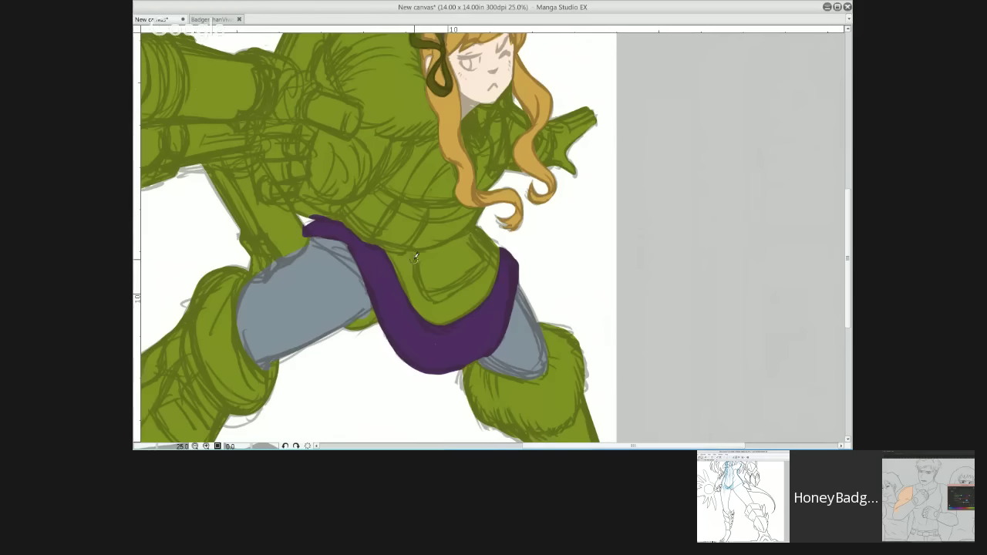
pyautogui.moveTo(394, 247)
pyautogui.mouseDown()
pyautogui.moveTo(440, 292)
pyautogui.moveTo(477, 271)
pyautogui.moveTo(489, 234)
pyautogui.moveTo(439, 267)
pyautogui.moveTo(425, 250)
pyautogui.moveTo(414, 246)
pyautogui.moveTo(414, 259)
pyautogui.moveTo(402, 250)
pyautogui.moveTo(439, 281)
pyautogui.moveTo(476, 264)
pyautogui.mouseUp()
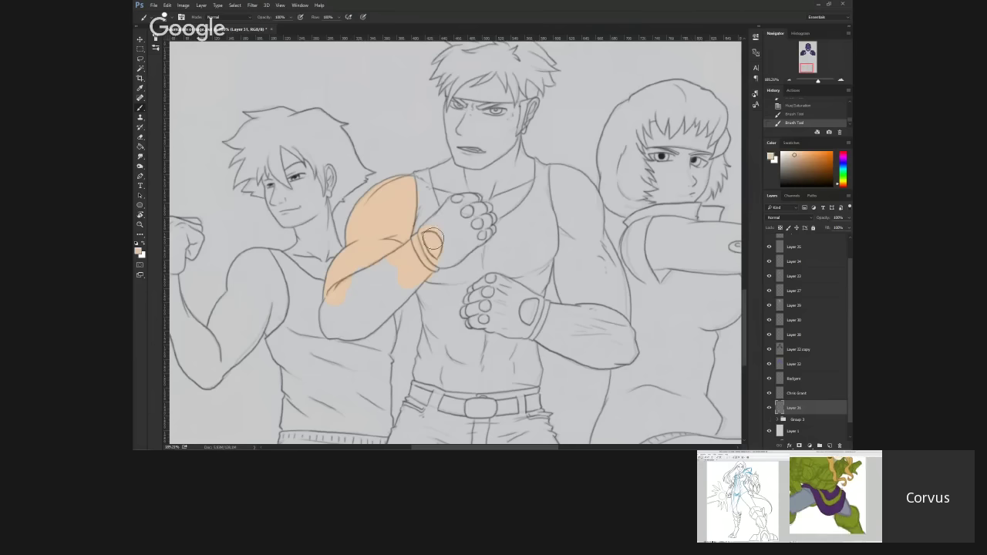
# Step: Switch to Photoshop and extend the peach skin tone at the central fighter's shoulder
pyautogui.moveTo(416, 185)
pyautogui.mouseDown()
pyautogui.moveTo(463, 163)
pyautogui.moveTo(439, 178)
pyautogui.moveTo(455, 171)
pyautogui.moveTo(462, 182)
pyautogui.moveTo(434, 199)
pyautogui.mouseUp()
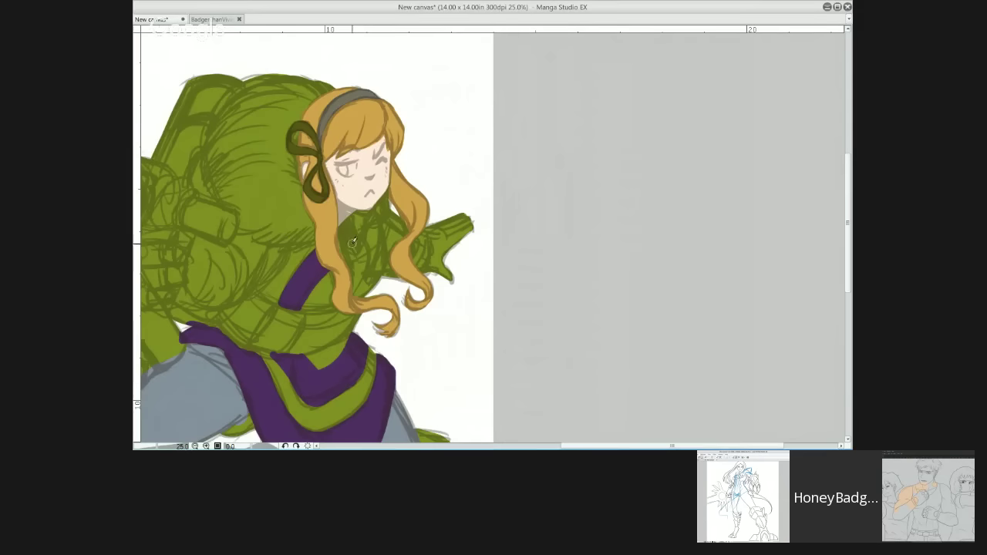
# Step: Switch to Manga Studio, undo the purple patch on the chest, and paint a dark purple band across the midriff
pyautogui.hotkey('ctrl', 'z')
pyautogui.hotkey('ctrl', 'z')
pyautogui.hotkey('ctrl', 'z')
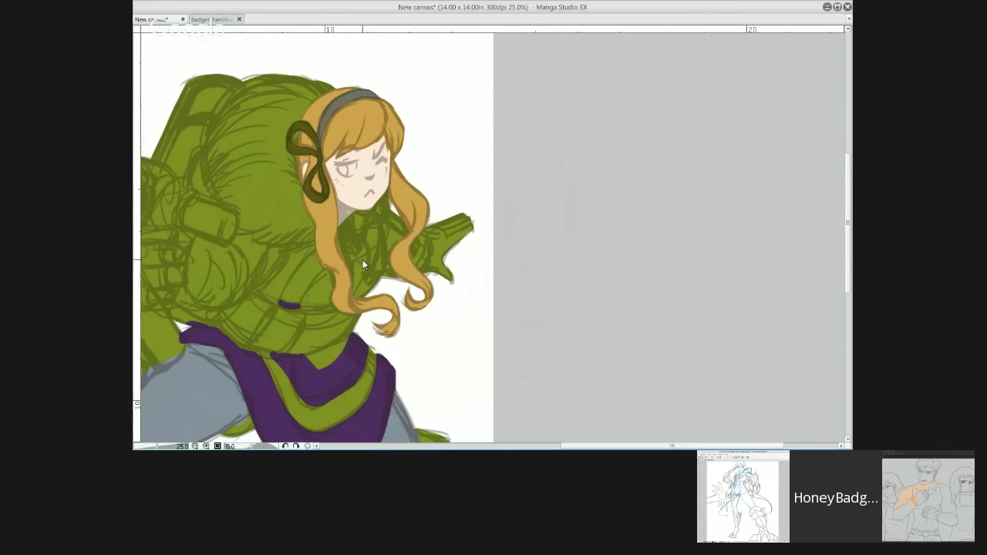
pyautogui.moveTo(258, 291); pyautogui.dragTo(331, 312)
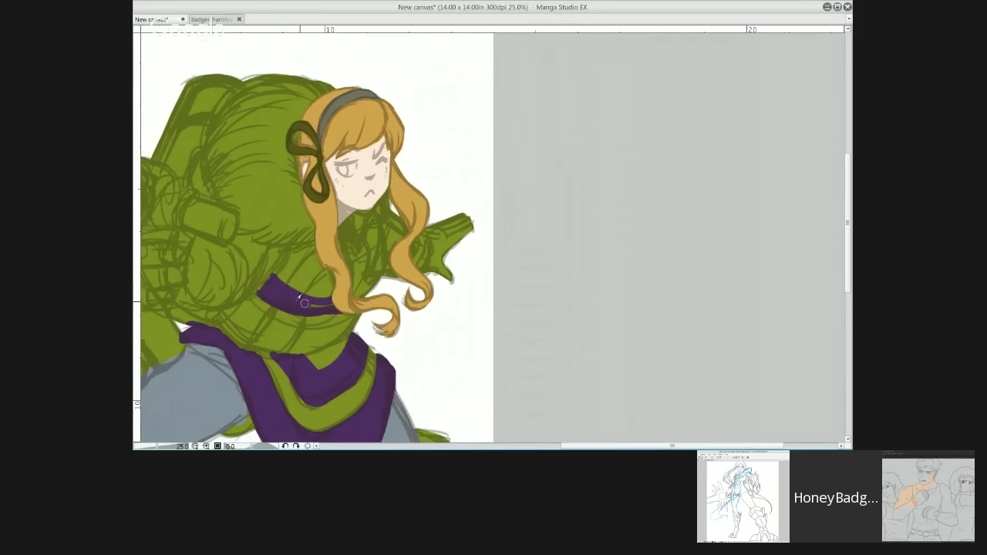
pyautogui.moveTo(305, 303); pyautogui.dragTo(331, 303)
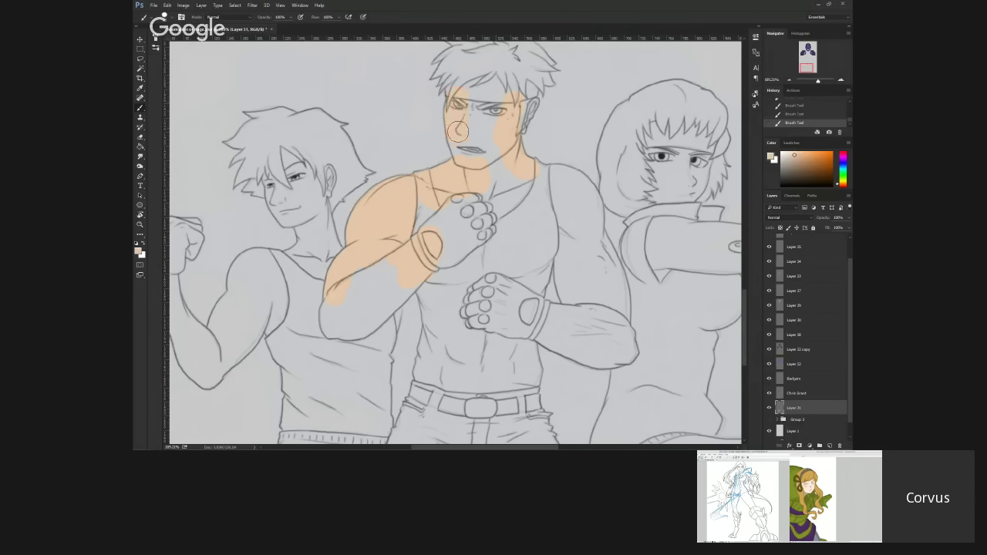
# Step: Switch to Photoshop and block peach skin over the central fighter's face, neck and raised forearm
pyautogui.moveTo(473, 102)
pyautogui.mouseDown()
pyautogui.moveTo(495, 166)
pyautogui.moveTo(511, 145)
pyautogui.moveTo(508, 187)
pyautogui.moveTo(527, 181)
pyautogui.moveTo(499, 174)
pyautogui.moveTo(527, 185)
pyautogui.moveTo(492, 210)
pyautogui.mouseUp()
pyautogui.moveTo(388, 255)
pyautogui.mouseDown()
pyautogui.moveTo(474, 213)
pyautogui.moveTo(455, 214)
pyautogui.moveTo(460, 205)
pyautogui.moveTo(456, 217)
pyautogui.moveTo(466, 242)
pyautogui.mouseUp()
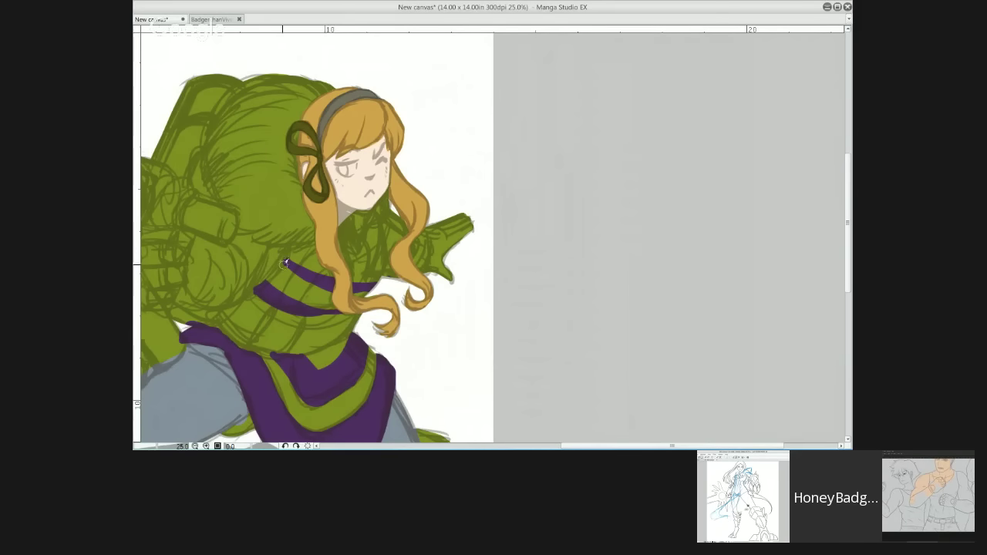
# Step: Switch to Manga Studio and paint a second dark purple band across the chest above the first, thickening its upper edge
pyautogui.moveTo(285, 263)
pyautogui.mouseDown()
pyautogui.moveTo(338, 292)
pyautogui.moveTo(388, 278)
pyautogui.mouseUp()
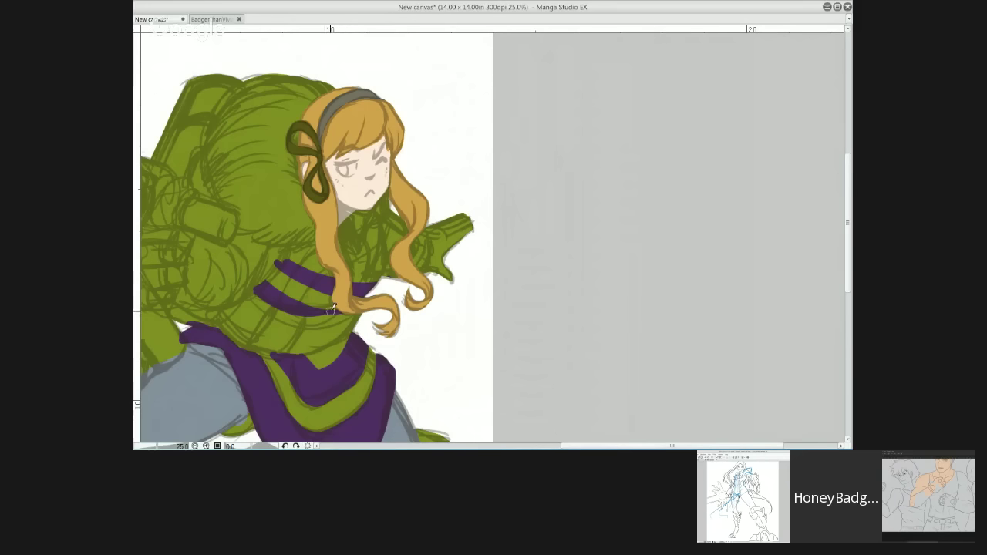
pyautogui.moveTo(333, 307)
pyautogui.mouseDown()
pyautogui.moveTo(299, 308)
pyautogui.moveTo(374, 296)
pyautogui.moveTo(291, 305)
pyautogui.moveTo(337, 302)
pyautogui.moveTo(265, 295)
pyautogui.moveTo(301, 312)
pyautogui.moveTo(340, 307)
pyautogui.mouseUp()
pyautogui.moveTo(283, 252); pyautogui.dragTo(343, 282)
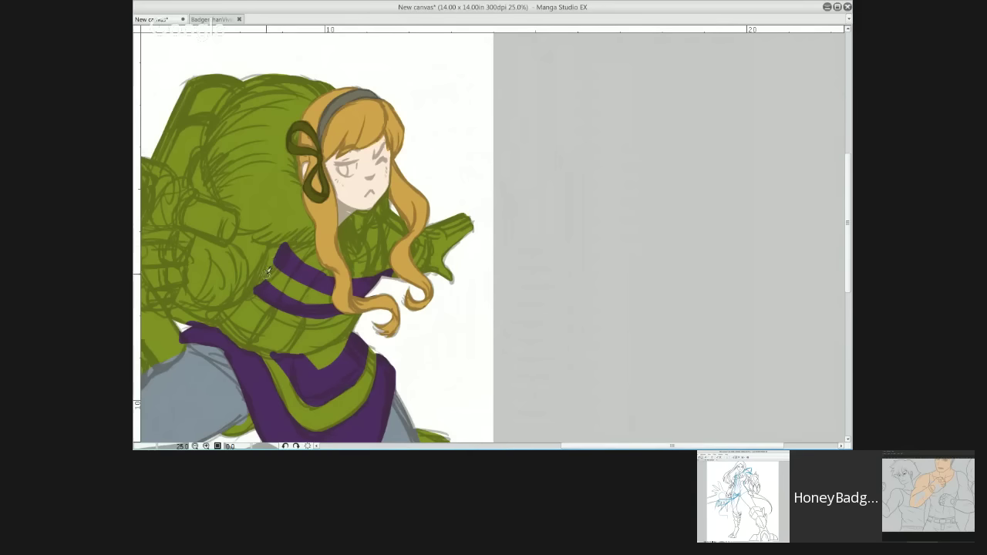
# Step: Paint the small underside of the skirt behind the front thigh dark purple
pyautogui.moveTo(344, 222); pyautogui.dragTo(445, 35)
pyautogui.moveTo(327, 247)
pyautogui.mouseDown()
pyautogui.moveTo(375, 227)
pyautogui.moveTo(315, 256)
pyautogui.mouseUp()
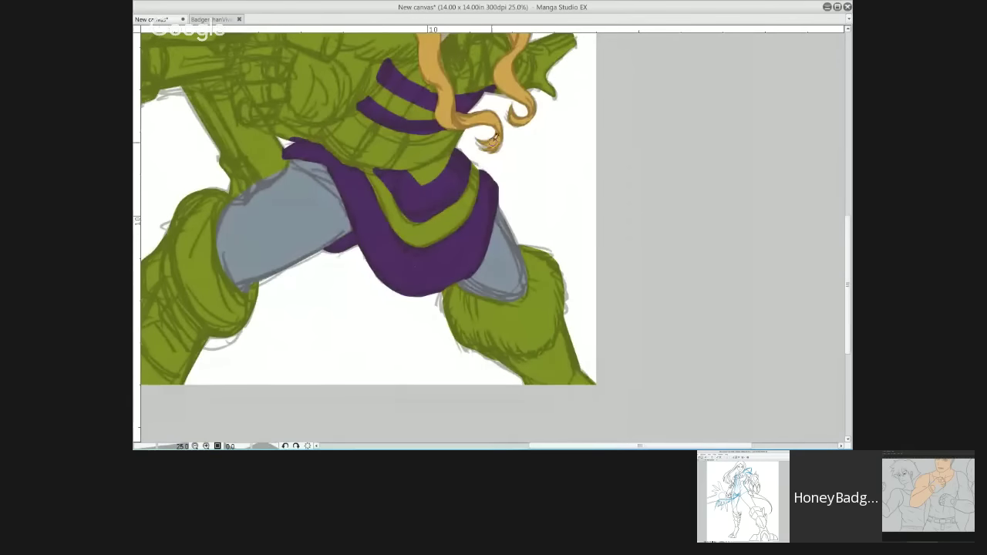
pyautogui.moveTo(352, 203); pyautogui.dragTo(346, 272)
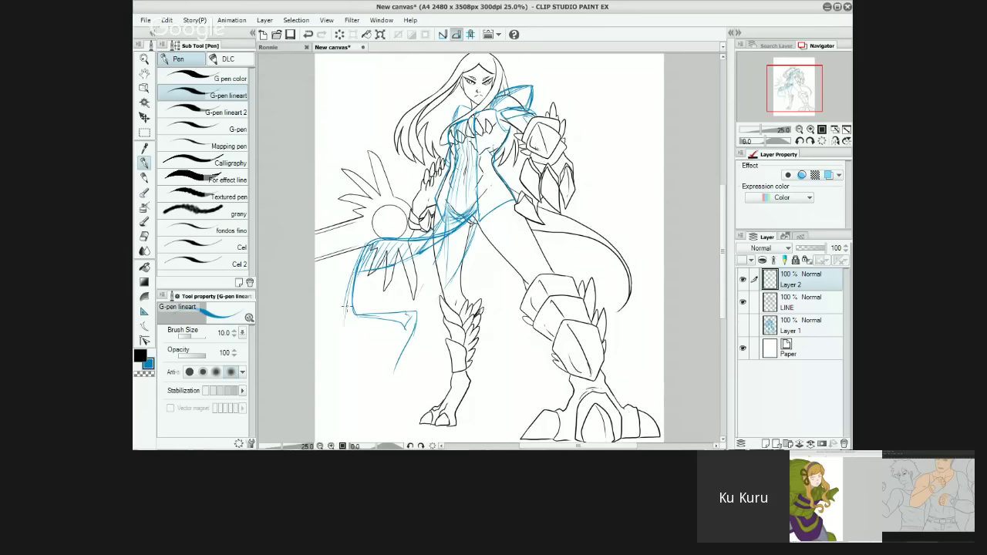
# Step: Switch to Clip Studio Paint and extend the outline of the hanging waist cloth down past its lower hem
pyautogui.moveTo(350, 280)
pyautogui.mouseDown()
pyautogui.moveTo(358, 371)
pyautogui.moveTo(381, 378)
pyautogui.mouseUp()
pyautogui.moveTo(416, 316); pyautogui.dragTo(392, 378)
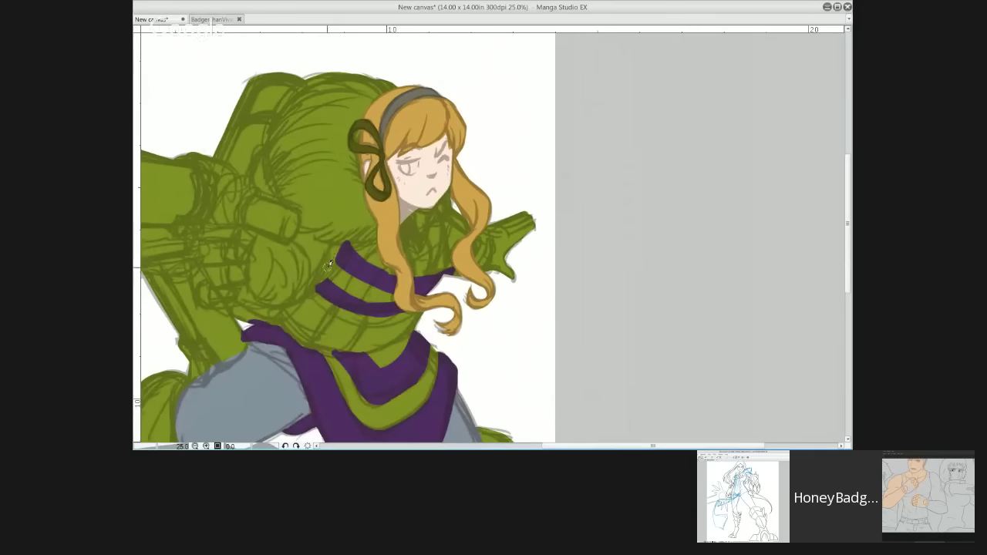
# Step: Switch to Manga Studio and paint dark purple stripes around the near sleeve, filling the gloved hand in the same purple
pyautogui.moveTo(312, 289)
pyautogui.mouseDown()
pyautogui.moveTo(320, 255)
pyautogui.moveTo(311, 293)
pyautogui.moveTo(315, 245)
pyautogui.moveTo(299, 231)
pyautogui.moveTo(303, 291)
pyautogui.moveTo(300, 241)
pyautogui.moveTo(307, 295)
pyautogui.mouseUp()
pyautogui.moveTo(330, 265)
pyautogui.mouseDown()
pyautogui.moveTo(334, 229)
pyautogui.moveTo(342, 257)
pyautogui.moveTo(340, 225)
pyautogui.moveTo(333, 270)
pyautogui.mouseUp()
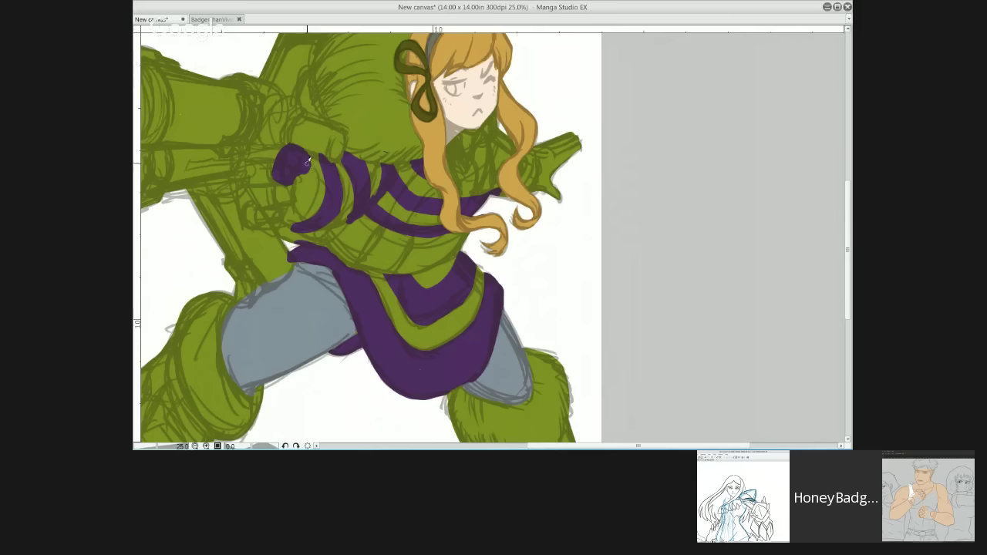
pyautogui.moveTo(307, 164); pyautogui.dragTo(299, 178)
pyautogui.moveTo(297, 195); pyautogui.dragTo(294, 205)
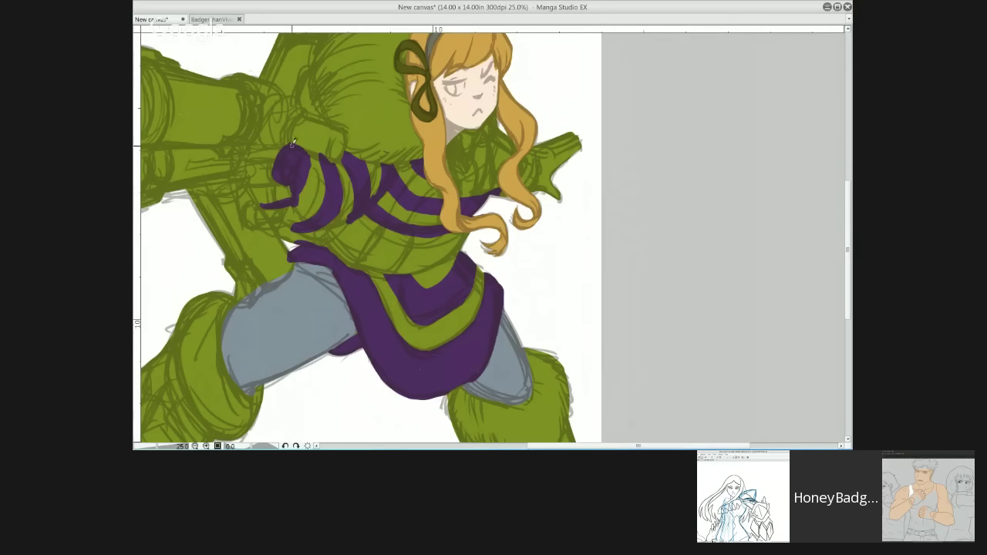
pyautogui.moveTo(287, 183)
pyautogui.mouseDown()
pyautogui.moveTo(250, 186)
pyautogui.moveTo(283, 197)
pyautogui.moveTo(291, 192)
pyautogui.moveTo(261, 183)
pyautogui.mouseUp()
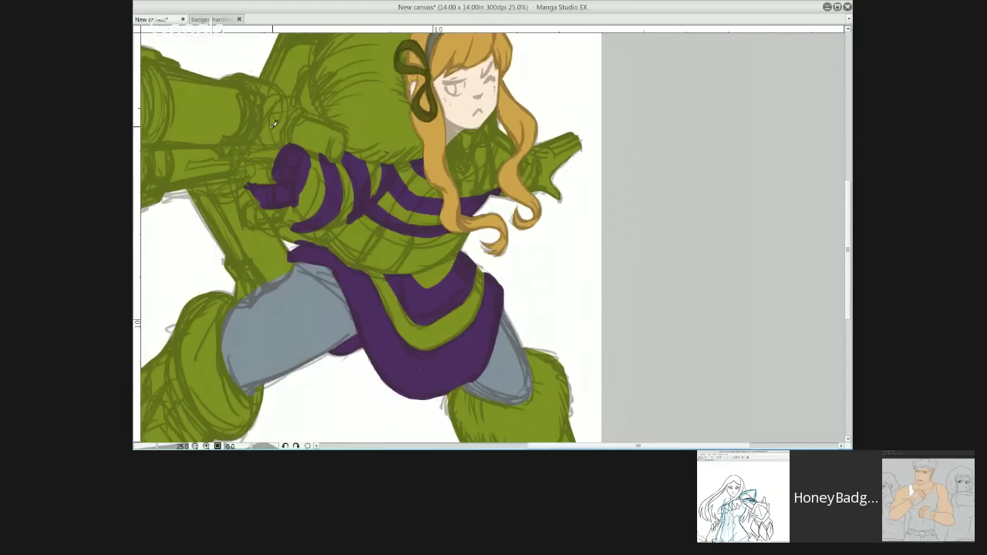
pyautogui.moveTo(253, 165)
pyautogui.mouseDown()
pyautogui.moveTo(267, 164)
pyautogui.moveTo(248, 179)
pyautogui.moveTo(271, 179)
pyautogui.moveTo(276, 164)
pyautogui.mouseUp()
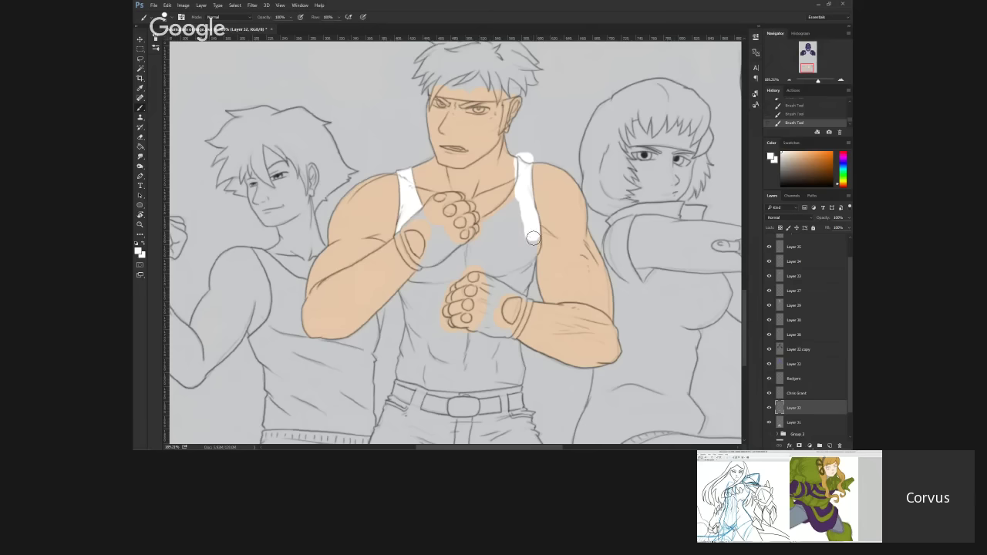
# Step: Switch to Photoshop and block the central fighter's tank top in white, from the shoulder straps down to the waistband
pyautogui.moveTo(531, 230); pyautogui.dragTo(534, 244)
pyautogui.moveTo(522, 188)
pyautogui.mouseDown()
pyautogui.moveTo(481, 227)
pyautogui.moveTo(515, 209)
pyautogui.moveTo(453, 257)
pyautogui.mouseUp()
pyautogui.moveTo(413, 292)
pyautogui.mouseDown()
pyautogui.moveTo(406, 276)
pyautogui.moveTo(414, 330)
pyautogui.mouseUp()
pyautogui.moveTo(424, 292)
pyautogui.mouseDown()
pyautogui.moveTo(436, 225)
pyautogui.moveTo(441, 250)
pyautogui.moveTo(431, 267)
pyautogui.mouseUp()
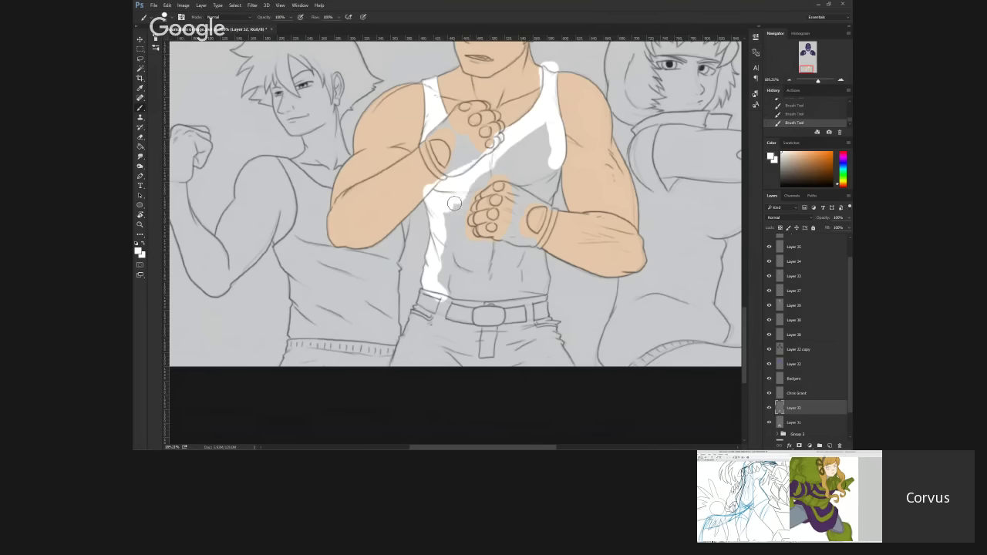
pyautogui.moveTo(454, 203)
pyautogui.mouseDown()
pyautogui.moveTo(446, 293)
pyautogui.moveTo(474, 221)
pyautogui.moveTo(553, 119)
pyautogui.moveTo(512, 154)
pyautogui.moveTo(464, 222)
pyautogui.moveTo(522, 151)
pyautogui.moveTo(460, 211)
pyautogui.moveTo(458, 262)
pyautogui.moveTo(549, 135)
pyautogui.mouseUp()
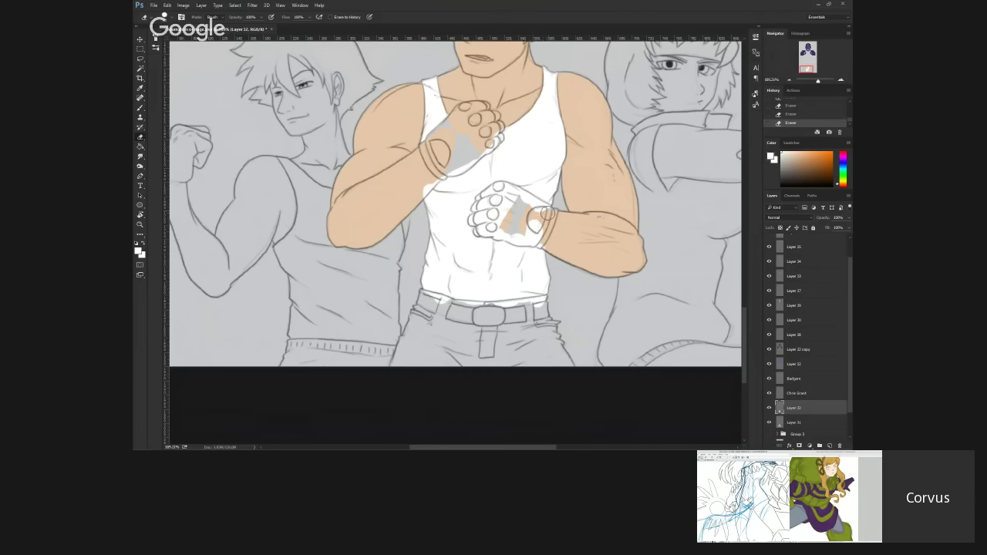
# Step: Erase the white overspill around the central fighter's fists, undoing surplus eraser strokes, and add a new layer
pyautogui.moveTo(527, 203)
pyautogui.mouseDown()
pyautogui.moveTo(495, 195)
pyautogui.moveTo(484, 218)
pyautogui.moveTo(537, 224)
pyautogui.moveTo(539, 233)
pyautogui.moveTo(510, 231)
pyautogui.moveTo(502, 218)
pyautogui.mouseUp()
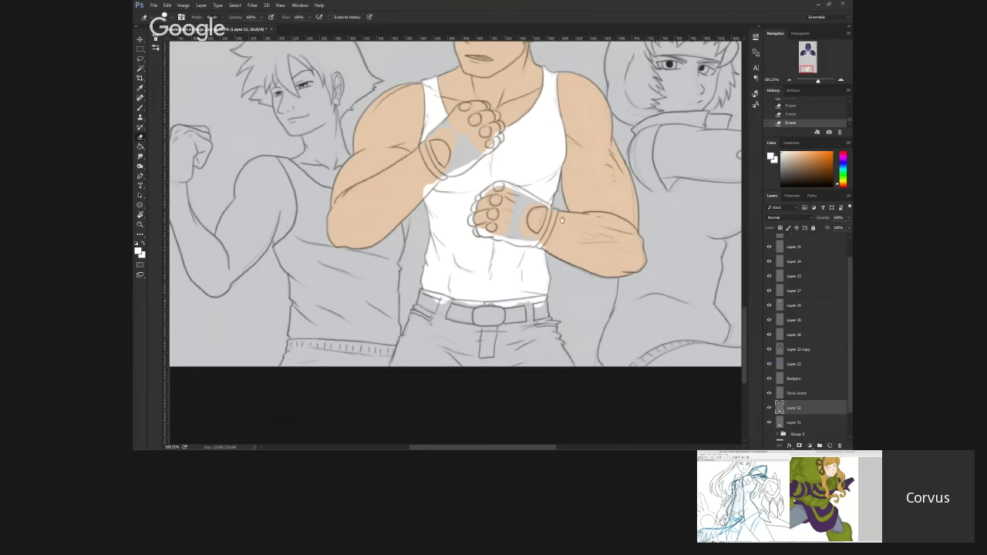
pyautogui.moveTo(563, 212); pyautogui.dragTo(567, 165)
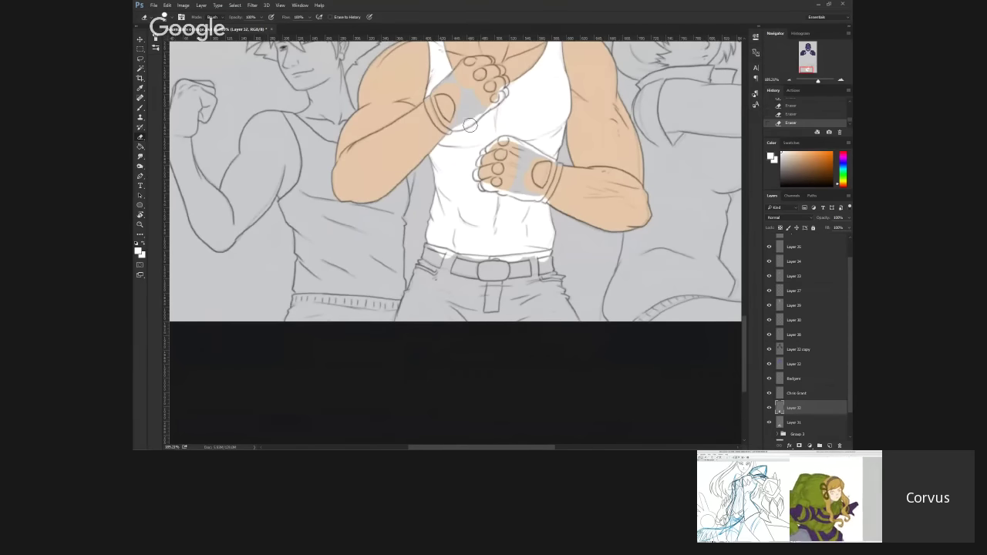
pyautogui.hotkey('ctrl', 'alt', 'z')
pyautogui.hotkey('ctrl', 'alt', 'z')
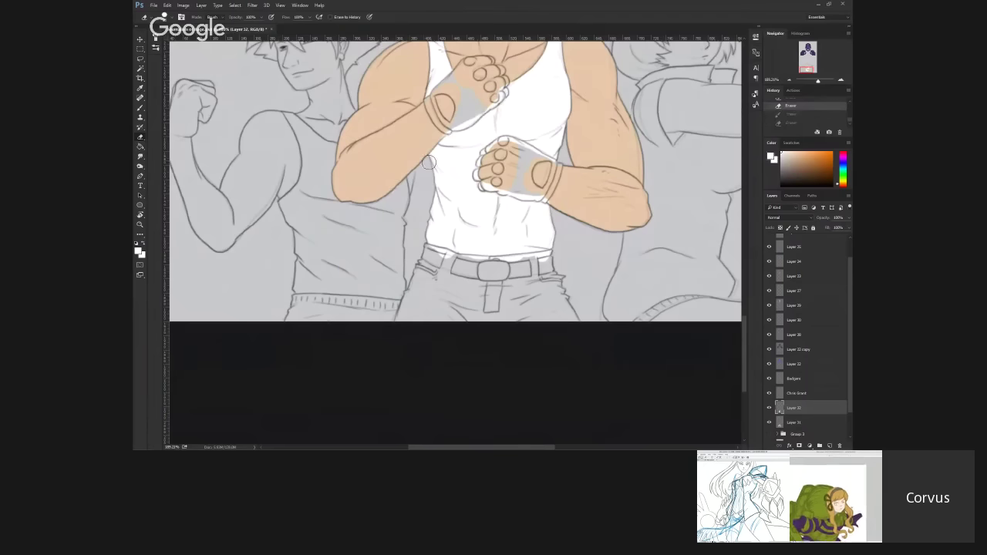
pyautogui.moveTo(457, 155)
pyautogui.mouseDown()
pyautogui.moveTo(454, 216)
pyautogui.moveTo(436, 202)
pyautogui.mouseUp()
pyautogui.moveTo(578, 246); pyautogui.dragTo(546, 285)
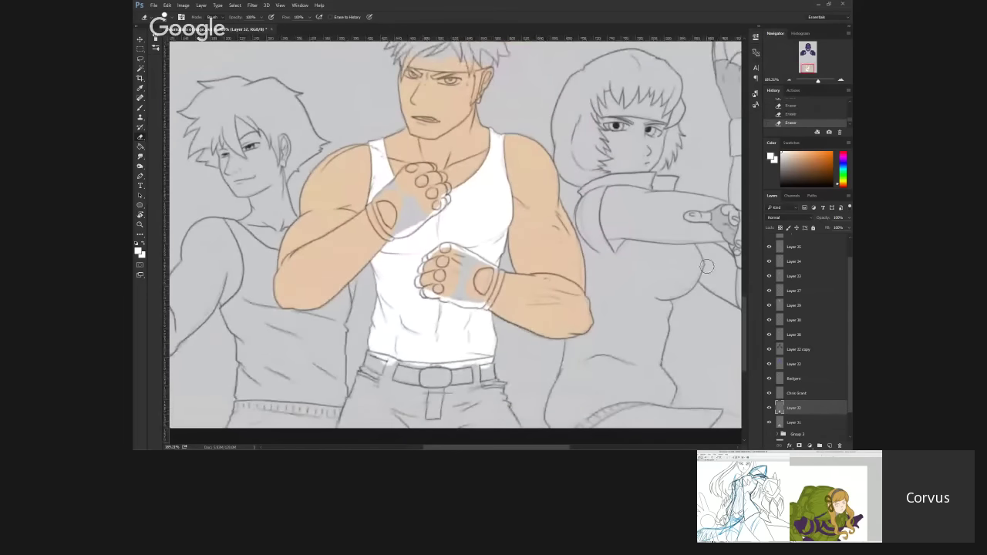
pyautogui.click(829, 445)
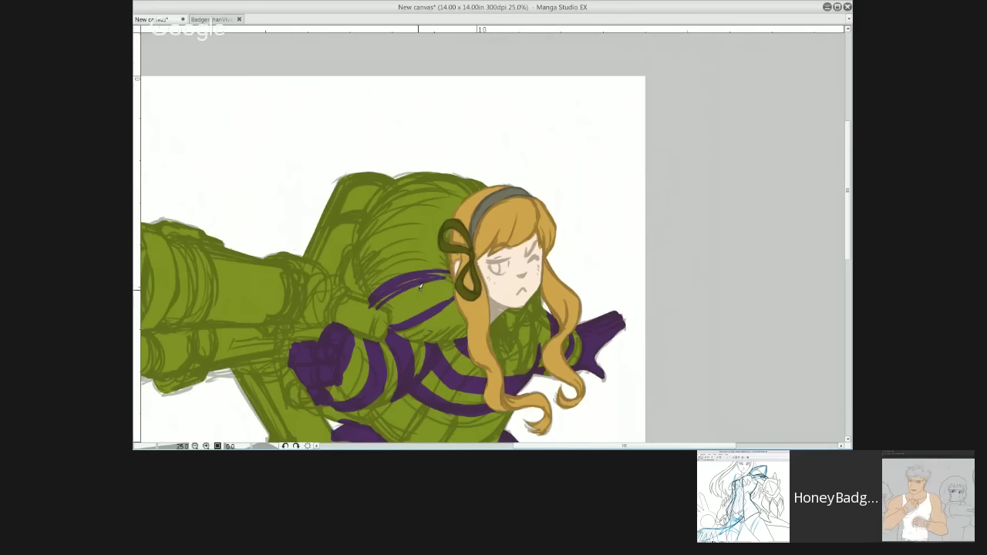
# Step: Switch to Manga Studio and fill the lower band of the rounded shoulder mass behind the hair bow with dark purple
pyautogui.moveTo(420, 286)
pyautogui.mouseDown()
pyautogui.moveTo(386, 310)
pyautogui.moveTo(447, 277)
pyautogui.moveTo(406, 320)
pyautogui.mouseUp()
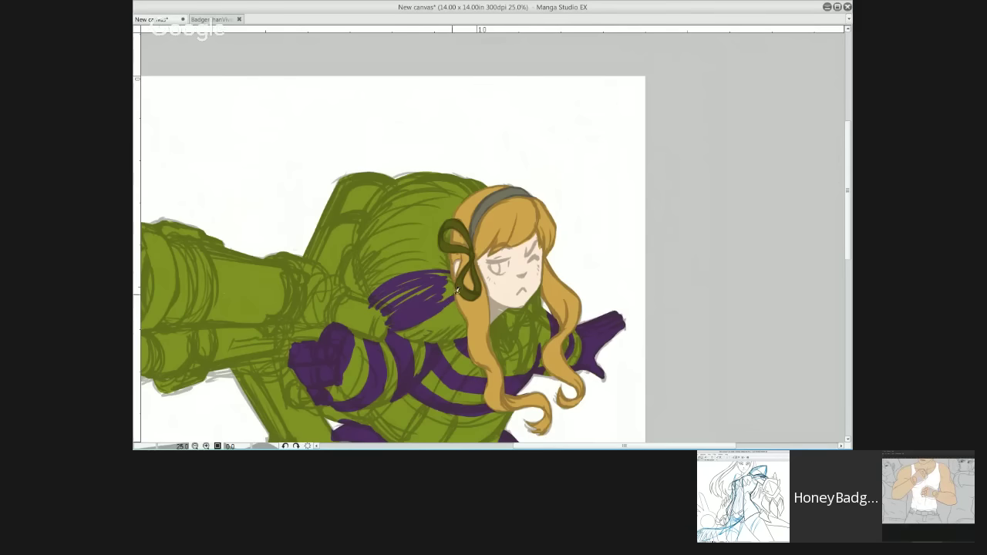
pyautogui.moveTo(457, 290)
pyautogui.mouseDown()
pyautogui.moveTo(455, 277)
pyautogui.moveTo(424, 272)
pyautogui.mouseUp()
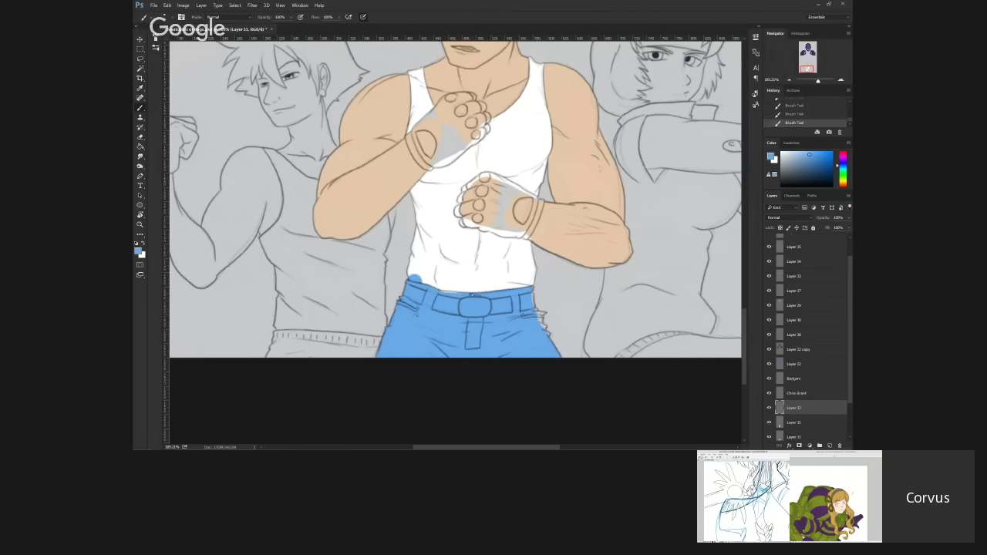
# Step: Switch to Photoshop, erase the blue overspill above the jeans' waistband and brush blue into the ragged hip edge
pyautogui.click(141, 137)
pyautogui.moveTo(410, 273); pyautogui.dragTo(472, 284)
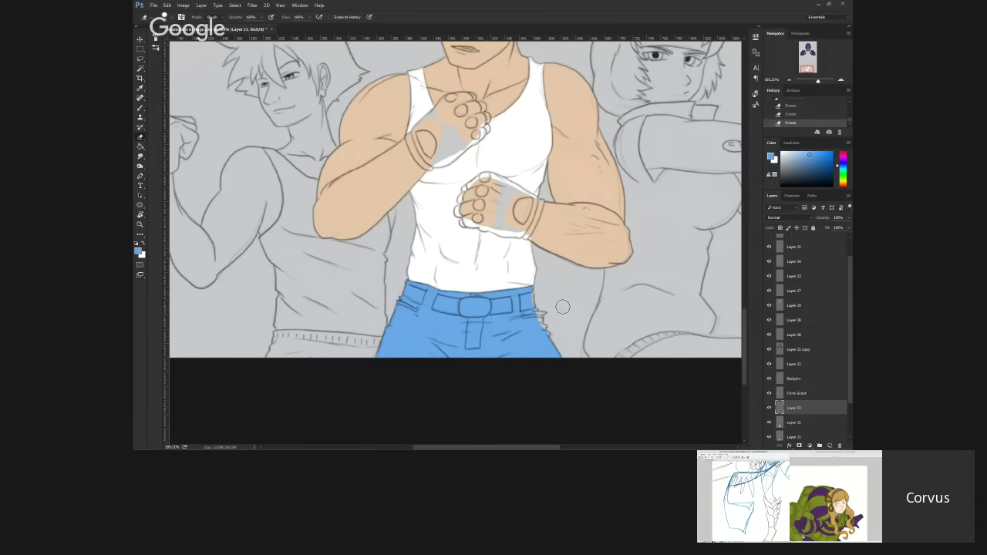
pyautogui.click(141, 108)
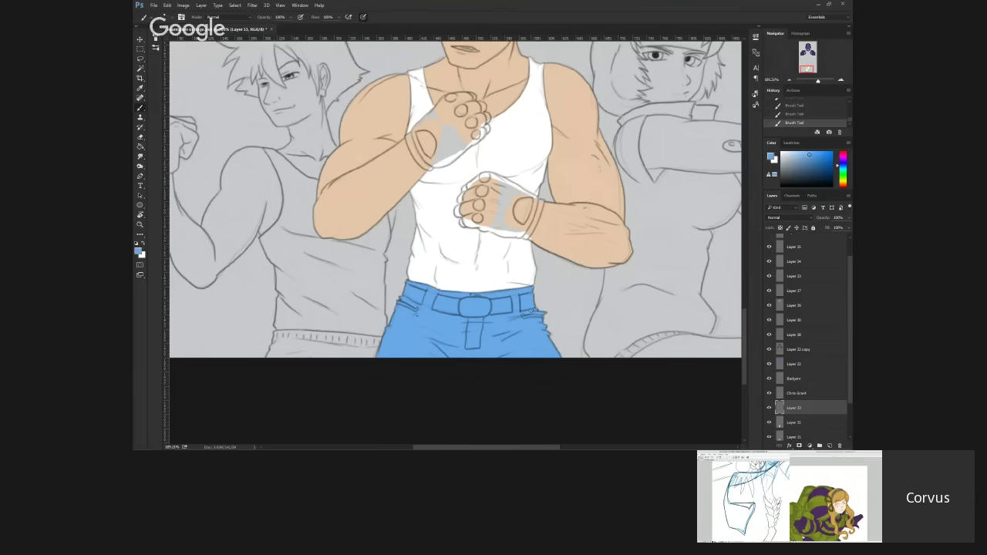
# Step: Hide and reshow the white tank-top layer, Layer 32, and make it the active layer
pyautogui.scroll(5, 584, 300)
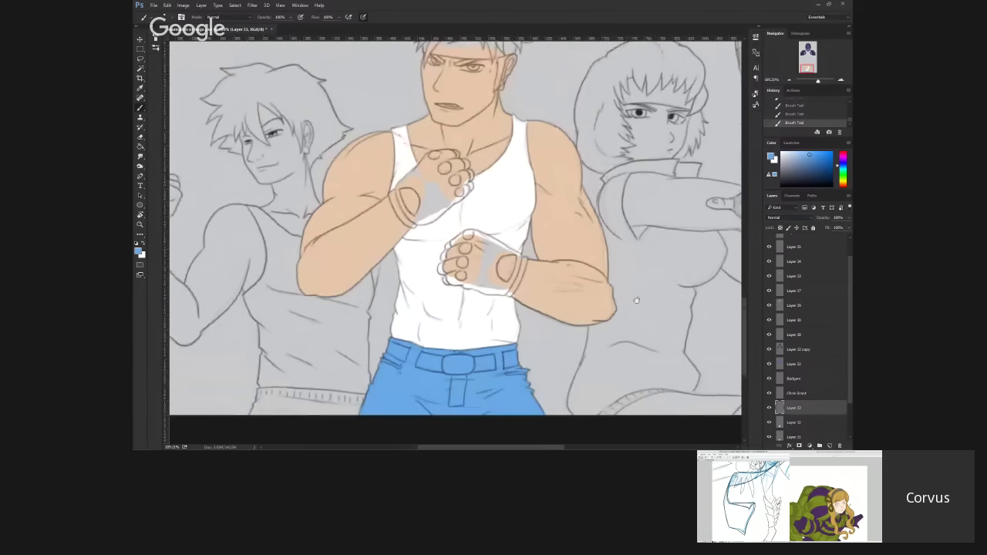
pyautogui.scroll(5, 622, 340)
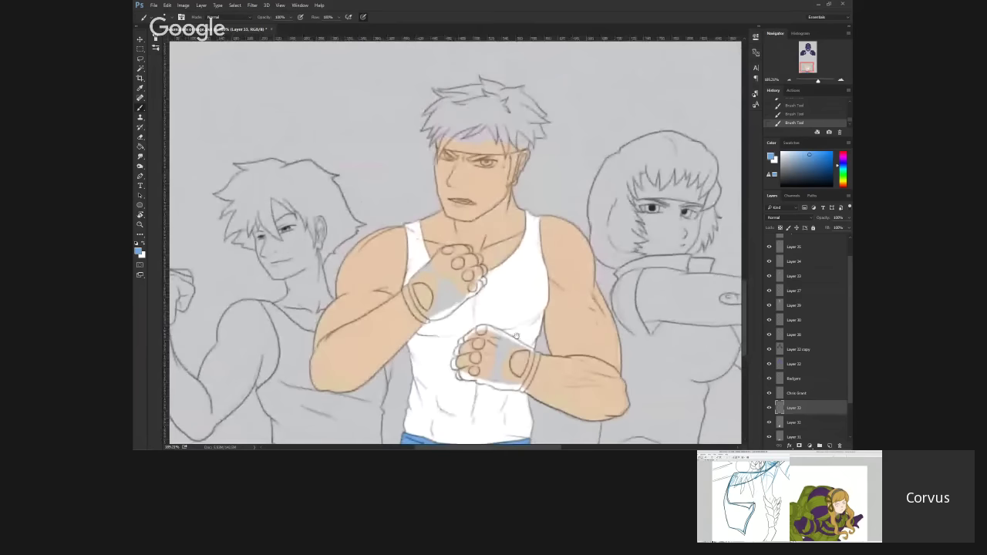
pyautogui.scroll(3, 610, 274)
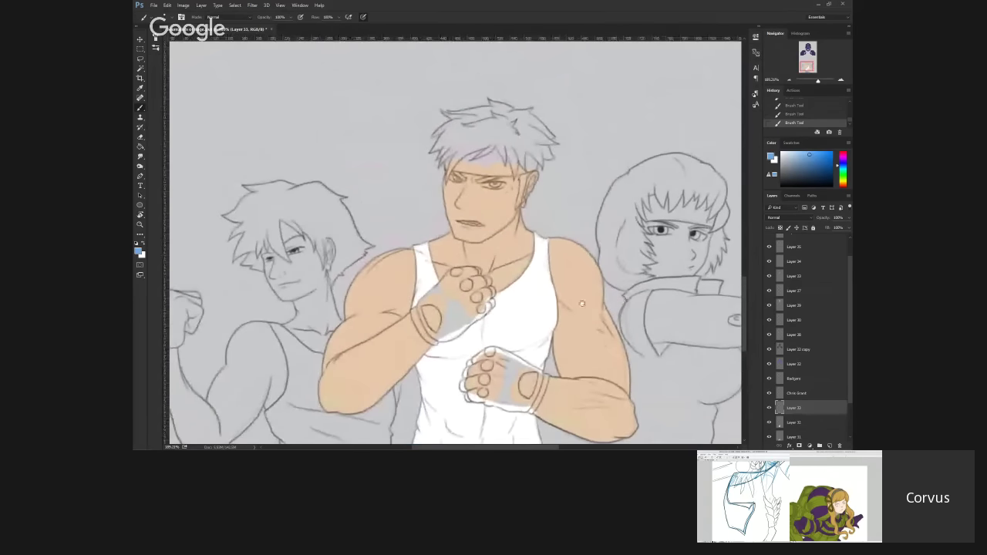
pyautogui.scroll(-2, 615, 274)
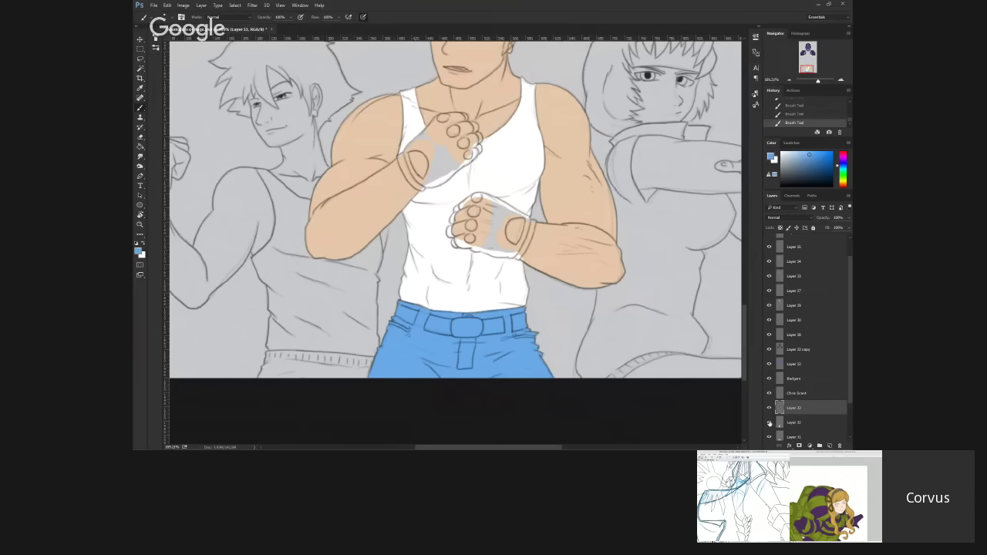
pyautogui.click(769, 423)
pyautogui.click(769, 423)
pyautogui.click(794, 422)
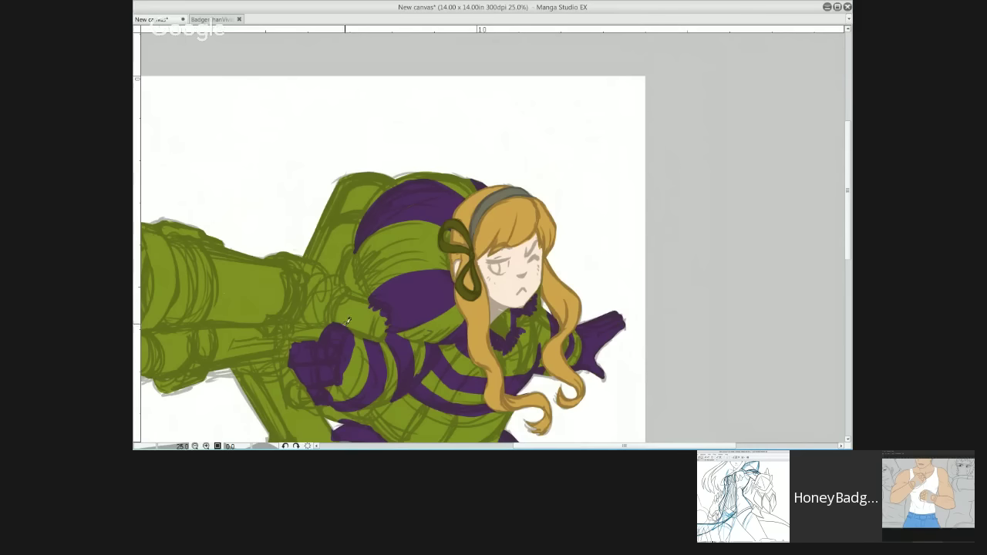
# Step: Switch to Manga Studio and recolour the small cylinder above the purple glove from edge to edge in pale off-white
pyautogui.moveTo(338, 324); pyautogui.dragTo(373, 336)
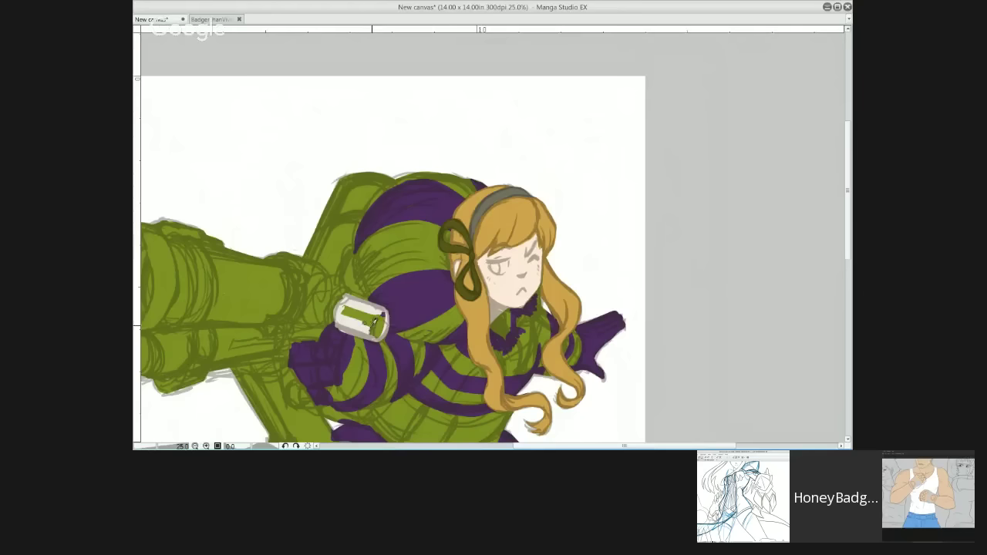
pyautogui.moveTo(343, 324)
pyautogui.mouseDown()
pyautogui.moveTo(362, 304)
pyautogui.moveTo(381, 315)
pyautogui.moveTo(369, 327)
pyautogui.mouseUp()
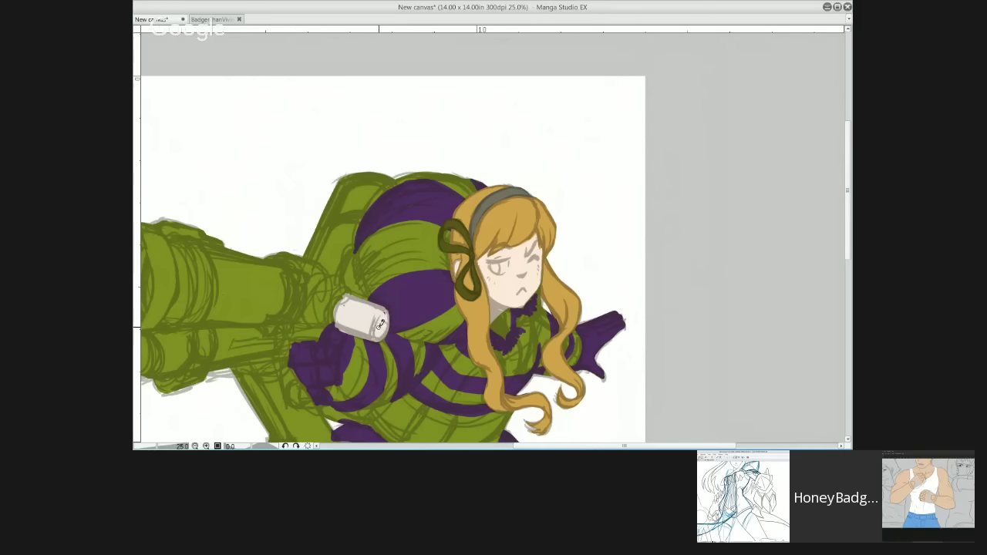
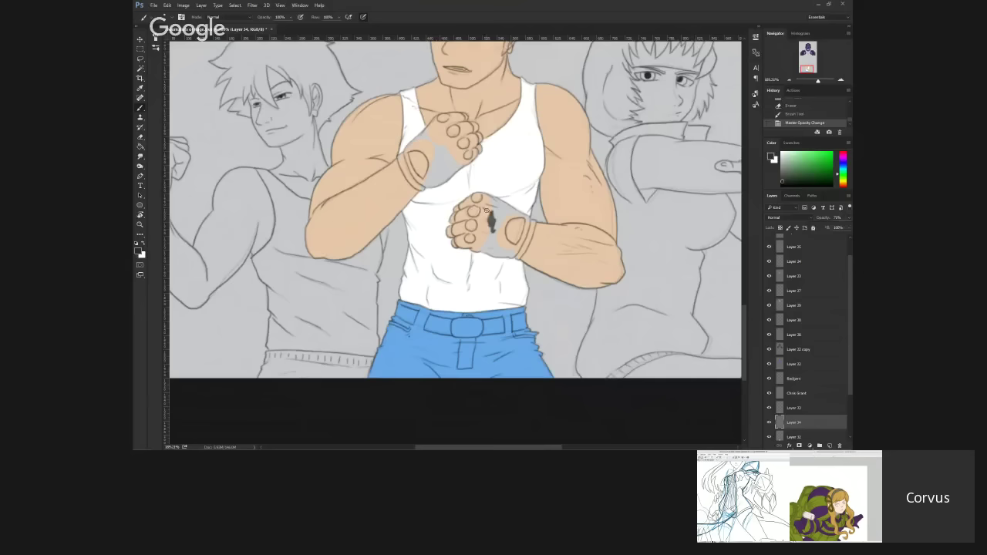
# Step: Switch to Photoshop and block dark grey glove colour over the back and fingers of the central fighter's lower fist
pyautogui.moveTo(490, 220)
pyautogui.mouseDown()
pyautogui.moveTo(502, 224)
pyautogui.moveTo(494, 230)
pyautogui.mouseUp()
pyautogui.click(142, 224)
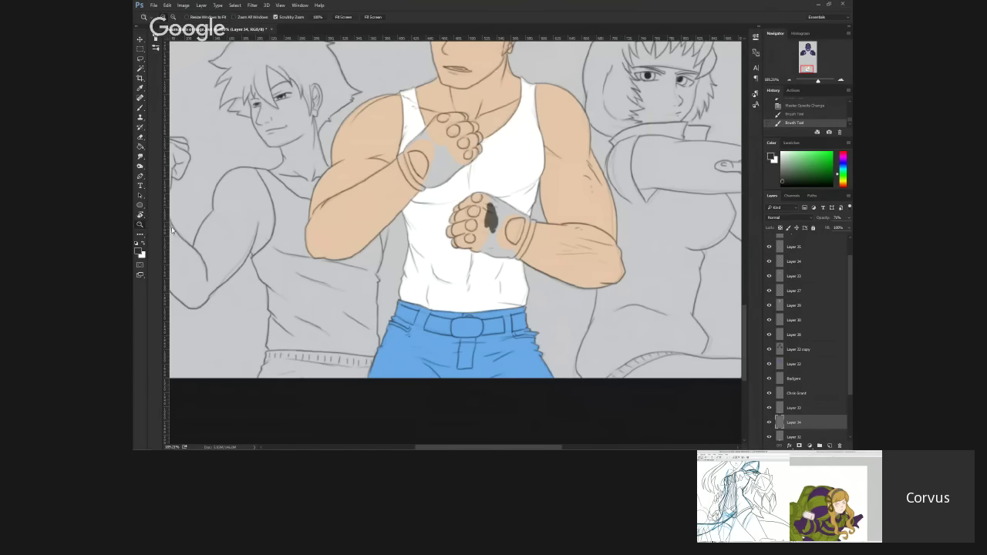
pyautogui.click(450, 188)
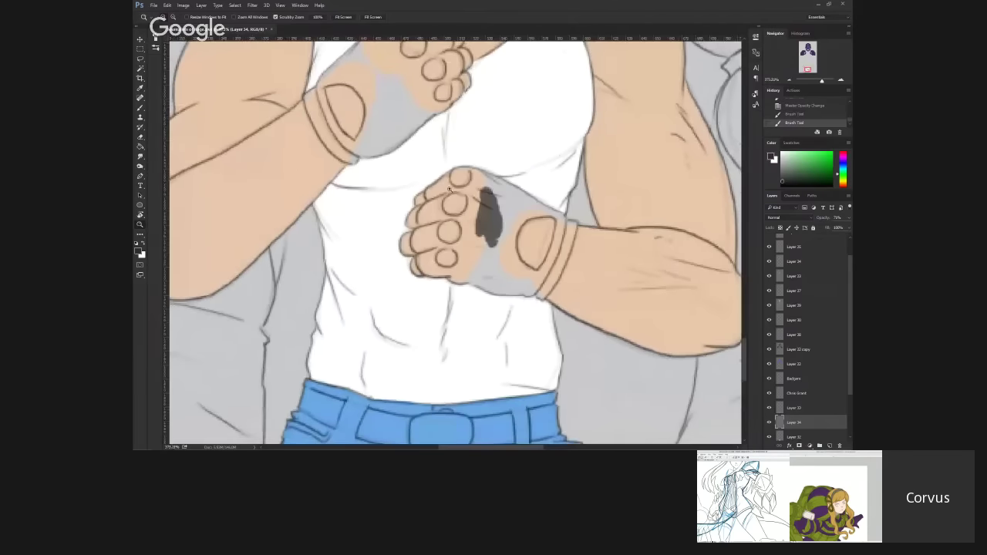
pyautogui.click(140, 108)
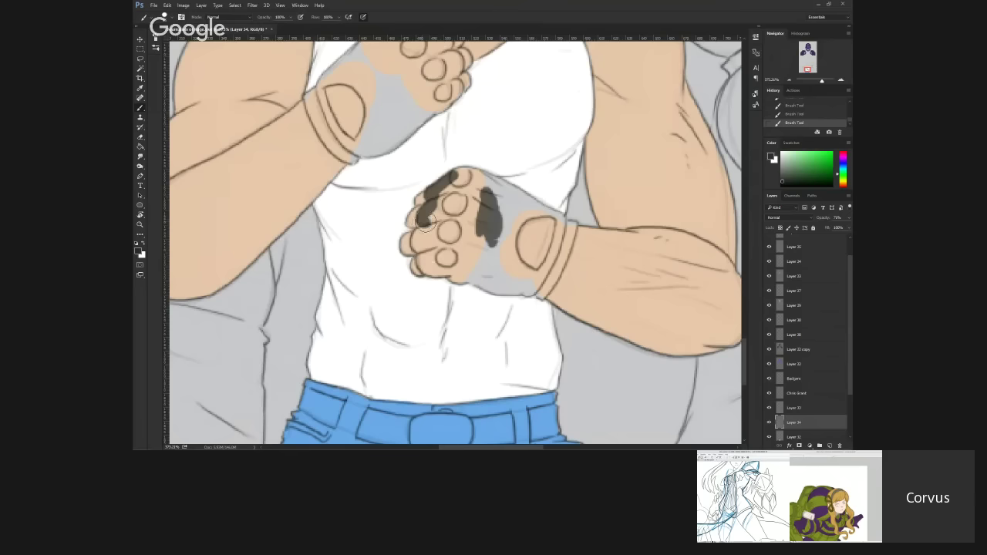
pyautogui.moveTo(421, 223)
pyautogui.mouseDown()
pyautogui.moveTo(443, 196)
pyautogui.moveTo(470, 209)
pyautogui.moveTo(456, 207)
pyautogui.mouseUp()
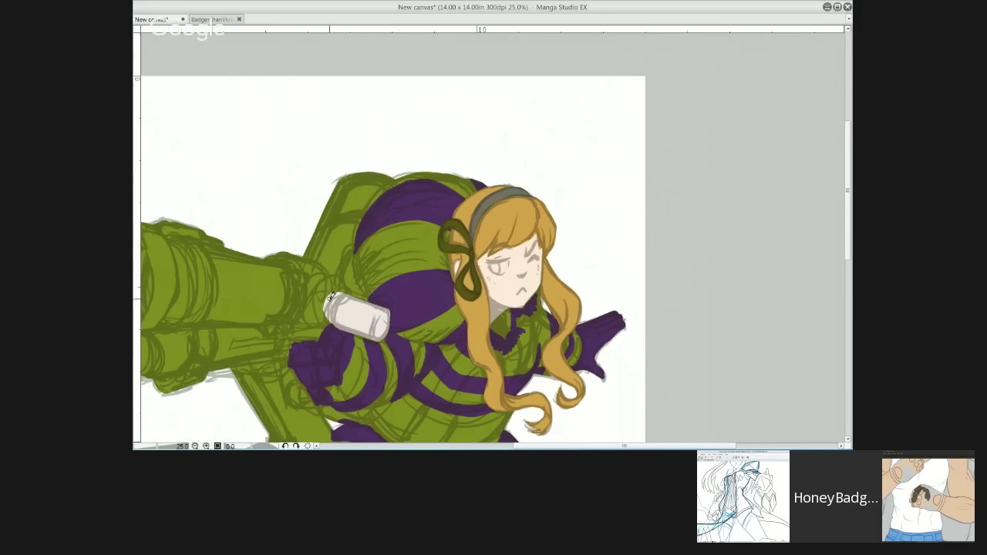
# Step: Switch to Manga Studio and block the rounded joint between the small cylinder and the cannon barrel in pale off-white
pyautogui.moveTo(331, 294)
pyautogui.mouseDown()
pyautogui.moveTo(315, 257)
pyautogui.moveTo(331, 279)
pyautogui.moveTo(307, 261)
pyautogui.moveTo(330, 280)
pyautogui.mouseUp()
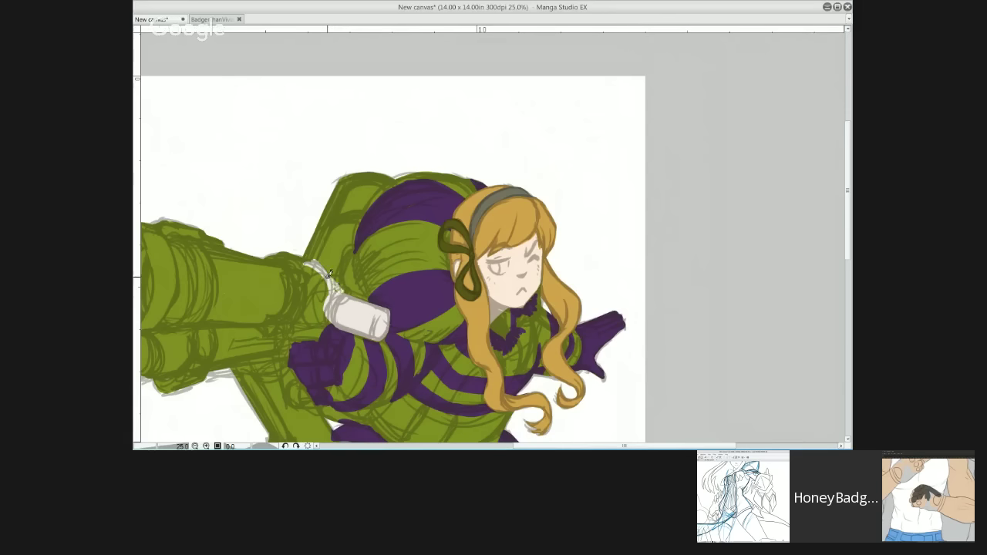
pyautogui.moveTo(327, 270)
pyautogui.mouseDown()
pyautogui.moveTo(343, 292)
pyautogui.moveTo(326, 281)
pyautogui.moveTo(325, 322)
pyautogui.mouseUp()
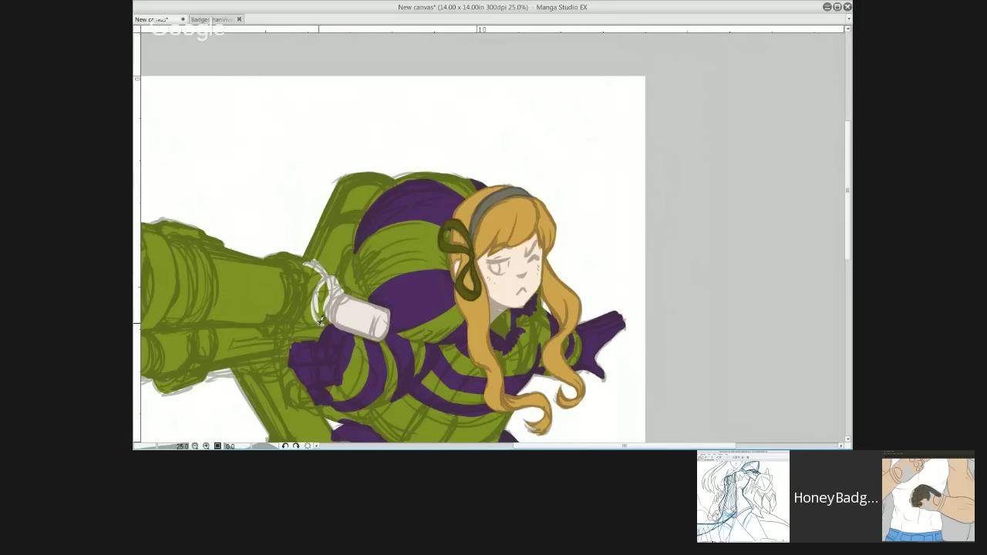
pyautogui.moveTo(322, 319)
pyautogui.mouseDown()
pyautogui.moveTo(324, 286)
pyautogui.moveTo(318, 325)
pyautogui.moveTo(300, 321)
pyautogui.moveTo(319, 325)
pyautogui.moveTo(301, 309)
pyautogui.moveTo(330, 318)
pyautogui.moveTo(296, 321)
pyautogui.moveTo(329, 317)
pyautogui.moveTo(332, 272)
pyautogui.moveTo(286, 254)
pyautogui.moveTo(314, 296)
pyautogui.moveTo(298, 291)
pyautogui.moveTo(316, 308)
pyautogui.moveTo(288, 289)
pyautogui.moveTo(298, 310)
pyautogui.moveTo(298, 289)
pyautogui.moveTo(310, 304)
pyautogui.moveTo(295, 319)
pyautogui.moveTo(304, 265)
pyautogui.moveTo(324, 279)
pyautogui.moveTo(315, 293)
pyautogui.moveTo(307, 264)
pyautogui.mouseUp()
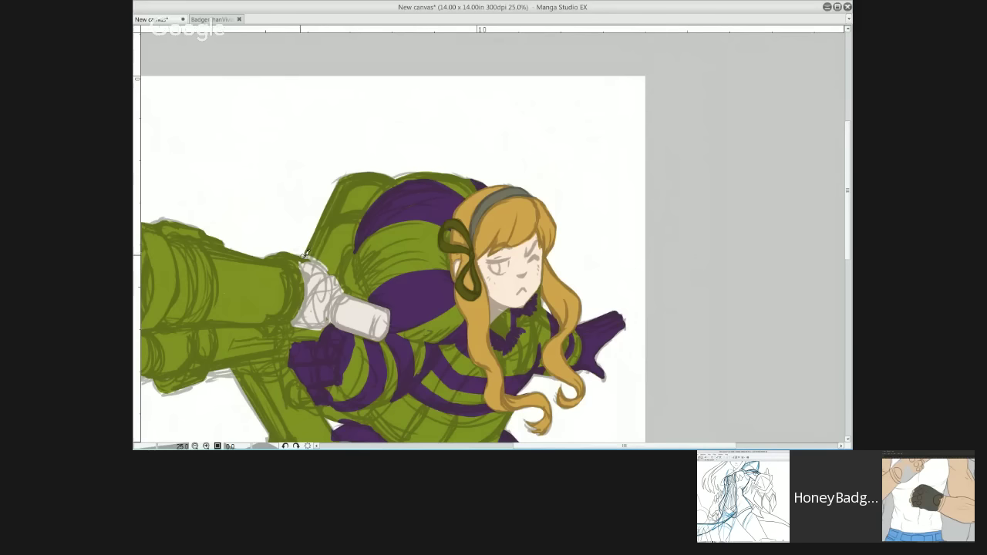
pyautogui.moveTo(306, 254); pyautogui.dragTo(302, 261)
pyautogui.moveTo(280, 254)
pyautogui.mouseDown()
pyautogui.moveTo(307, 272)
pyautogui.moveTo(282, 275)
pyautogui.moveTo(294, 281)
pyautogui.moveTo(293, 263)
pyautogui.moveTo(278, 257)
pyautogui.moveTo(306, 282)
pyautogui.moveTo(306, 260)
pyautogui.moveTo(310, 299)
pyautogui.mouseUp()
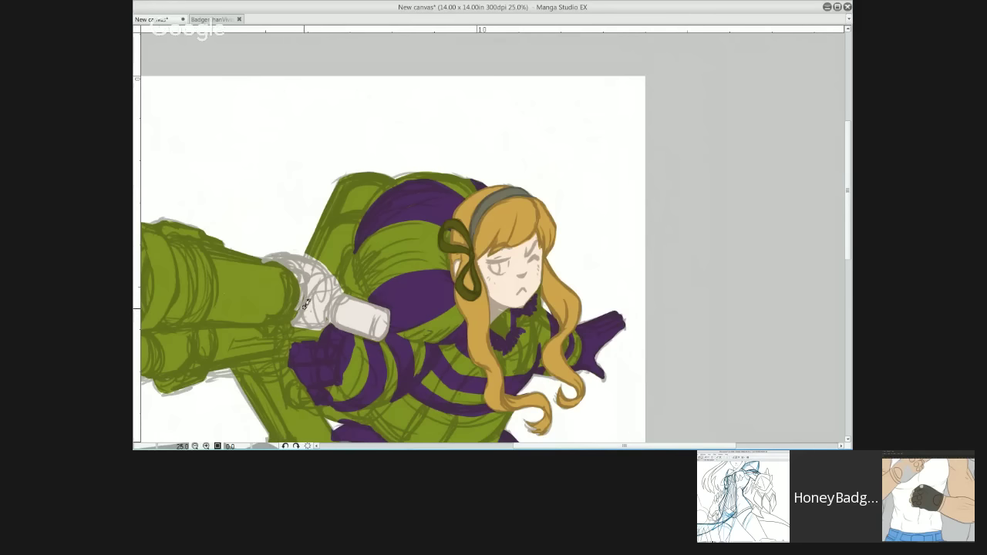
# Step: Recolour the cannon's large and small barrels and their underside in pale off-white
pyautogui.scroll(3, 306, 302)
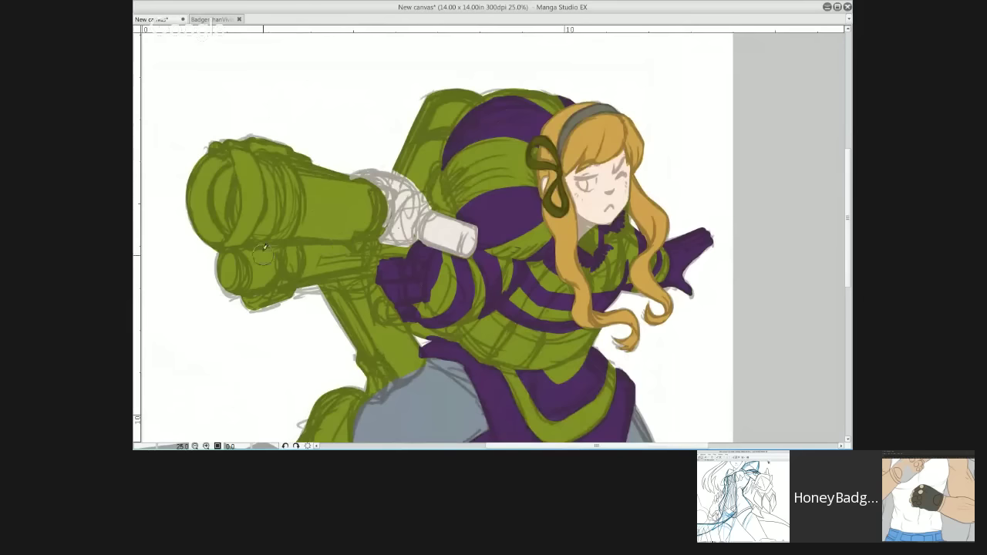
pyautogui.moveTo(210, 199)
pyautogui.mouseDown()
pyautogui.moveTo(230, 121)
pyautogui.moveTo(252, 230)
pyautogui.moveTo(273, 202)
pyautogui.moveTo(299, 225)
pyautogui.moveTo(323, 224)
pyautogui.moveTo(342, 203)
pyautogui.moveTo(349, 158)
pyautogui.moveTo(378, 185)
pyautogui.moveTo(366, 230)
pyautogui.moveTo(263, 189)
pyautogui.moveTo(212, 265)
pyautogui.moveTo(273, 320)
pyautogui.moveTo(286, 317)
pyautogui.moveTo(313, 207)
pyautogui.moveTo(323, 217)
pyautogui.moveTo(352, 192)
pyautogui.moveTo(330, 181)
pyautogui.moveTo(353, 248)
pyautogui.moveTo(335, 248)
pyautogui.moveTo(410, 241)
pyautogui.moveTo(403, 251)
pyautogui.moveTo(327, 255)
pyautogui.mouseUp()
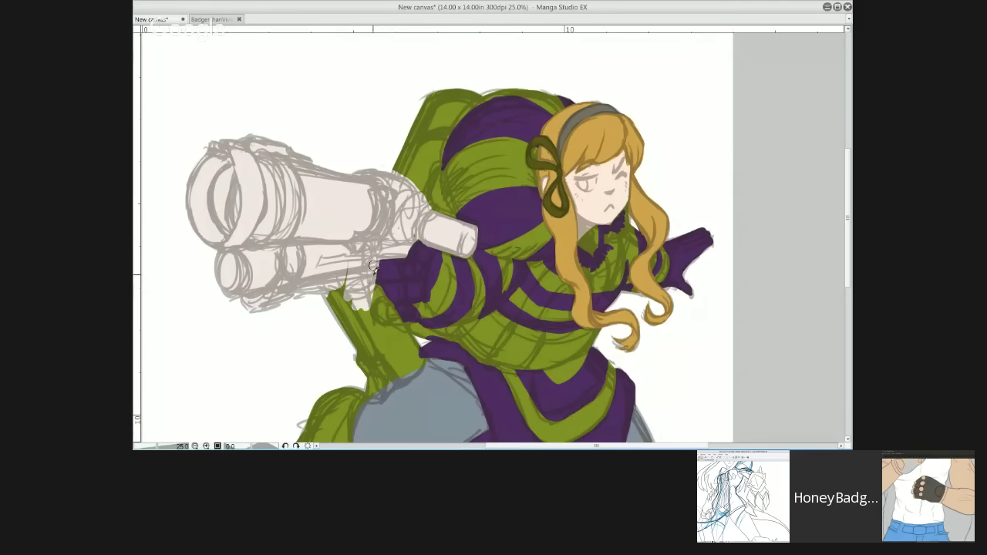
pyautogui.moveTo(347, 253)
pyautogui.mouseDown()
pyautogui.moveTo(361, 340)
pyautogui.moveTo(314, 274)
pyautogui.moveTo(362, 353)
pyautogui.moveTo(351, 337)
pyautogui.moveTo(370, 395)
pyautogui.moveTo(421, 353)
pyautogui.mouseUp()
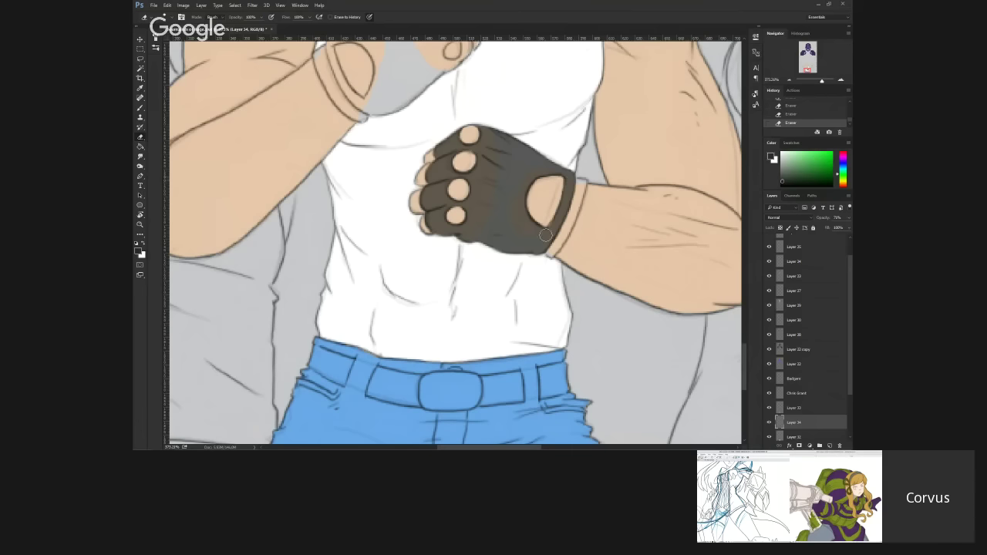
# Step: Switch to Photoshop and block dark grey glove colour over the back, wrist edge and fingers of the central fighter's upper fist
pyautogui.moveTo(545, 235); pyautogui.dragTo(484, 281)
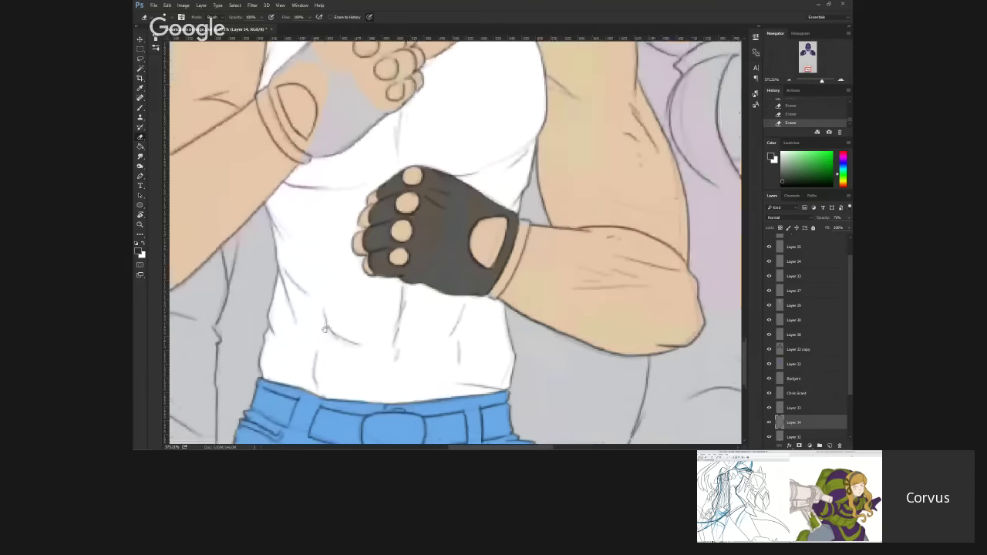
pyautogui.moveTo(367, 295)
pyautogui.mouseDown()
pyautogui.moveTo(459, 263)
pyautogui.moveTo(440, 331)
pyautogui.moveTo(449, 333)
pyautogui.moveTo(477, 250)
pyautogui.mouseUp()
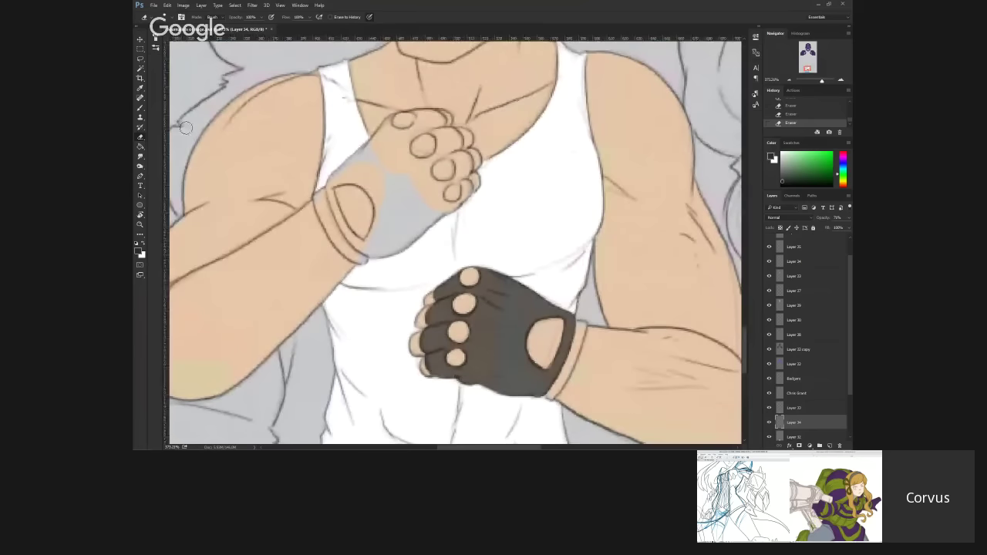
pyautogui.press('b')
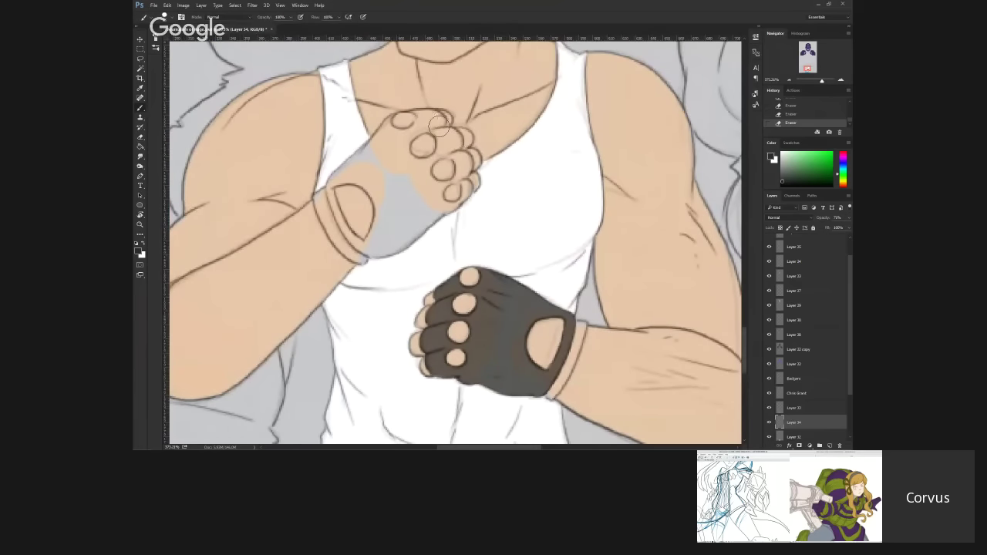
pyautogui.moveTo(436, 125)
pyautogui.mouseDown()
pyautogui.moveTo(394, 127)
pyautogui.moveTo(340, 190)
pyautogui.moveTo(368, 245)
pyautogui.moveTo(354, 229)
pyautogui.moveTo(371, 245)
pyautogui.moveTo(398, 237)
pyautogui.mouseUp()
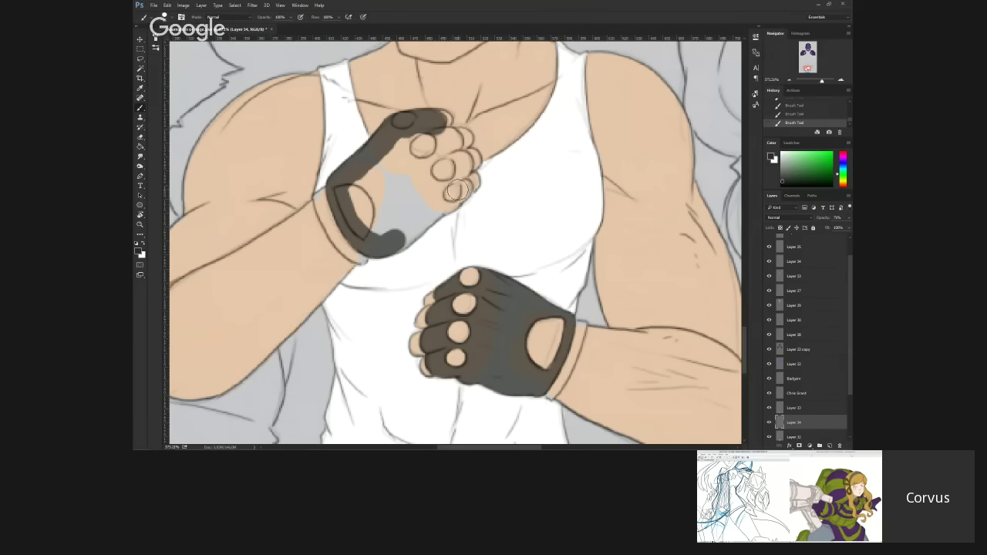
pyautogui.moveTo(456, 191); pyautogui.dragTo(393, 244)
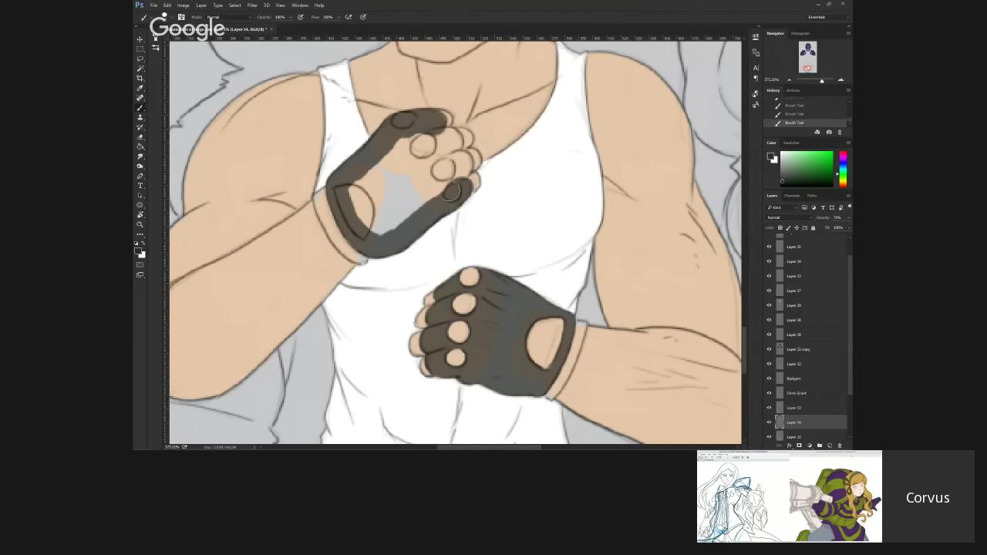
pyautogui.moveTo(455, 182)
pyautogui.mouseDown()
pyautogui.moveTo(431, 121)
pyautogui.moveTo(431, 135)
pyautogui.moveTo(407, 139)
pyautogui.moveTo(360, 186)
pyautogui.moveTo(351, 213)
pyautogui.moveTo(399, 151)
pyautogui.moveTo(369, 217)
pyautogui.moveTo(428, 141)
pyautogui.moveTo(391, 194)
pyautogui.moveTo(435, 156)
pyautogui.moveTo(380, 228)
pyautogui.moveTo(438, 191)
pyautogui.moveTo(398, 225)
pyautogui.moveTo(436, 193)
pyautogui.mouseUp()
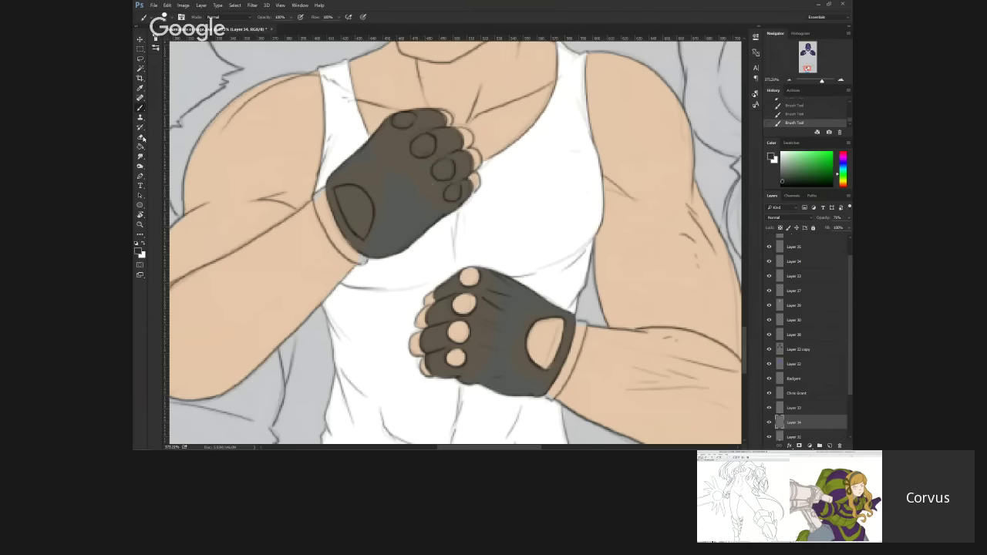
# Step: Erase the dark grey from the four round knuckle openings of the upper glove so the skin shows
pyautogui.click(140, 136)
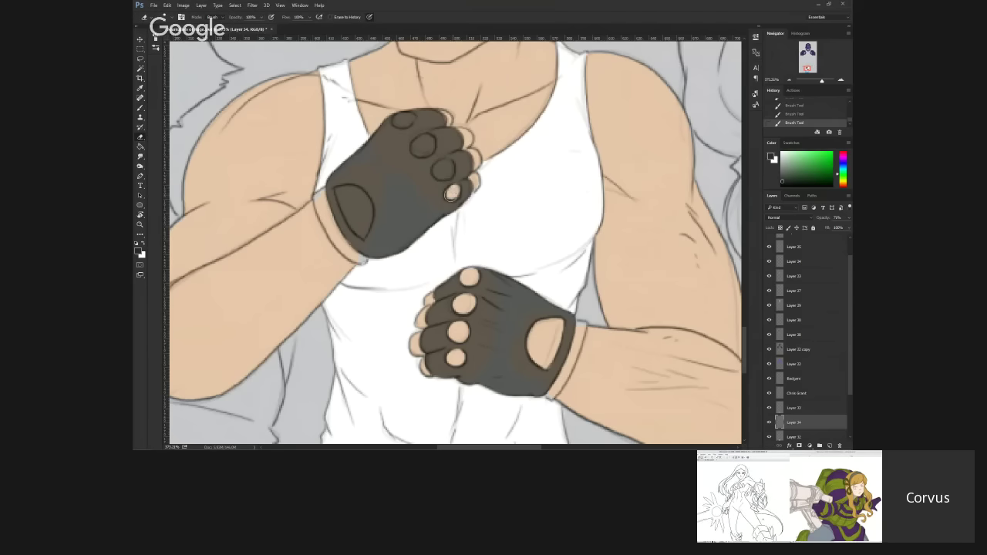
pyautogui.click(452, 194)
pyautogui.hotkey('ctrl', 'z')
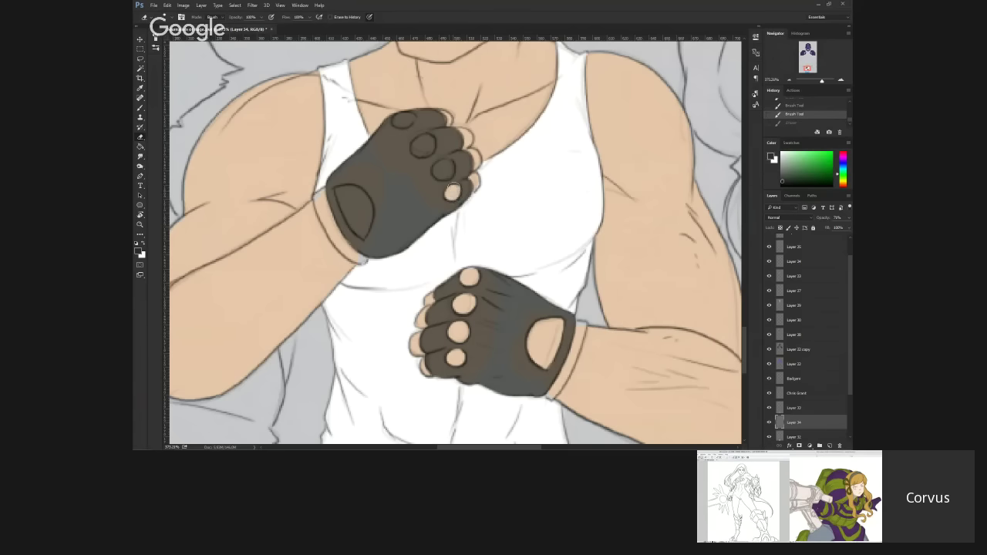
pyautogui.click(454, 192)
pyautogui.moveTo(446, 171)
pyautogui.mouseDown()
pyautogui.moveTo(426, 145)
pyautogui.moveTo(439, 140)
pyautogui.moveTo(430, 121)
pyautogui.moveTo(401, 121)
pyautogui.mouseUp()
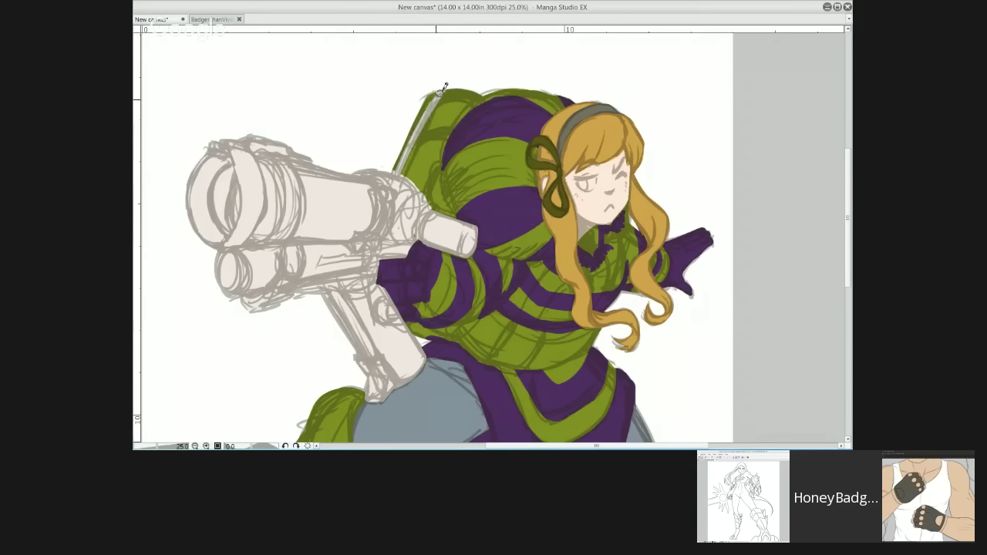
# Step: Switch to Manga Studio and paint along the thin rod beside the green backpack in pale off-white
pyautogui.moveTo(436, 88)
pyautogui.mouseDown()
pyautogui.moveTo(476, 99)
pyautogui.moveTo(456, 121)
pyautogui.moveTo(435, 179)
pyautogui.mouseUp()
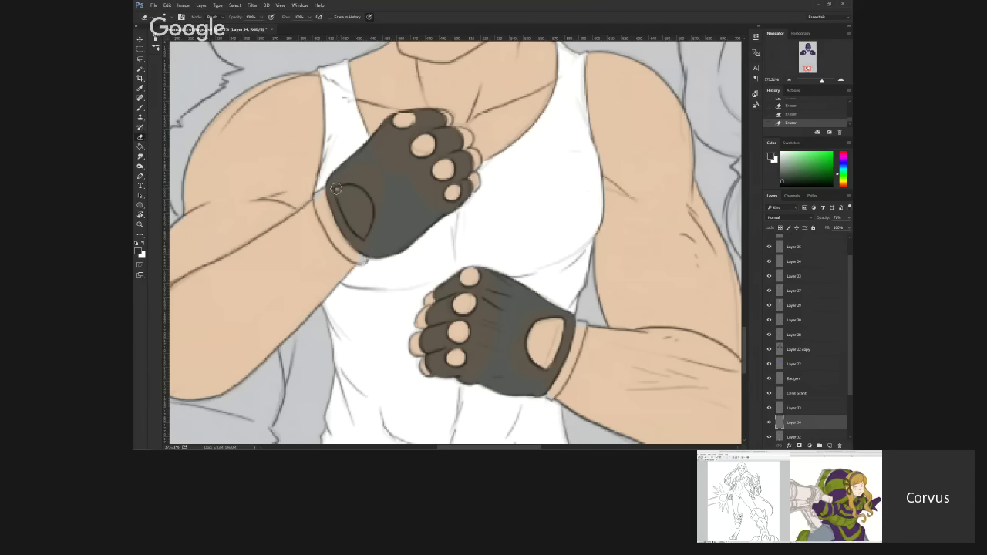
# Step: Switch to Photoshop and erase the dark grey from the large opening near the wrist of the upper glove
pyautogui.moveTo(337, 188); pyautogui.dragTo(364, 235)
pyautogui.hotkey('ctrl', 'z')
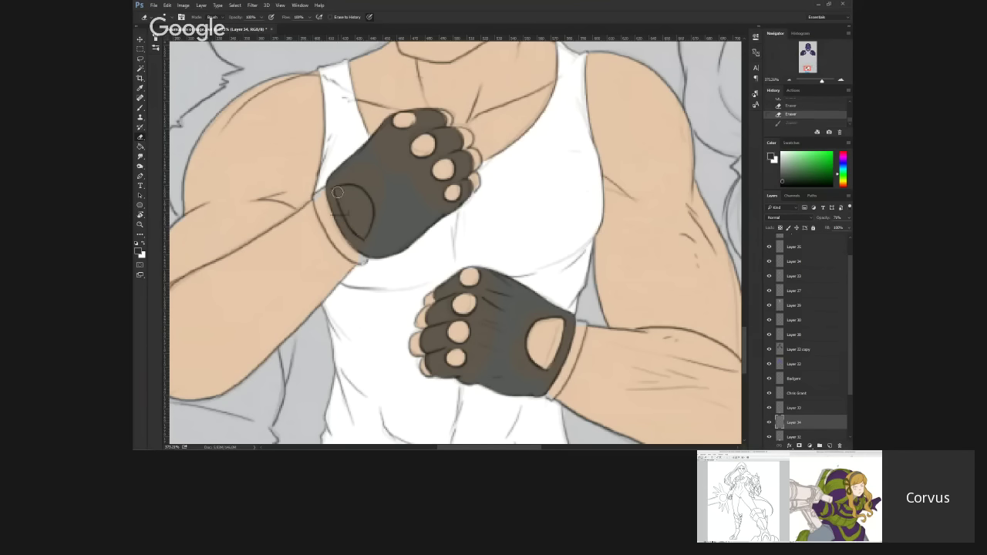
pyautogui.moveTo(337, 192)
pyautogui.mouseDown()
pyautogui.moveTo(355, 229)
pyautogui.moveTo(359, 193)
pyautogui.moveTo(365, 233)
pyautogui.moveTo(360, 190)
pyautogui.moveTo(341, 190)
pyautogui.moveTo(351, 222)
pyautogui.moveTo(356, 195)
pyautogui.moveTo(360, 226)
pyautogui.moveTo(361, 202)
pyautogui.moveTo(363, 225)
pyautogui.mouseUp()
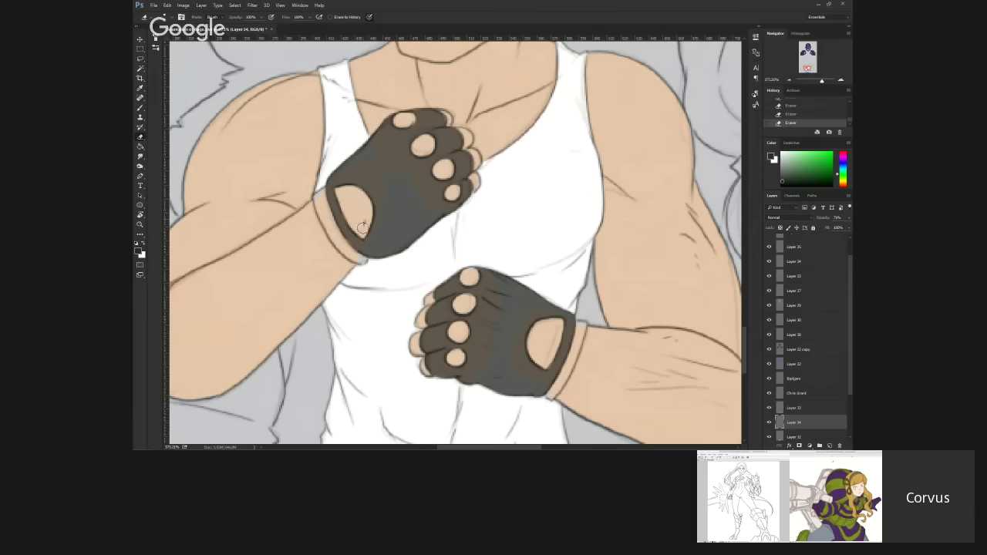
# Step: Raise the glove layer's opacity to 100%
pyautogui.click(846, 220)
pyautogui.moveTo(843, 228); pyautogui.dragTo(851, 229)
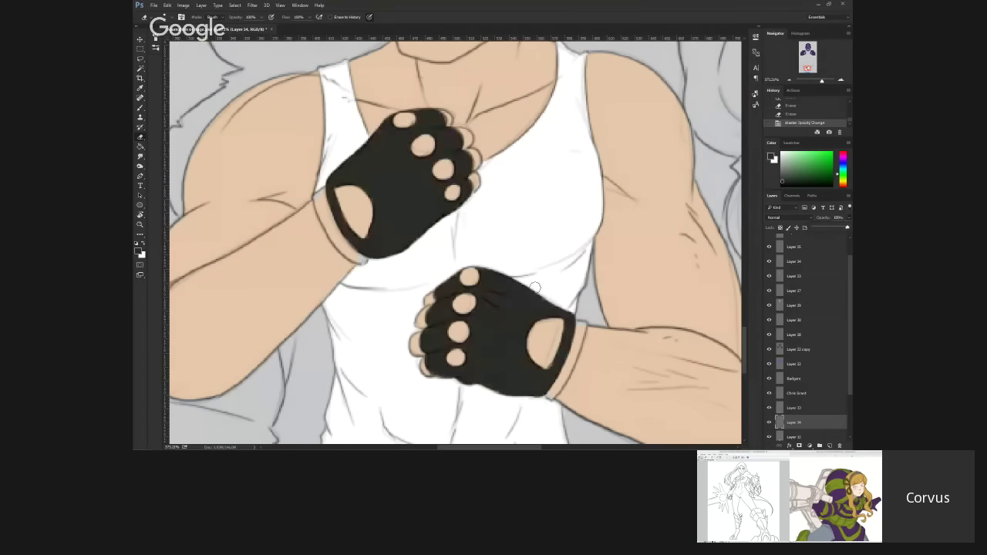
pyautogui.scroll(-2, 515, 256)
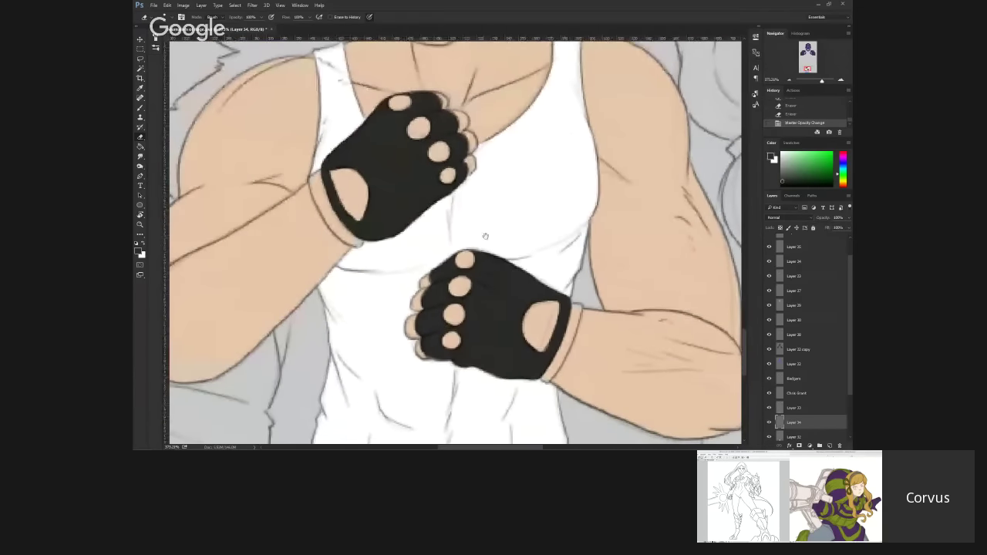
pyautogui.moveTo(394, 274); pyautogui.dragTo(434, 264)
pyautogui.scroll(-3, 810, 363)
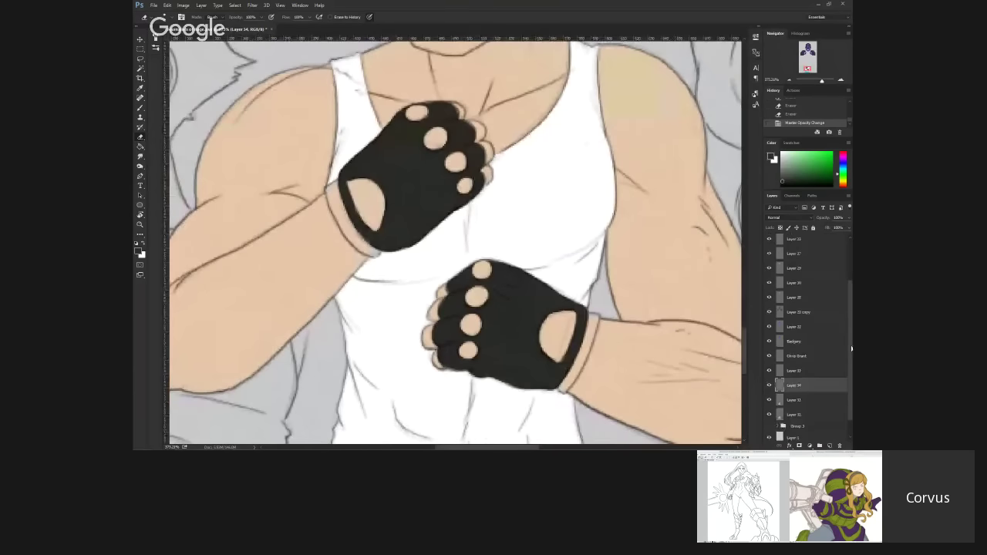
# Step: Select the skin layer, sample the fighter's skin tone and touch up the skin around the upper glove's knuckles
pyautogui.click(783, 394)
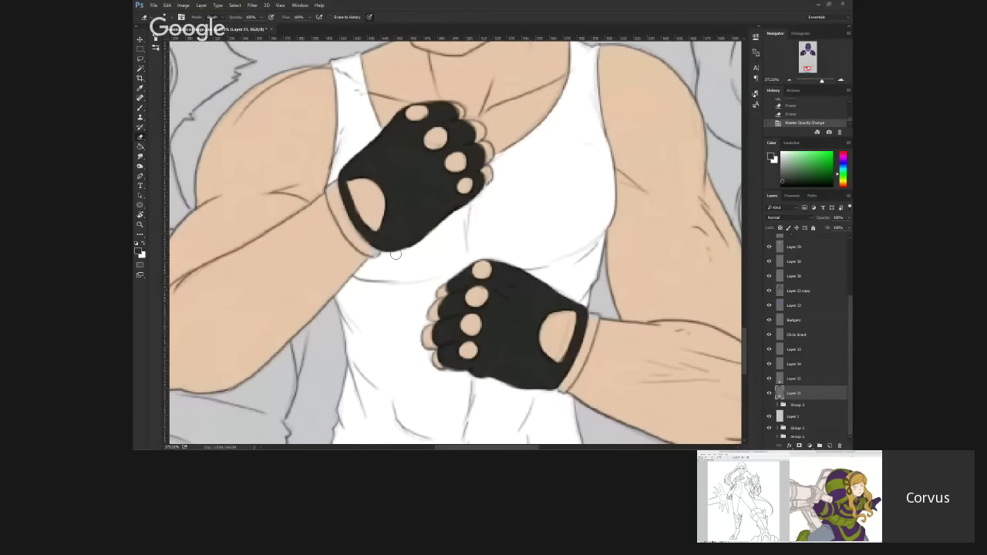
pyautogui.press('i')
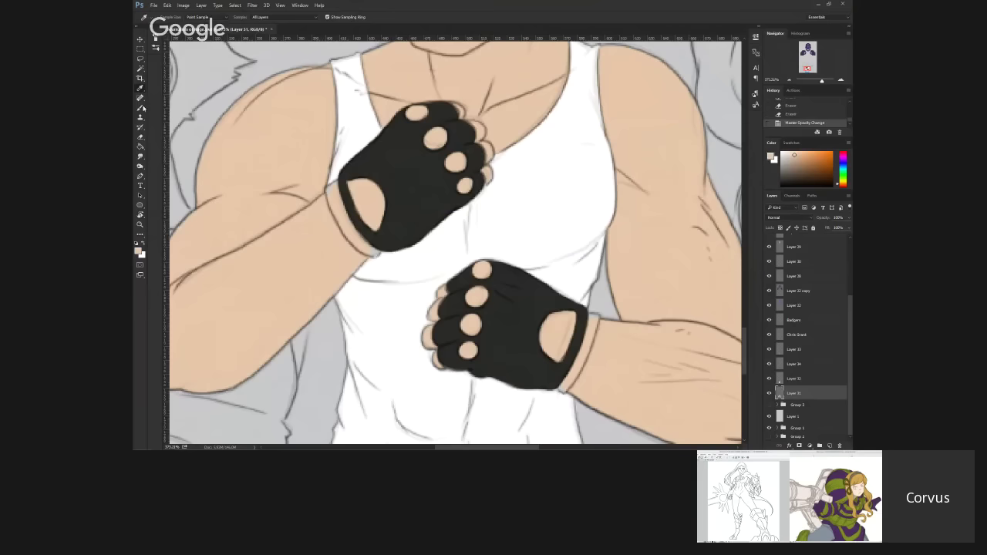
pyautogui.press('b')
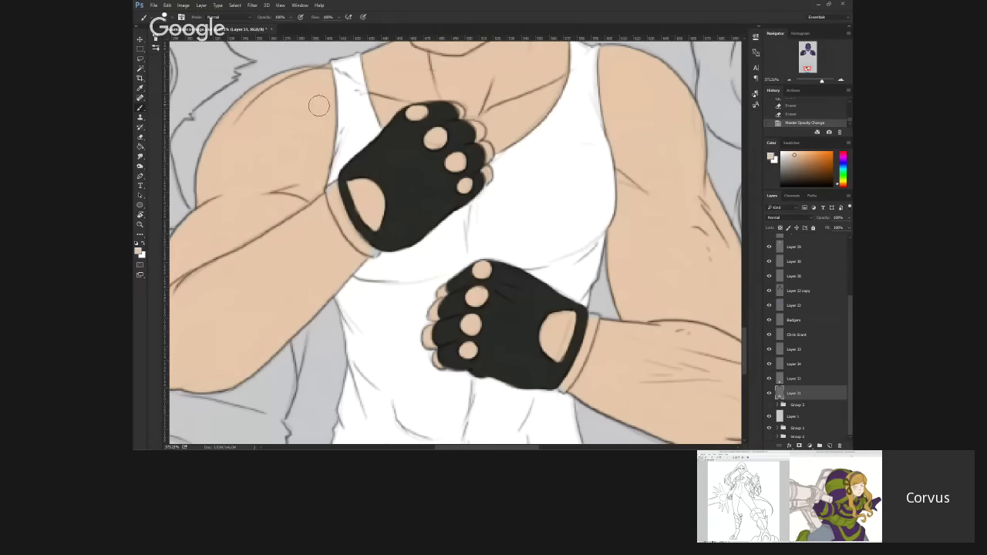
pyautogui.click(433, 141)
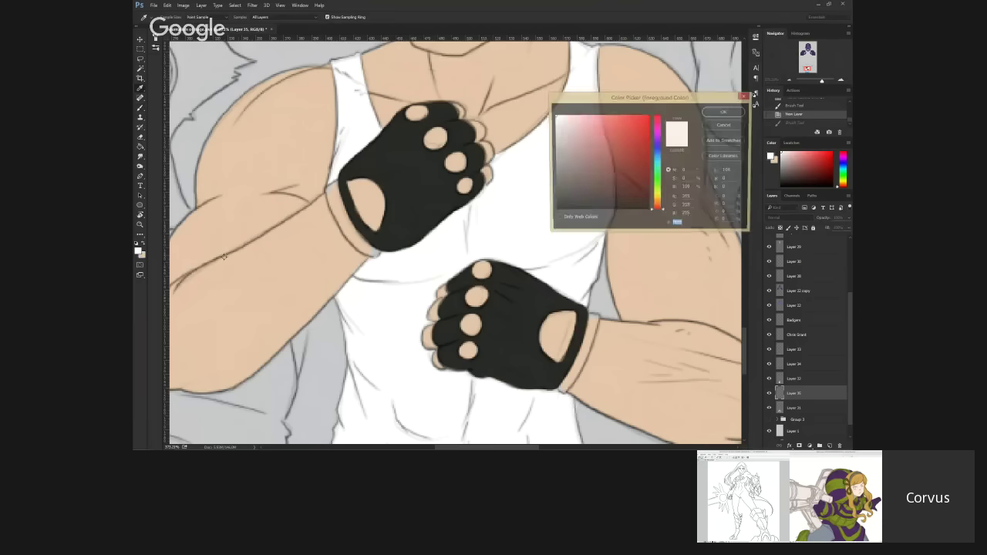
# Step: Paint the upper glove's wristband muted red on its own layer and erase the colour spilling onto the forearm
pyautogui.click(725, 111)
pyautogui.moveTo(327, 191)
pyautogui.mouseDown()
pyautogui.moveTo(356, 238)
pyautogui.moveTo(374, 244)
pyautogui.moveTo(373, 256)
pyautogui.moveTo(361, 246)
pyautogui.mouseUp()
pyautogui.click(141, 137)
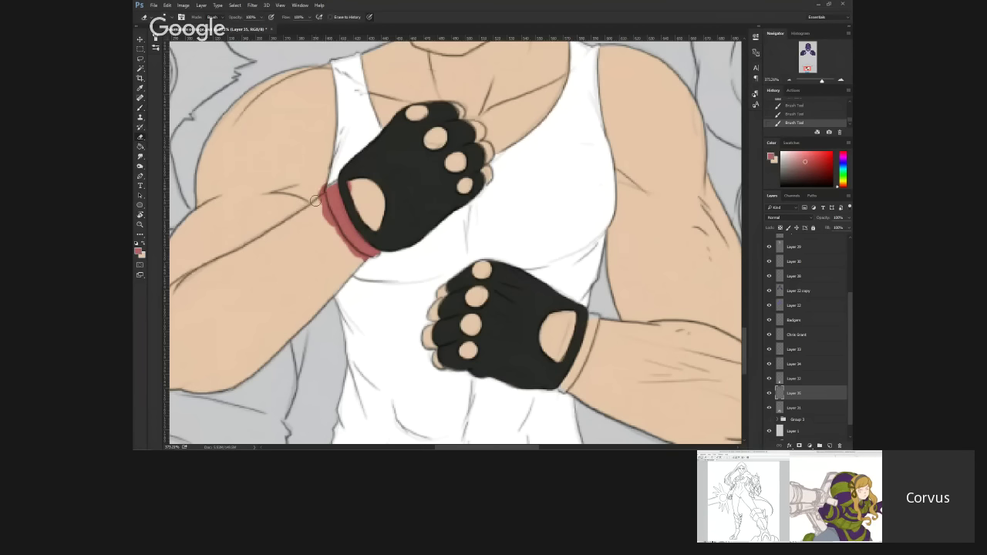
pyautogui.moveTo(321, 191)
pyautogui.mouseDown()
pyautogui.moveTo(322, 202)
pyautogui.moveTo(324, 180)
pyautogui.moveTo(330, 227)
pyautogui.mouseUp()
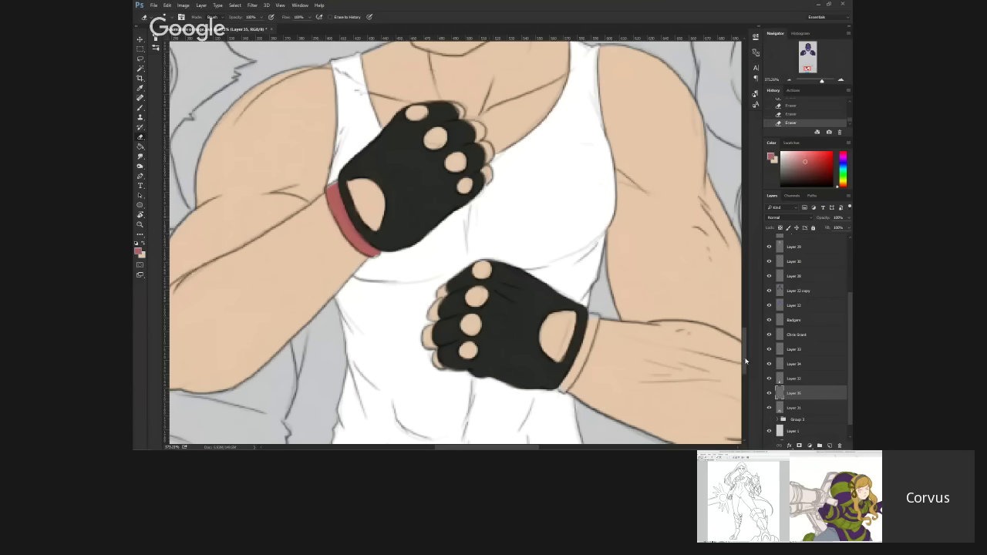
# Step: Check the layer directly above the wristband layer by hiding and showing it, and reselect the wristband layer
pyautogui.click(797, 379)
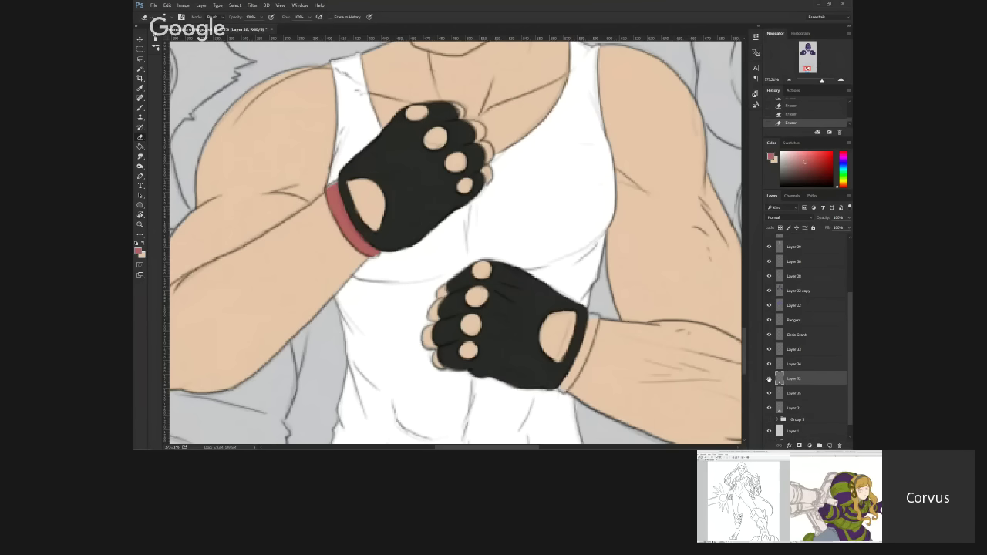
pyautogui.click(769, 379)
pyautogui.click(769, 379)
pyautogui.click(788, 393)
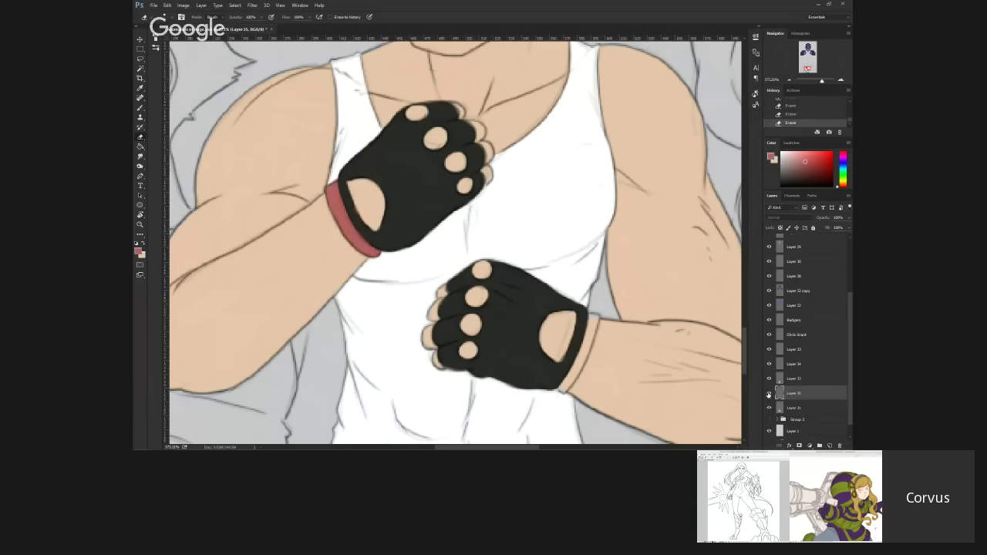
# Step: Paint the fighter's eye whites and teeth white on a new layer and erase the overflow around the eyes
pyautogui.moveTo(627, 369); pyautogui.dragTo(463, 242)
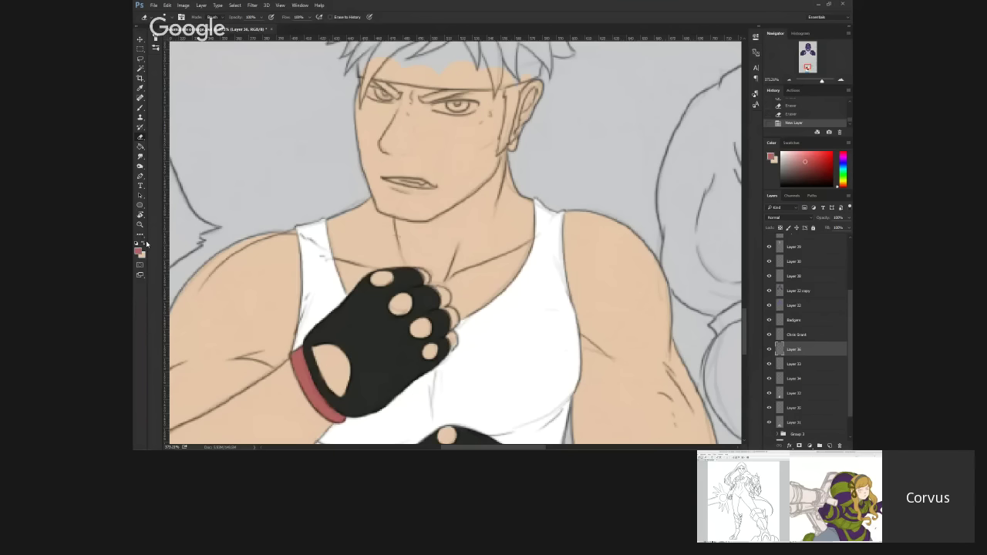
pyautogui.press('d')
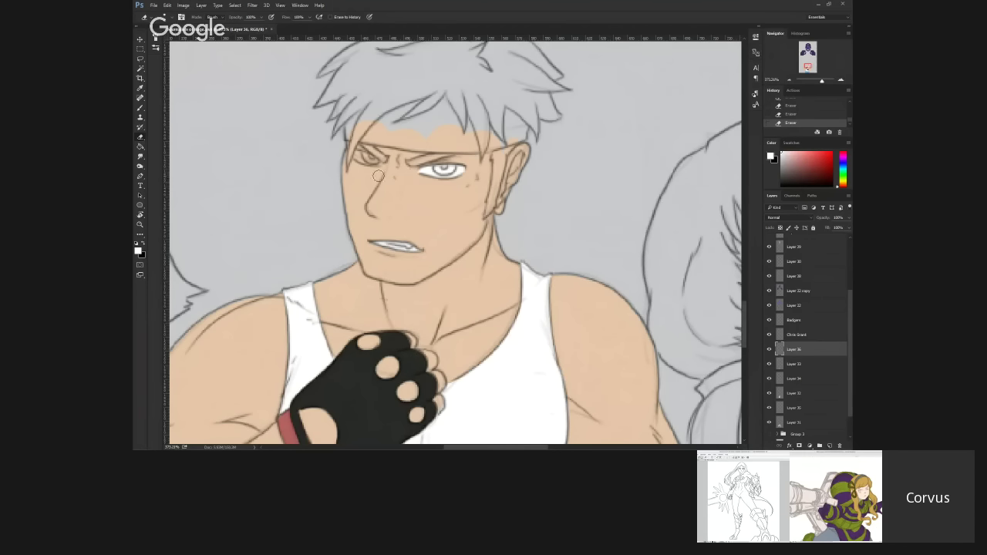
pyautogui.click(140, 109)
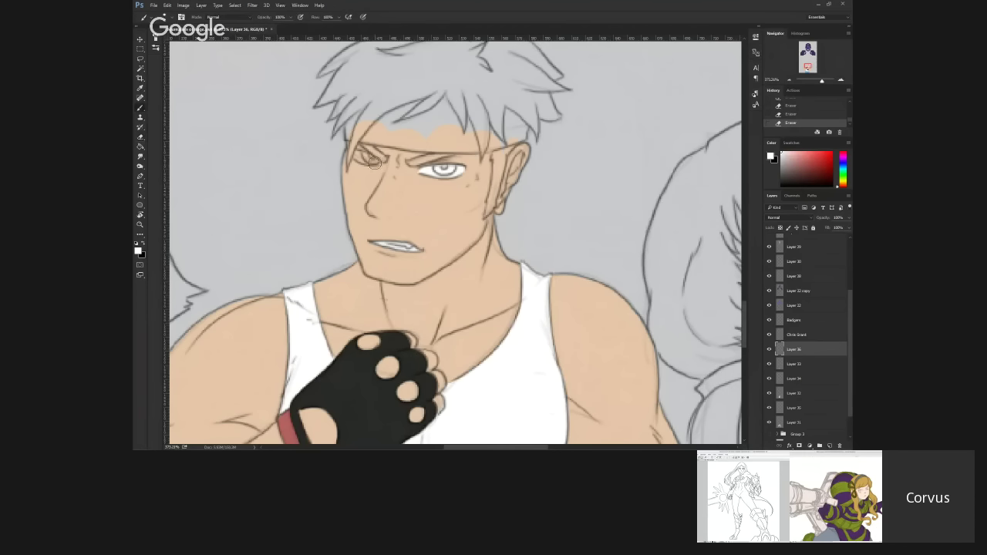
pyautogui.moveTo(377, 165); pyautogui.dragTo(357, 163)
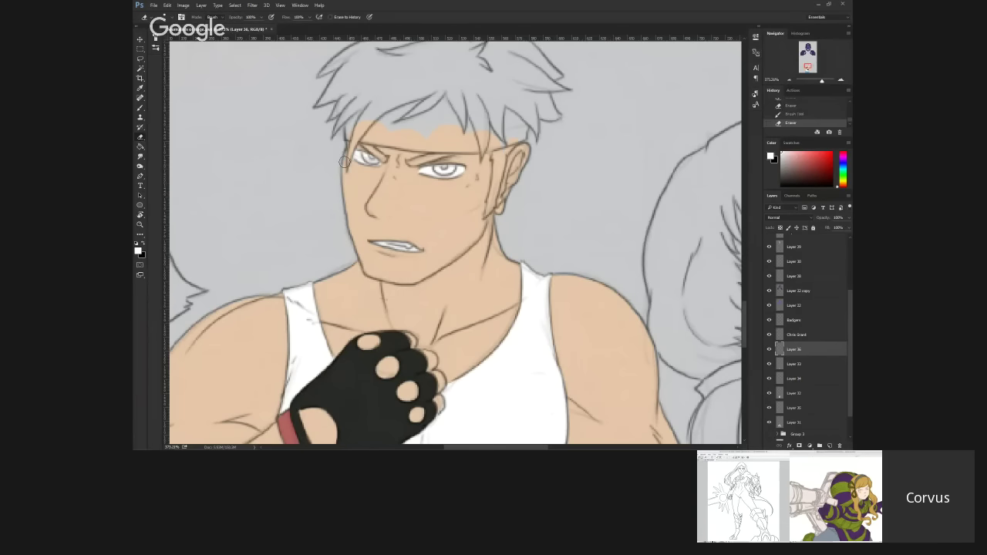
pyautogui.click(344, 162)
# Step: Add a new layer, paint the iris of the eye nearer the visible ear in violet #786bd7 and erase the overflow above it
pyautogui.click(830, 446)
pyautogui.click(139, 251)
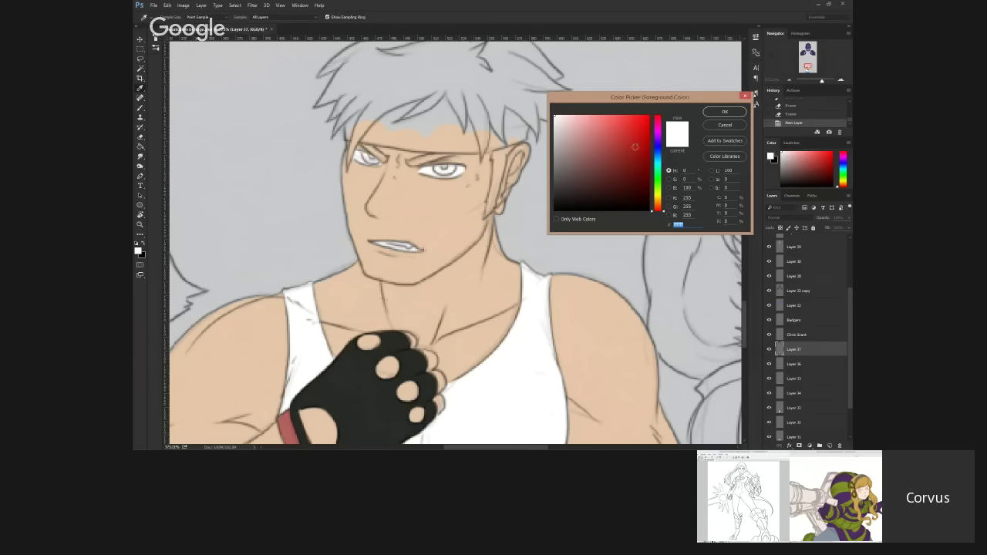
pyautogui.click(657, 145)
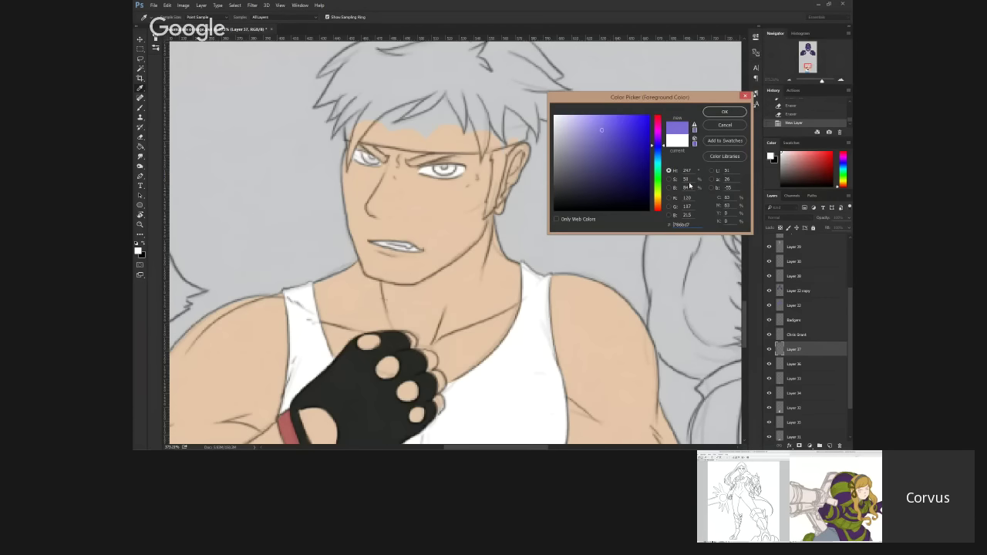
pyautogui.click(718, 113)
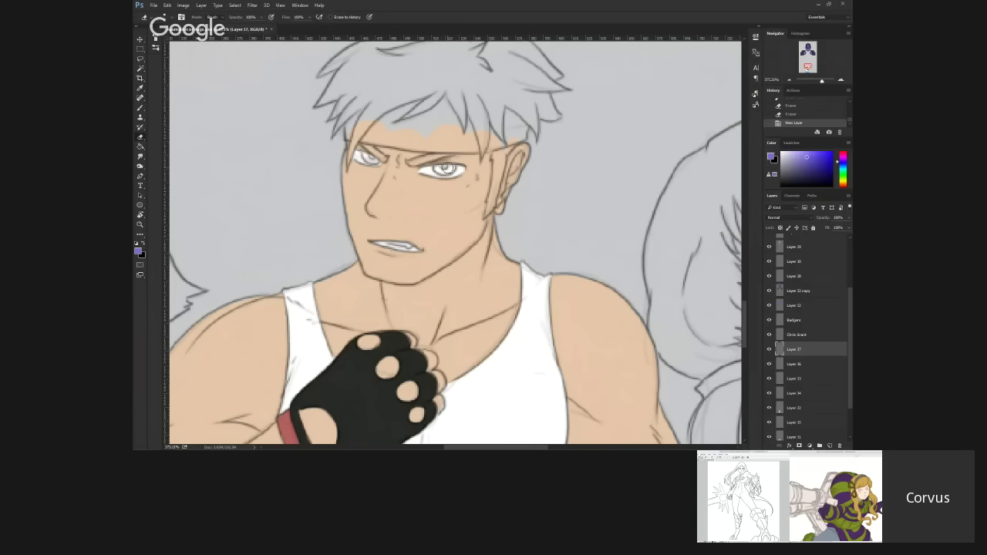
pyautogui.click(445, 168)
pyautogui.press('b')
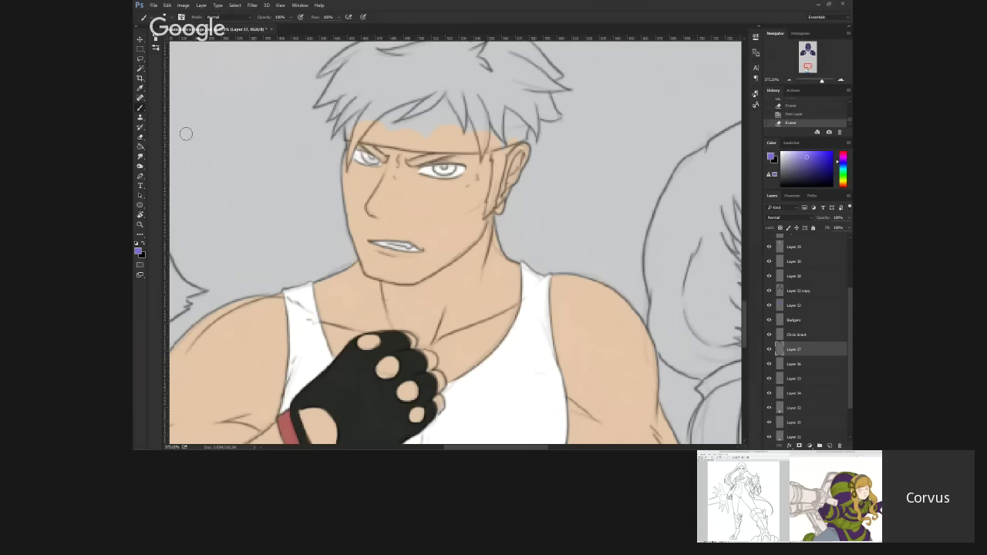
pyautogui.click(448, 167)
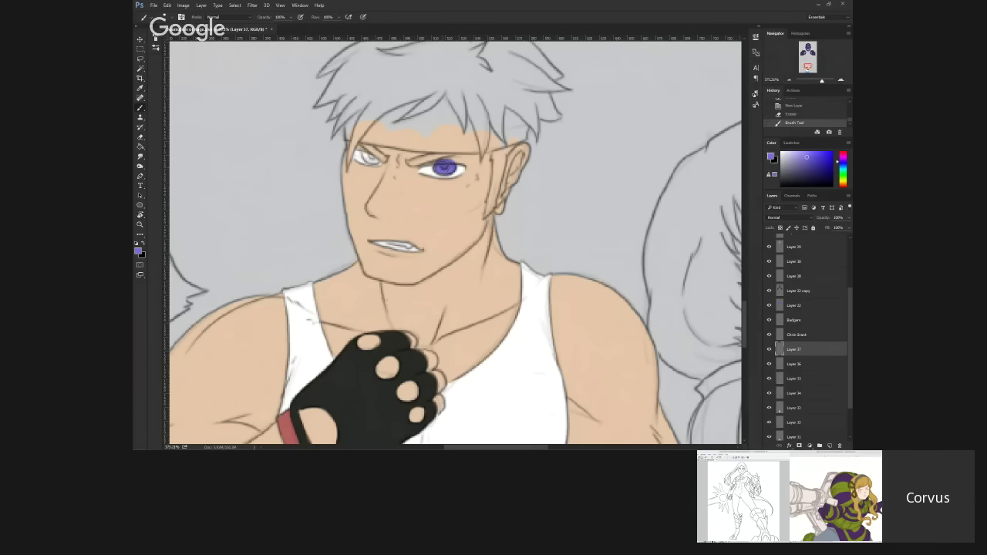
pyautogui.click(139, 137)
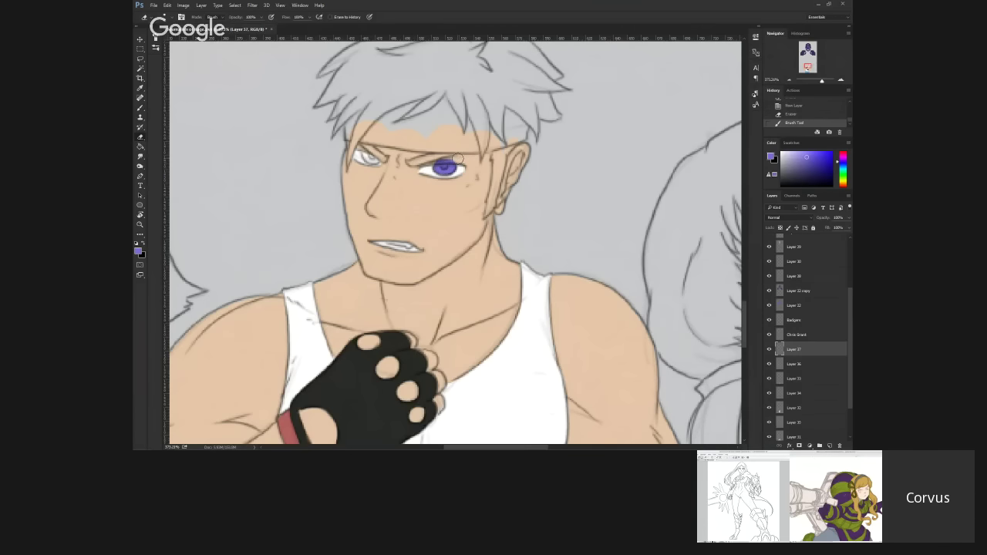
pyautogui.moveTo(458, 158)
pyautogui.mouseDown()
pyautogui.moveTo(440, 158)
pyautogui.moveTo(456, 154)
pyautogui.mouseUp()
# Step: Paint the fighter's other iris violet and erase the colour spilling past the eye's outline
pyautogui.press('b')
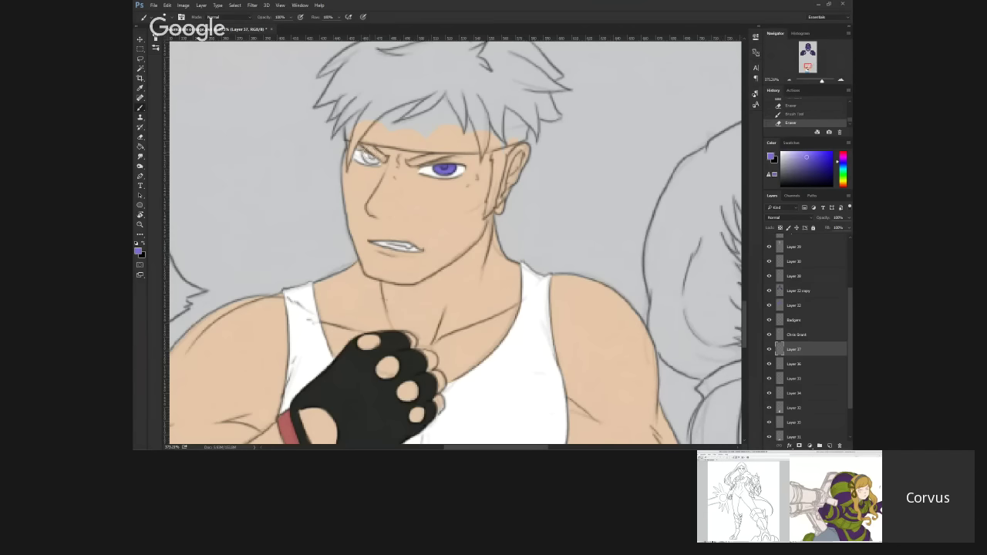
pyautogui.moveTo(367, 154); pyautogui.dragTo(373, 155)
pyautogui.click(141, 138)
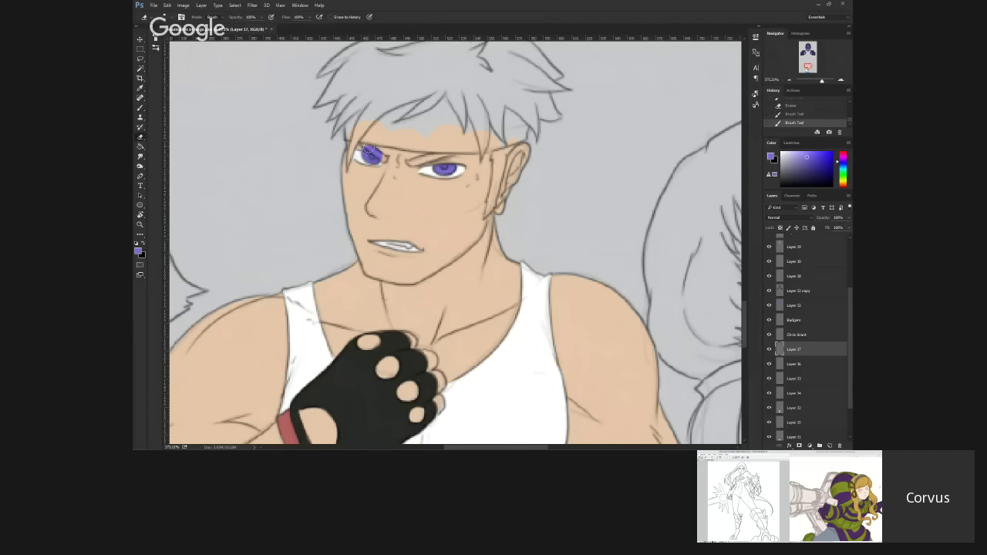
pyautogui.moveTo(363, 151)
pyautogui.mouseDown()
pyautogui.moveTo(364, 142)
pyautogui.moveTo(381, 155)
pyautogui.mouseUp()
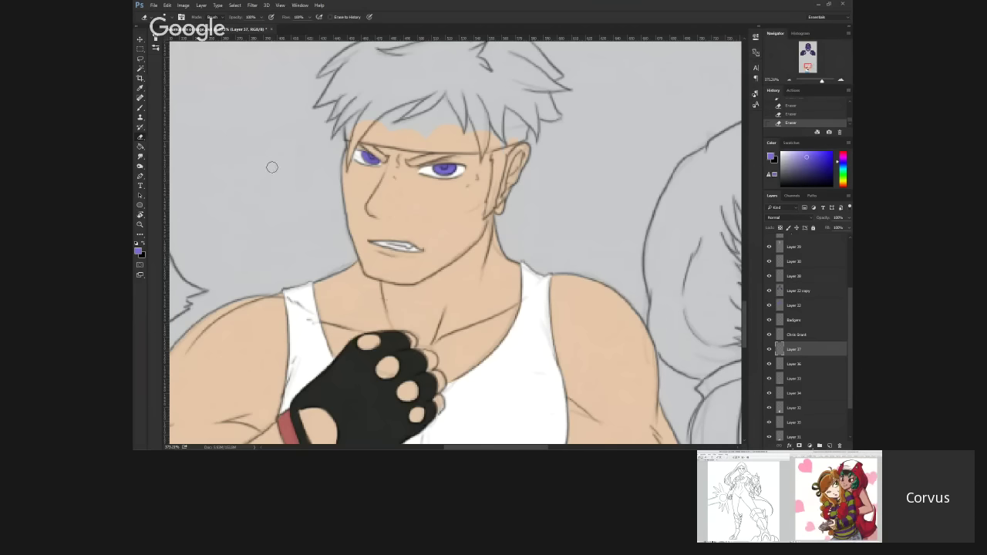
pyautogui.press('b')
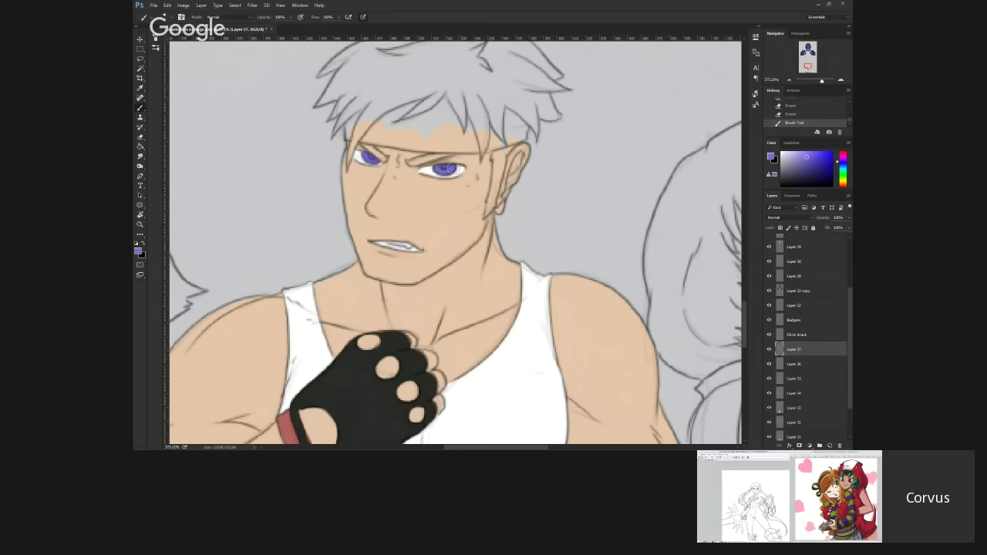
# Step: Add a new layer, choose a red foreground colour and paint the fighter's headband across the forehead
pyautogui.click(471, 280)
pyautogui.moveTo(472, 280)
pyautogui.mouseDown()
pyautogui.moveTo(455, 346)
pyautogui.moveTo(543, 386)
pyautogui.moveTo(543, 353)
pyautogui.moveTo(657, 269)
pyautogui.mouseUp()
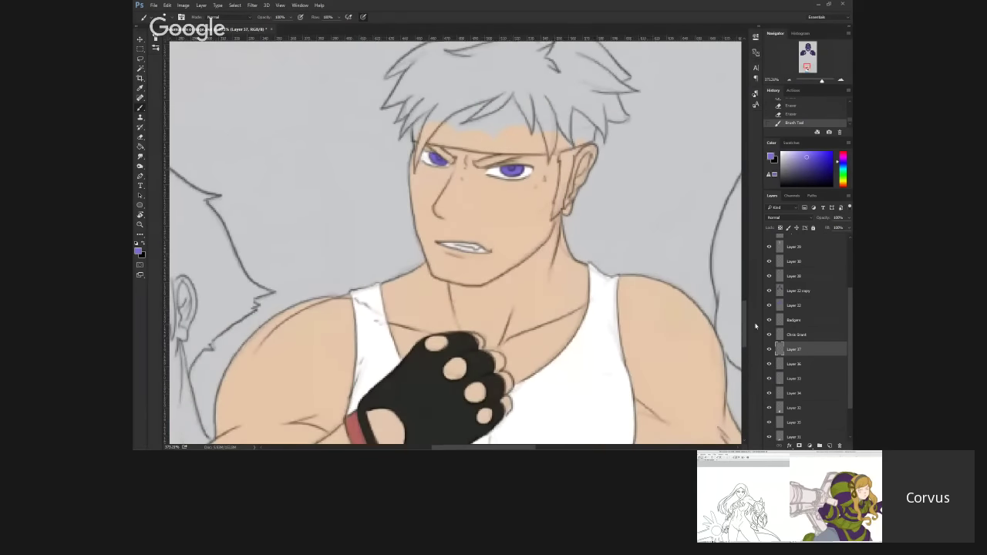
pyautogui.moveTo(582, 313); pyautogui.dragTo(564, 385)
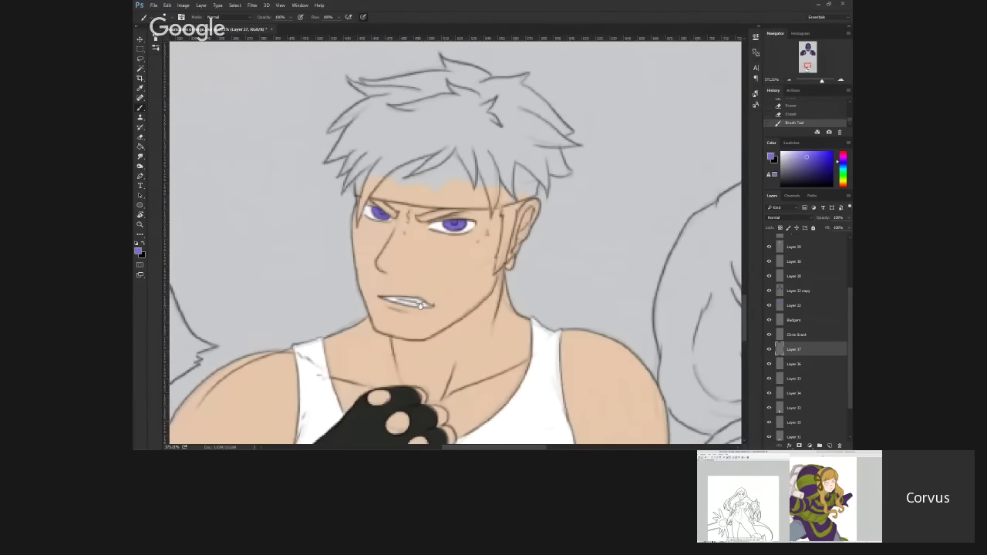
pyautogui.moveTo(420, 306); pyautogui.dragTo(444, 268)
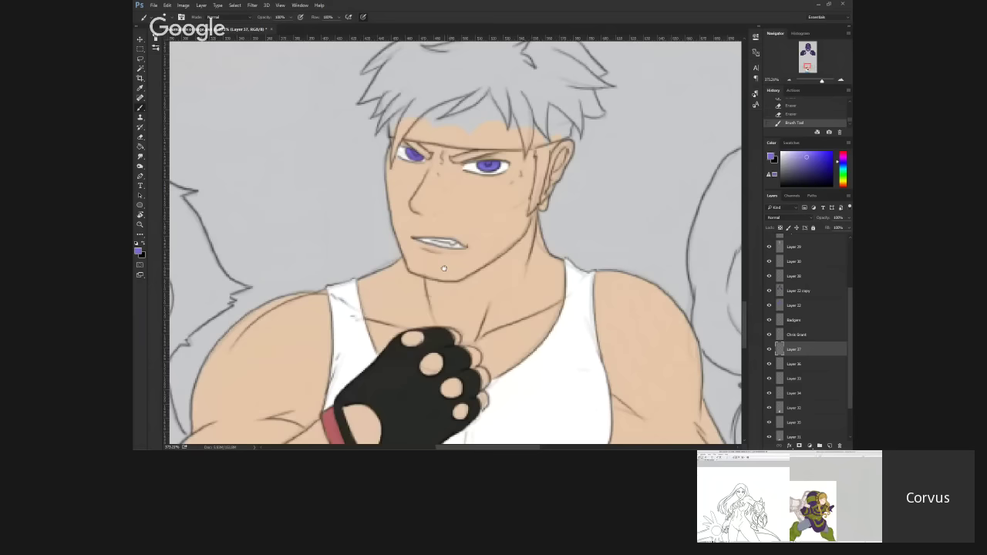
pyautogui.moveTo(430, 339); pyautogui.dragTo(409, 374)
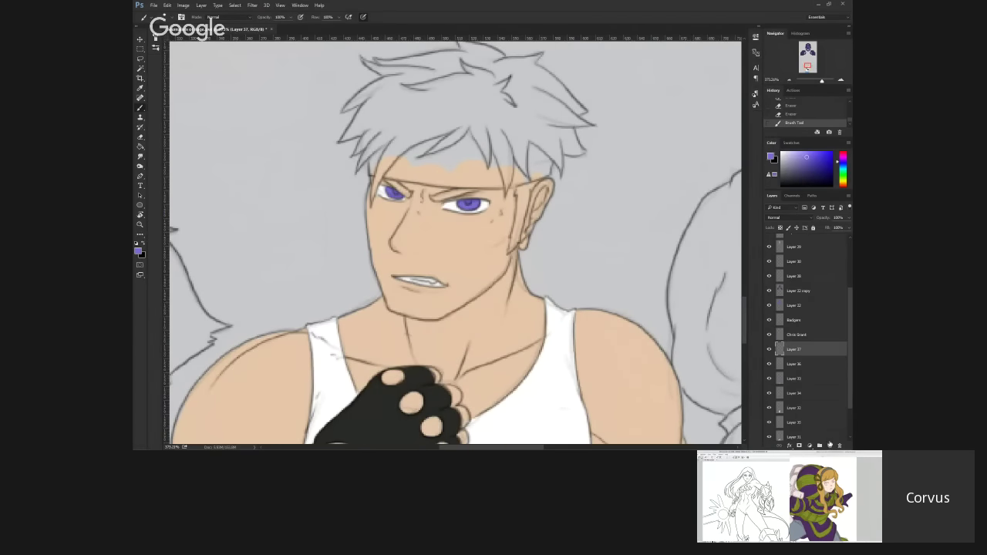
pyautogui.click(830, 446)
pyautogui.click(139, 251)
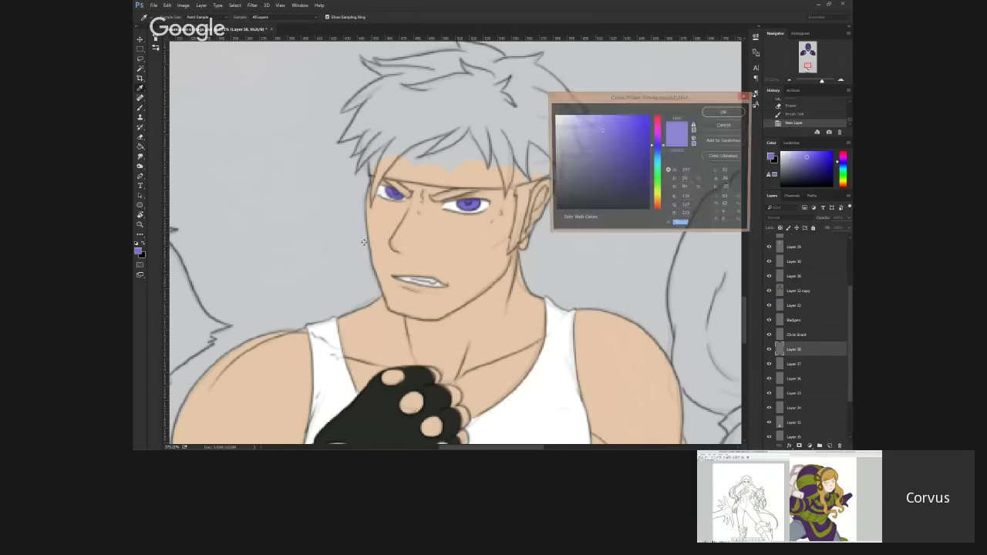
pyautogui.click(659, 118)
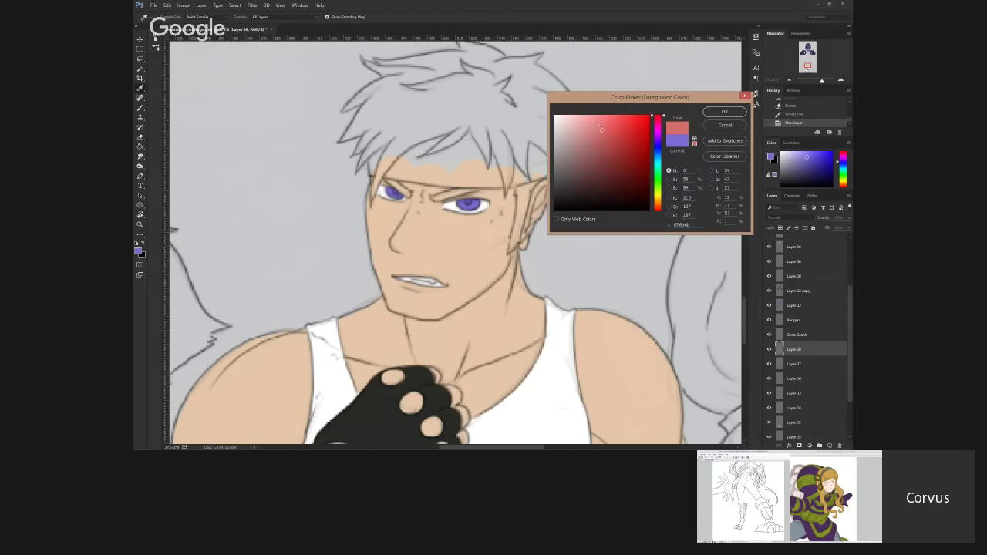
pyautogui.click(620, 124)
pyautogui.click(721, 113)
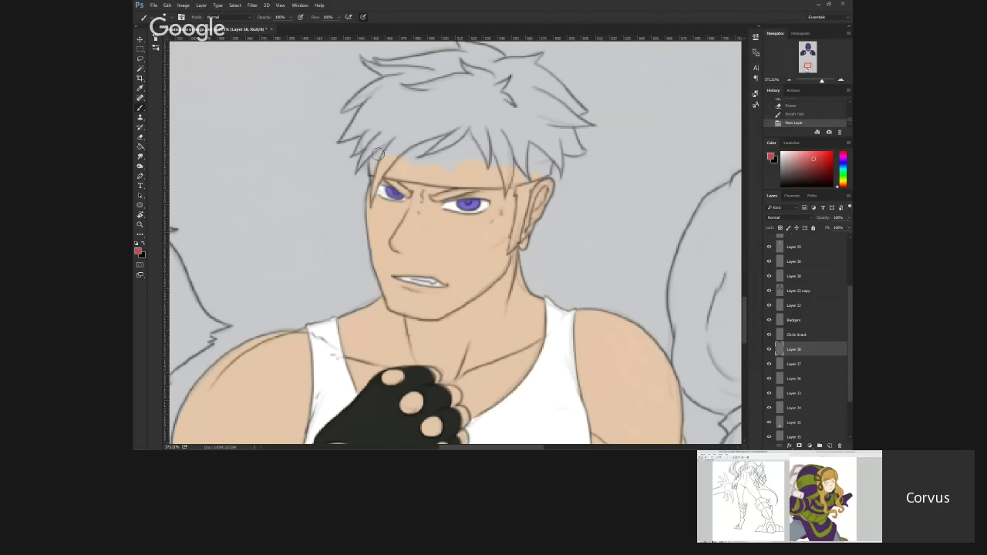
pyautogui.moveTo(394, 140); pyautogui.dragTo(370, 172)
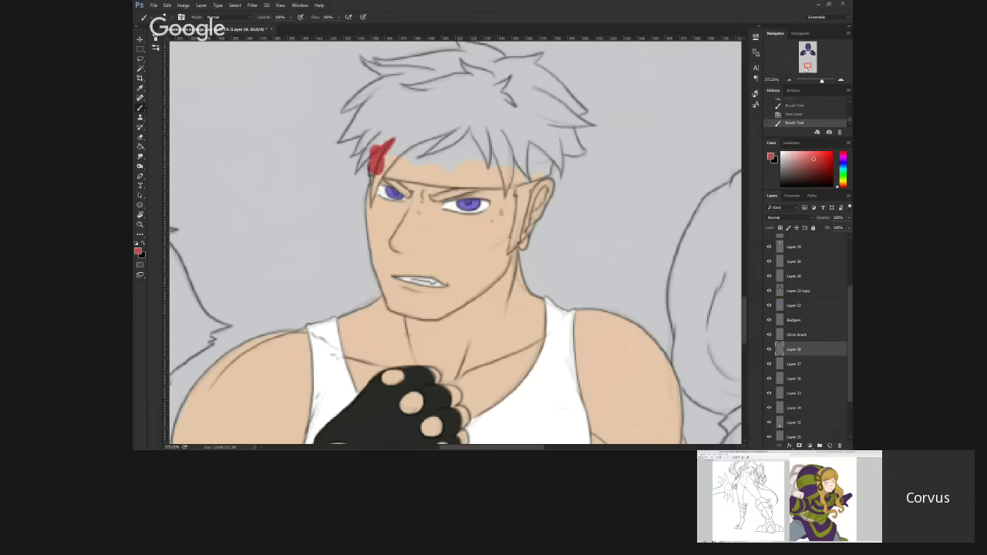
pyautogui.moveTo(546, 153)
pyautogui.mouseDown()
pyautogui.moveTo(543, 169)
pyautogui.moveTo(515, 179)
pyautogui.mouseUp()
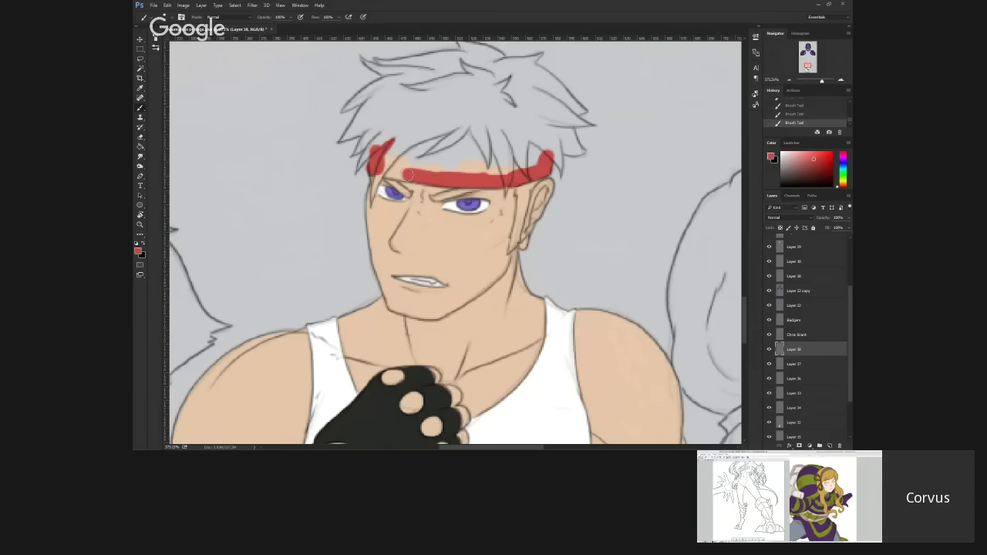
pyautogui.moveTo(408, 175)
pyautogui.mouseDown()
pyautogui.moveTo(452, 134)
pyautogui.moveTo(414, 159)
pyautogui.moveTo(433, 148)
pyautogui.moveTo(415, 168)
pyautogui.moveTo(453, 144)
pyautogui.moveTo(465, 144)
pyautogui.moveTo(439, 175)
pyautogui.moveTo(515, 156)
pyautogui.mouseUp()
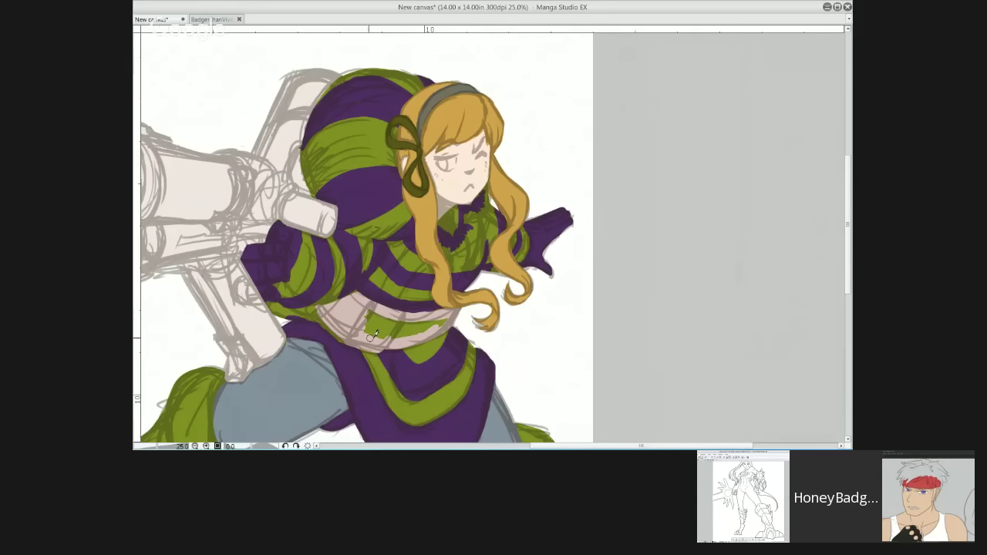
# Step: Switch to Manga Studio and try painting a green stripe across the armoured girl's pale midsection
pyautogui.moveTo(373, 334)
pyautogui.mouseDown()
pyautogui.moveTo(363, 304)
pyautogui.moveTo(411, 323)
pyautogui.moveTo(392, 329)
pyautogui.moveTo(449, 318)
pyautogui.moveTo(407, 326)
pyautogui.mouseUp()
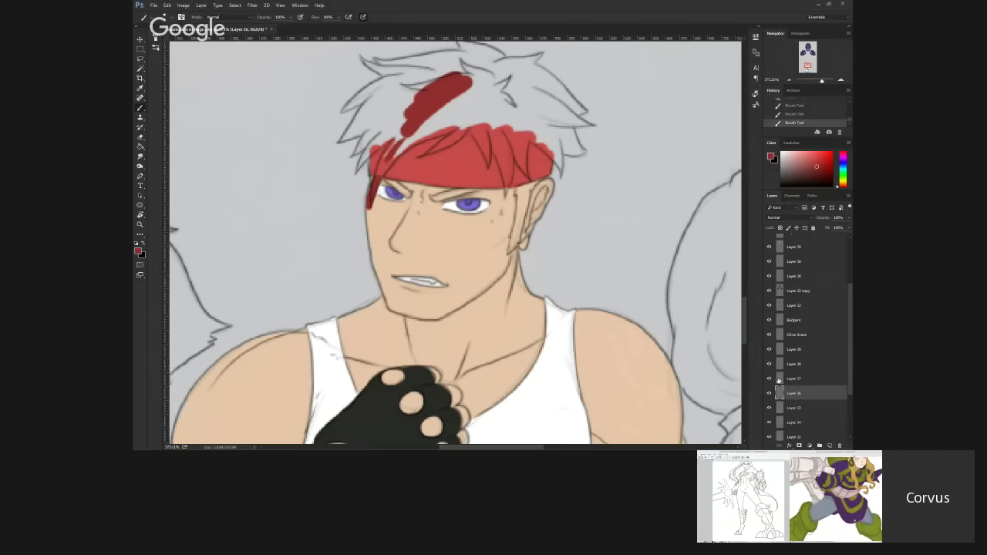
pyautogui.moveTo(779, 393); pyautogui.dragTo(791, 371)
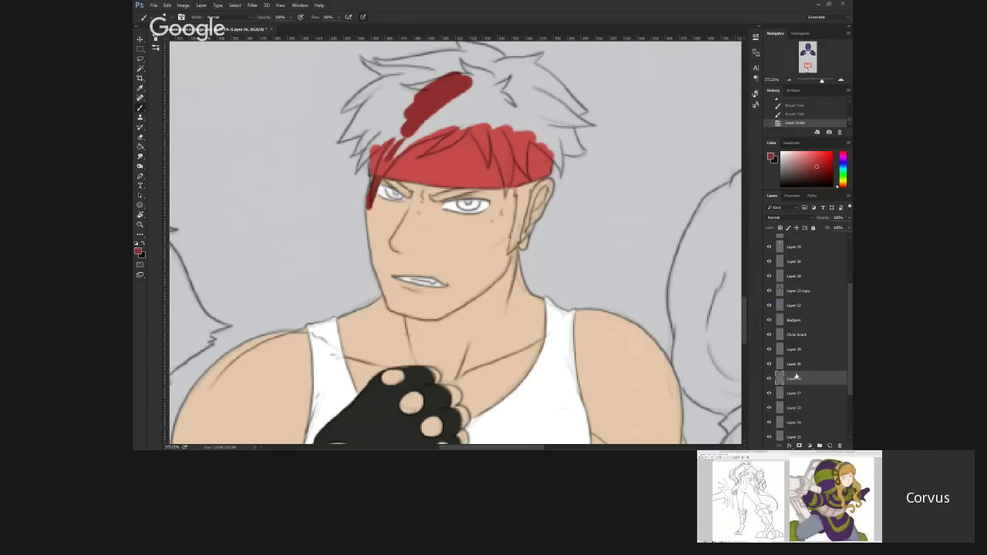
pyautogui.hotkey('ctrl', 'z')
pyautogui.hotkey('ctrl', 'z')
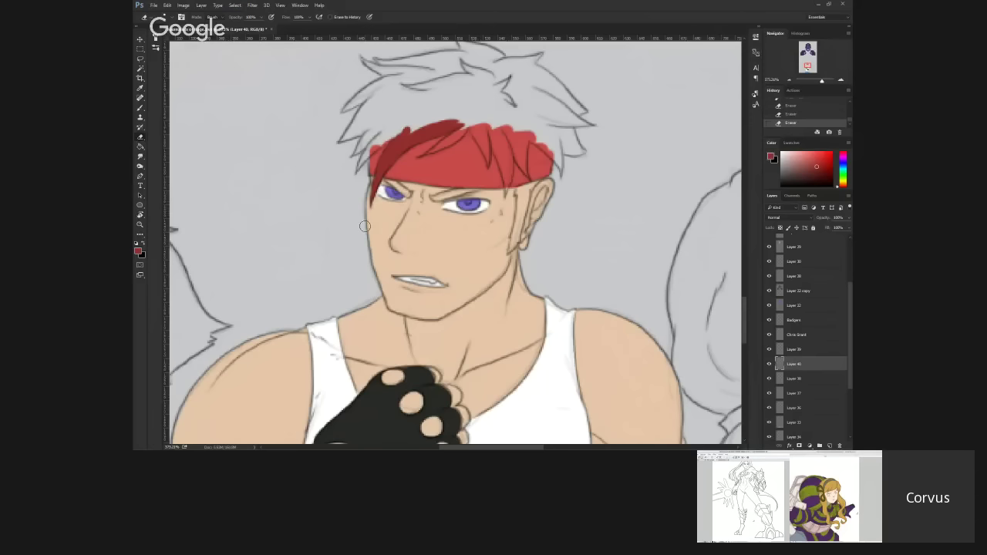
# Step: Paint the fighter's fringe and the hair above the headband dark red on Layer 40
pyautogui.click(140, 109)
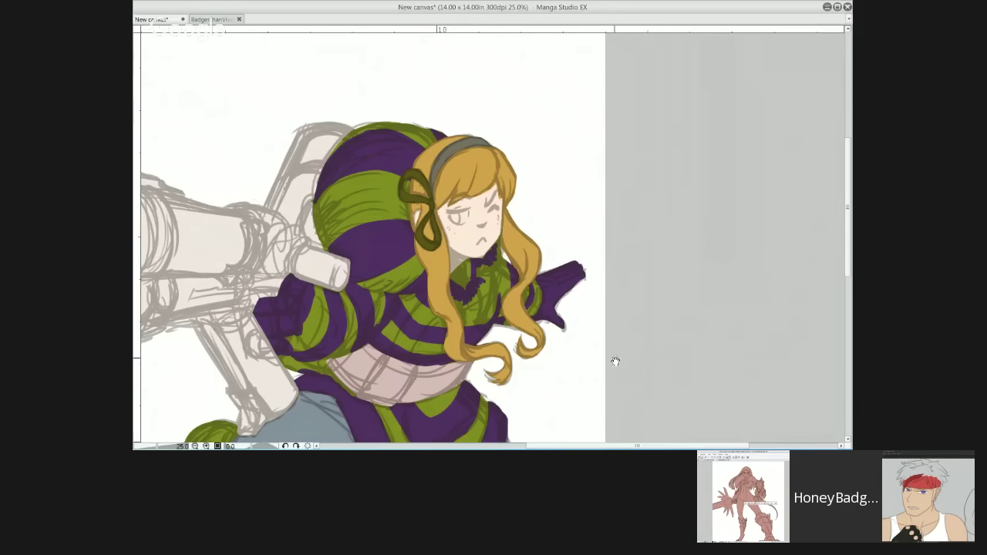
pyautogui.moveTo(601, 392); pyautogui.dragTo(687, 279)
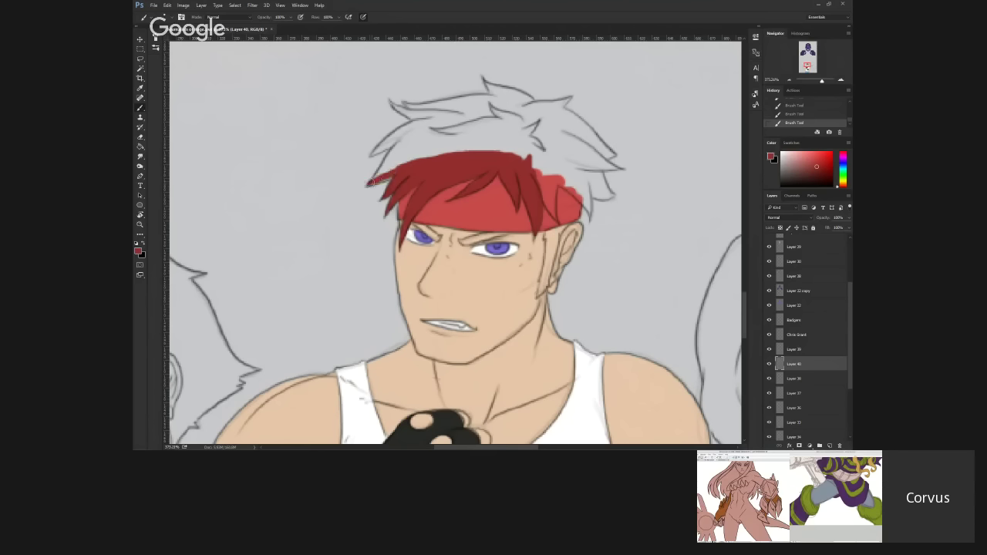
pyautogui.moveTo(374, 181); pyautogui.dragTo(439, 122)
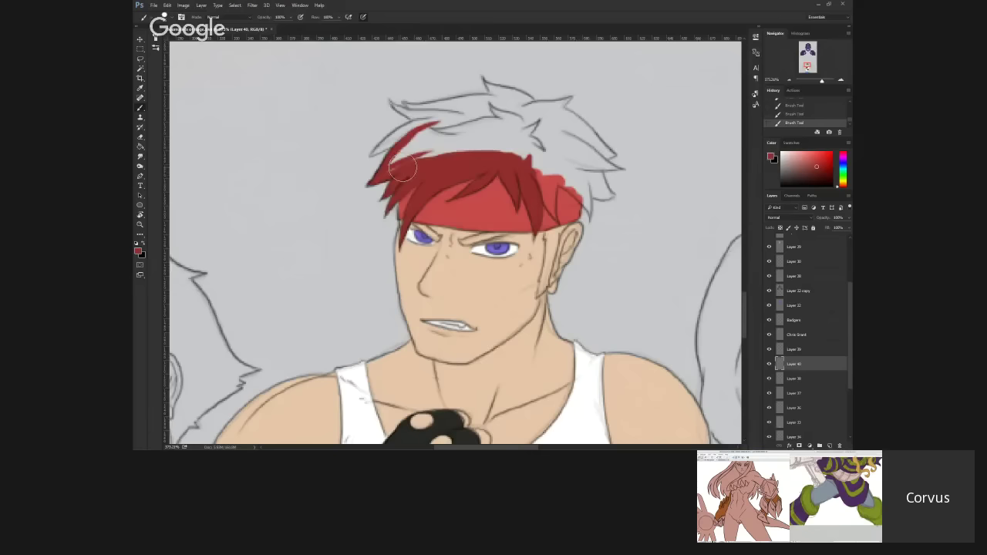
pyautogui.moveTo(386, 182)
pyautogui.mouseDown()
pyautogui.moveTo(480, 152)
pyautogui.moveTo(419, 158)
pyautogui.mouseUp()
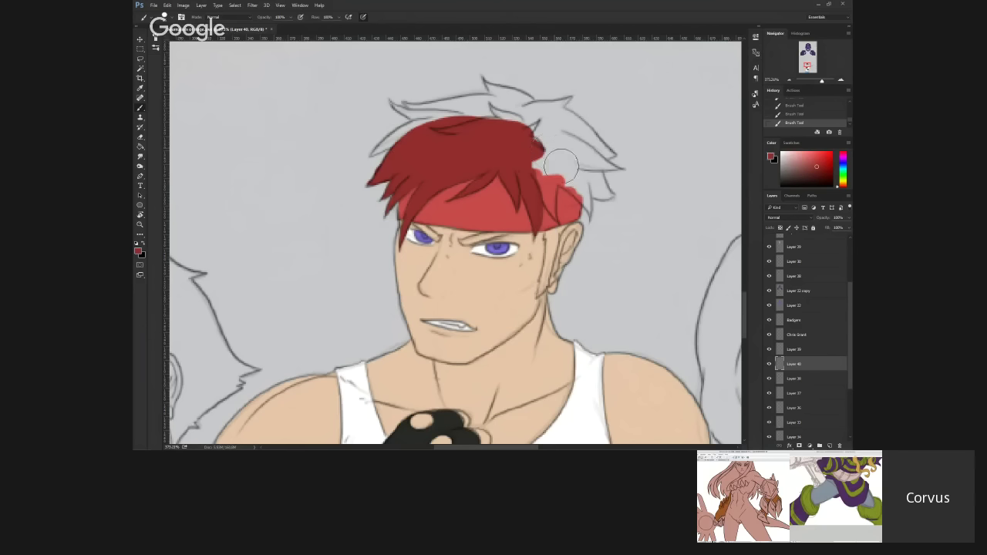
pyautogui.moveTo(561, 164); pyautogui.dragTo(567, 177)
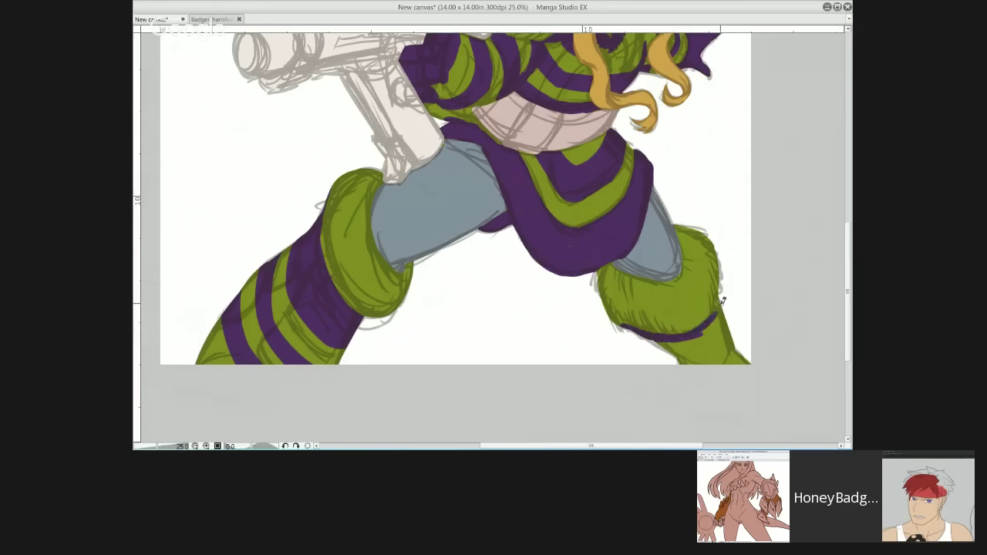
# Step: Switch to Manga Studio and paint purple stripes across the armoured girl's shin, below the blonde side's furry boot cuff
pyautogui.moveTo(719, 285)
pyautogui.mouseDown()
pyautogui.moveTo(717, 312)
pyautogui.moveTo(722, 291)
pyautogui.moveTo(658, 339)
pyautogui.mouseUp()
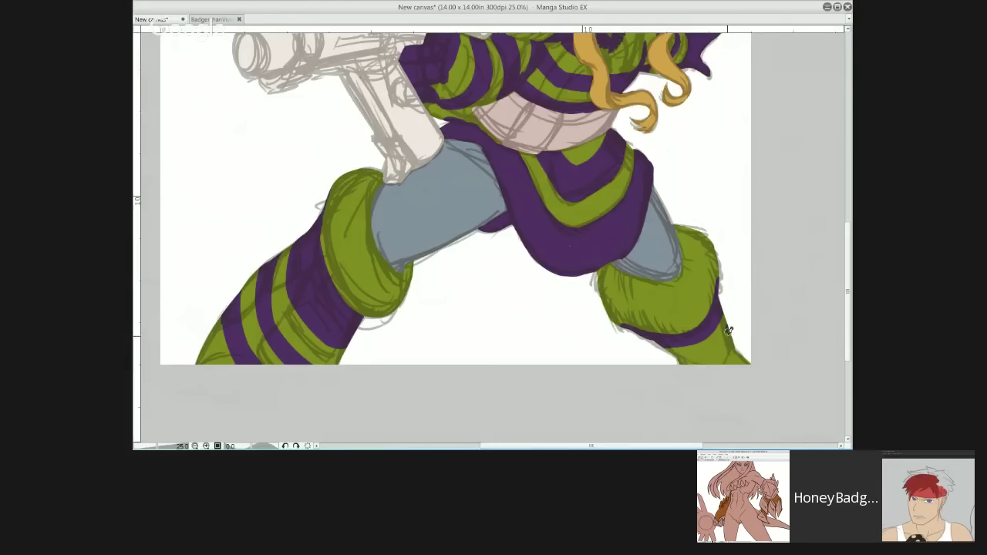
pyautogui.moveTo(728, 330); pyautogui.dragTo(679, 357)
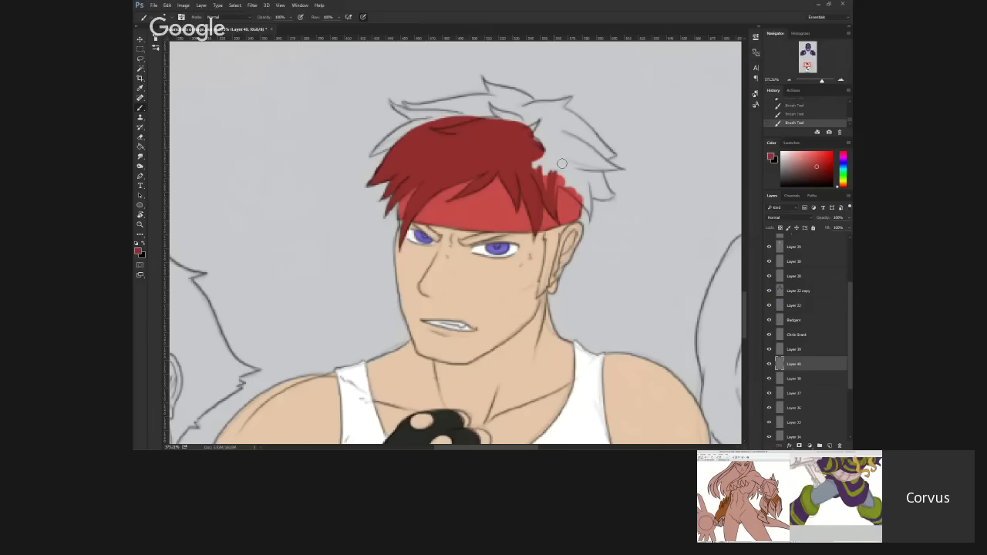
# Step: Switch to Photoshop and extend the dark red hair down over the headband towards the fighter's visible ear
pyautogui.moveTo(559, 162)
pyautogui.mouseDown()
pyautogui.moveTo(551, 202)
pyautogui.moveTo(549, 194)
pyautogui.mouseUp()
pyautogui.moveTo(539, 151); pyautogui.dragTo(544, 182)
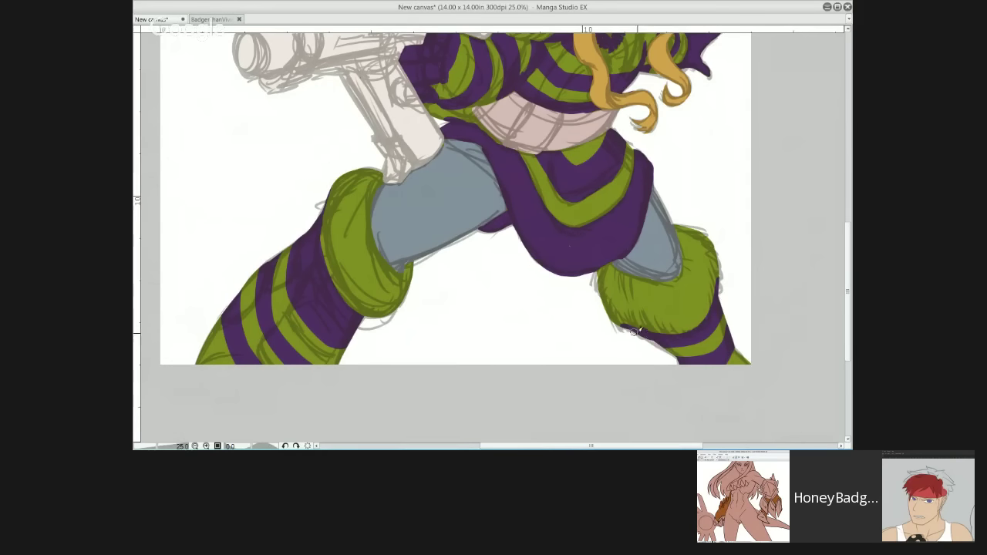
# Step: Switch to Manga Studio, touch up the purple stripe under the furry boot cuff and restore the cuff's green lower edge
pyautogui.moveTo(628, 324); pyautogui.dragTo(672, 337)
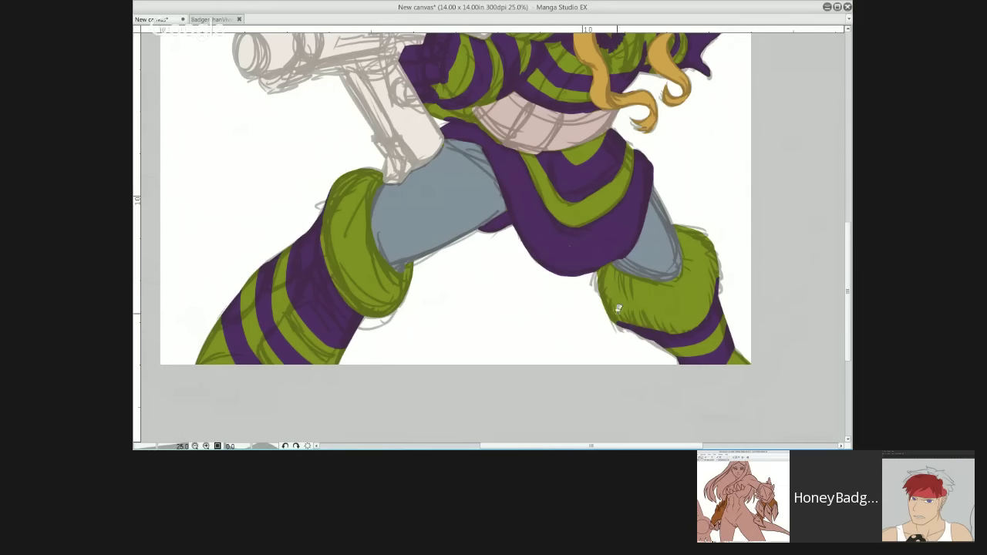
pyautogui.moveTo(617, 309)
pyautogui.mouseDown()
pyautogui.moveTo(624, 322)
pyautogui.moveTo(668, 330)
pyautogui.mouseUp()
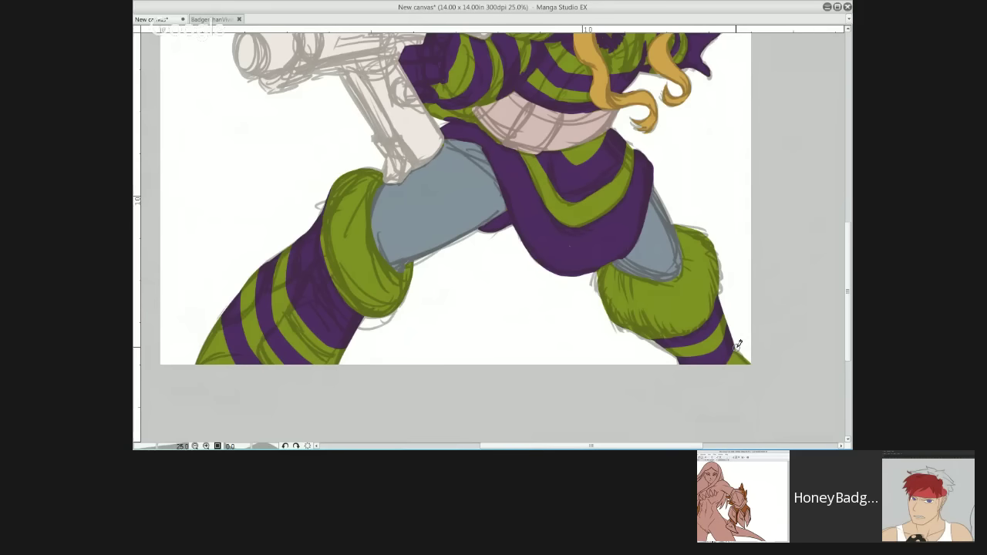
pyautogui.moveTo(619, 262); pyautogui.dragTo(605, 380)
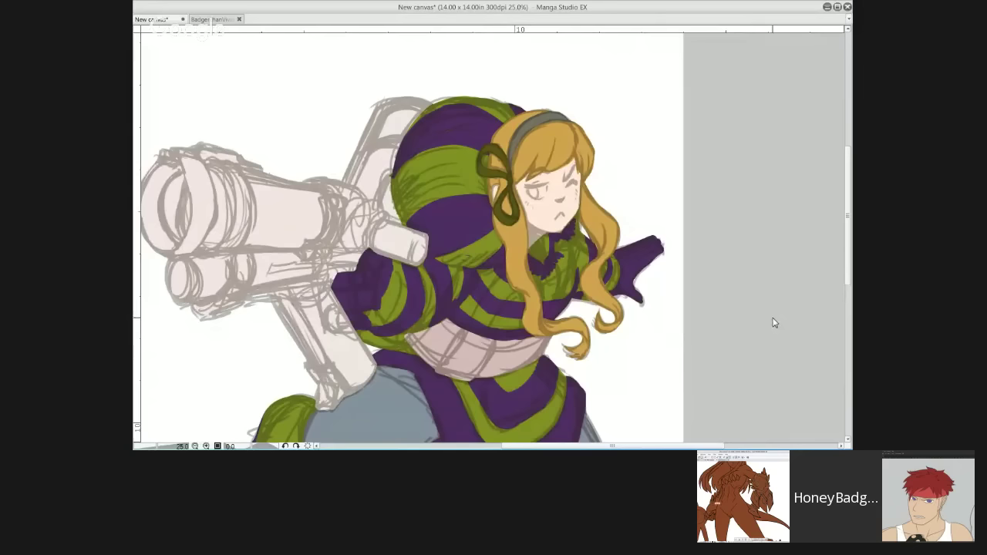
pyautogui.scroll(-1, 775, 322)
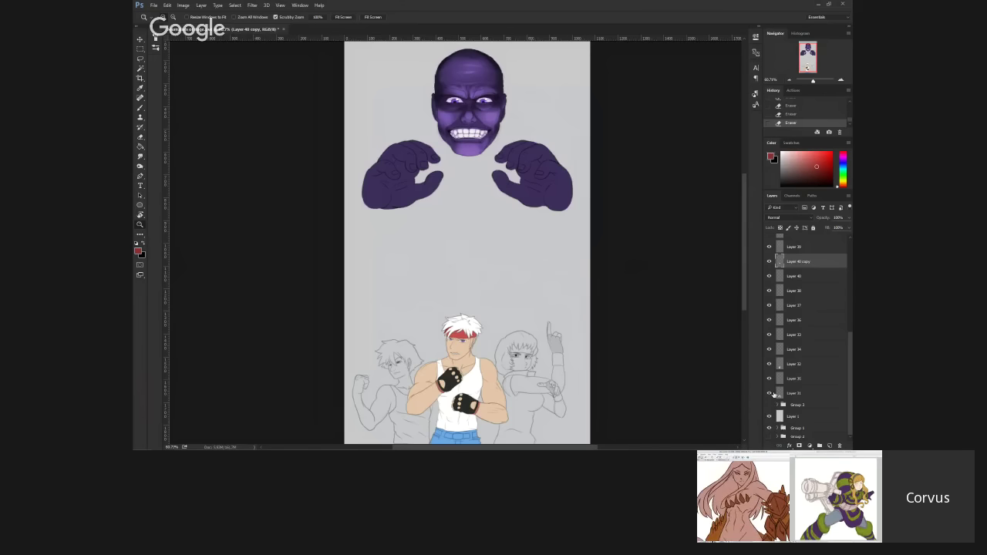
# Step: Switch to Photoshop and preview the fighter against the dark city background by showing and hiding its layer group
pyautogui.click(770, 405)
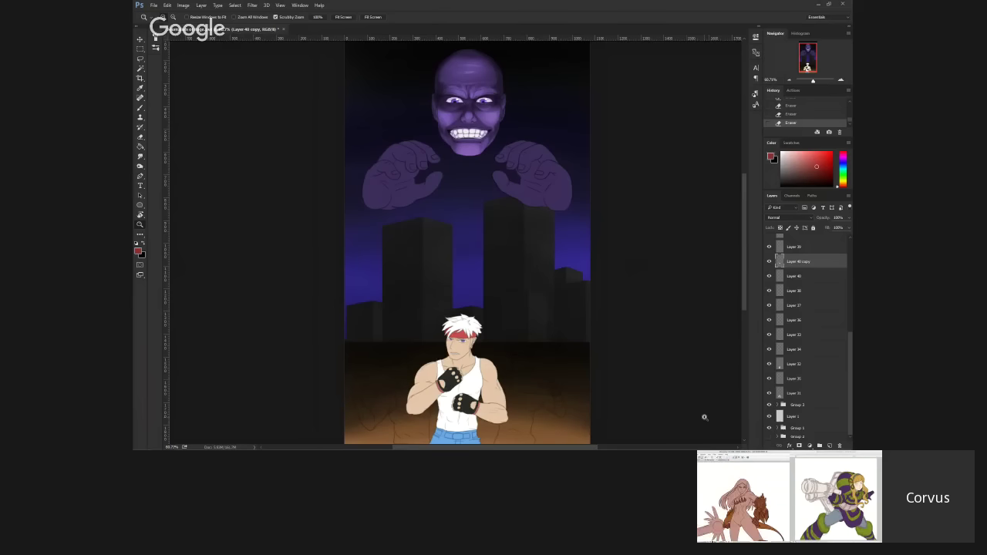
pyautogui.click(770, 406)
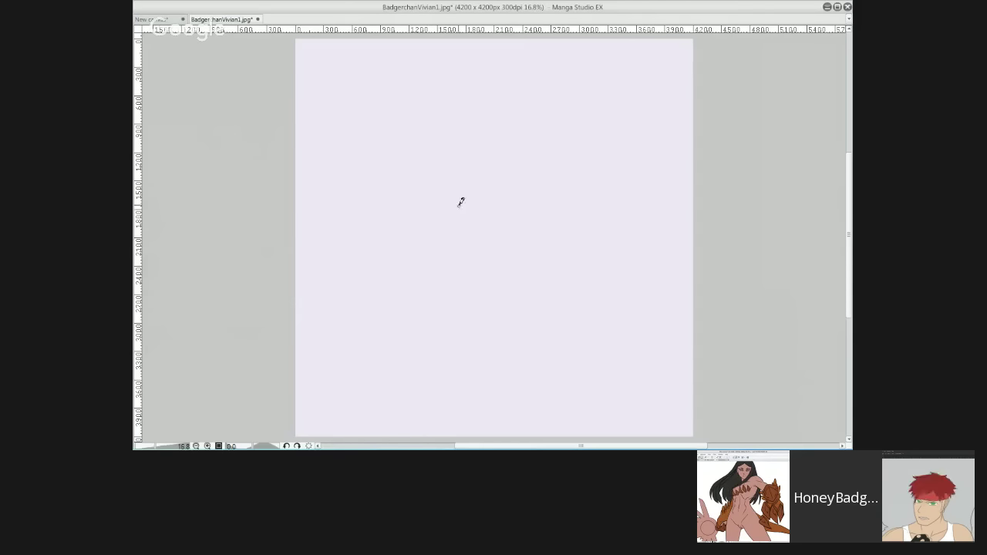
# Step: Switch to BadgerchanVivian1.jpg in Manga Studio and sketch a skull circle about 1300 px across on the blank canvas
pyautogui.moveTo(529, 172); pyautogui.dragTo(440, 265)
pyautogui.moveTo(467, 158); pyautogui.dragTo(485, 143)
pyautogui.moveTo(543, 244); pyautogui.dragTo(453, 266)
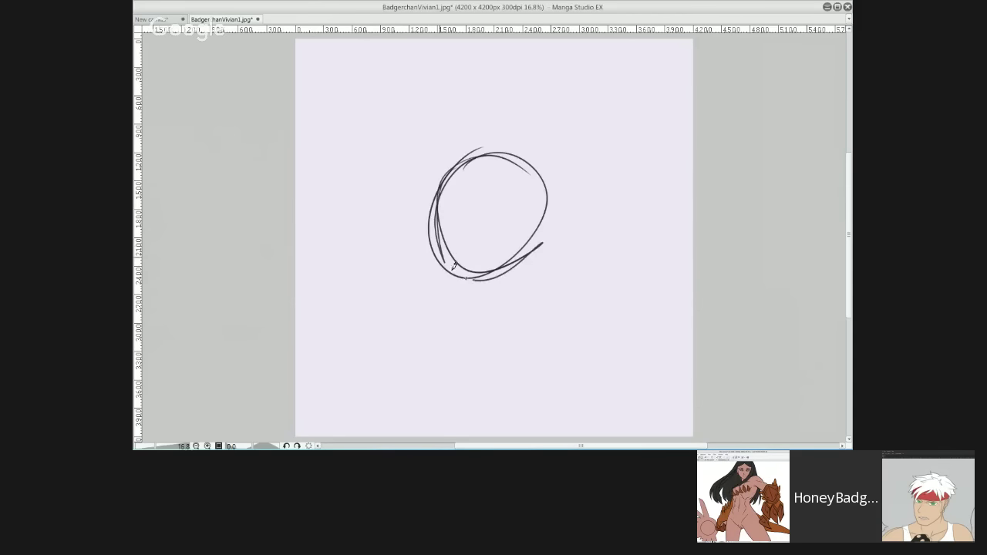
pyautogui.moveTo(484, 154)
pyautogui.mouseDown()
pyautogui.moveTo(438, 266)
pyautogui.moveTo(505, 266)
pyautogui.mouseUp()
# Step: Sketch the cheek lines, jaw and chin tapering below the skull circle
pyautogui.moveTo(446, 253); pyautogui.dragTo(481, 311)
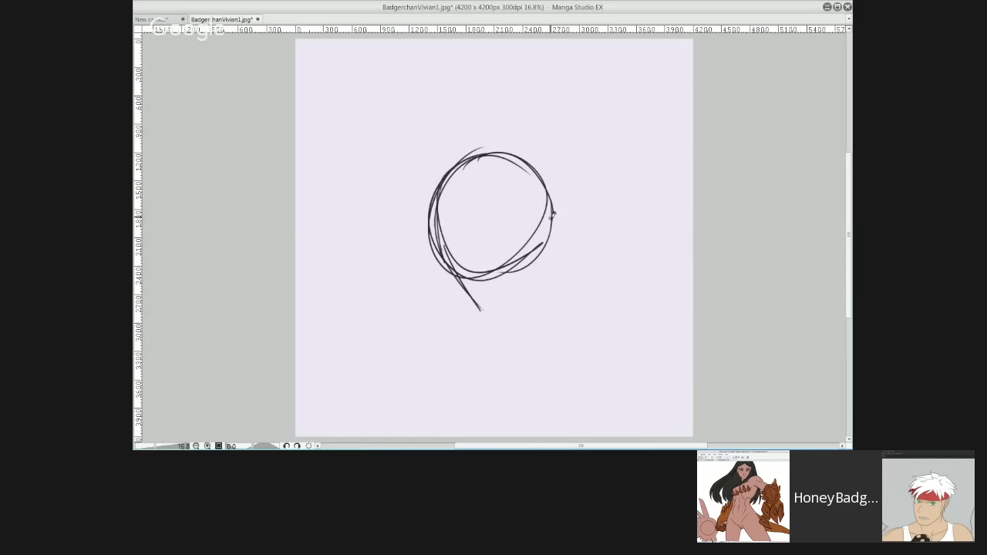
pyautogui.moveTo(553, 217); pyautogui.dragTo(557, 288)
pyautogui.moveTo(450, 266)
pyautogui.mouseDown()
pyautogui.moveTo(484, 306)
pyautogui.moveTo(538, 323)
pyautogui.mouseUp()
pyautogui.moveTo(557, 286); pyautogui.dragTo(537, 320)
pyautogui.moveTo(452, 264); pyautogui.dragTo(482, 307)
pyautogui.moveTo(525, 309)
pyautogui.mouseDown()
pyautogui.moveTo(480, 306)
pyautogui.moveTo(534, 318)
pyautogui.moveTo(550, 280)
pyautogui.mouseUp()
# Step: Sketch the crown arc of the hair above the skull and rough guide strokes across both sides of the face
pyautogui.moveTo(412, 174); pyautogui.dragTo(528, 130)
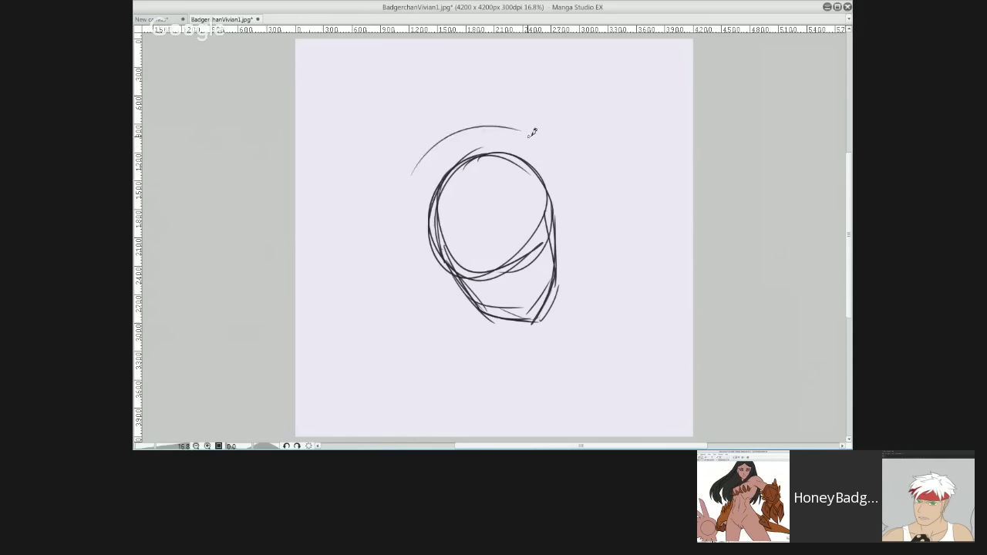
pyautogui.moveTo(436, 157)
pyautogui.mouseDown()
pyautogui.moveTo(547, 157)
pyautogui.moveTo(413, 198)
pyautogui.moveTo(482, 266)
pyautogui.mouseUp()
pyautogui.moveTo(429, 223); pyautogui.dragTo(479, 262)
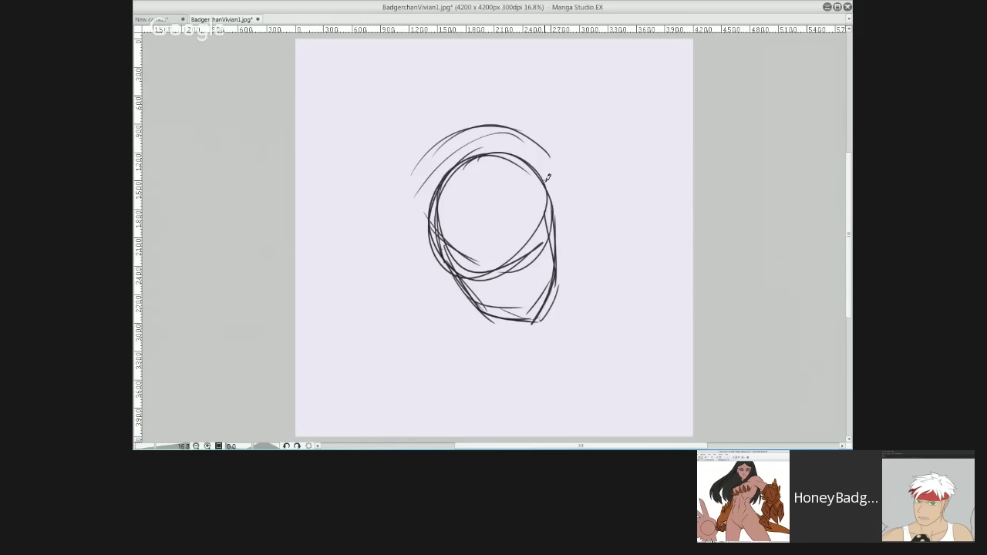
pyautogui.moveTo(546, 153); pyautogui.dragTo(540, 239)
pyautogui.moveTo(535, 192); pyautogui.dragTo(540, 235)
pyautogui.moveTo(524, 204); pyautogui.dragTo(534, 236)
# Step: Sketch the outer hair silhouette down both sides of the head, ending in jagged, flicked tips
pyautogui.moveTo(427, 155)
pyautogui.mouseDown()
pyautogui.moveTo(417, 184)
pyautogui.moveTo(423, 267)
pyautogui.mouseUp()
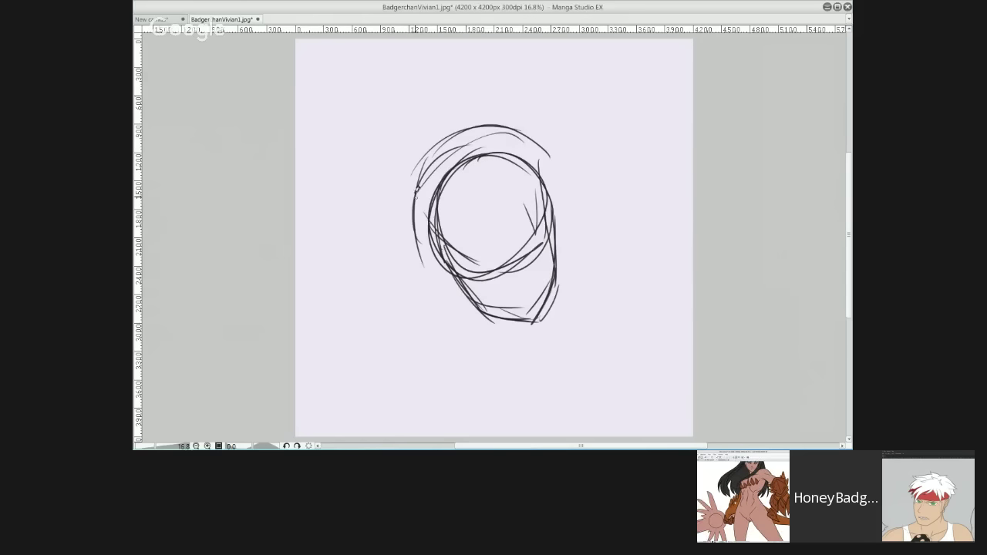
pyautogui.moveTo(416, 188); pyautogui.dragTo(540, 144)
pyautogui.moveTo(452, 159)
pyautogui.mouseDown()
pyautogui.moveTo(555, 162)
pyautogui.moveTo(571, 194)
pyautogui.mouseUp()
pyautogui.moveTo(534, 150); pyautogui.dragTo(577, 212)
pyautogui.moveTo(483, 130)
pyautogui.mouseDown()
pyautogui.moveTo(421, 261)
pyautogui.moveTo(429, 255)
pyautogui.moveTo(428, 302)
pyautogui.mouseUp()
pyautogui.moveTo(412, 205)
pyautogui.mouseDown()
pyautogui.moveTo(430, 294)
pyautogui.moveTo(425, 326)
pyautogui.moveTo(444, 308)
pyautogui.moveTo(491, 332)
pyautogui.mouseUp()
pyautogui.moveTo(563, 171); pyautogui.dragTo(594, 209)
pyautogui.moveTo(577, 221)
pyautogui.mouseDown()
pyautogui.moveTo(590, 226)
pyautogui.moveTo(596, 262)
pyautogui.moveTo(571, 287)
pyautogui.mouseUp()
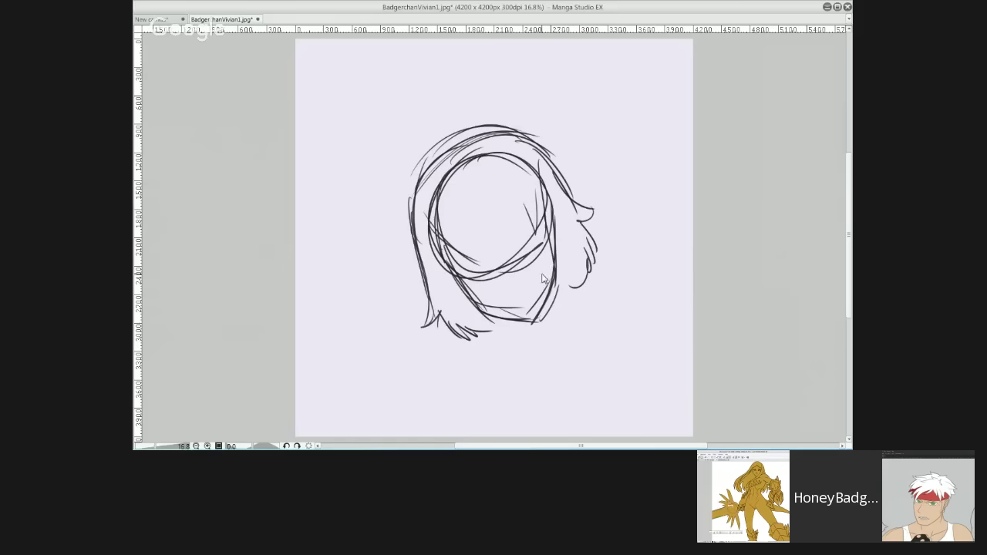
# Step: Sketch a zigzag fringe of short pointed strands across the forehead
pyautogui.scroll(1, 547, 280)
pyautogui.scroll(1, 540, 270)
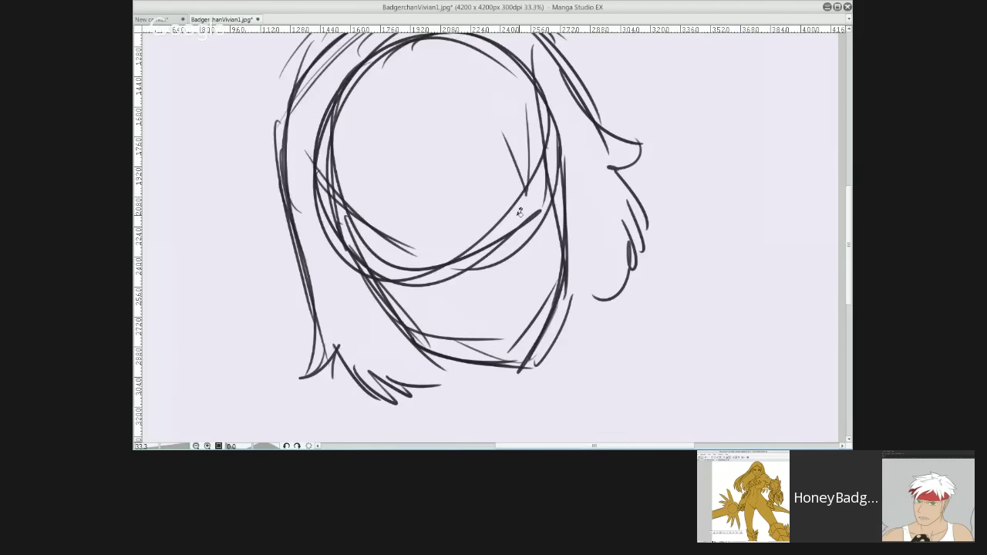
pyautogui.scroll(2, 519, 213)
pyautogui.moveTo(395, 208); pyautogui.dragTo(443, 273)
pyautogui.moveTo(418, 221)
pyautogui.mouseDown()
pyautogui.moveTo(447, 279)
pyautogui.moveTo(469, 273)
pyautogui.mouseUp()
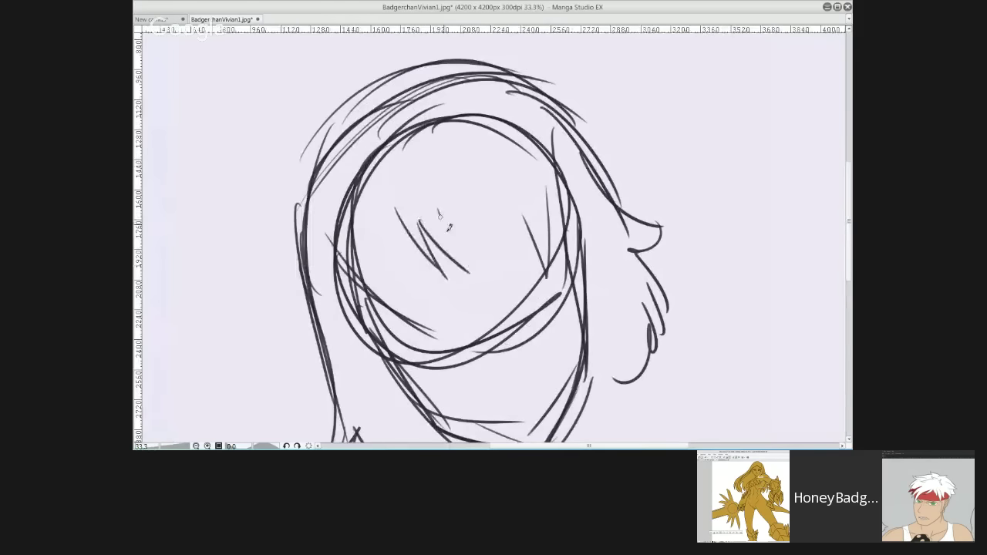
pyautogui.moveTo(442, 207)
pyautogui.mouseDown()
pyautogui.moveTo(469, 276)
pyautogui.moveTo(487, 274)
pyautogui.mouseUp()
pyautogui.moveTo(495, 169); pyautogui.dragTo(520, 253)
pyautogui.moveTo(492, 190)
pyautogui.mouseDown()
pyautogui.moveTo(519, 256)
pyautogui.moveTo(504, 262)
pyautogui.mouseUp()
pyautogui.moveTo(470, 208); pyautogui.dragTo(500, 259)
pyautogui.moveTo(508, 181); pyautogui.dragTo(540, 262)
pyautogui.moveTo(538, 157); pyautogui.dragTo(546, 267)
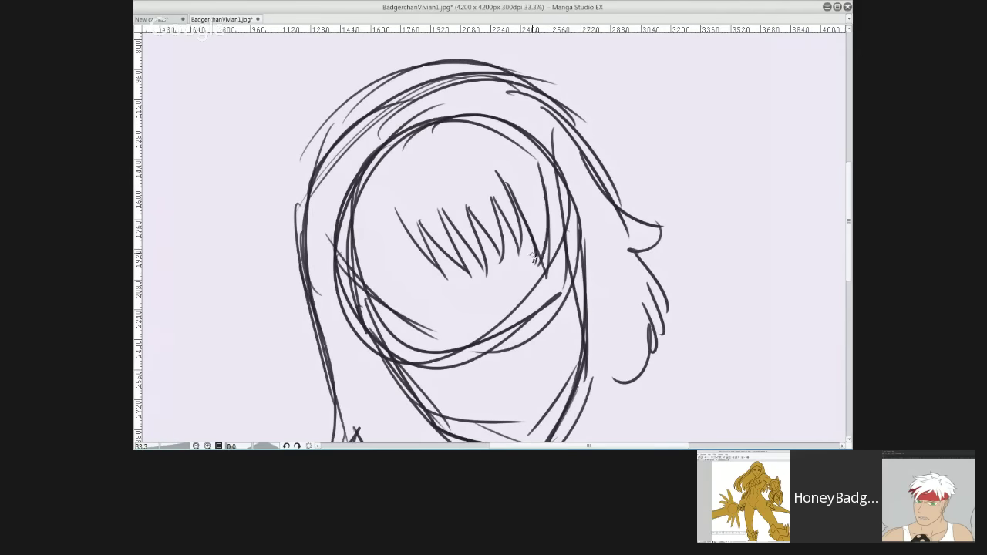
# Step: Sketch long pointed locks at both ends of the fringe and darken their edges
pyautogui.moveTo(401, 222); pyautogui.dragTo(445, 322)
pyautogui.moveTo(356, 263); pyautogui.dragTo(439, 316)
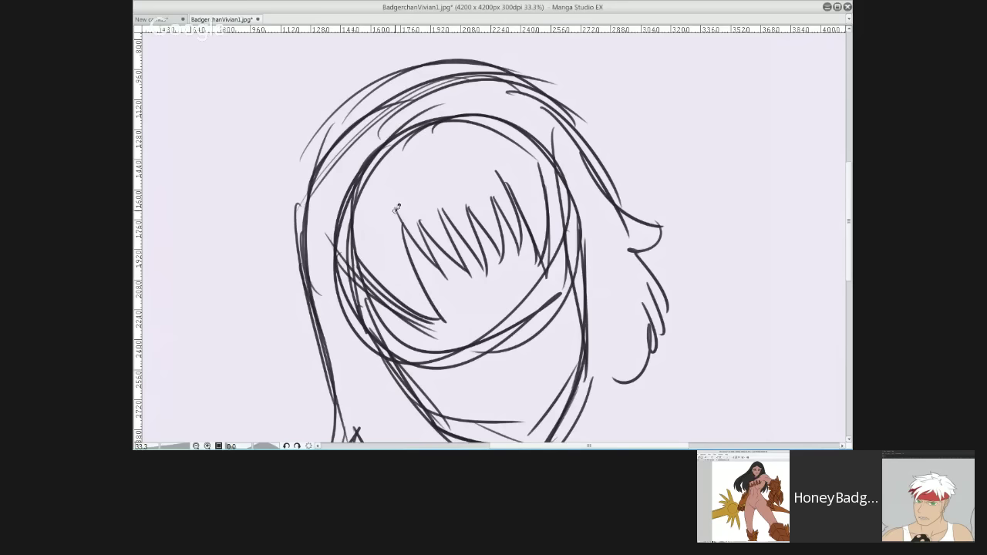
pyautogui.moveTo(397, 207); pyautogui.dragTo(443, 323)
pyautogui.moveTo(498, 179)
pyautogui.mouseDown()
pyautogui.moveTo(540, 250)
pyautogui.moveTo(538, 164)
pyautogui.moveTo(546, 254)
pyautogui.moveTo(532, 261)
pyautogui.mouseUp()
pyautogui.moveTo(544, 176); pyautogui.dragTo(579, 241)
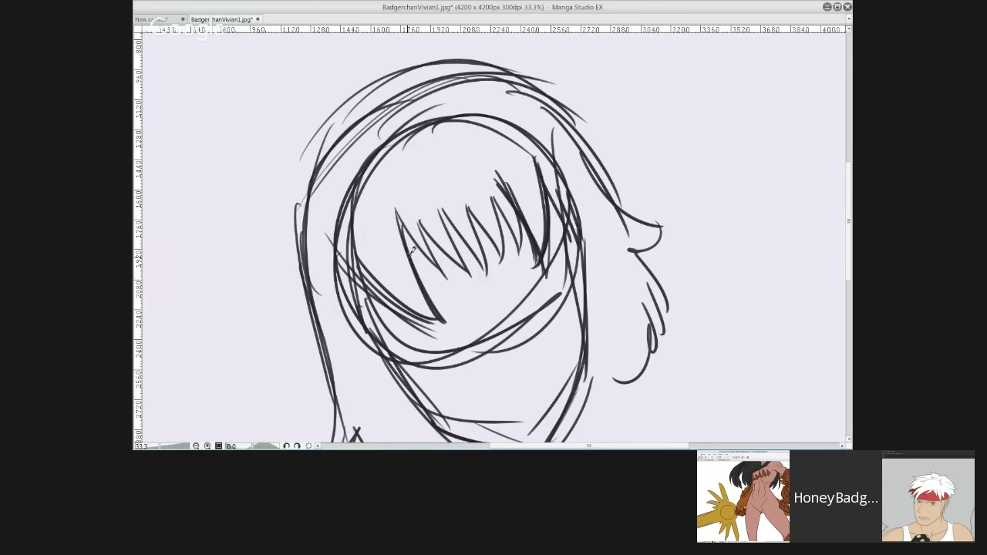
# Step: Sketch a sweeping curve over the forehead and down past both sides of the hair, with a pointed V shape above the fringe
pyautogui.moveTo(288, 402)
pyautogui.mouseDown()
pyautogui.moveTo(473, 176)
pyautogui.moveTo(684, 209)
pyautogui.mouseUp()
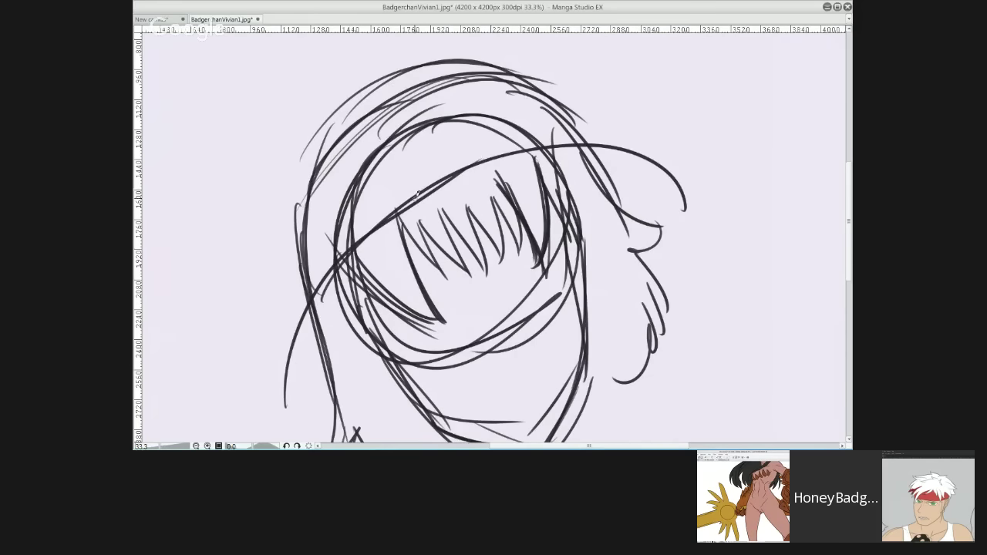
pyautogui.moveTo(420, 130); pyautogui.dragTo(476, 164)
pyautogui.moveTo(381, 162)
pyautogui.mouseDown()
pyautogui.moveTo(463, 185)
pyautogui.moveTo(605, 162)
pyautogui.mouseUp()
pyautogui.moveTo(532, 141)
pyautogui.mouseDown()
pyautogui.moveTo(681, 253)
pyautogui.moveTo(681, 395)
pyautogui.mouseUp()
pyautogui.moveTo(317, 296); pyautogui.dragTo(293, 421)
# Step: Sketch two eyes with dark irises below the fringe, plus a small nose and a fanged smile
pyautogui.moveTo(421, 357); pyautogui.dragTo(486, 335)
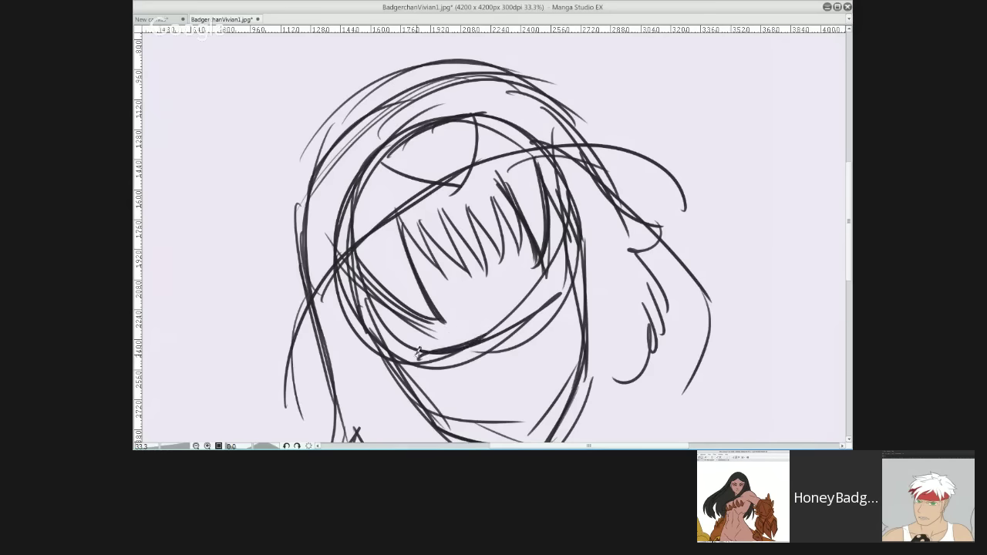
pyautogui.moveTo(417, 339); pyautogui.dragTo(478, 322)
pyautogui.moveTo(443, 320)
pyautogui.mouseDown()
pyautogui.moveTo(494, 320)
pyautogui.moveTo(468, 348)
pyautogui.moveTo(469, 323)
pyautogui.moveTo(564, 260)
pyautogui.mouseUp()
pyautogui.moveTo(524, 293)
pyautogui.mouseDown()
pyautogui.moveTo(562, 264)
pyautogui.moveTo(541, 312)
pyautogui.moveTo(569, 301)
pyautogui.moveTo(532, 304)
pyautogui.mouseUp()
pyautogui.moveTo(540, 266)
pyautogui.mouseDown()
pyautogui.moveTo(551, 300)
pyautogui.moveTo(554, 271)
pyautogui.mouseUp()
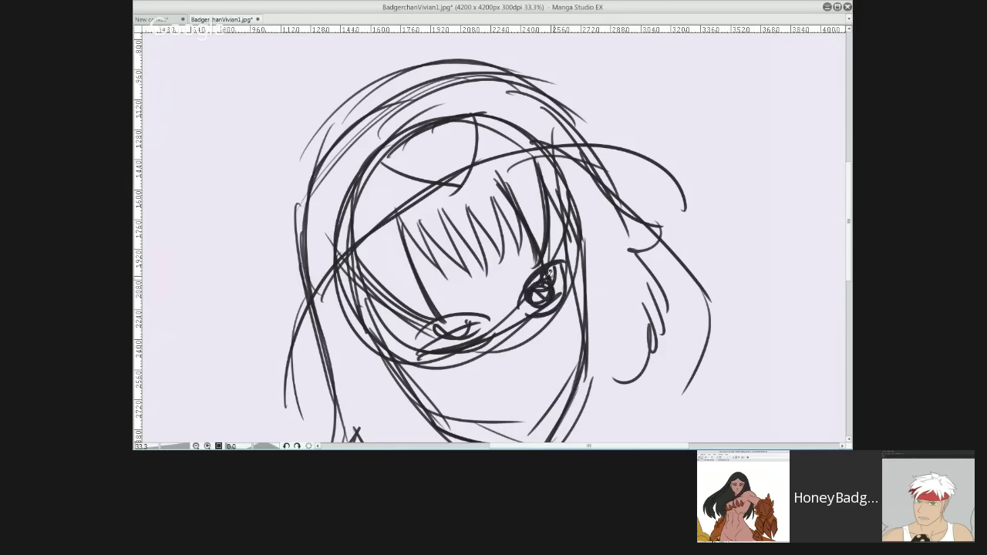
pyautogui.moveTo(445, 333)
pyautogui.mouseDown()
pyautogui.moveTo(461, 314)
pyautogui.moveTo(475, 320)
pyautogui.mouseUp()
pyautogui.moveTo(515, 352)
pyautogui.mouseDown()
pyautogui.moveTo(523, 367)
pyautogui.moveTo(554, 370)
pyautogui.moveTo(546, 389)
pyautogui.moveTo(520, 403)
pyautogui.mouseUp()
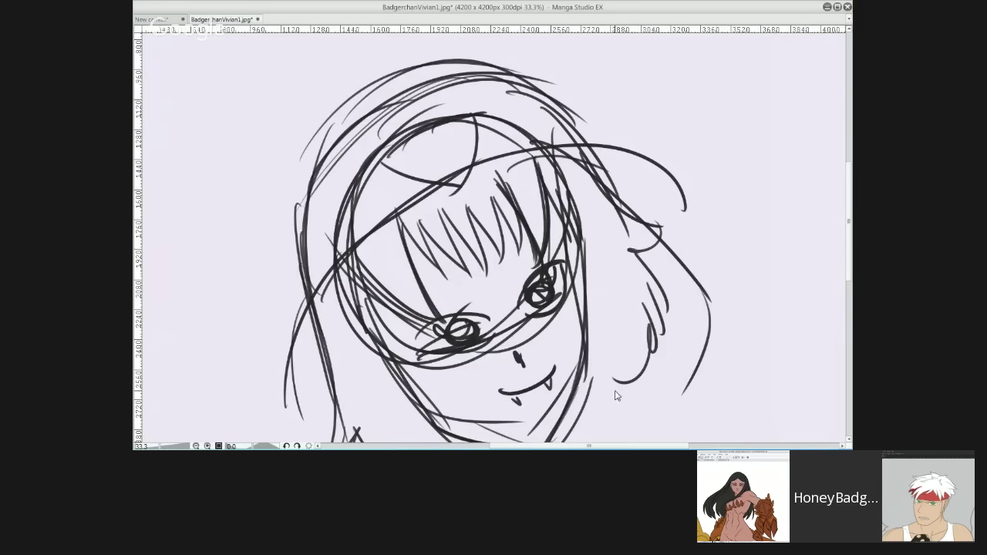
# Step: Reinforce the left part of the sweeping forehead curve with extra strokes
pyautogui.hotkey('ctrl', '-')
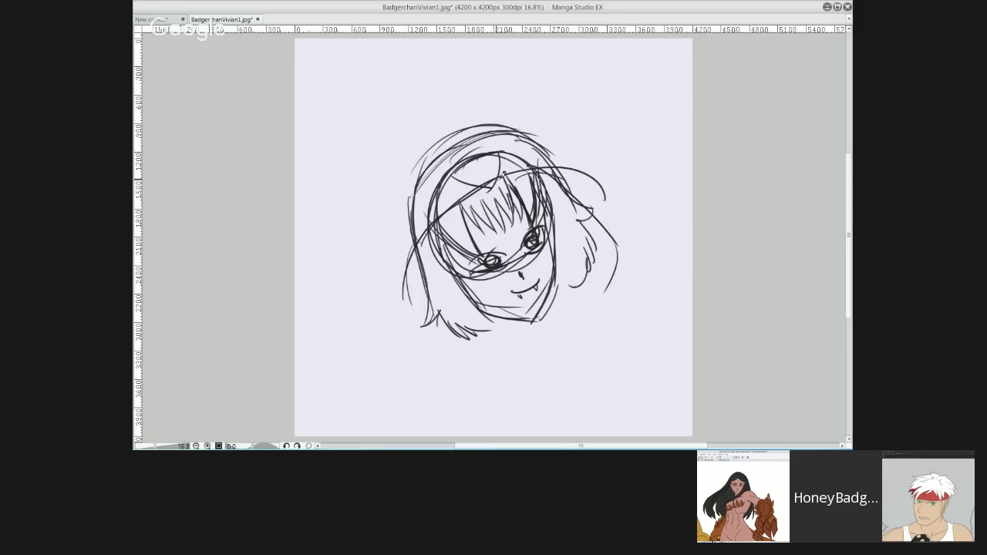
pyautogui.moveTo(482, 193); pyautogui.dragTo(425, 251)
pyautogui.moveTo(455, 218); pyautogui.dragTo(423, 295)
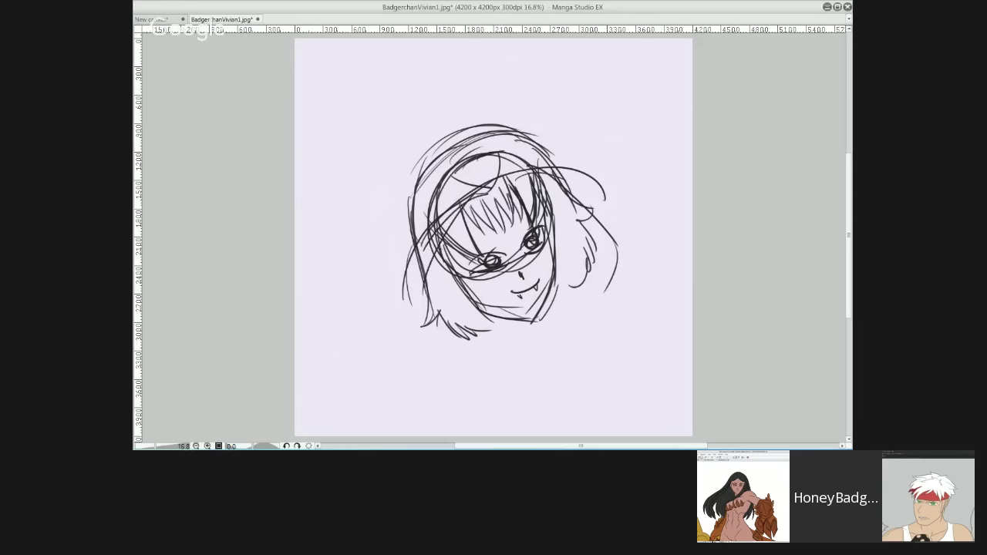
# Step: Clear the head sketch from view, bring back the coloured artwork of the two girls and close BadgerchanVivian1.jpg without saving
pyautogui.press('Delete')
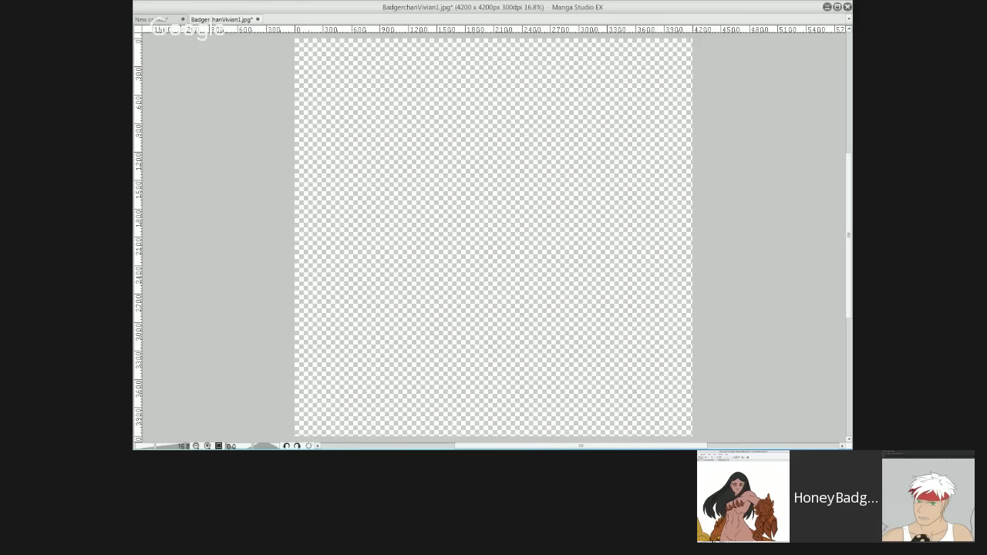
pyautogui.hotkey('ctrl', 'v')
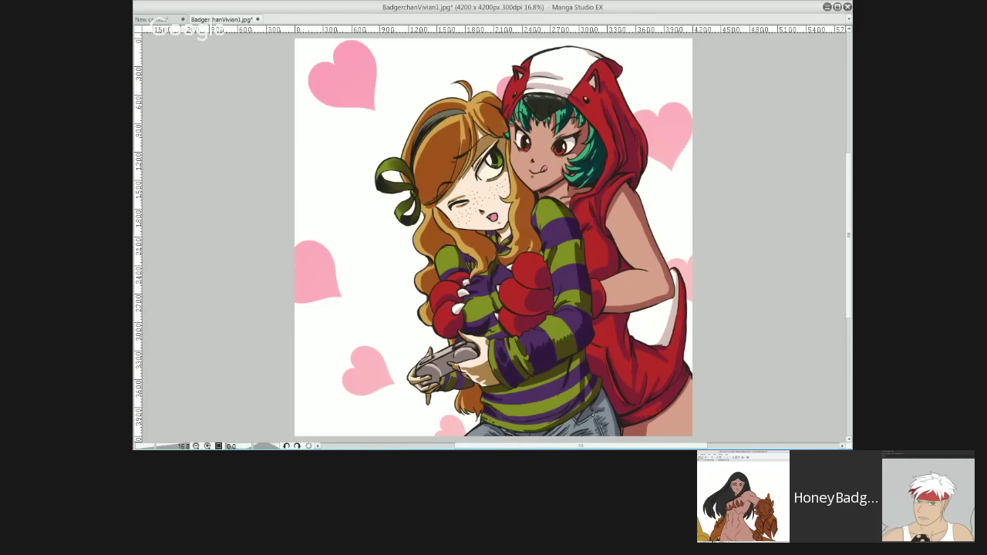
pyautogui.click(259, 19)
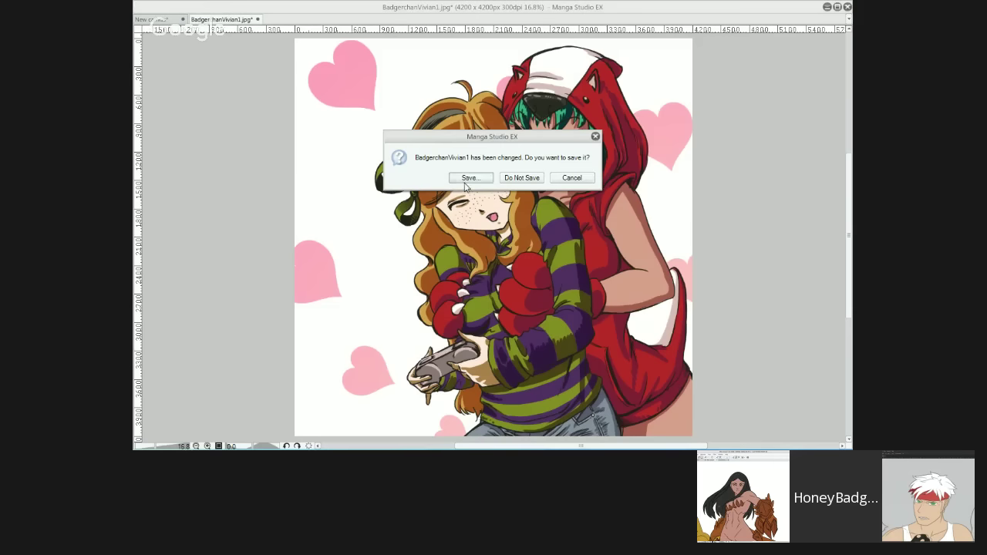
pyautogui.click(513, 178)
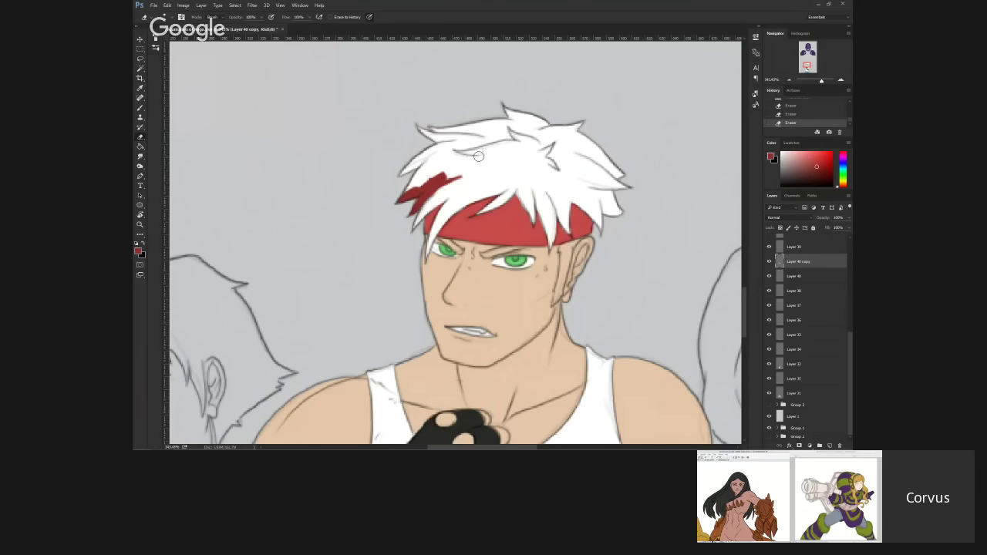
# Step: Switch to Photoshop and erase on Layer 40 copy to extend the fighter's dark red hair streak up to the crown
pyautogui.moveTo(476, 157)
pyautogui.mouseDown()
pyautogui.moveTo(430, 172)
pyautogui.moveTo(456, 175)
pyautogui.moveTo(436, 183)
pyautogui.moveTo(451, 177)
pyautogui.moveTo(434, 170)
pyautogui.moveTo(460, 157)
pyautogui.mouseUp()
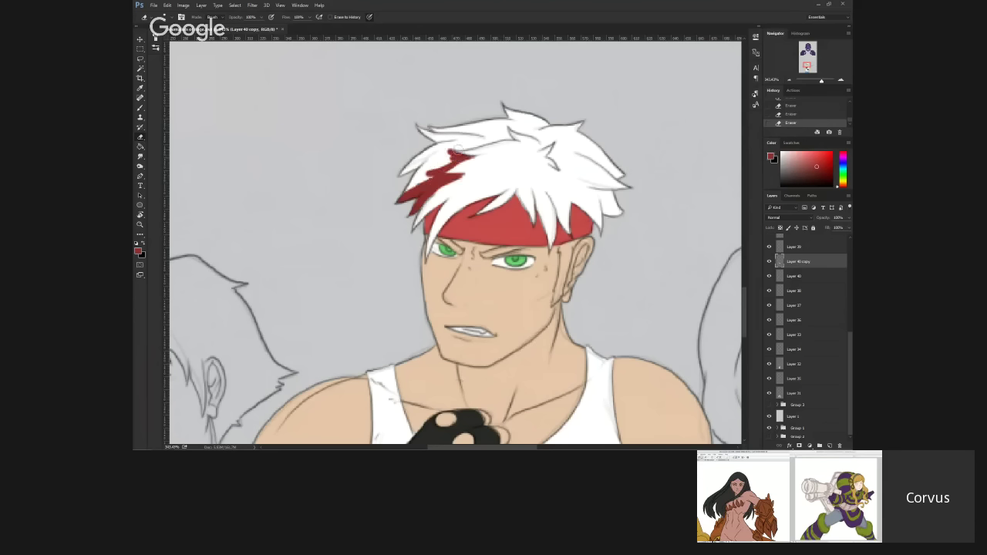
pyautogui.moveTo(511, 139); pyautogui.dragTo(435, 154)
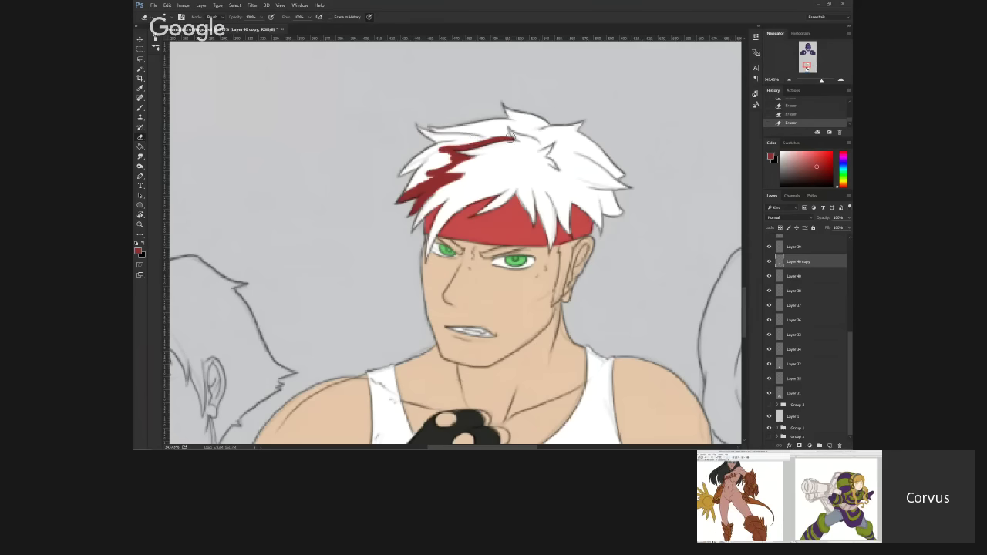
pyautogui.moveTo(512, 139)
pyautogui.mouseDown()
pyautogui.moveTo(503, 121)
pyautogui.moveTo(543, 141)
pyautogui.moveTo(508, 117)
pyautogui.mouseUp()
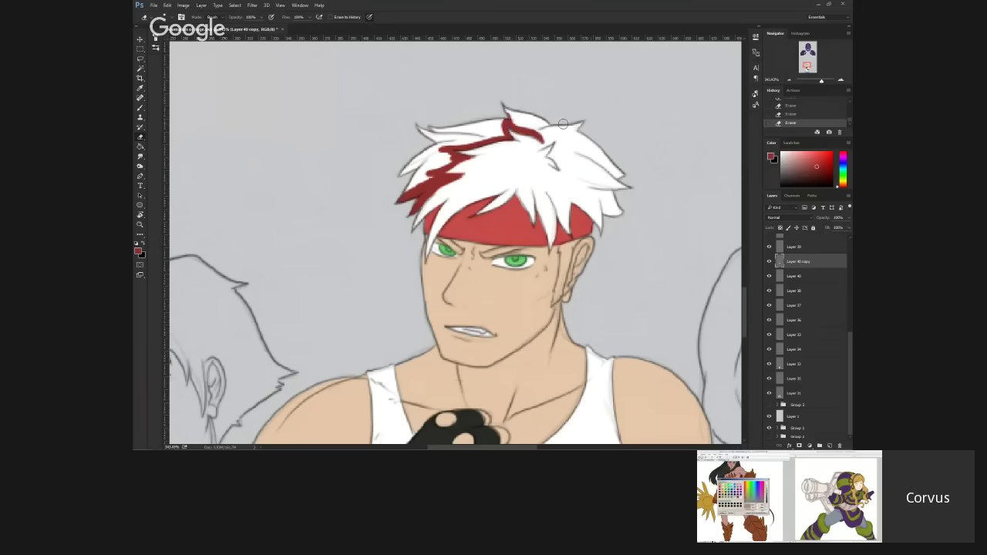